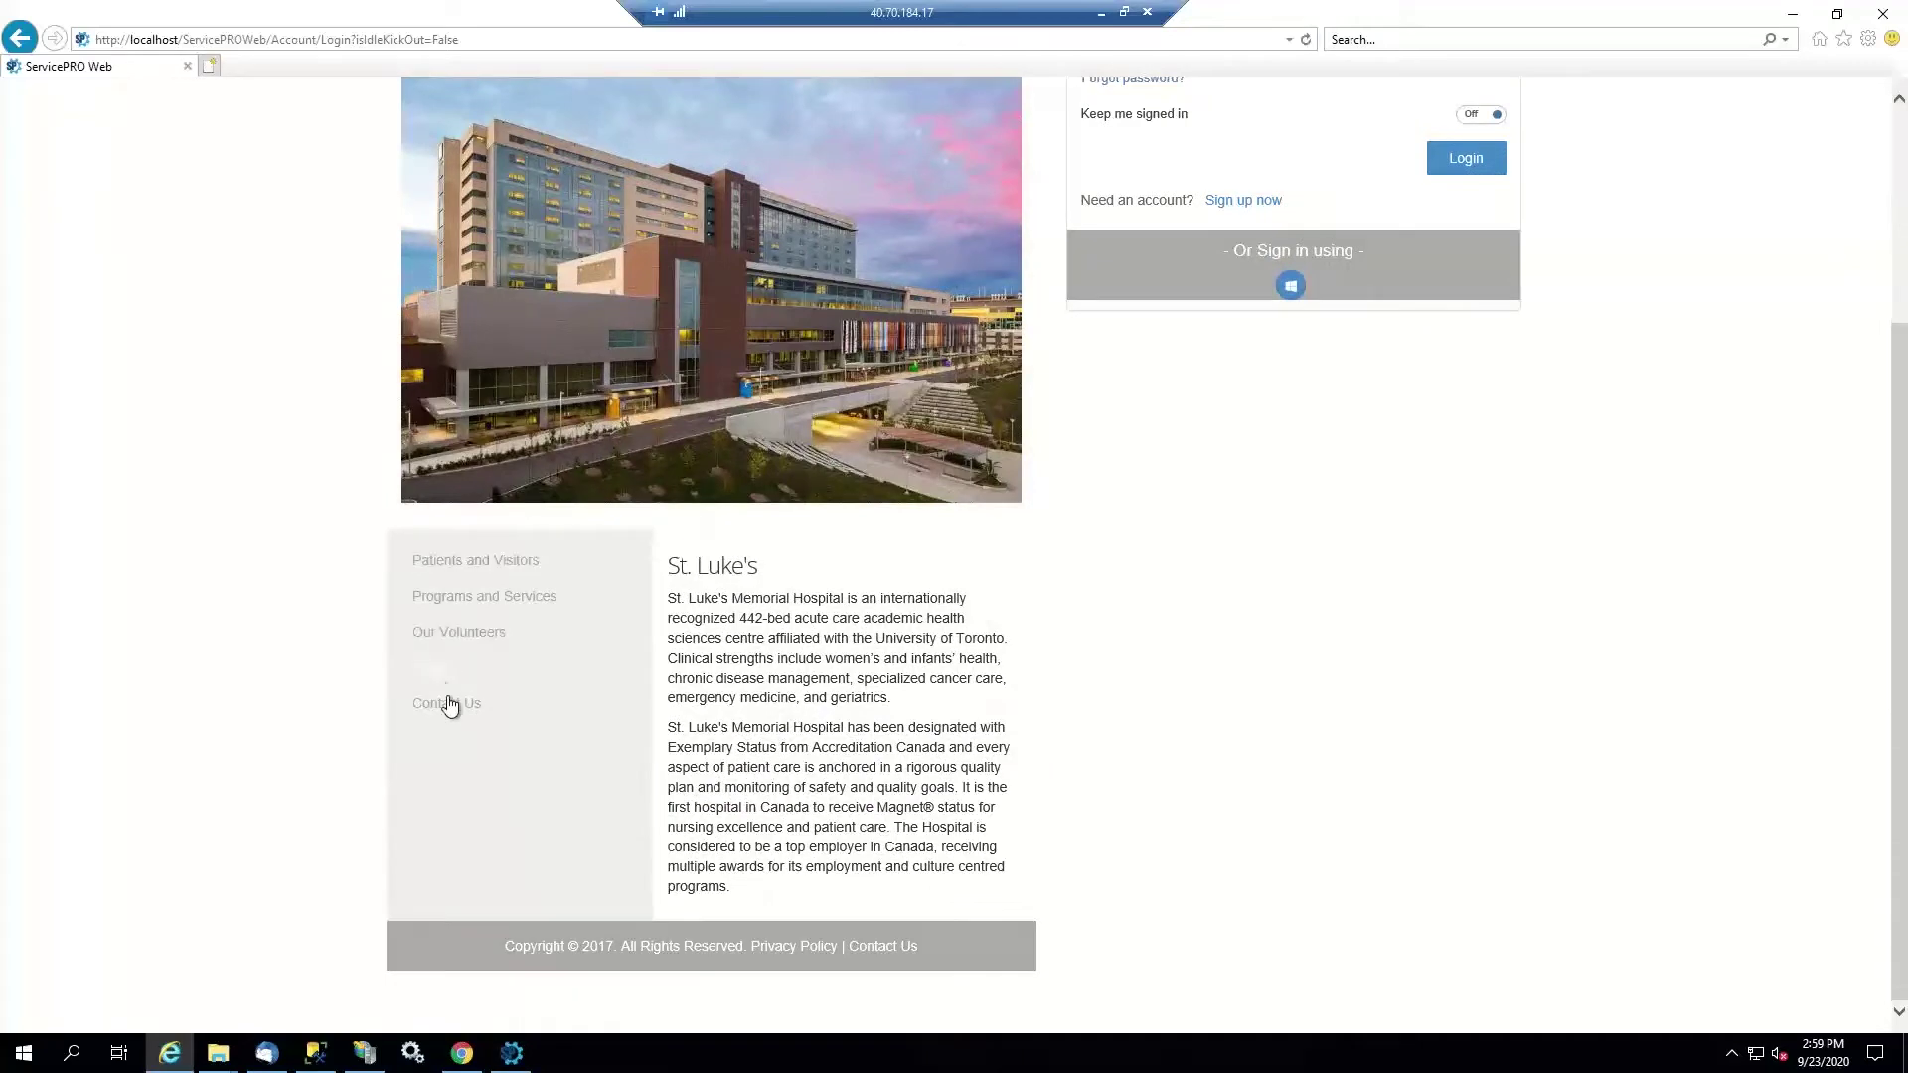
# Log in to ServicePRO Web with the user's name and password
pyautogui.scroll(3, 683, 686)
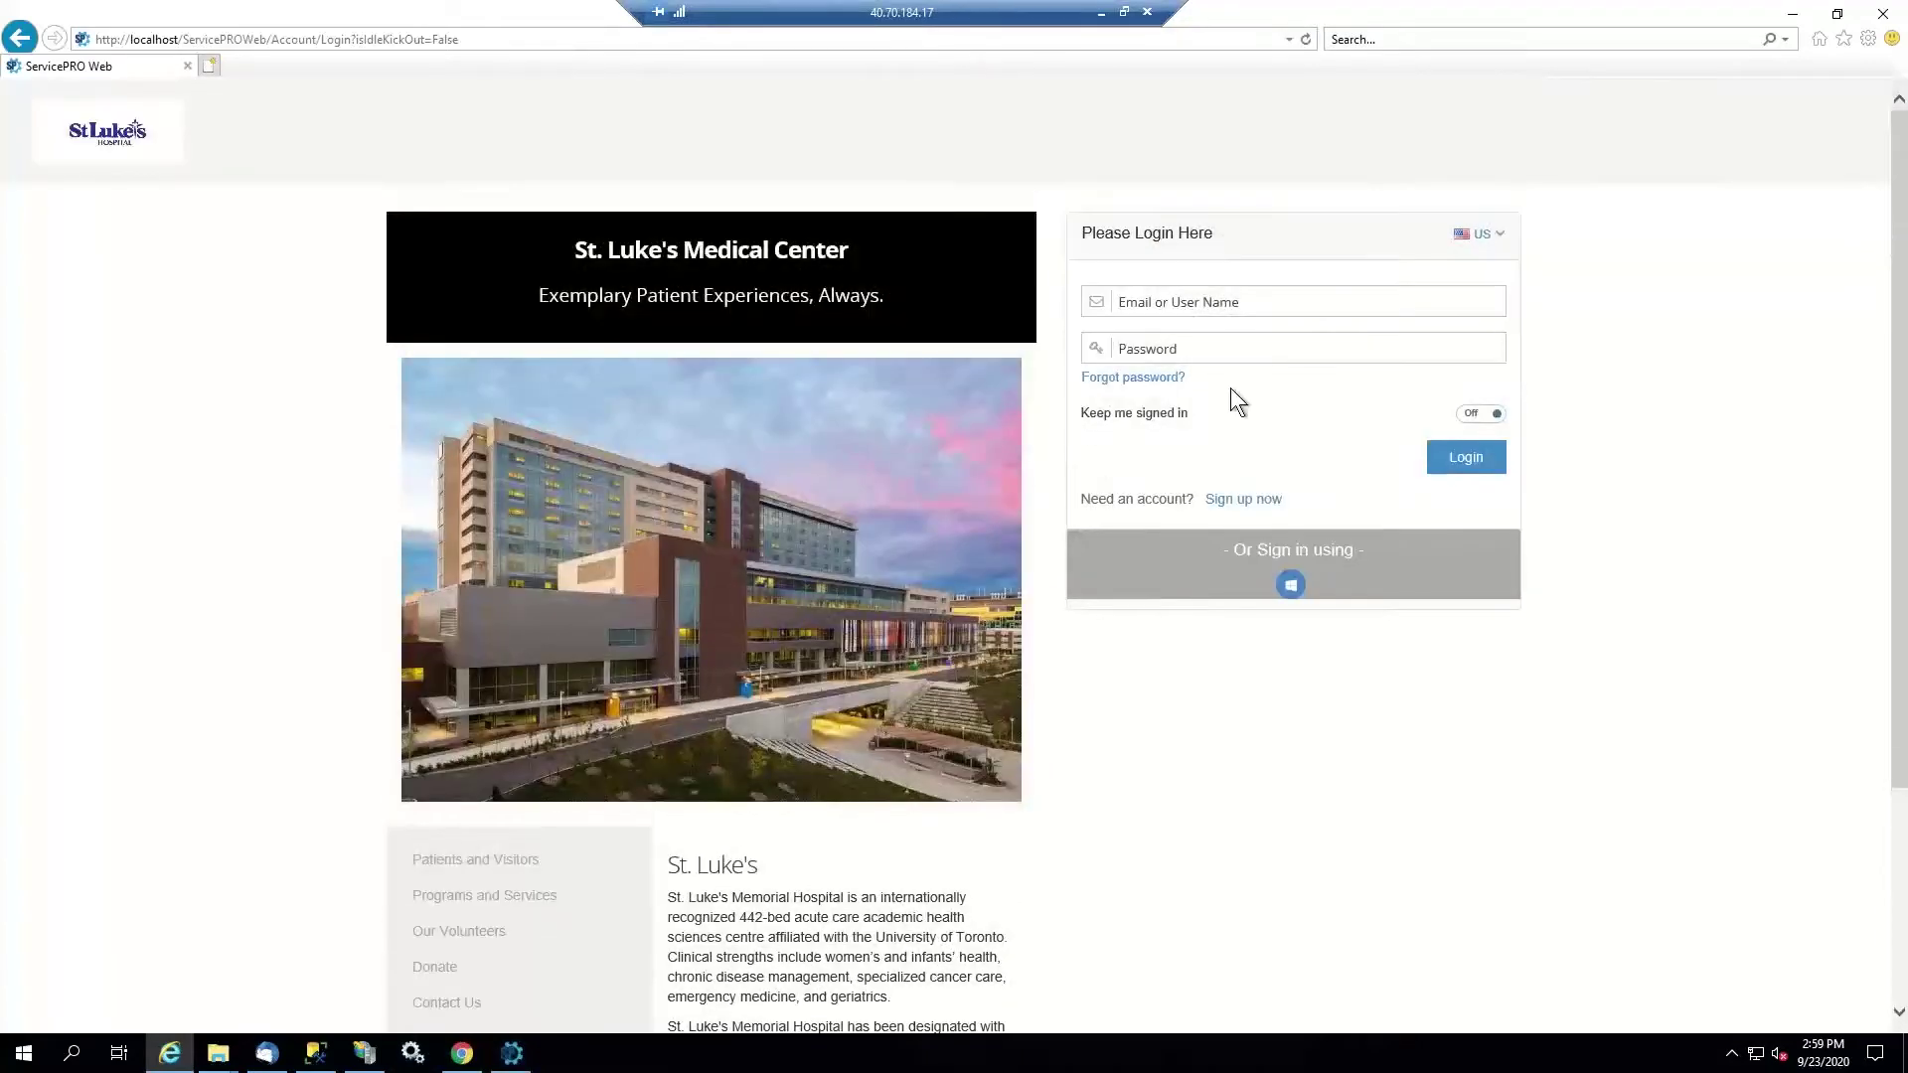
pyautogui.click(1237, 305)
pyautogui.click(1154, 299)
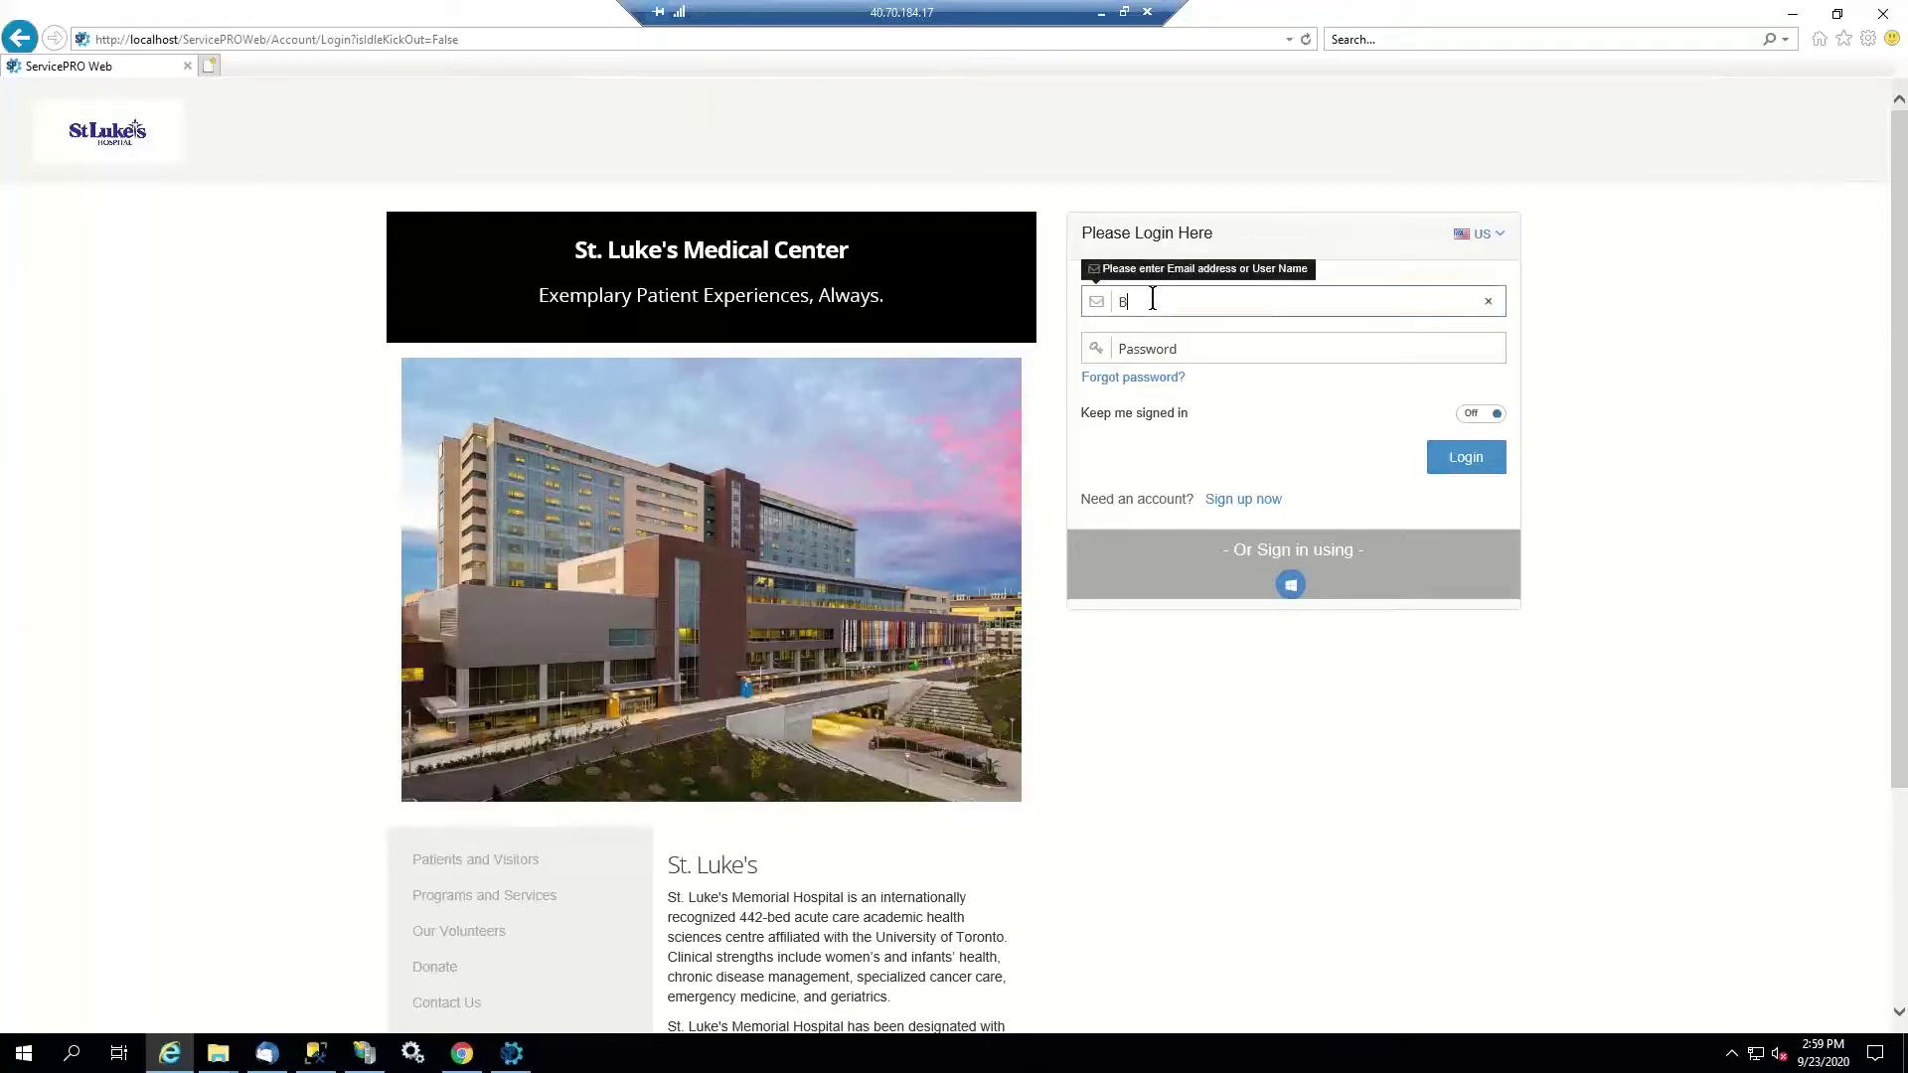
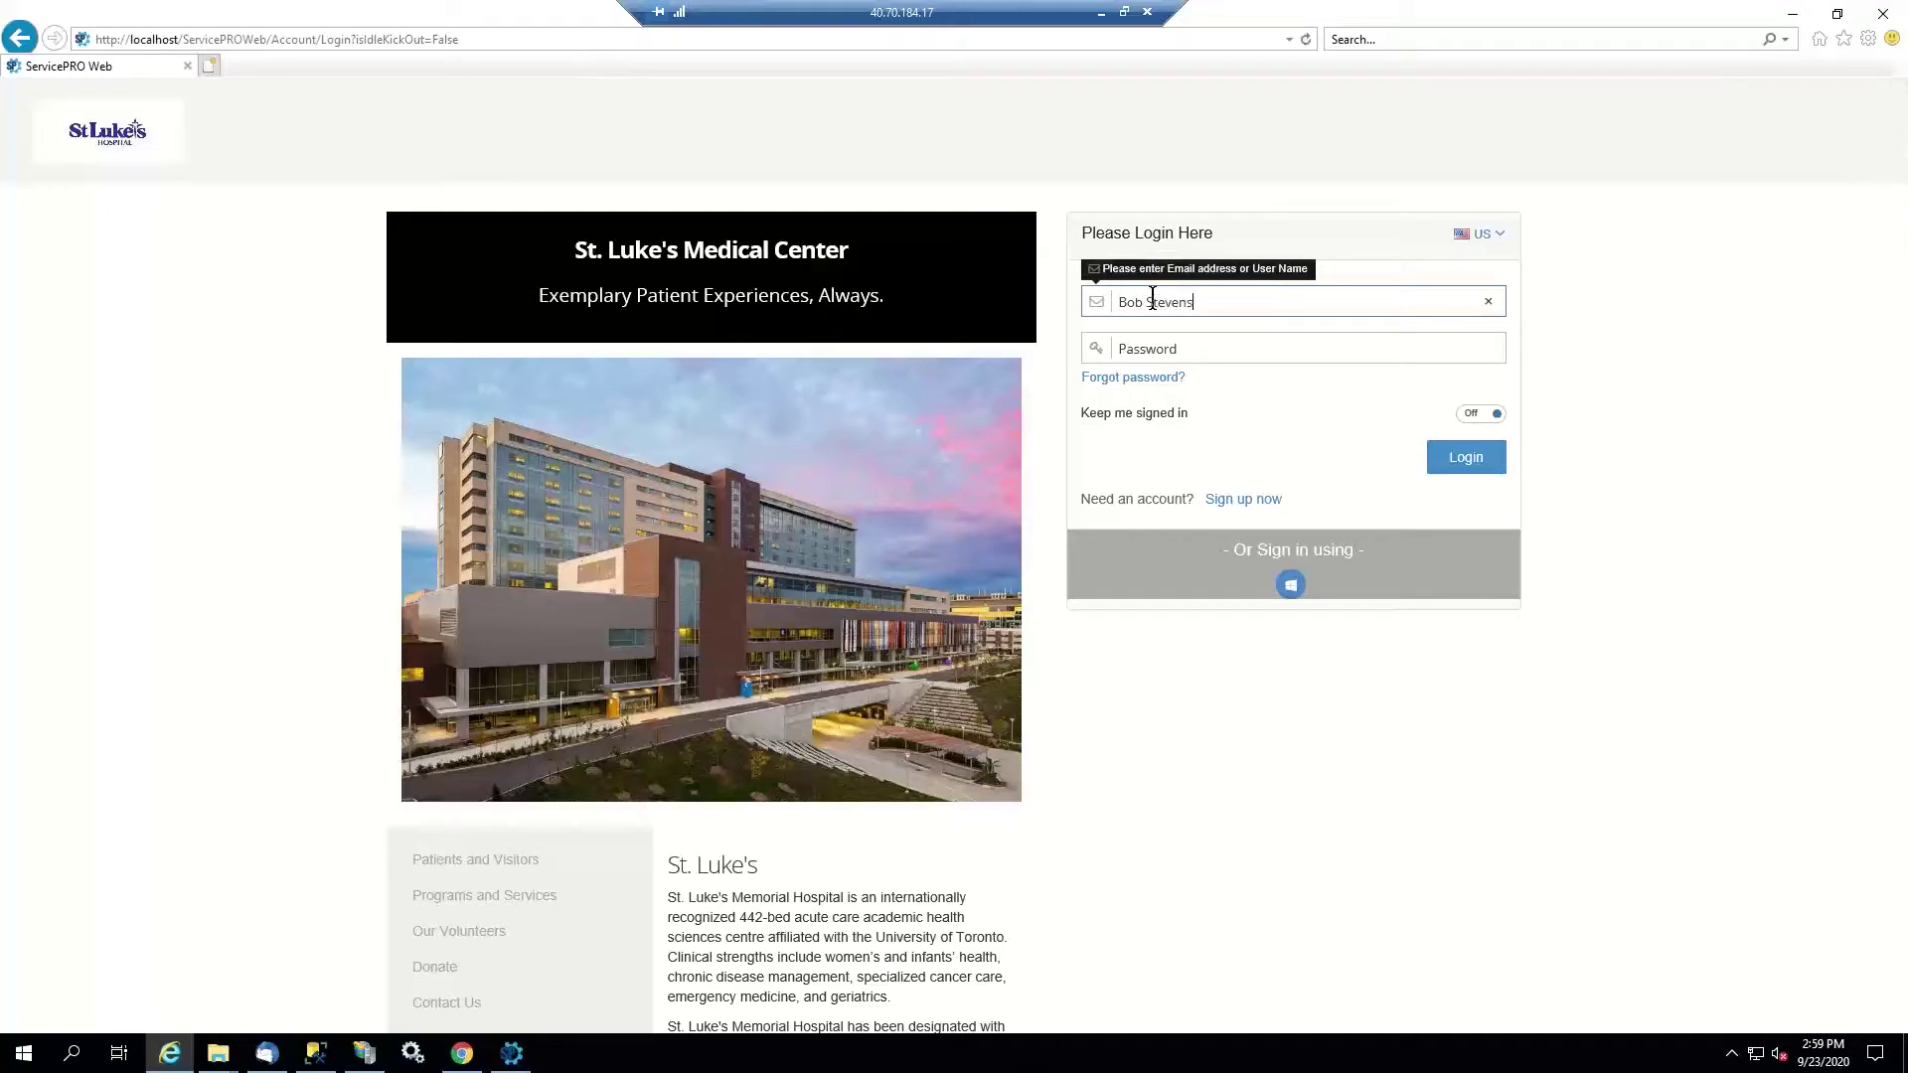
pyautogui.press('Tab')
pyautogui.write('******')
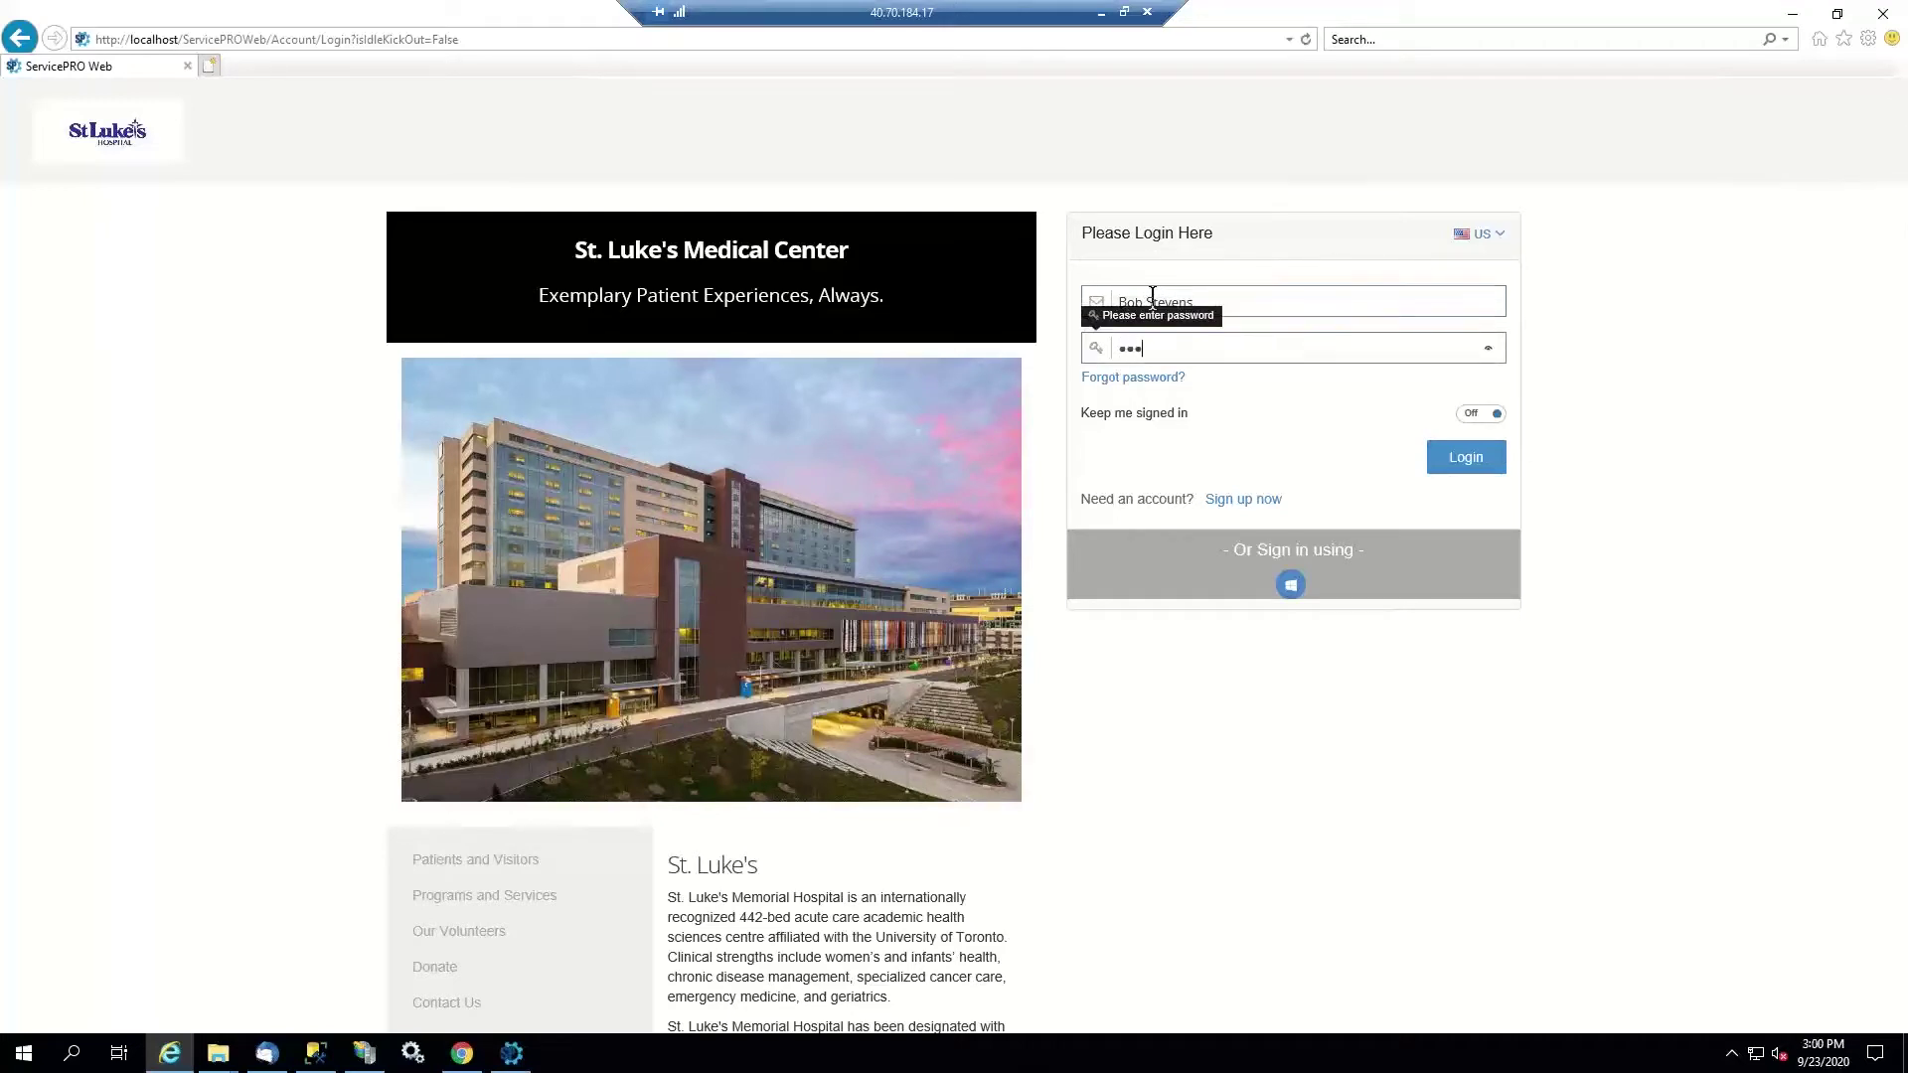
pyautogui.write('***')
pyautogui.click(1466, 457)
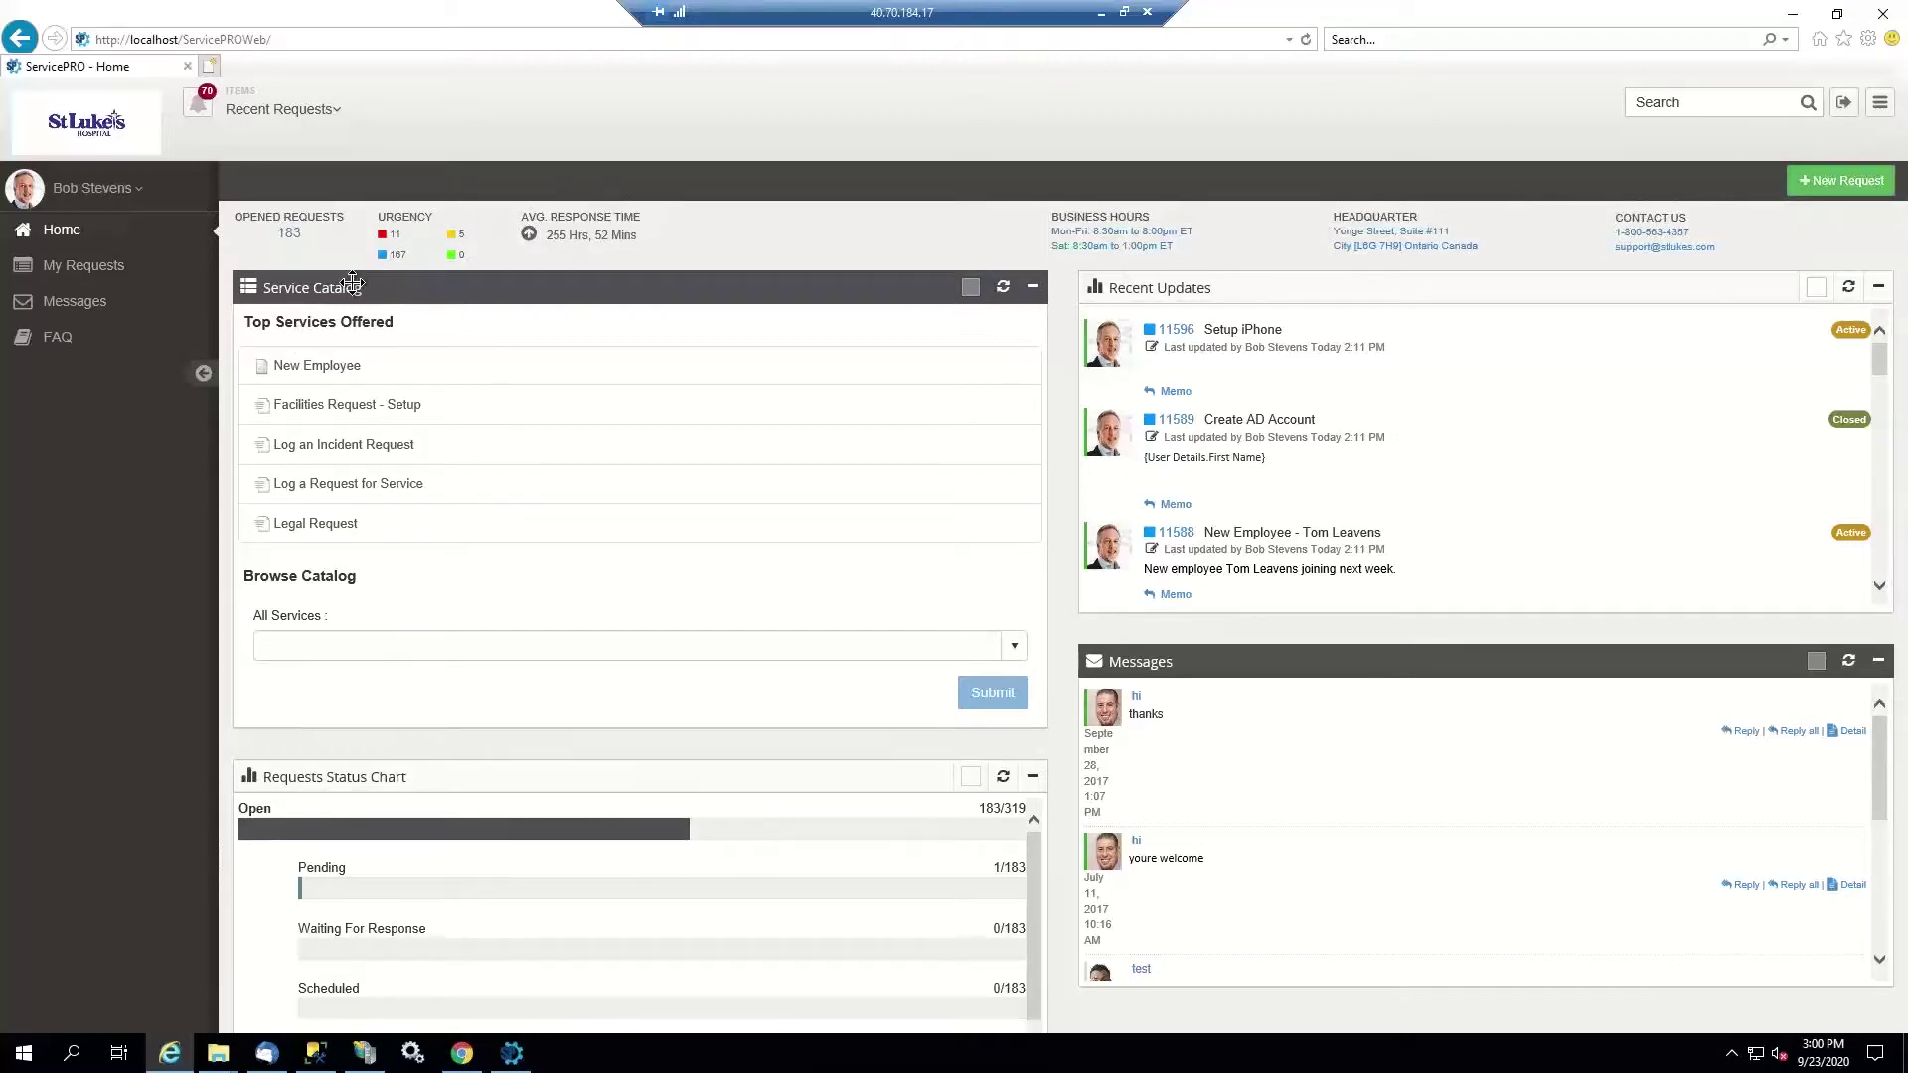
# Start a New Employee request from Top Services Offered and scroll through its form
pyautogui.click(345, 374)
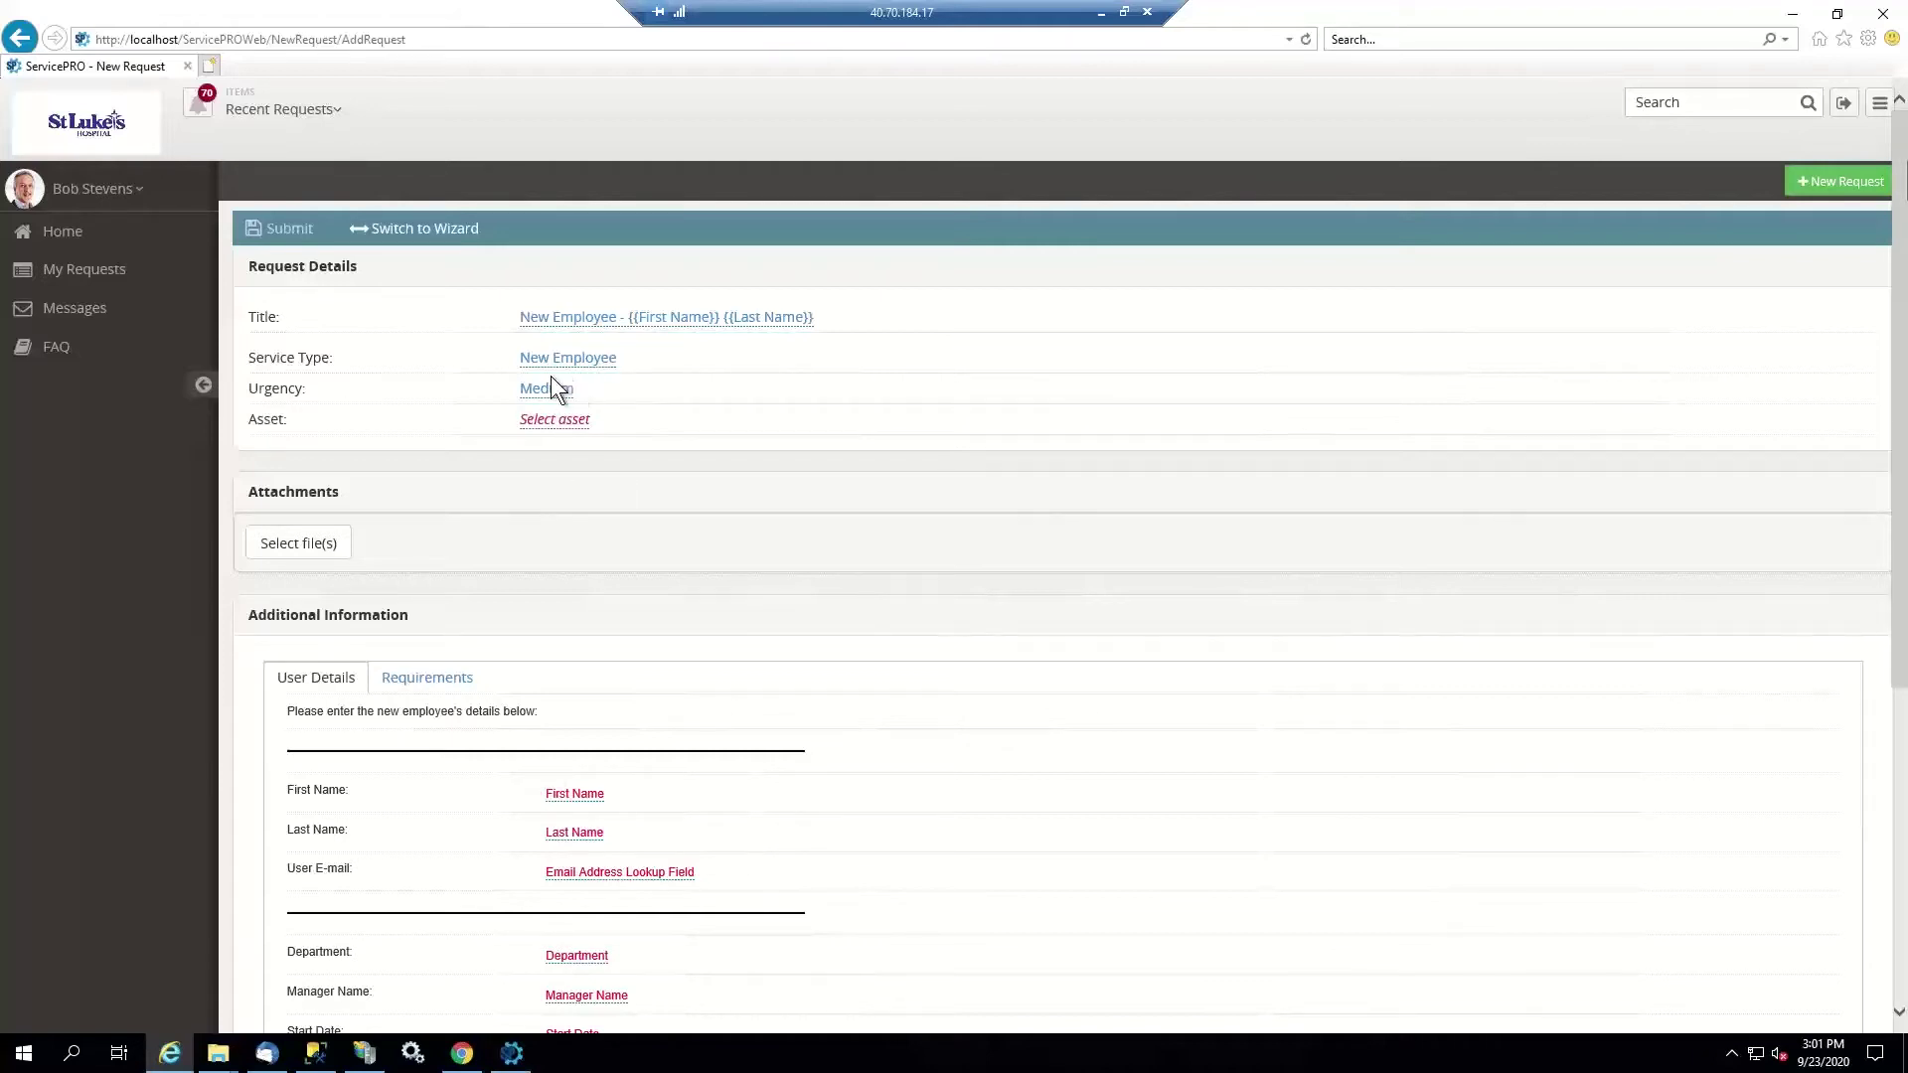
pyautogui.scroll(-5, 402, 626)
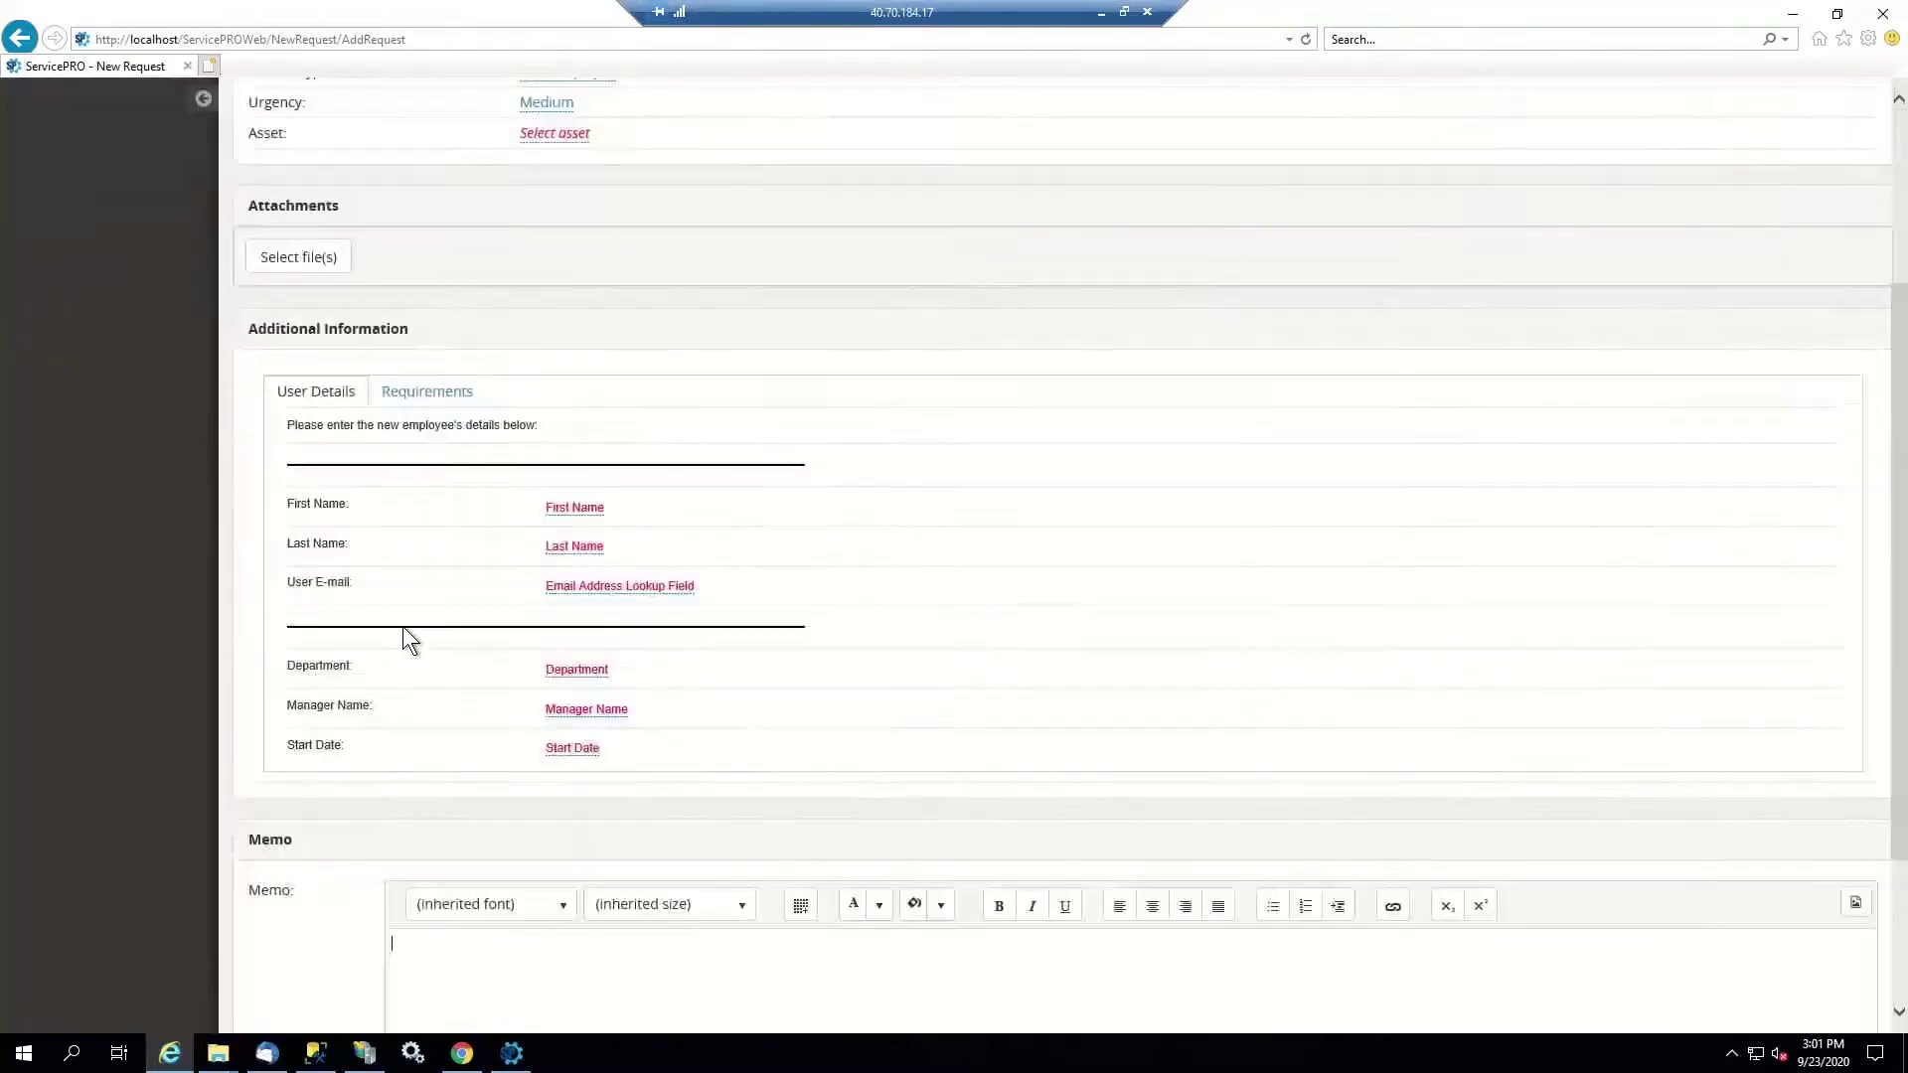
pyautogui.scroll(1, 445, 479)
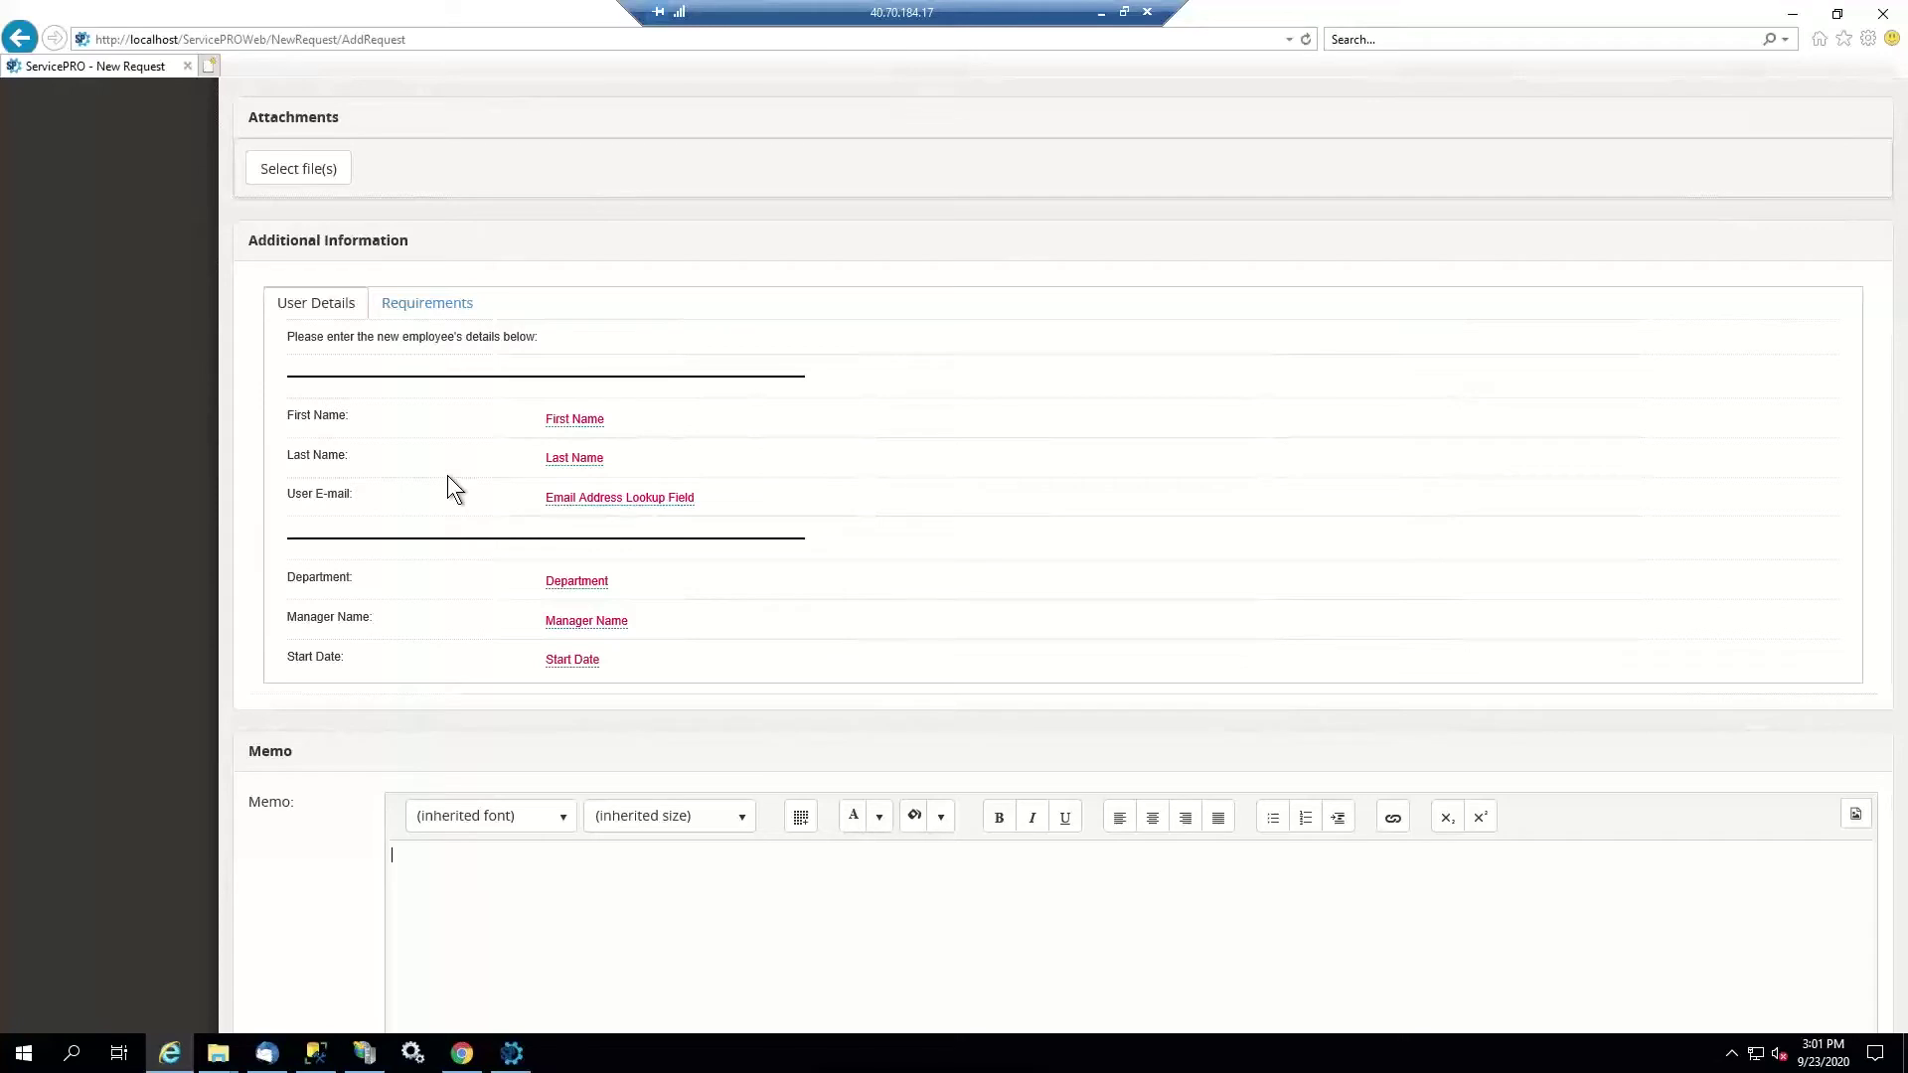
# Enter the new employee's first and last name and pick their e-mail address
pyautogui.click(578, 419)
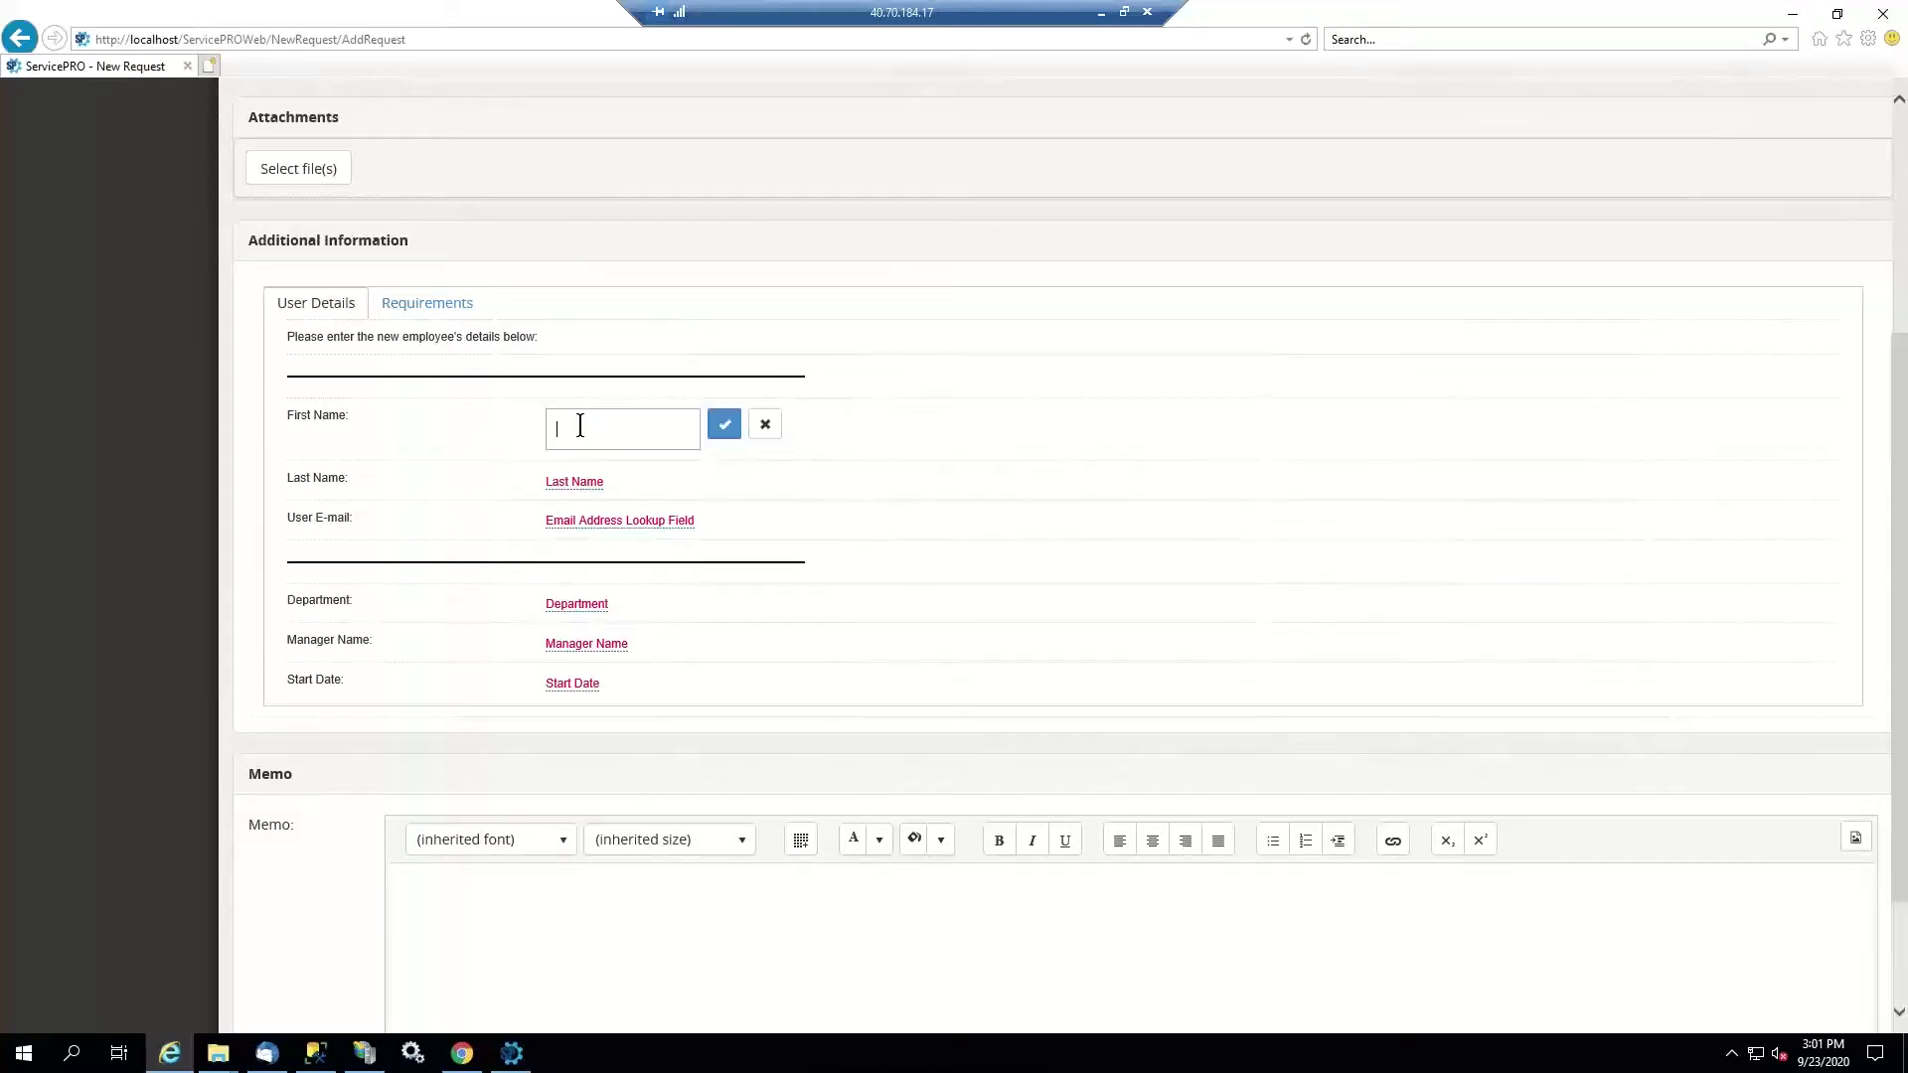
pyautogui.press('Return')
pyautogui.click(593, 465)
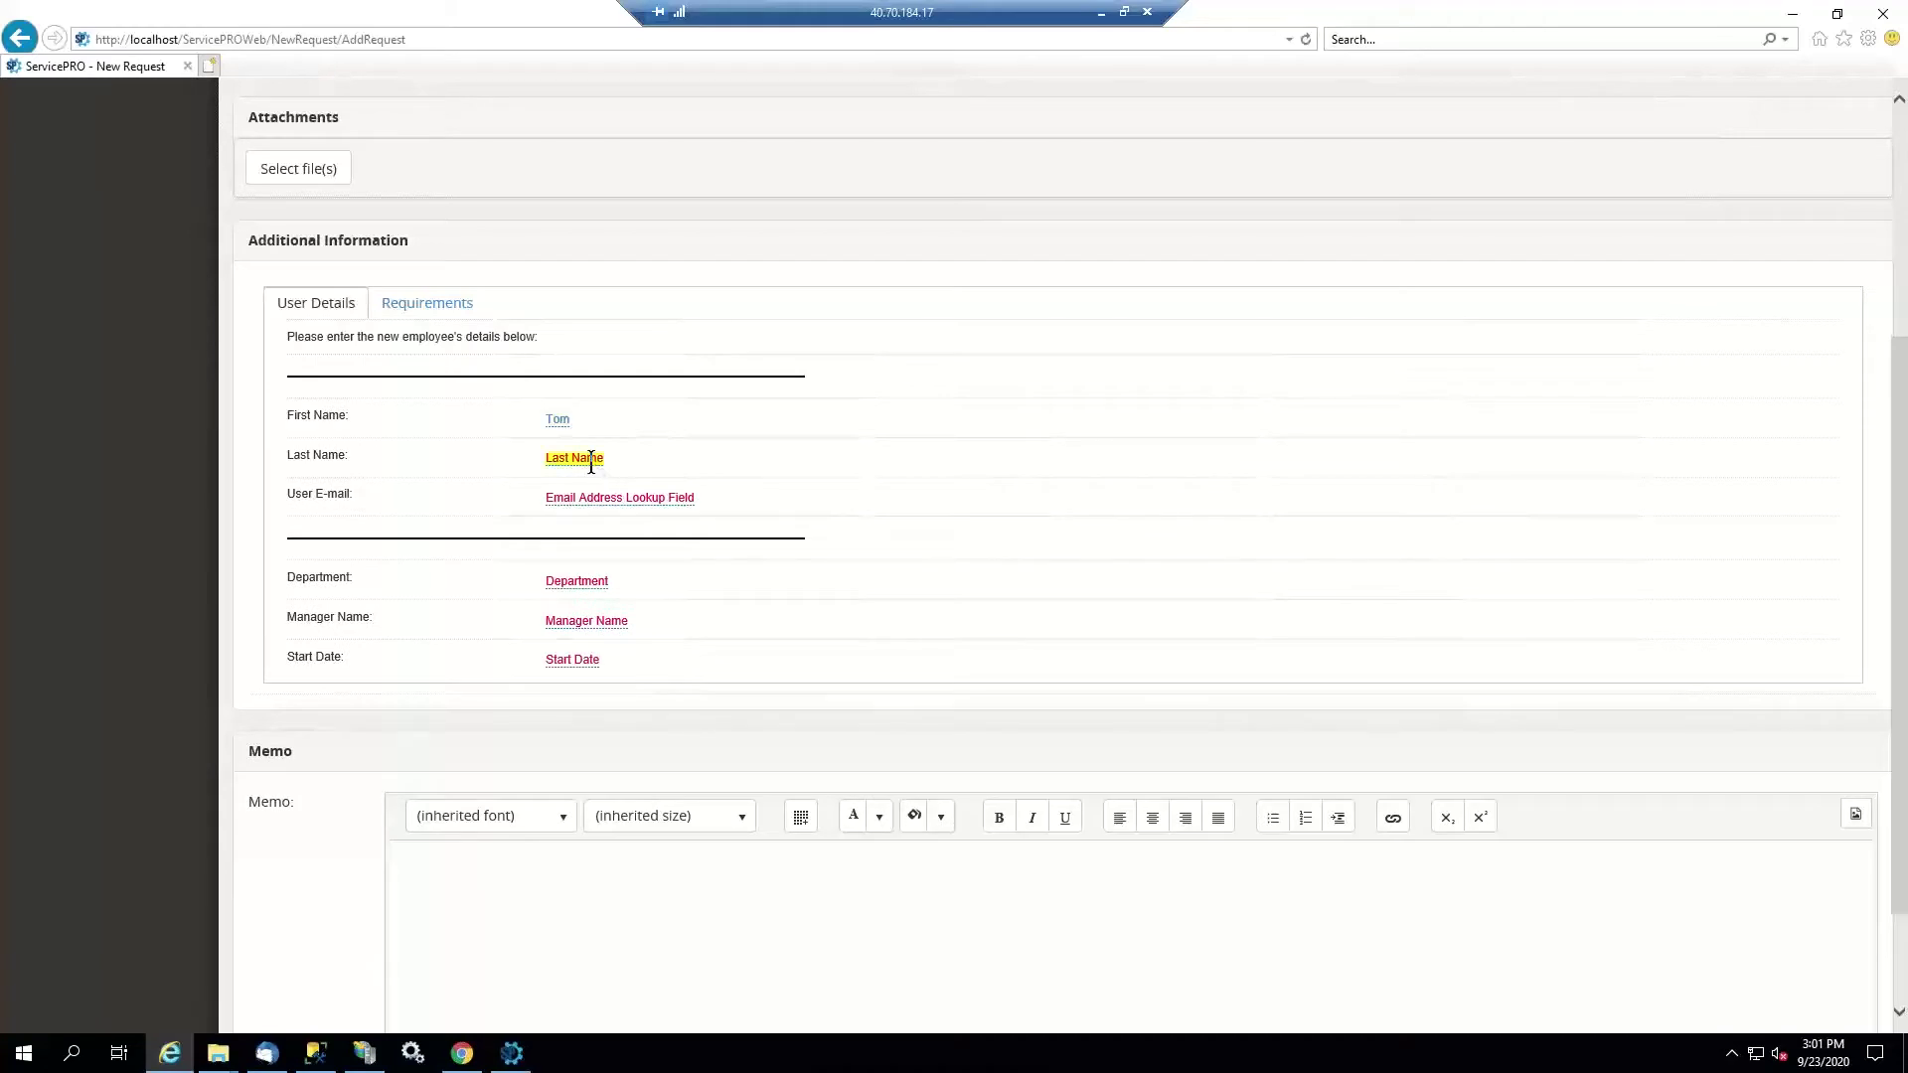
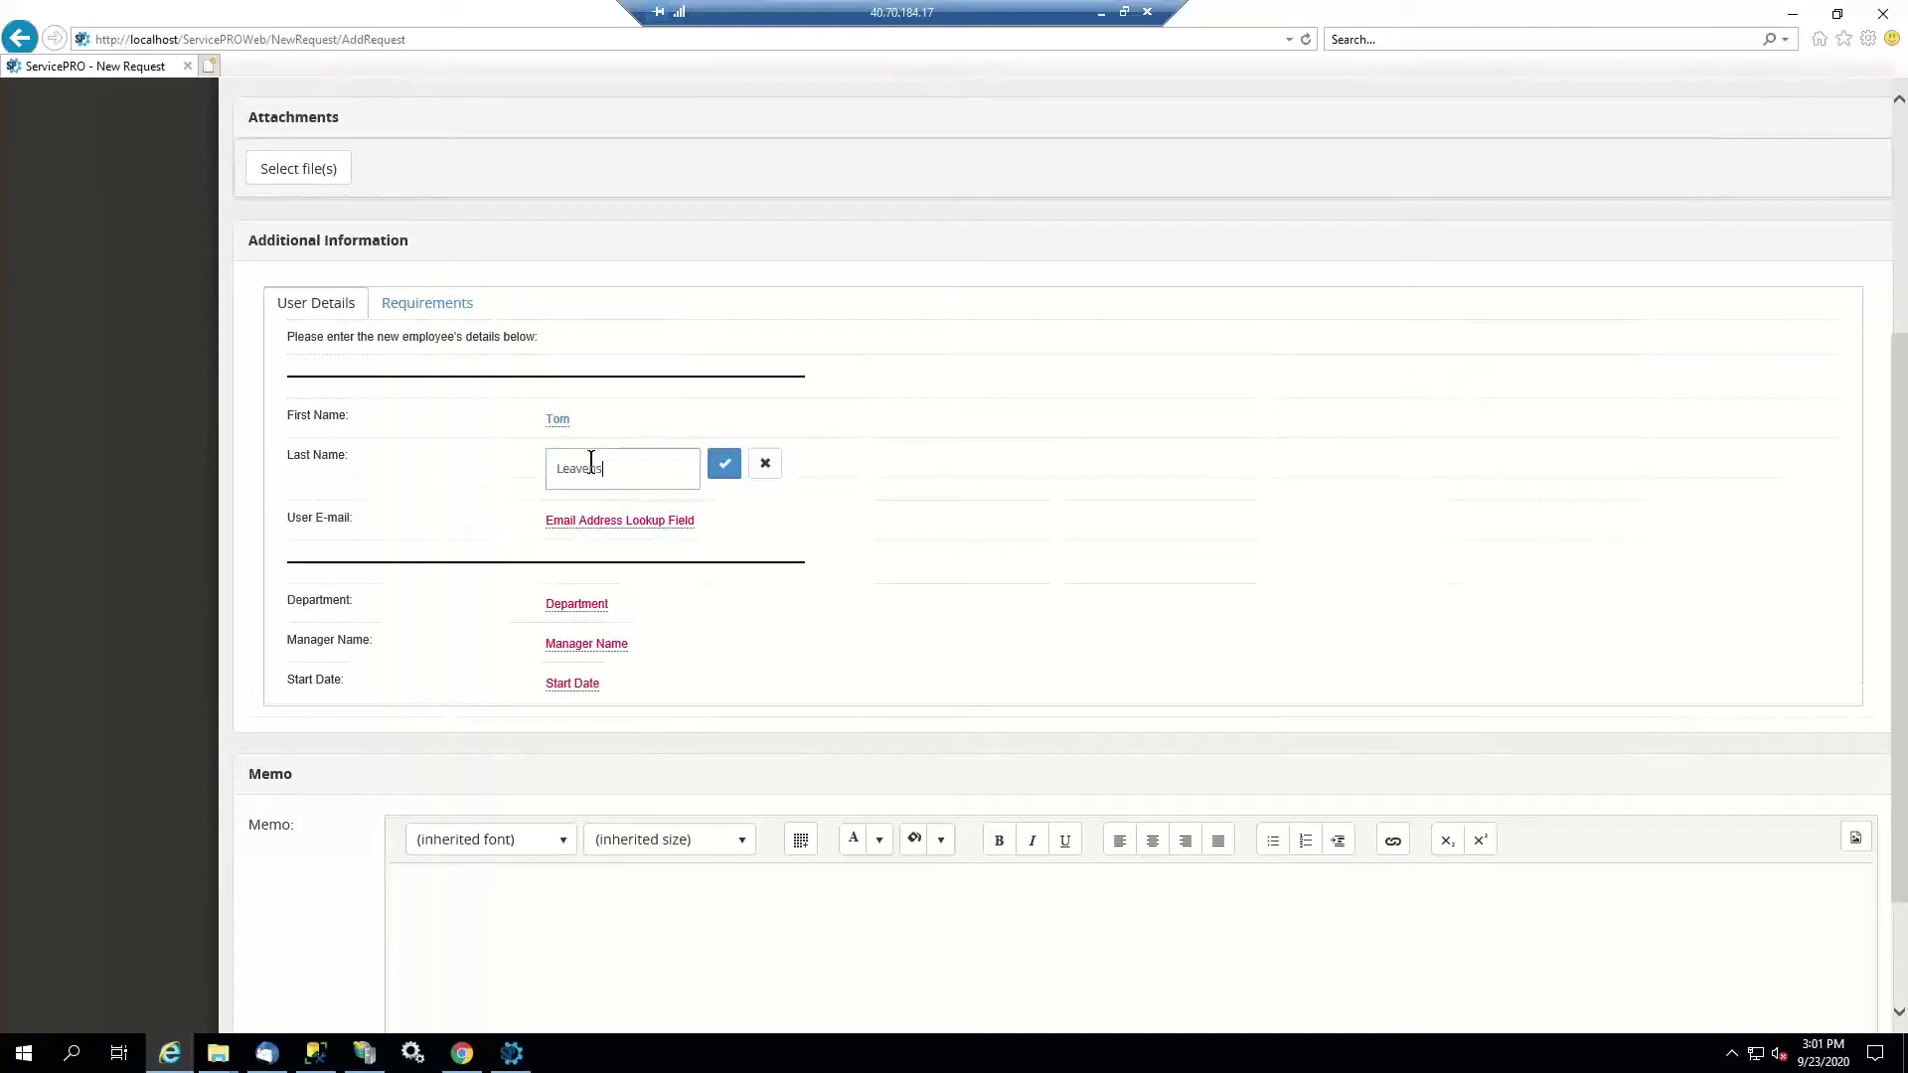
pyautogui.click(725, 467)
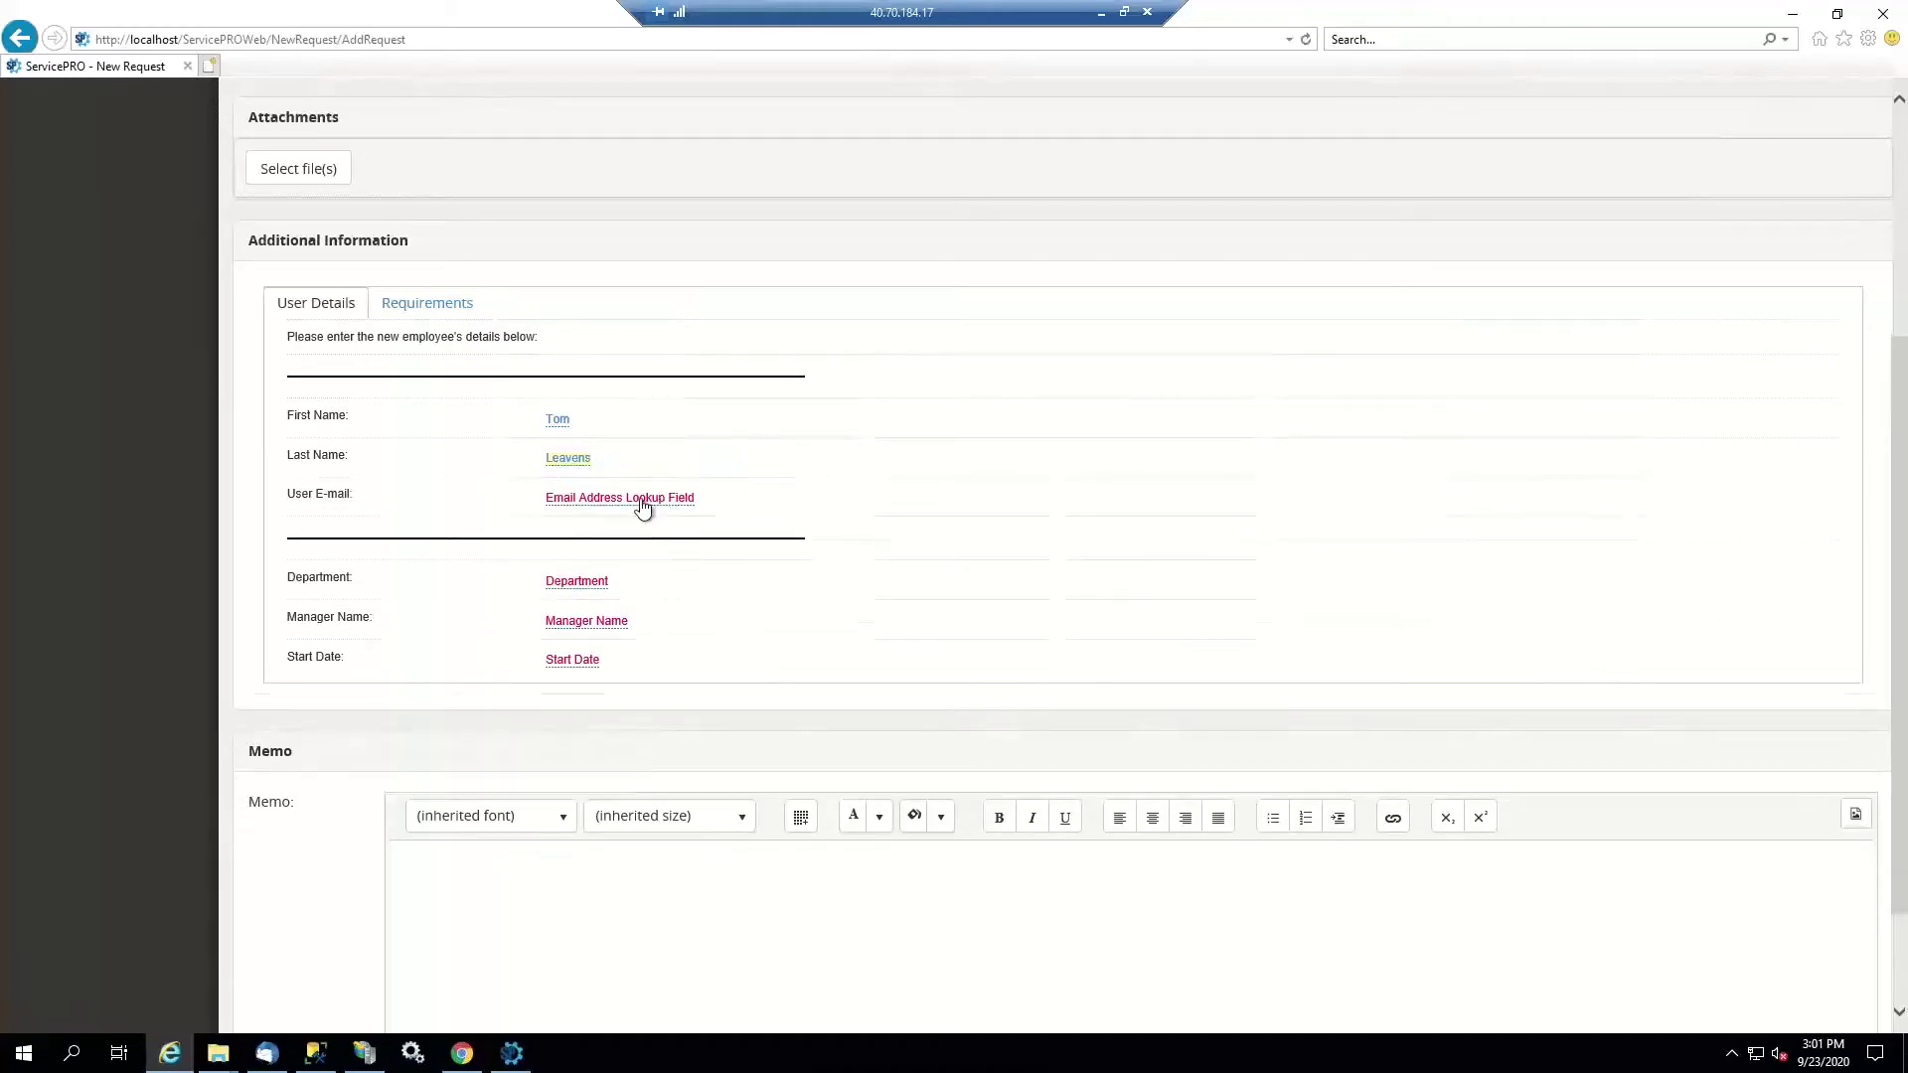
pyautogui.click(640, 499)
pyautogui.write('tleave')
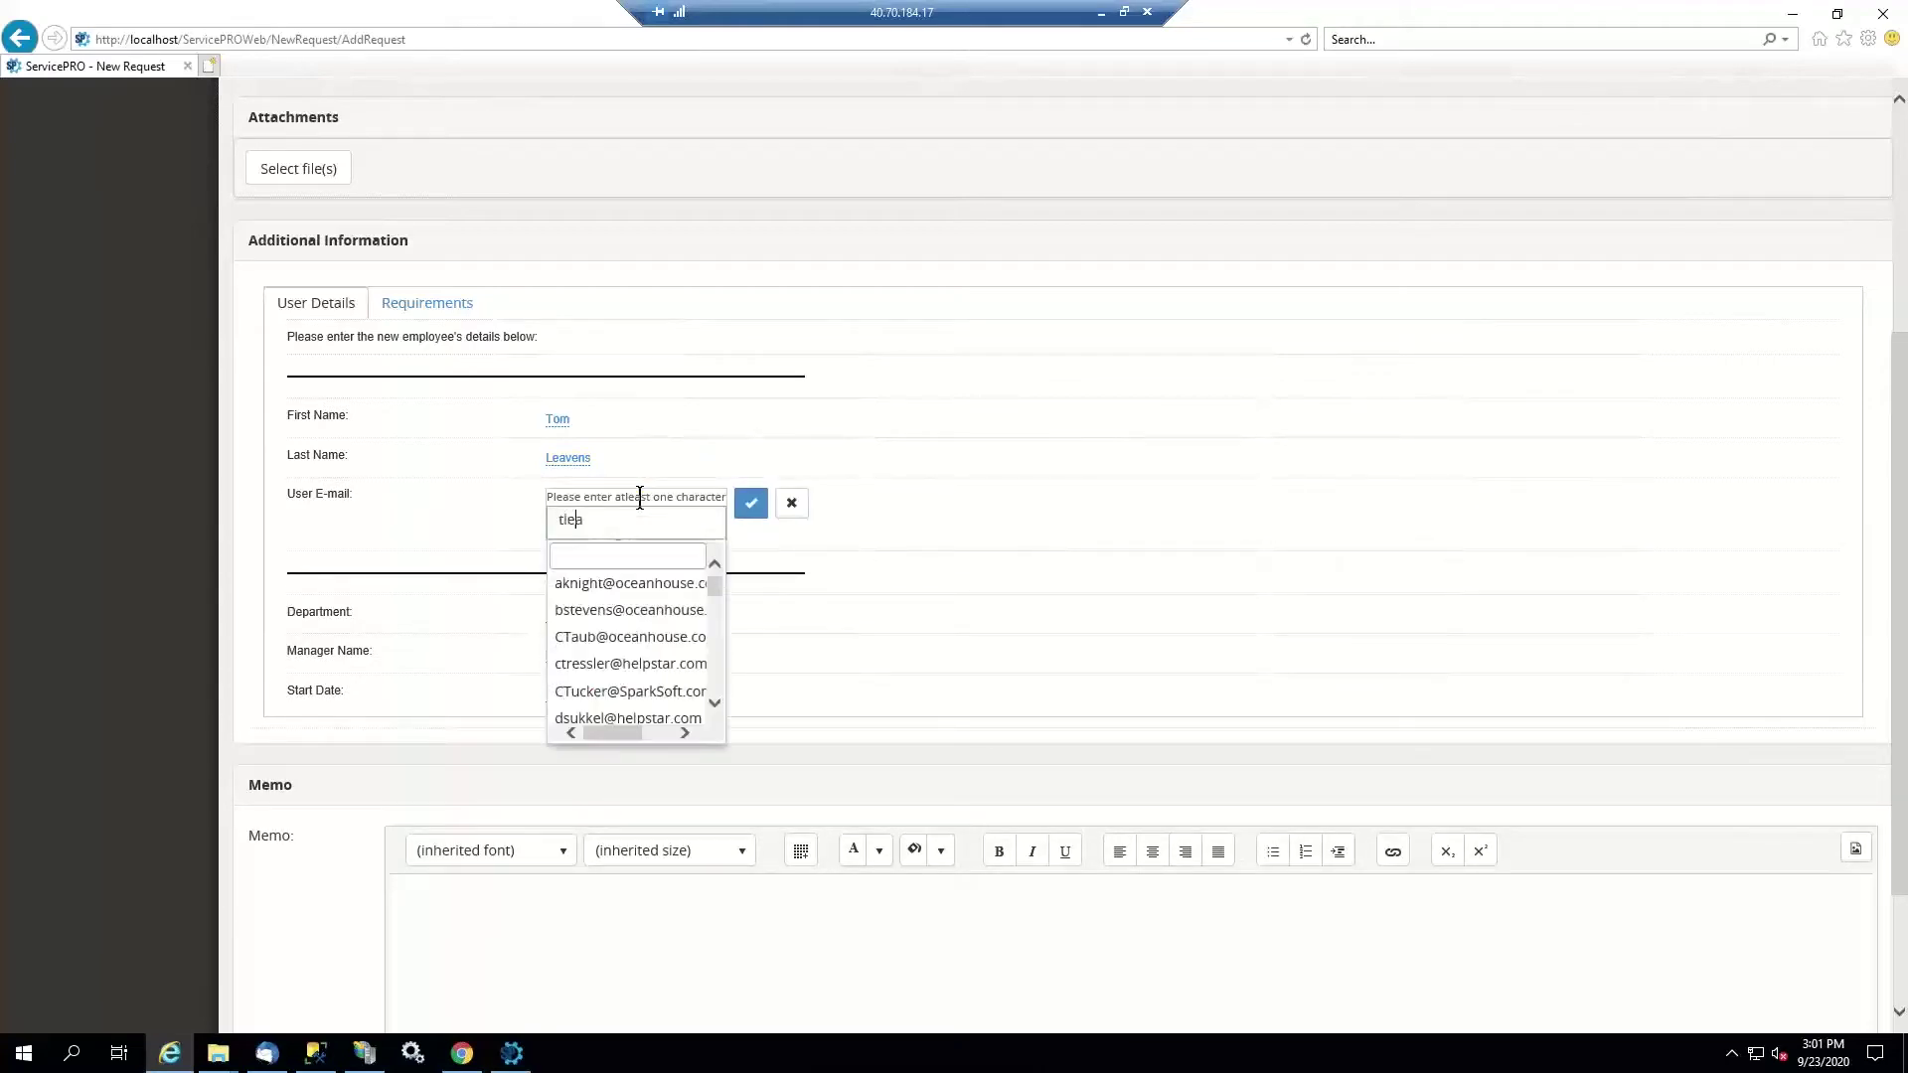
pyautogui.click(736, 504)
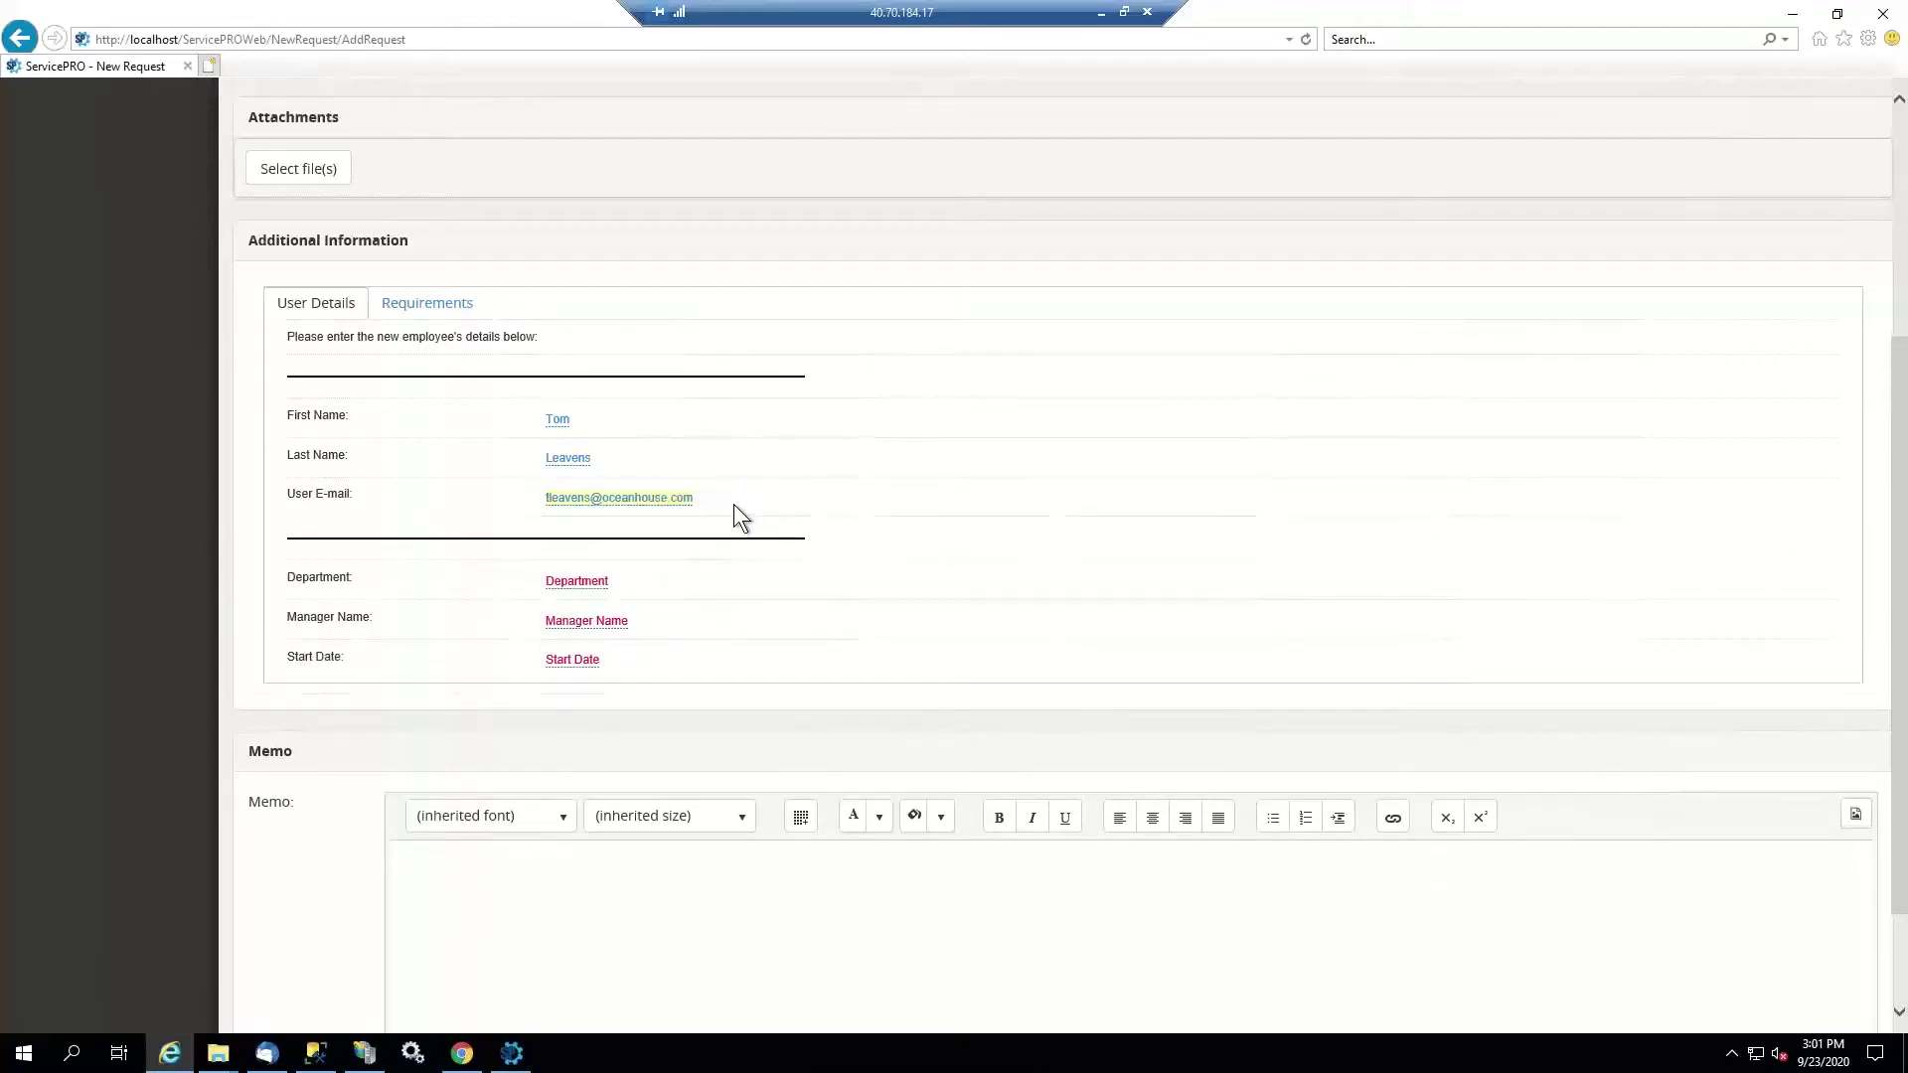
# Set department to Accounting, choose the manager, and set start date 9/30/2020
pyautogui.click(578, 580)
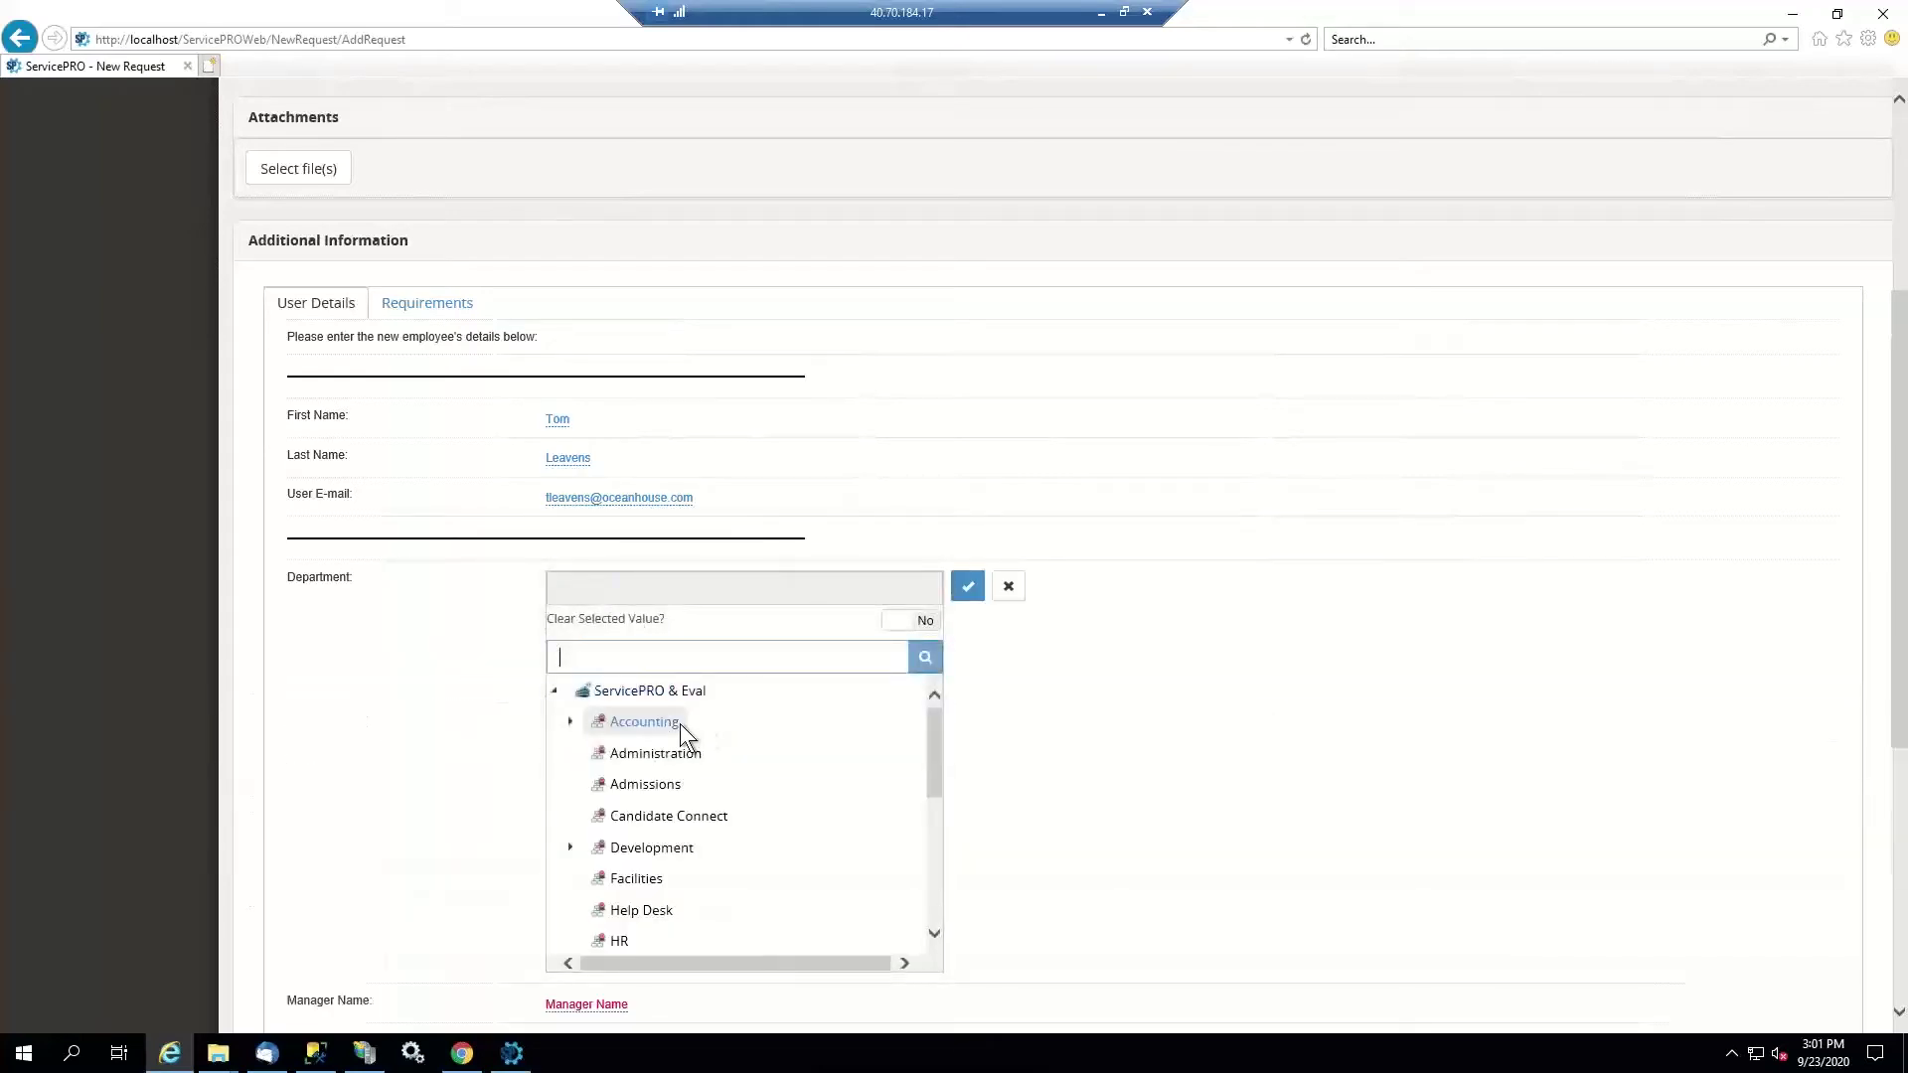
pyautogui.click(682, 725)
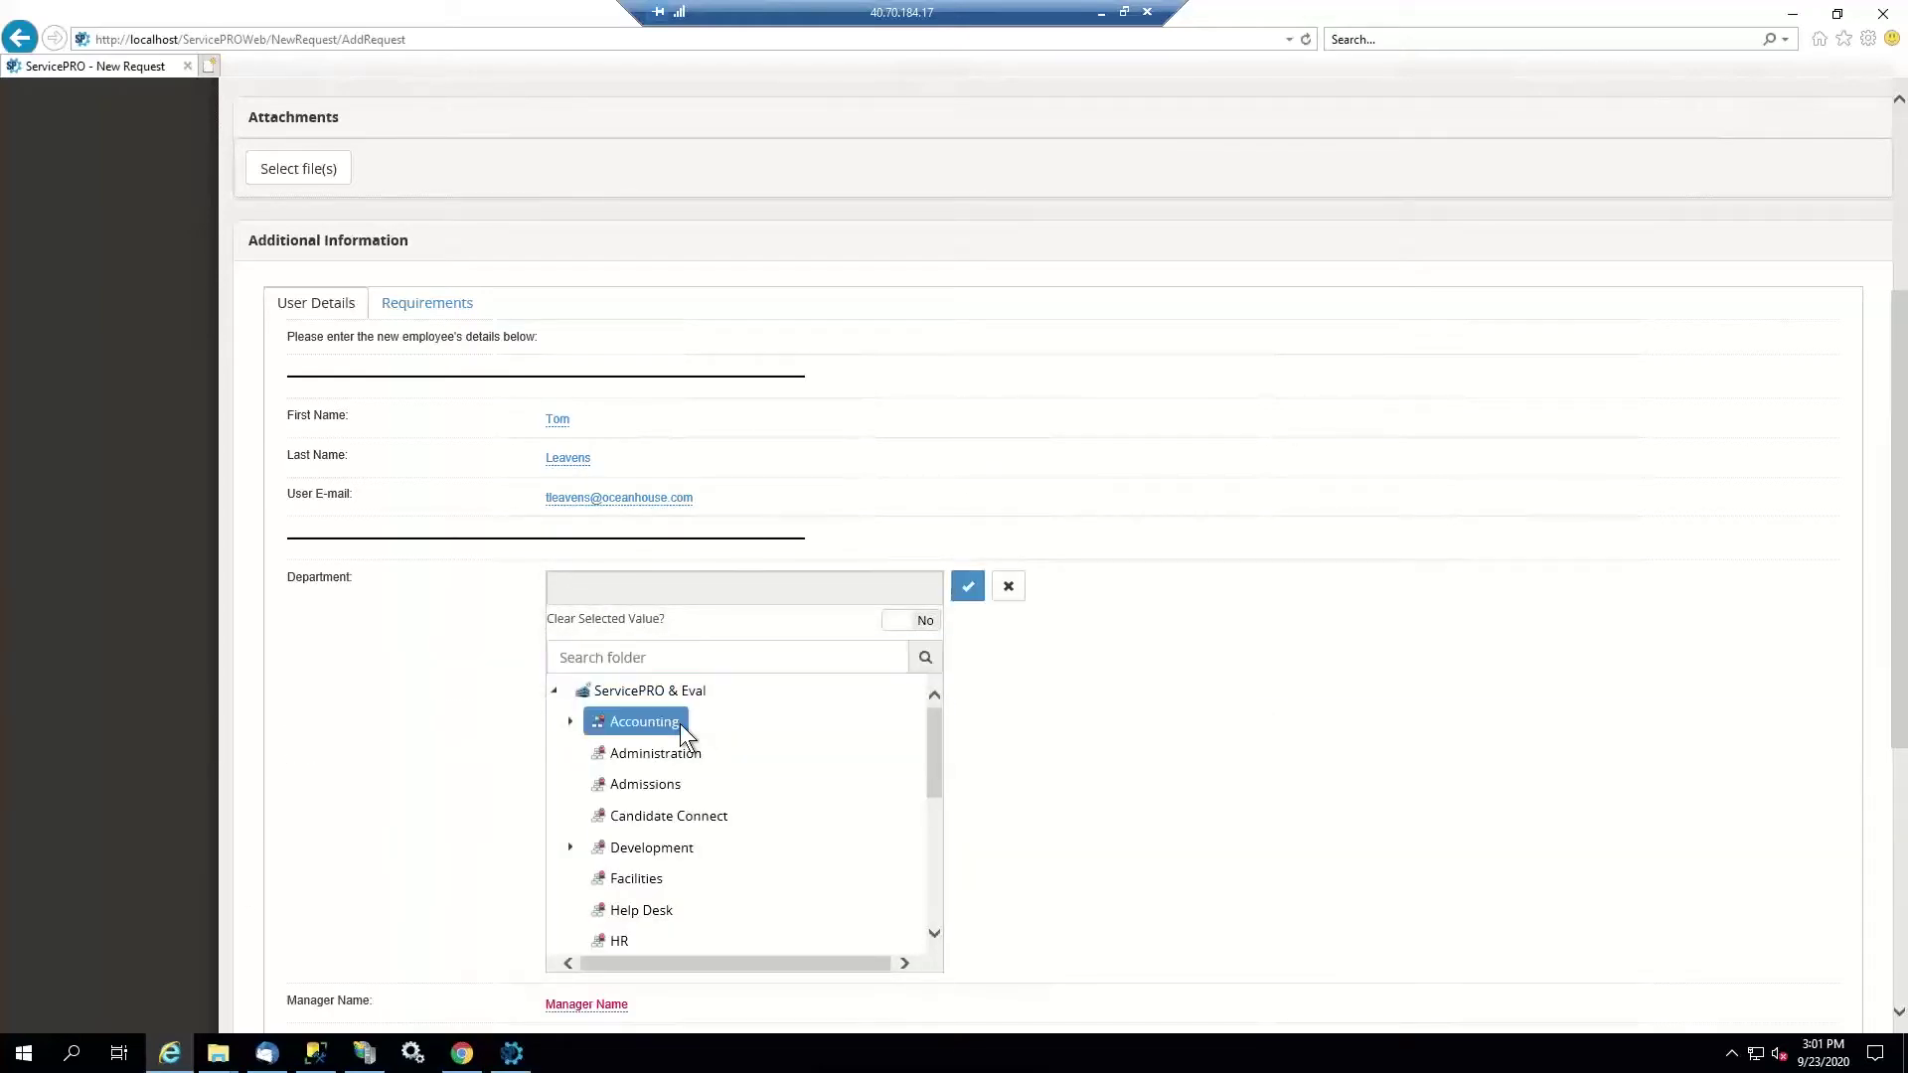
pyautogui.click(967, 587)
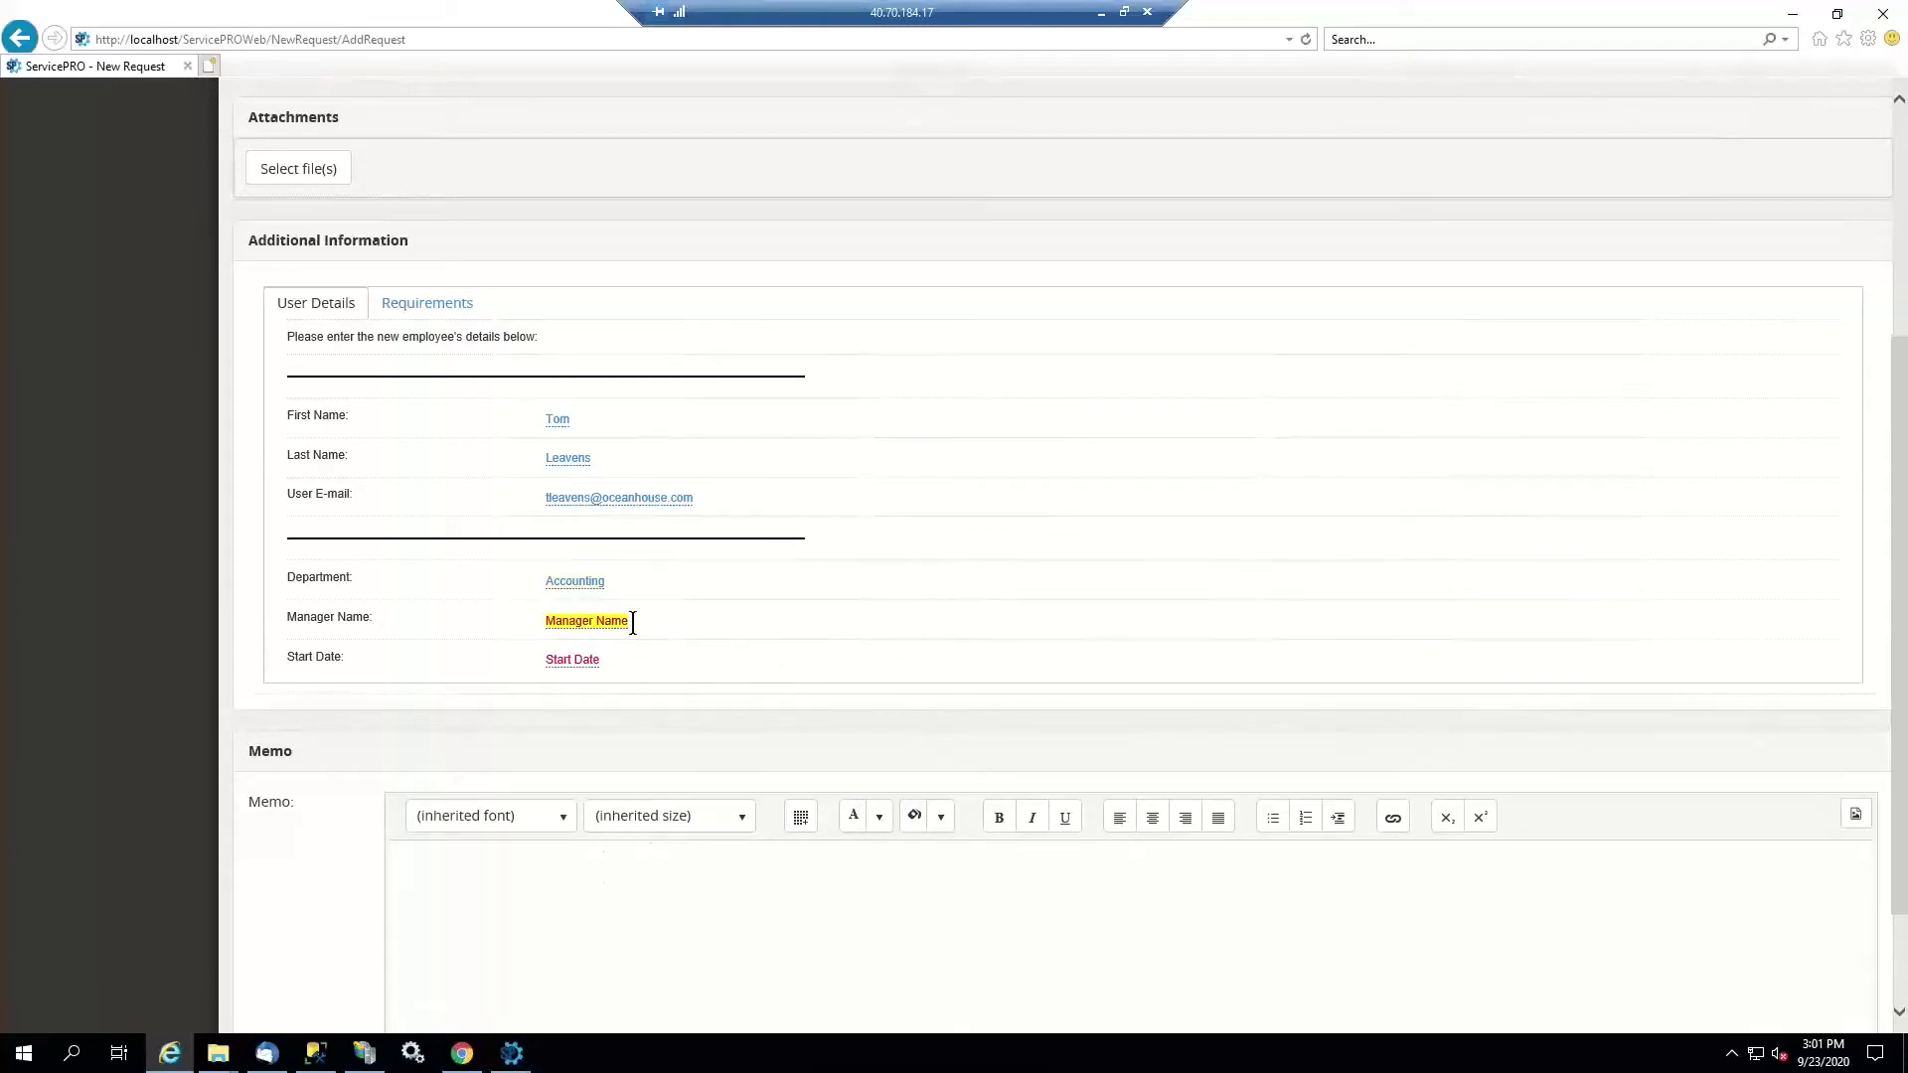
pyautogui.click(633, 624)
pyautogui.write('Bob S')
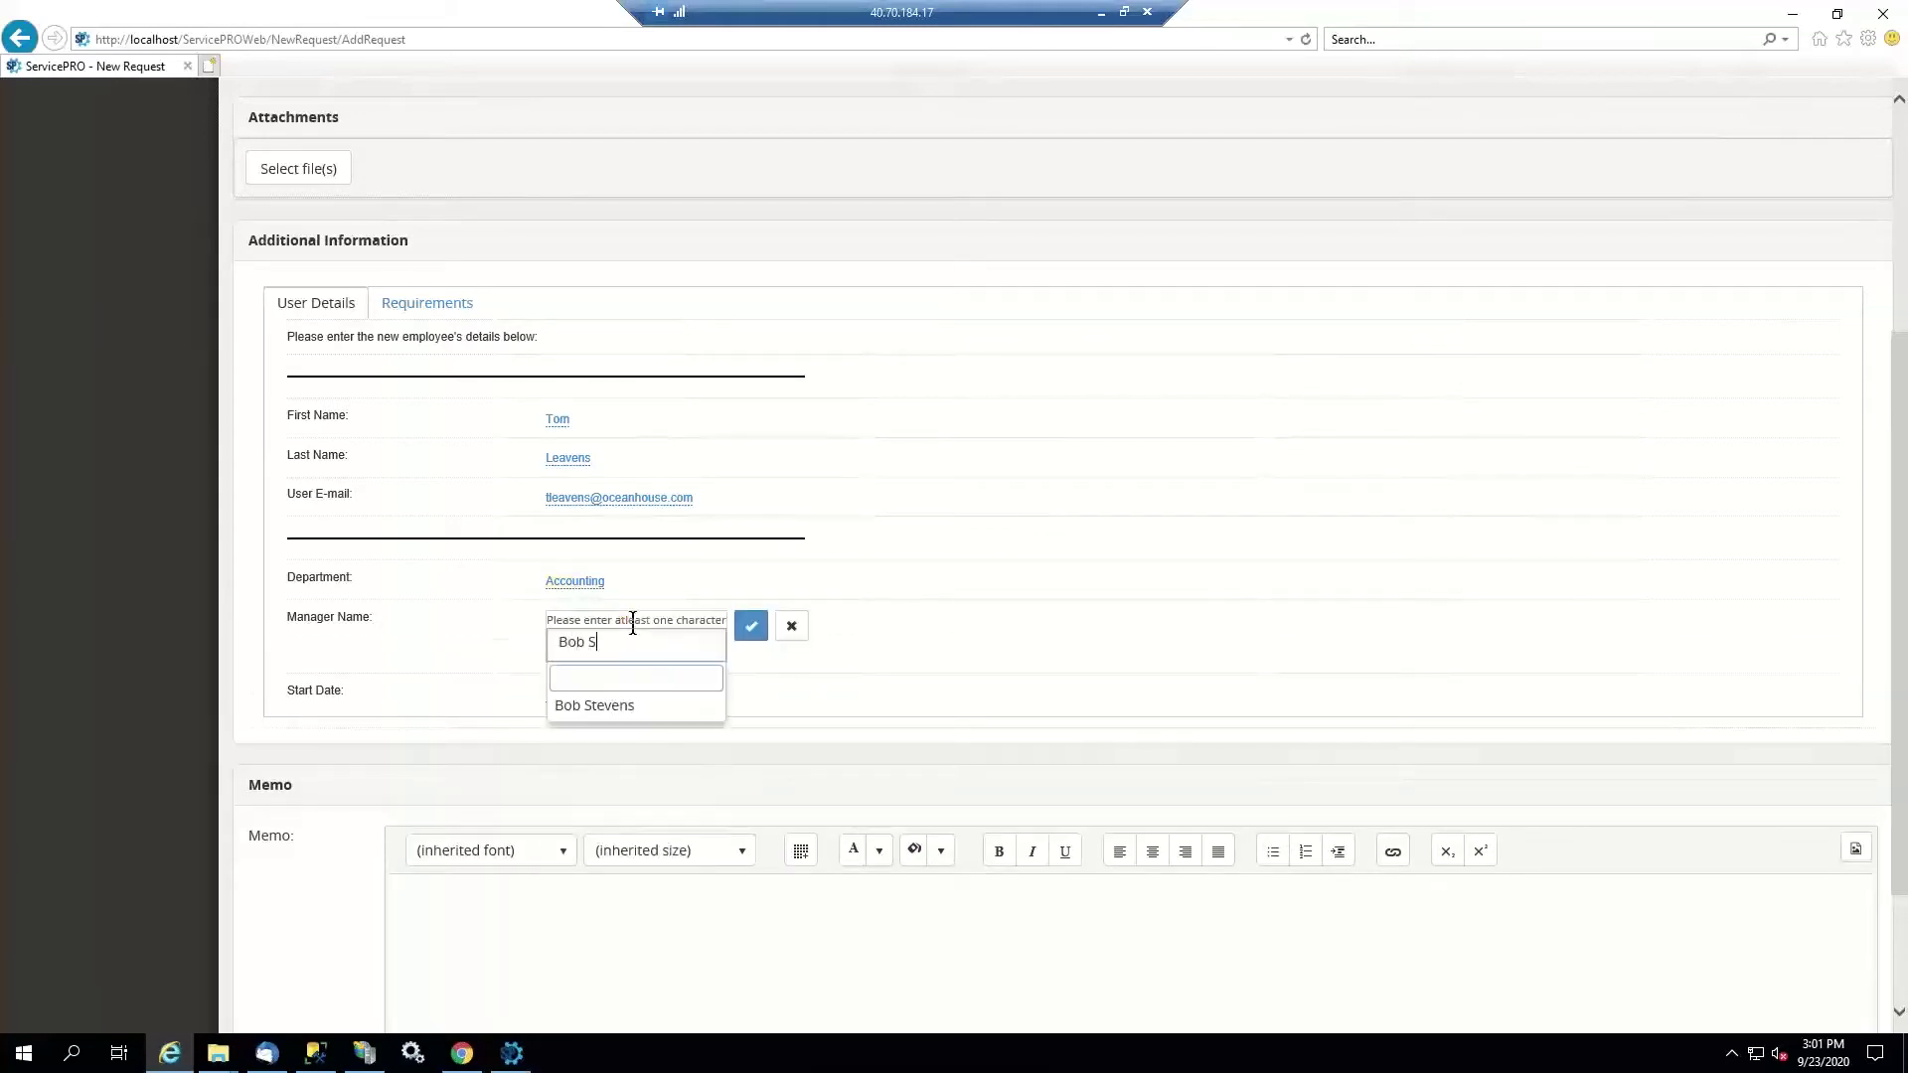
pyautogui.click(620, 701)
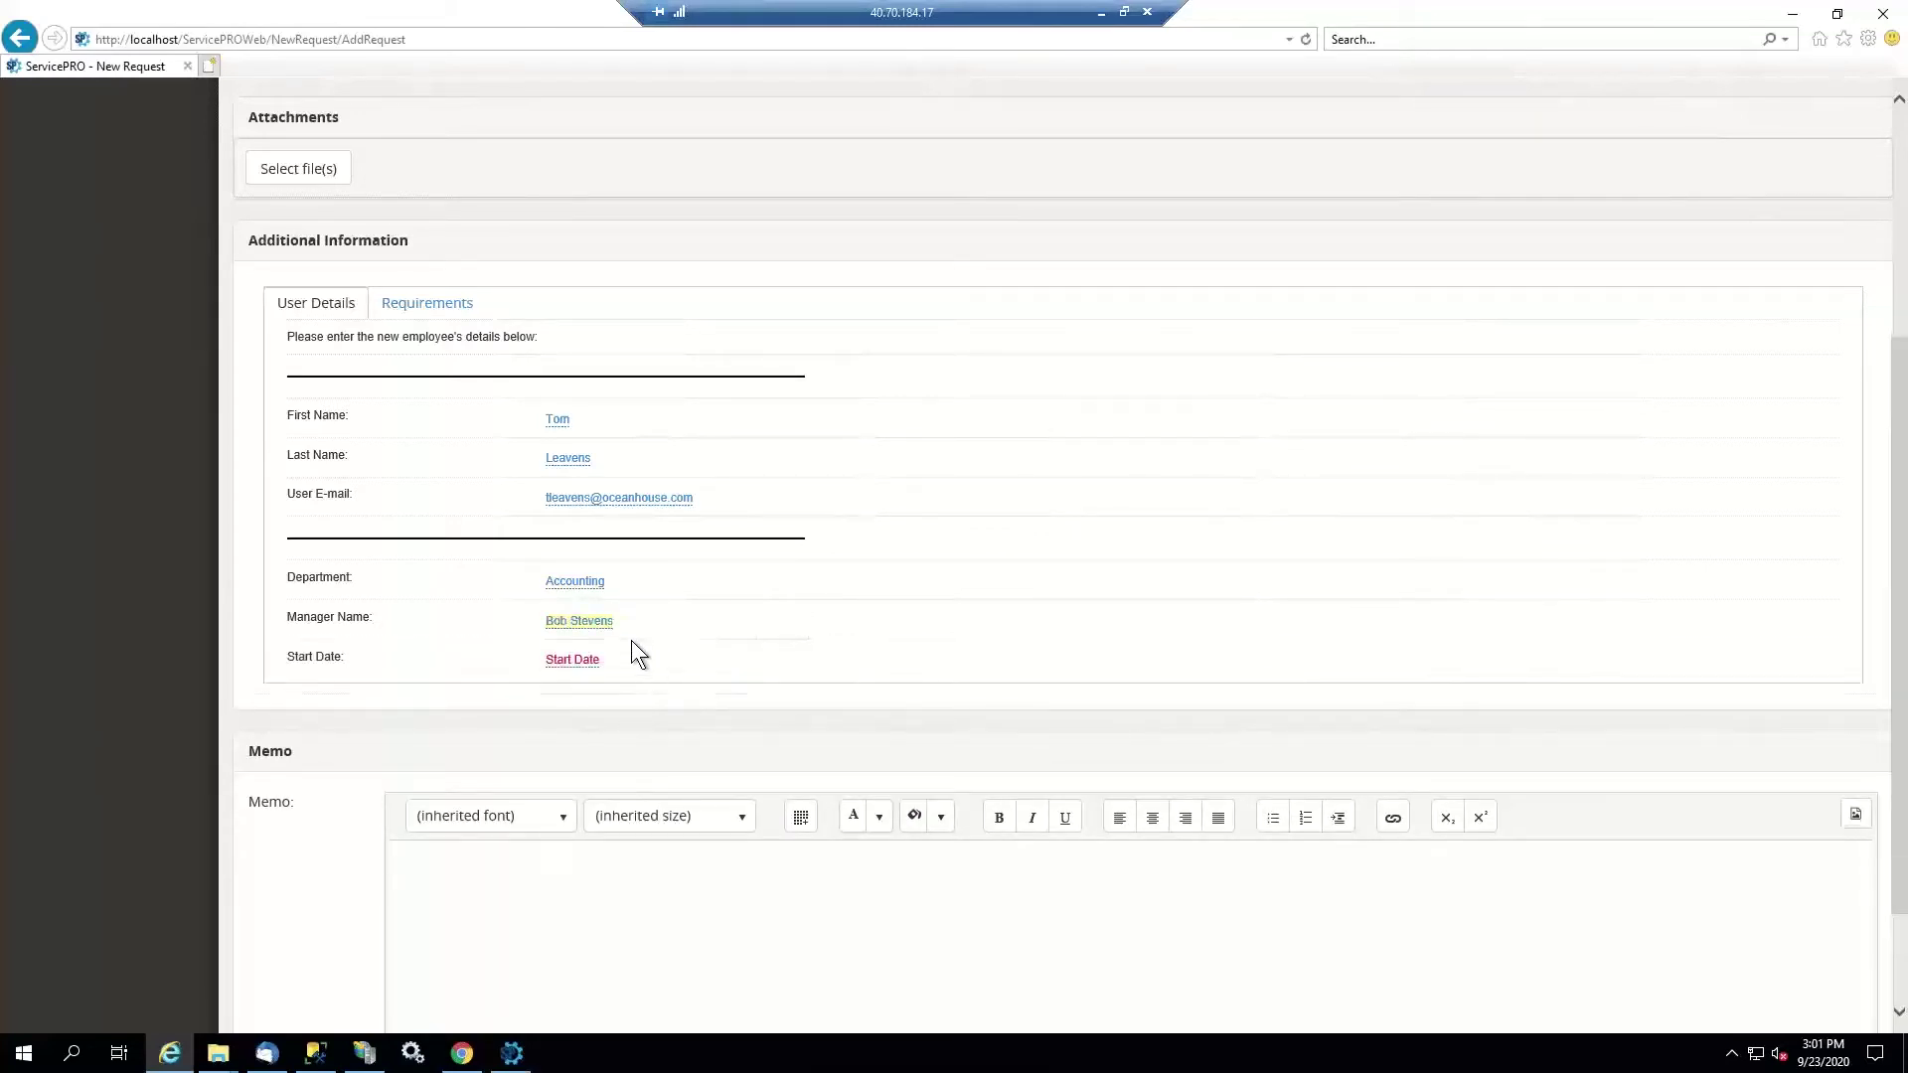
pyautogui.click(586, 658)
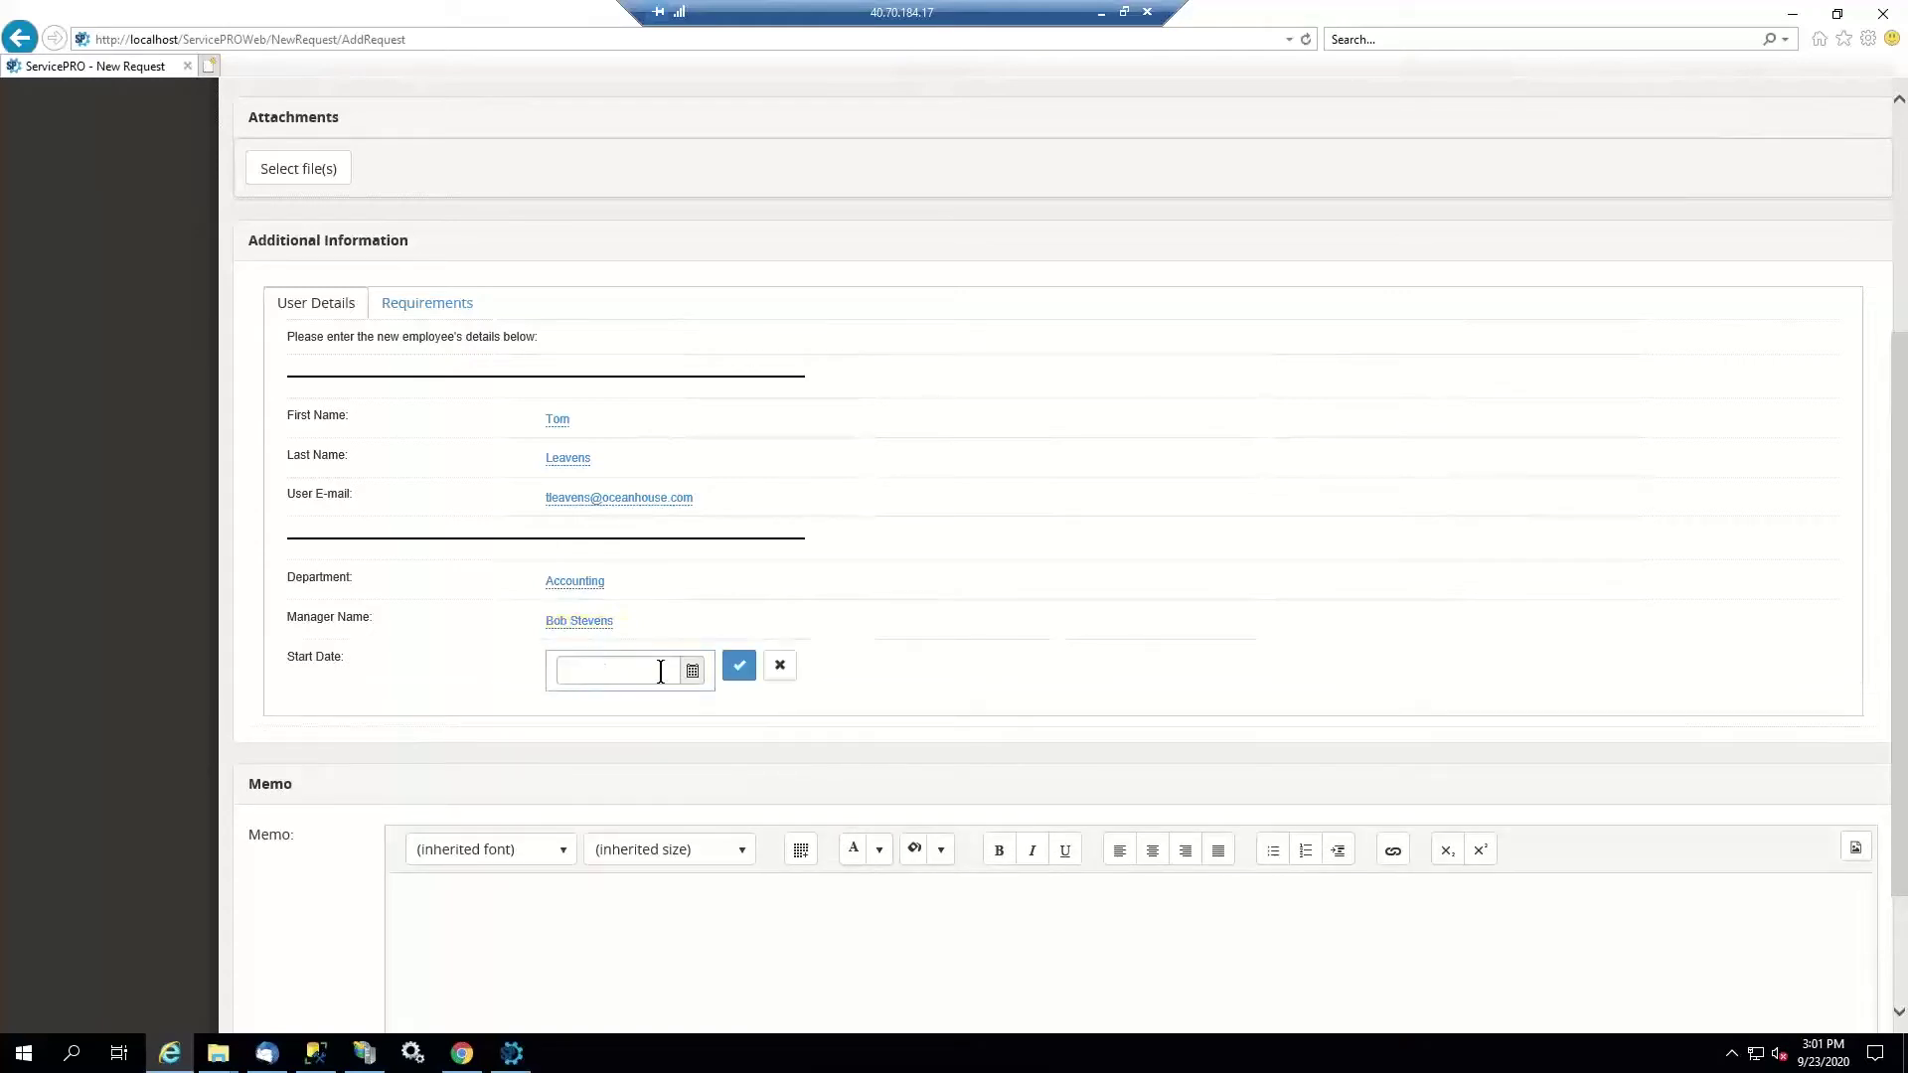
pyautogui.click(692, 674)
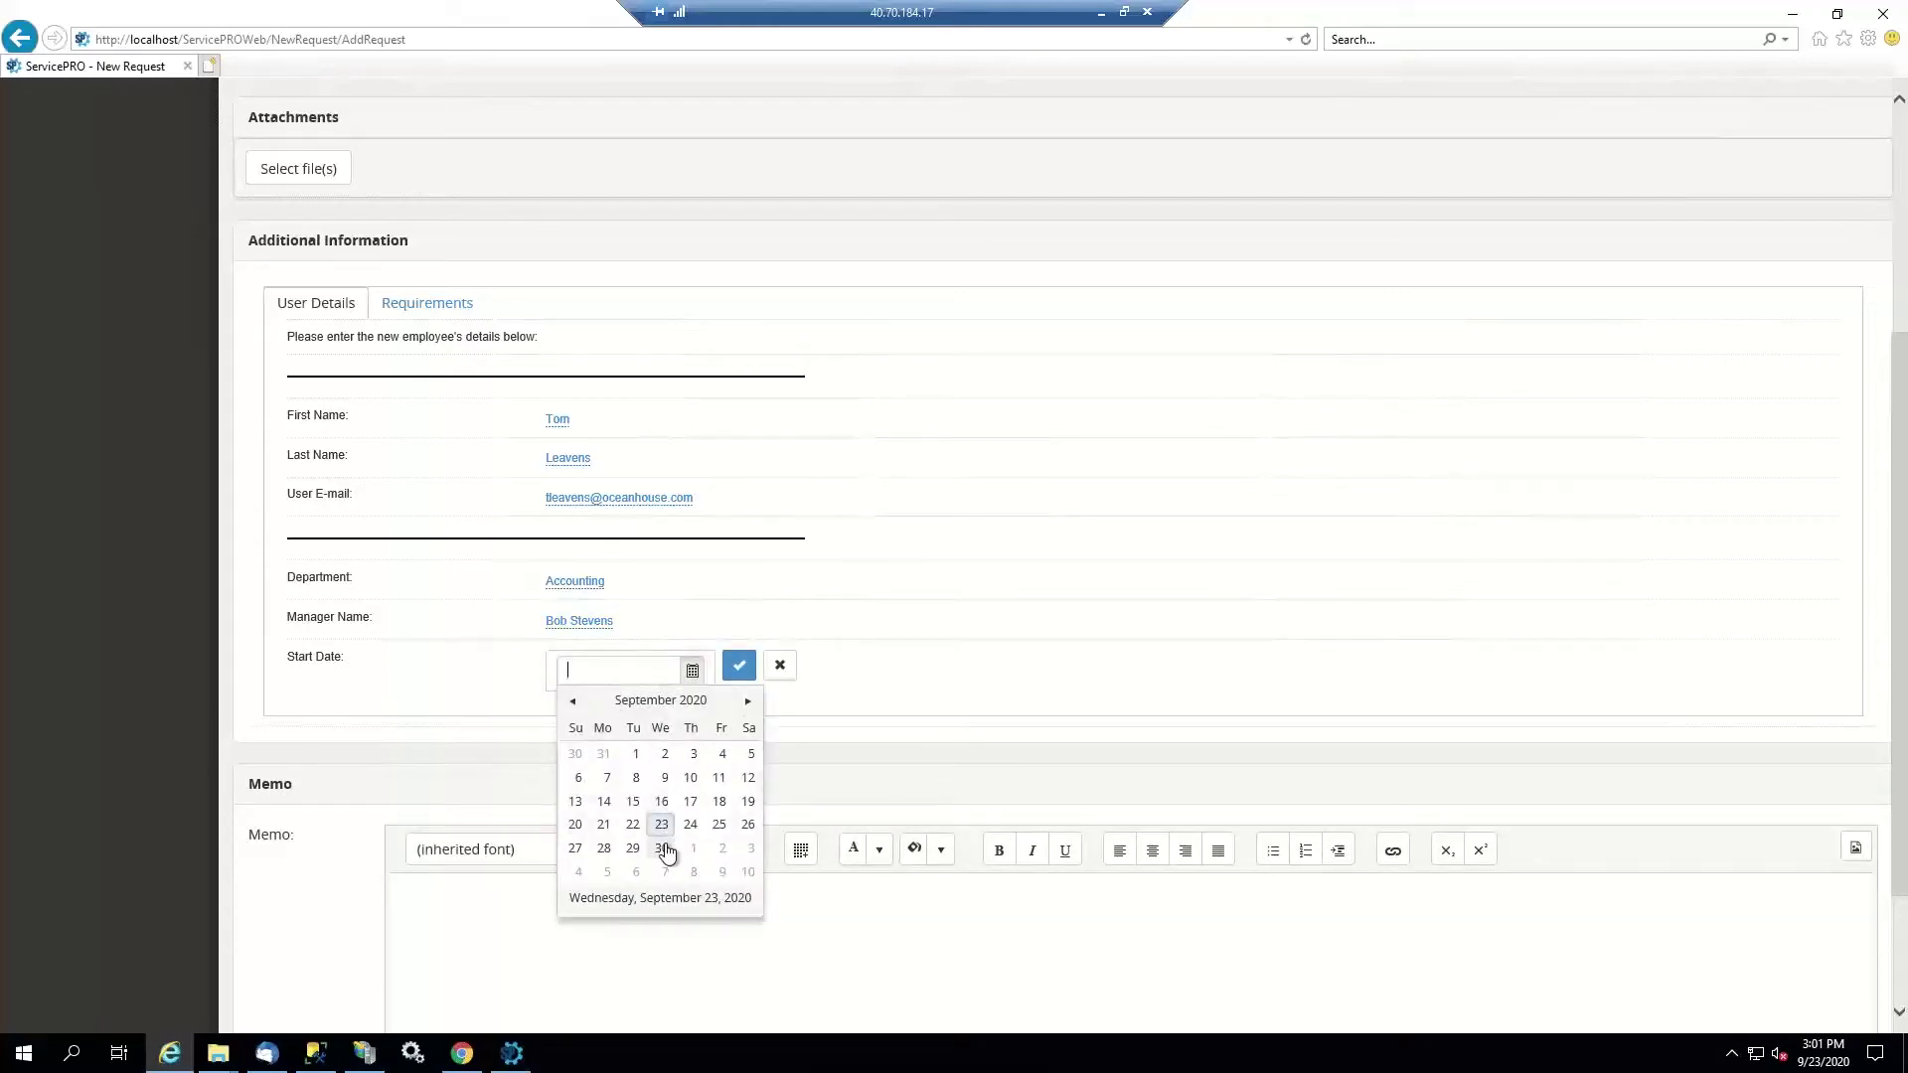
pyautogui.click(664, 847)
pyautogui.click(724, 677)
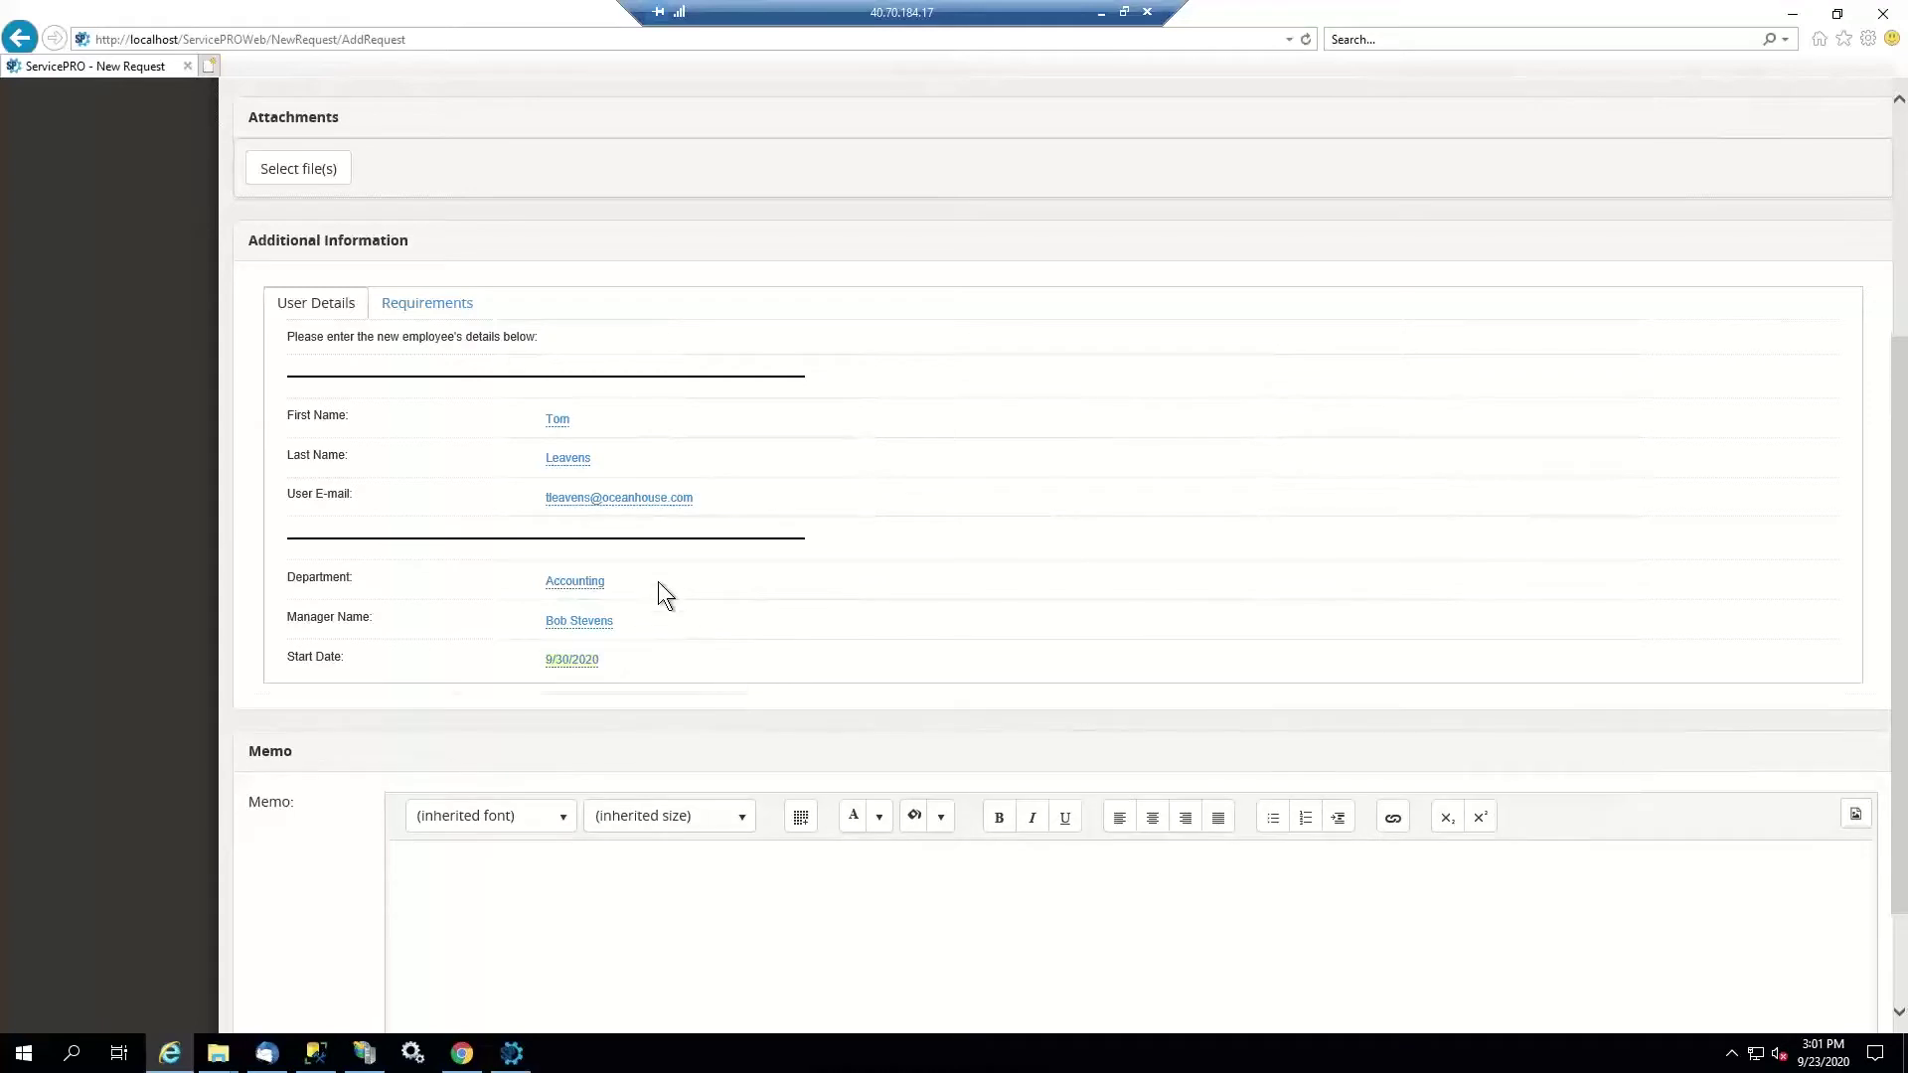
# On the Requirements tab, set machine type to Laptop and mobile device to iPhone
pyautogui.click(434, 302)
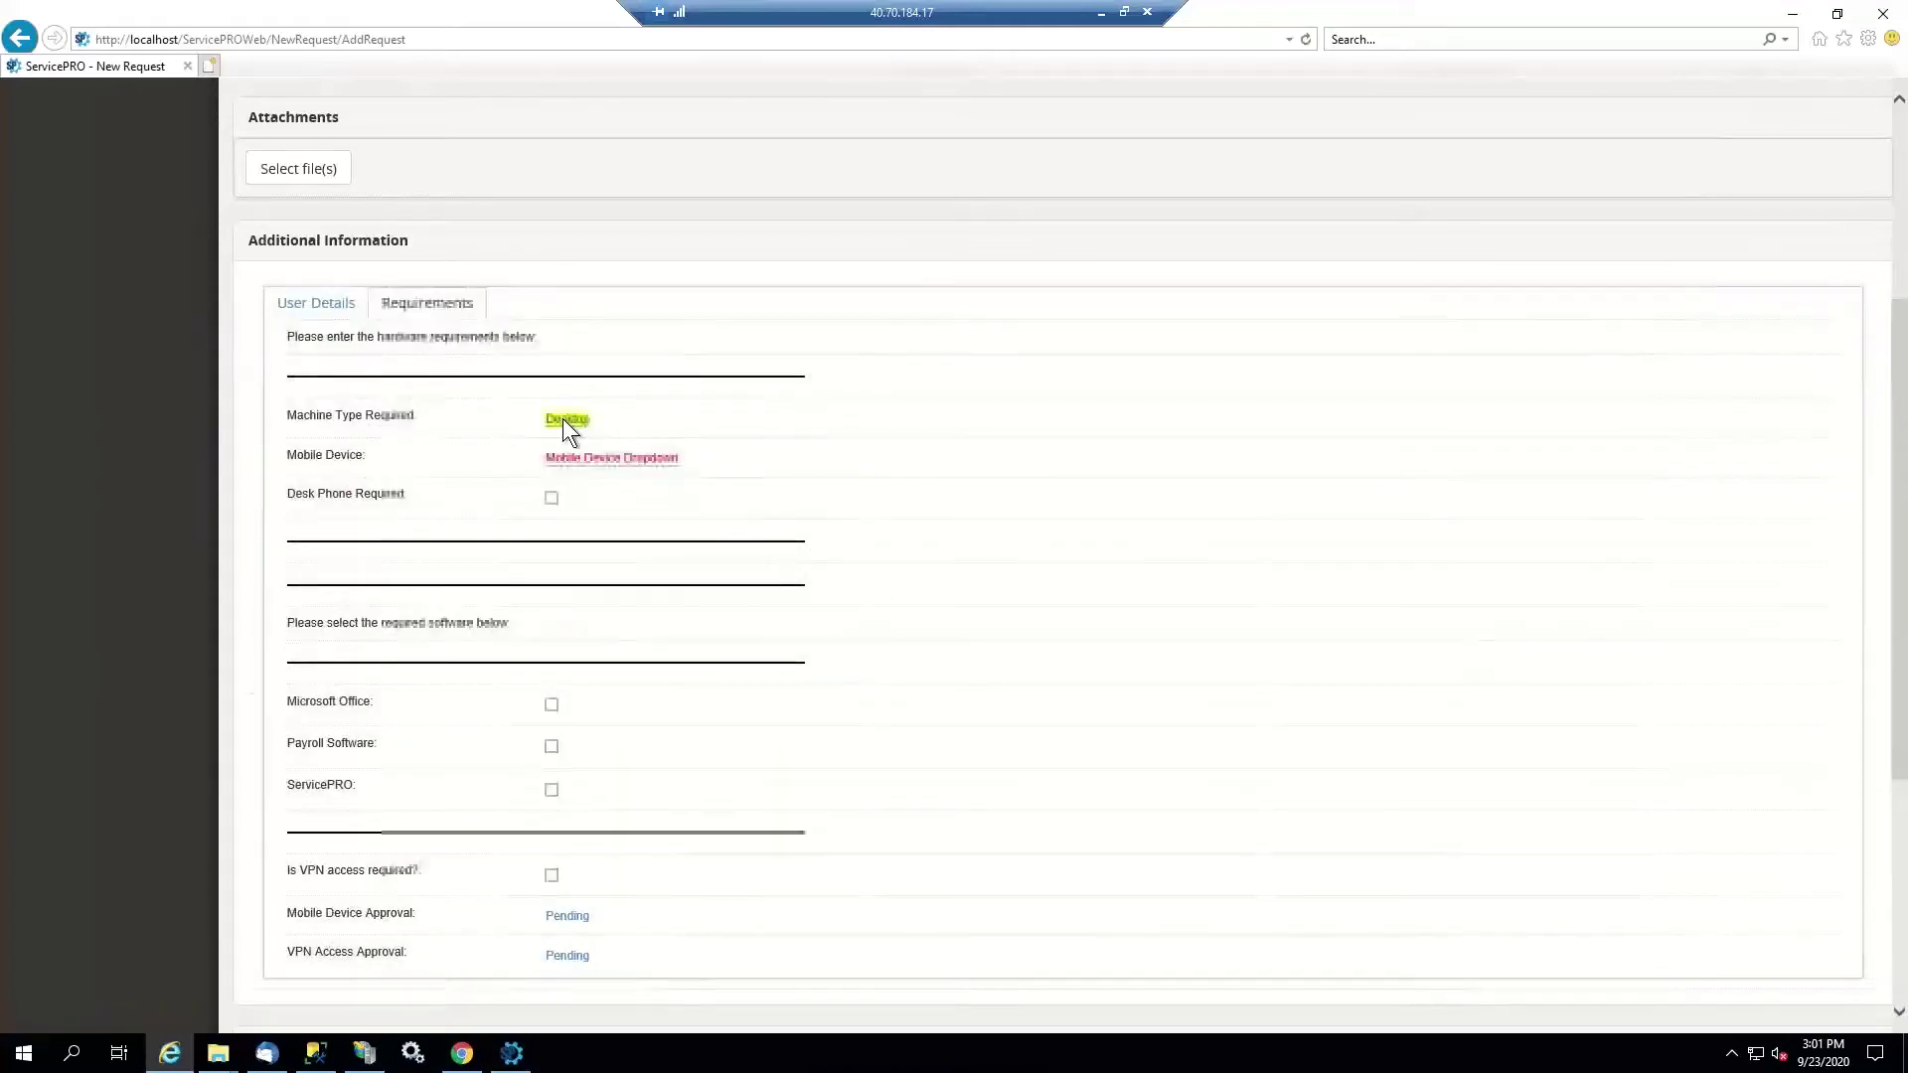
pyautogui.click(562, 420)
pyautogui.click(571, 429)
pyautogui.click(592, 441)
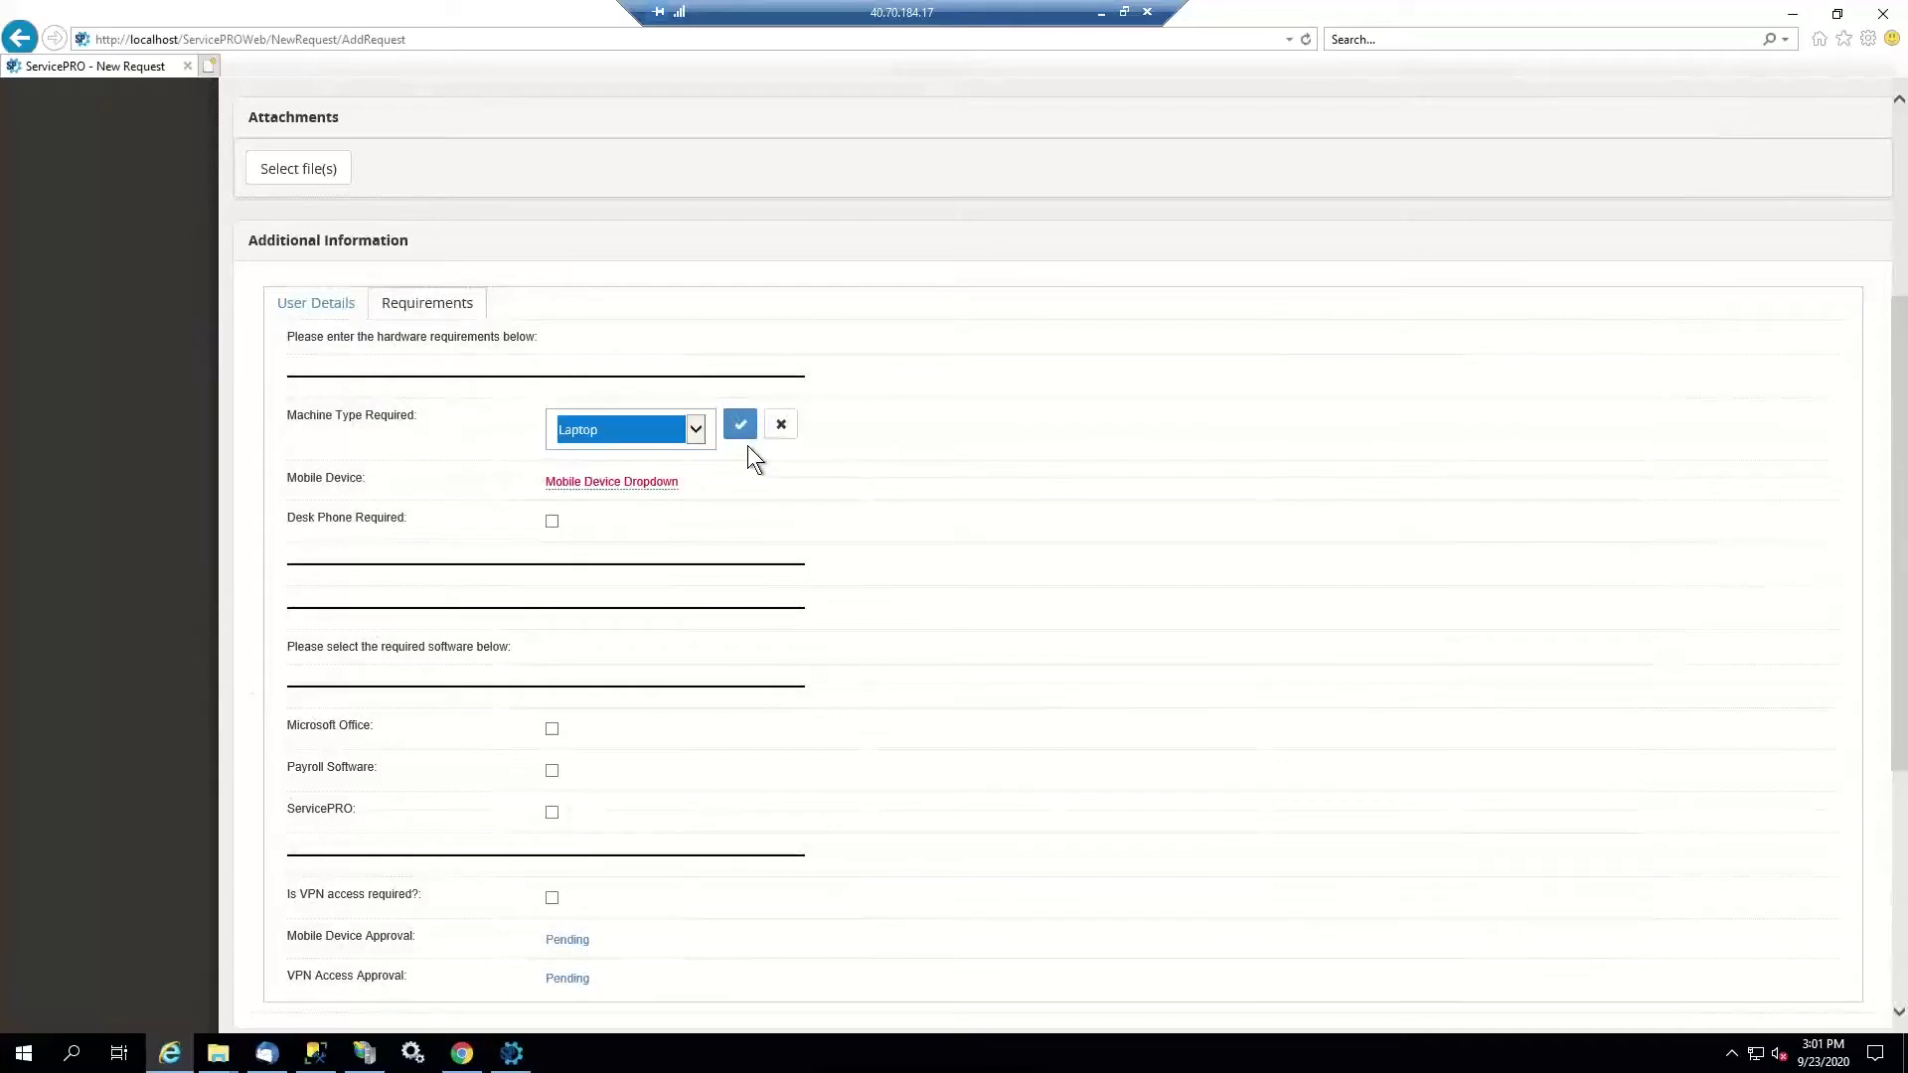
pyautogui.click(741, 425)
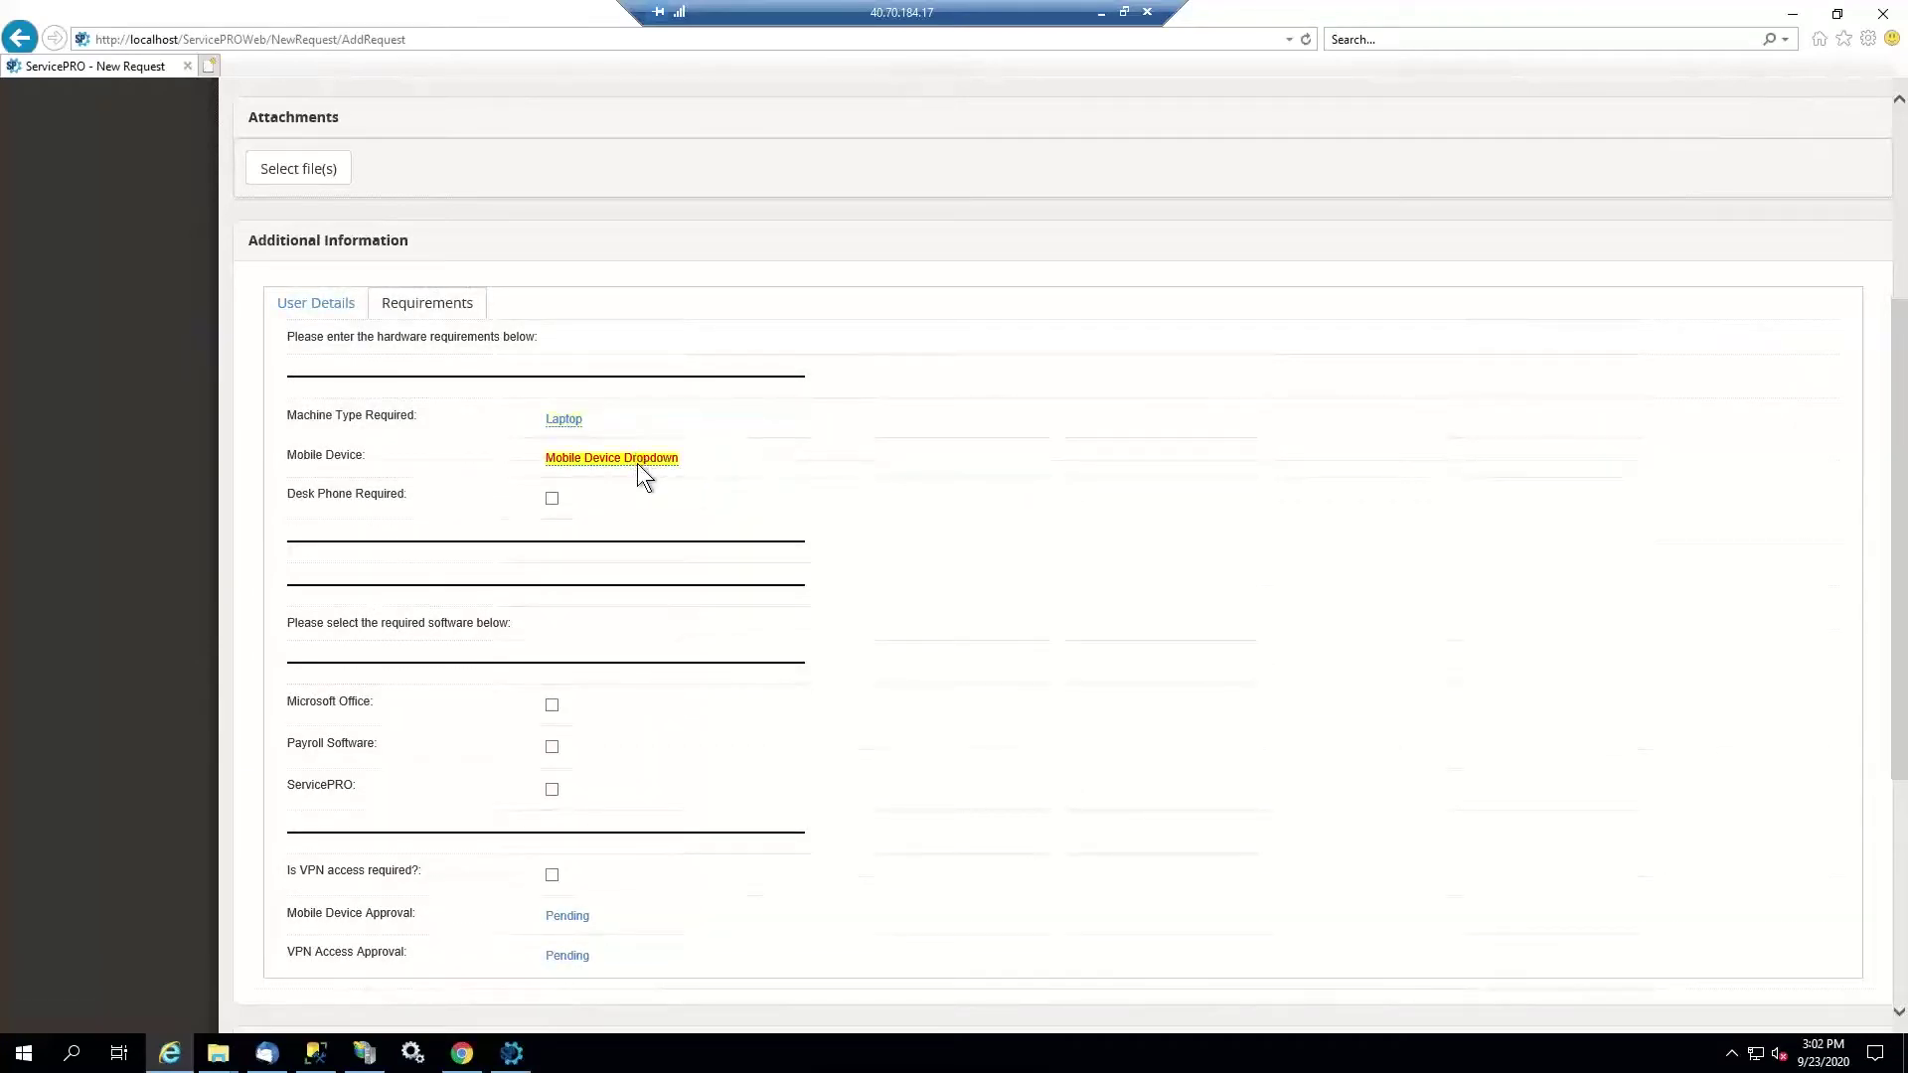
pyautogui.click(636, 463)
pyautogui.click(641, 469)
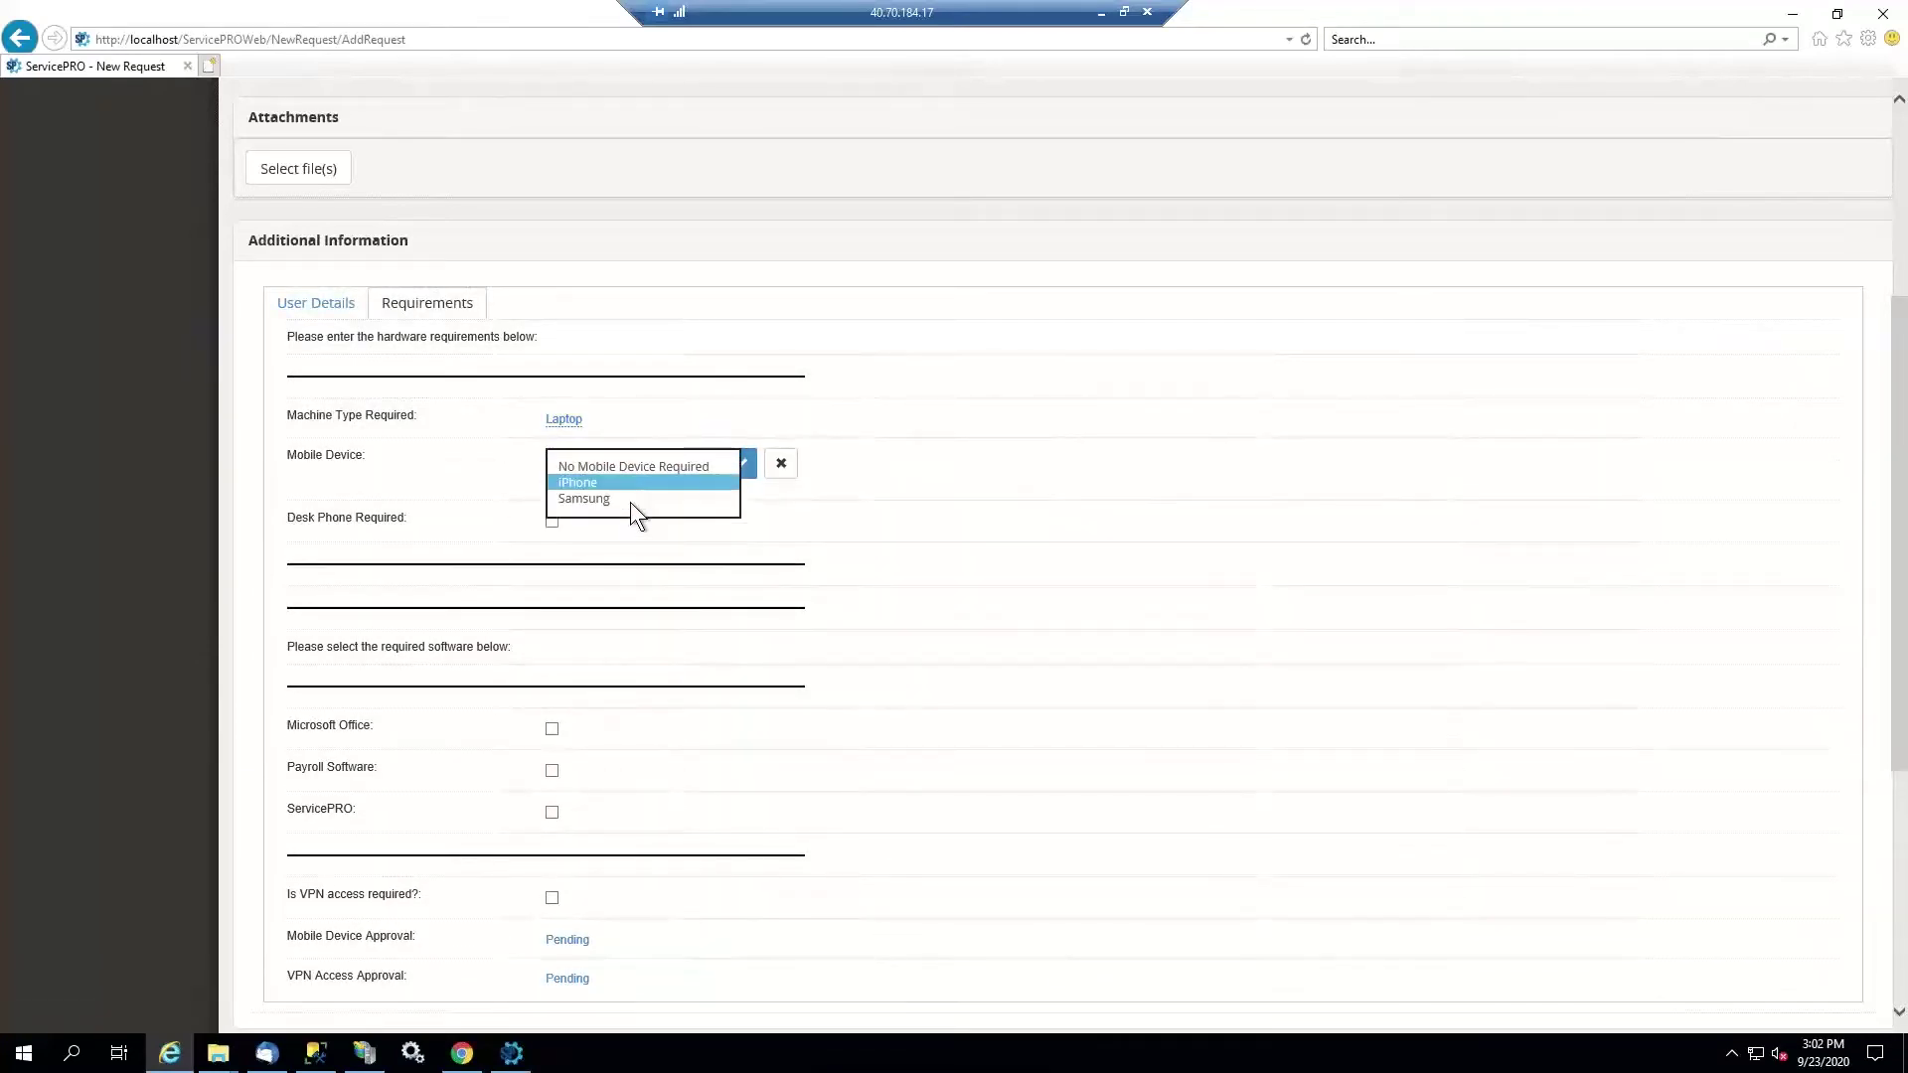
pyautogui.click(632, 483)
pyautogui.click(736, 463)
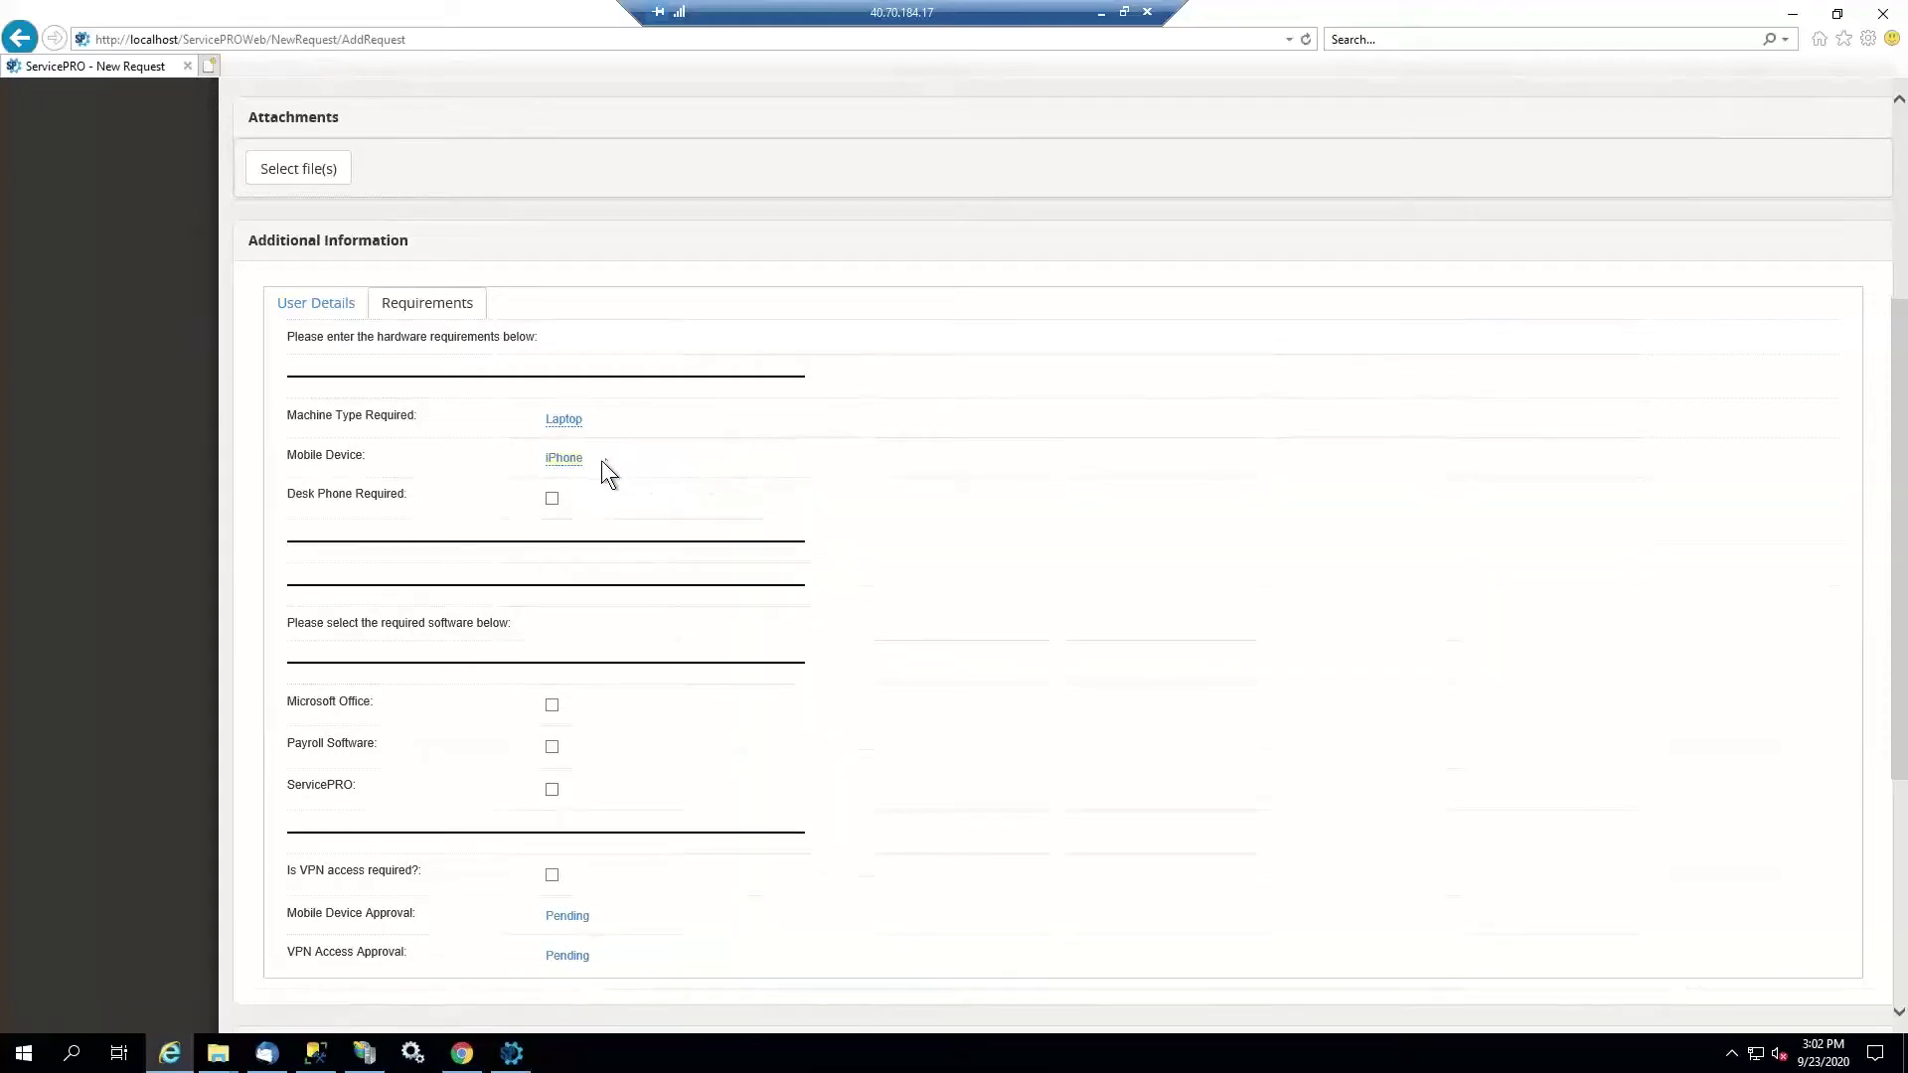
# Require Microsoft Office and ServicePRO software for the new employee
pyautogui.click(553, 706)
pyautogui.scroll(-3, 613, 610)
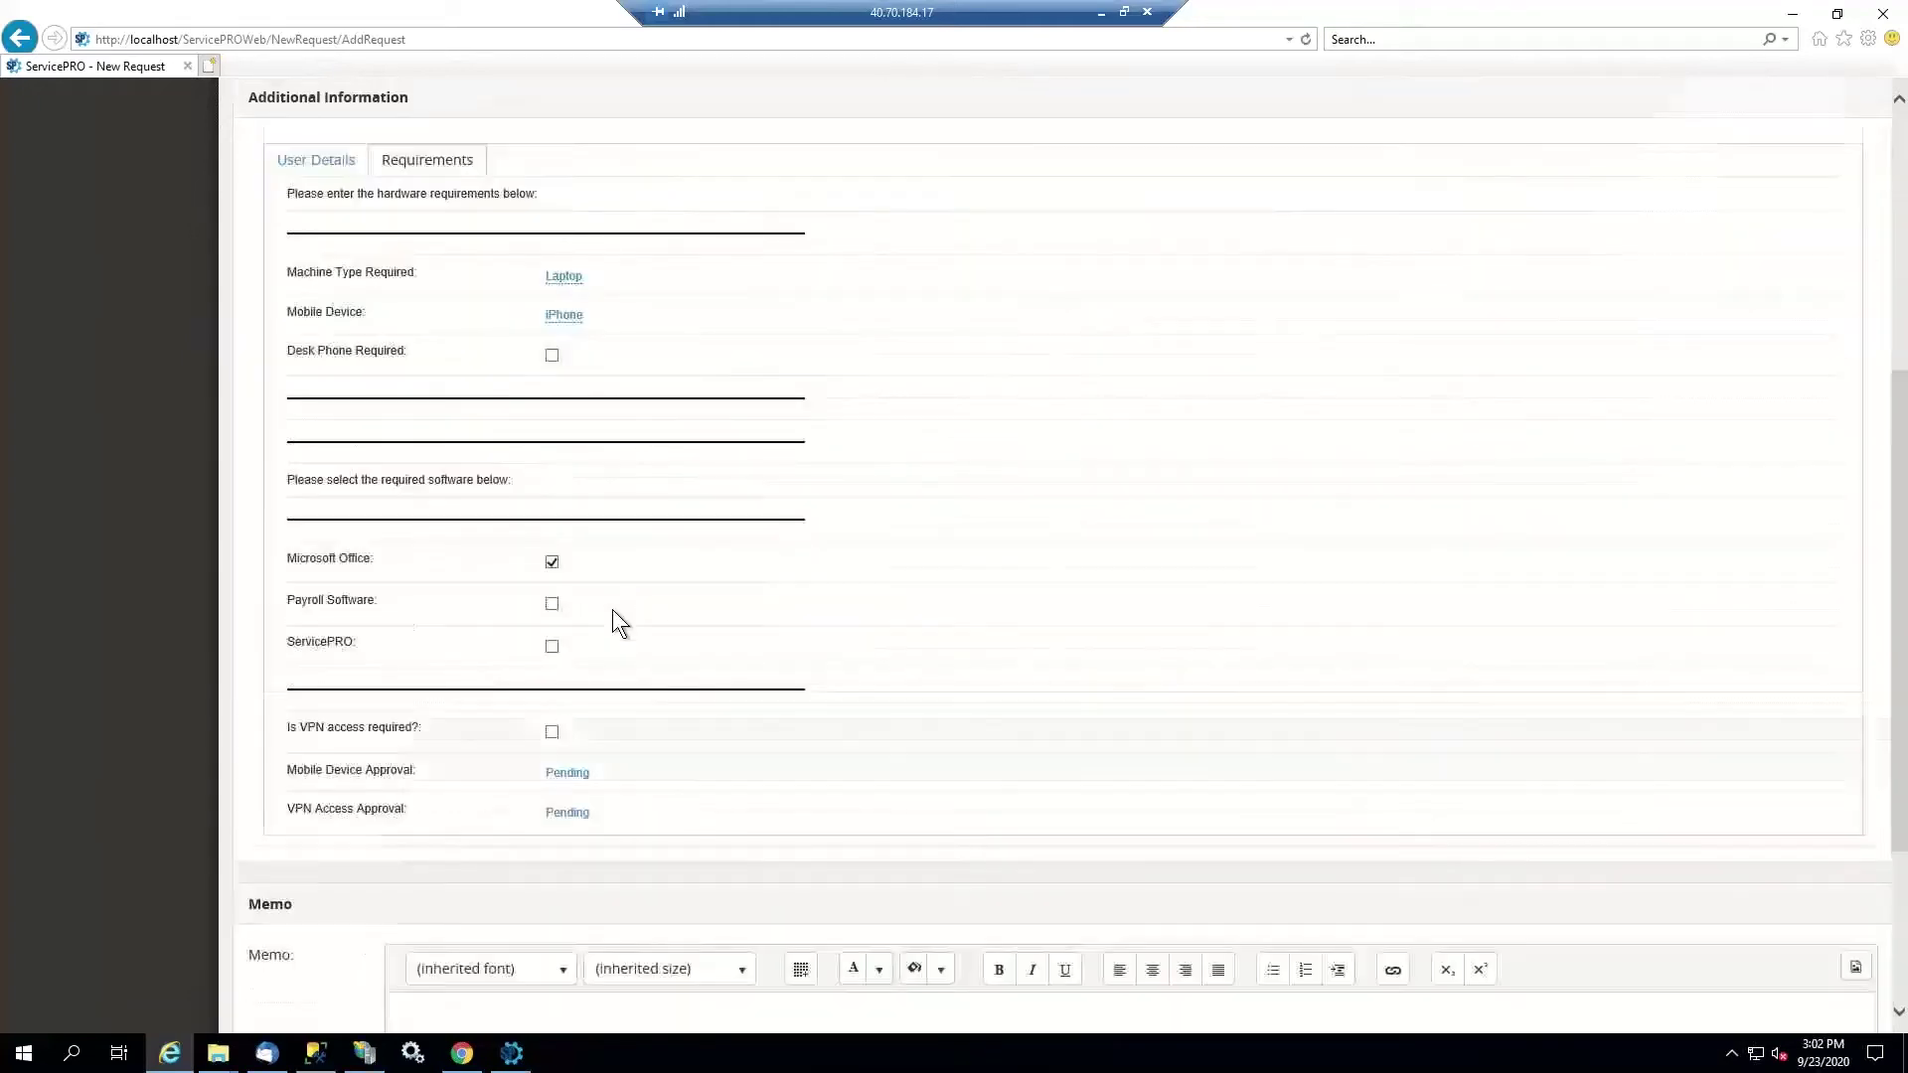
pyautogui.click(553, 504)
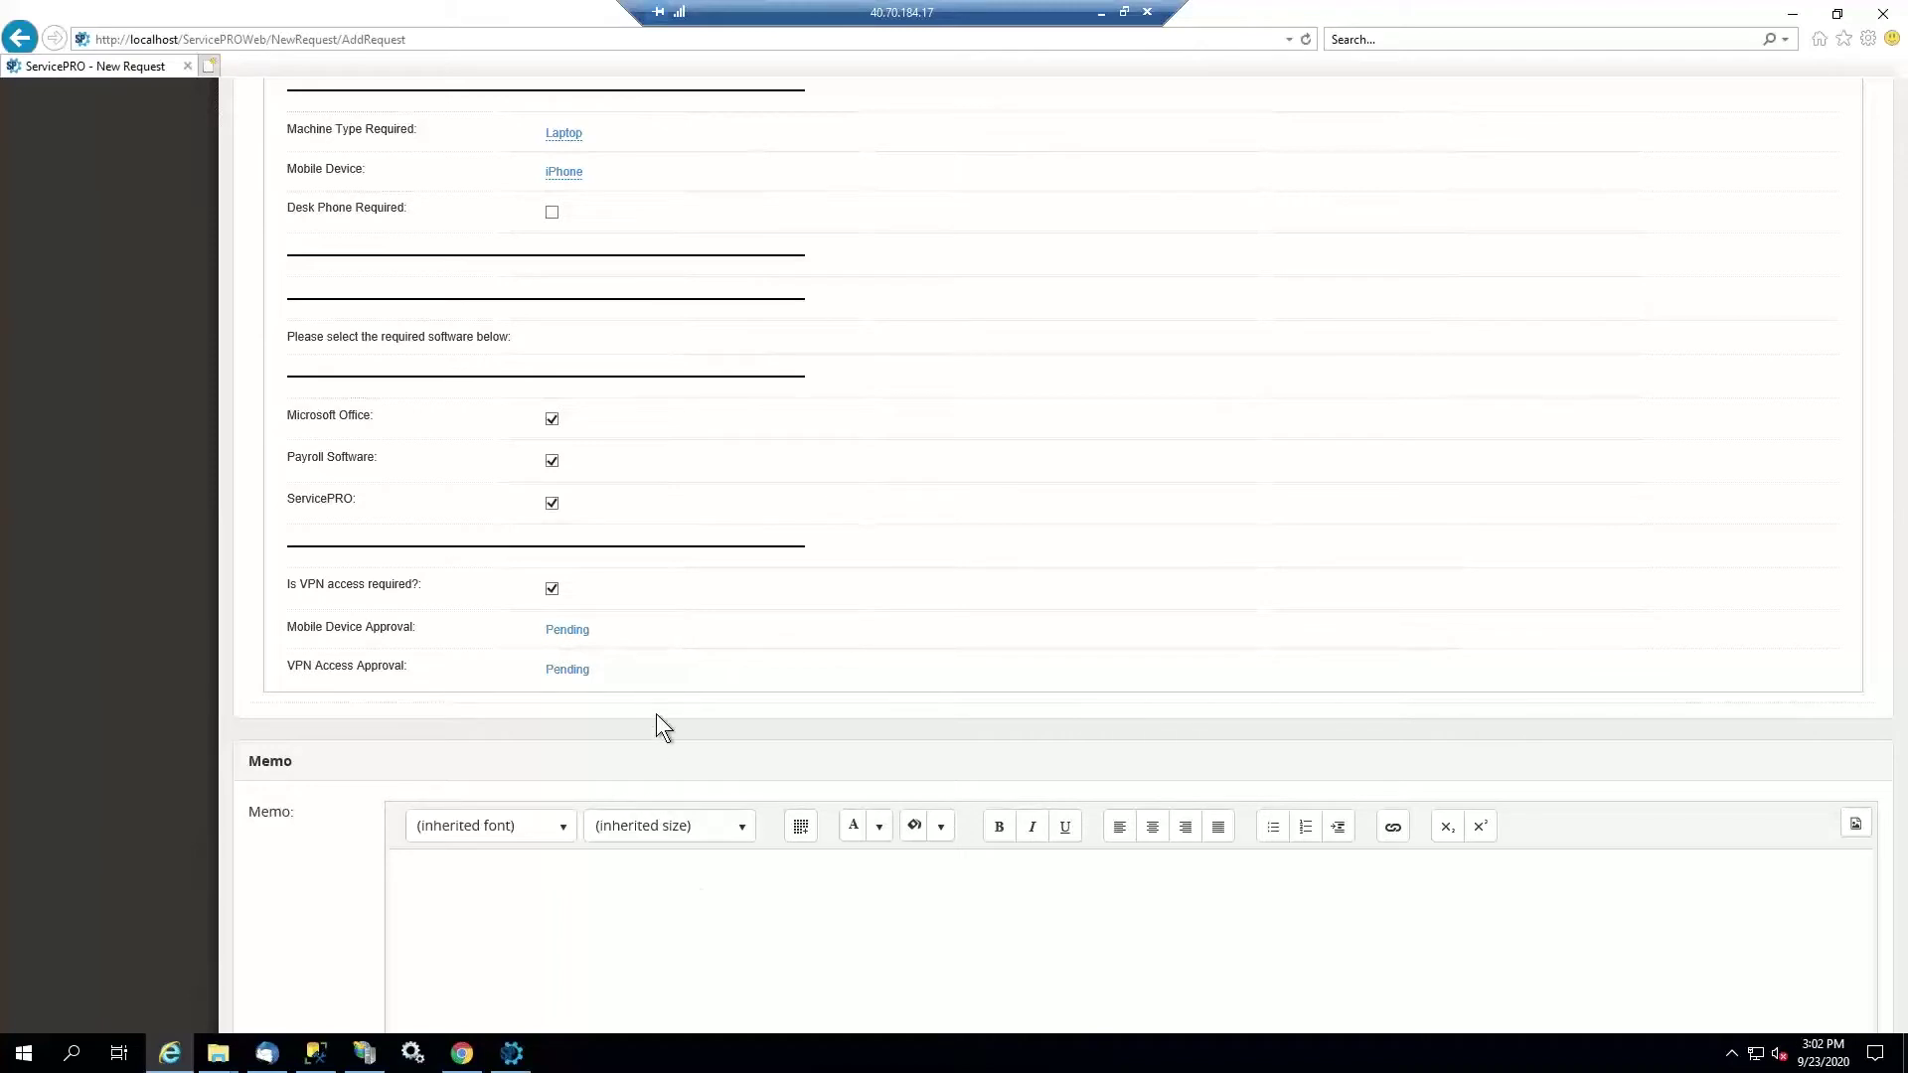
pyautogui.scroll(3, 656, 713)
pyautogui.scroll(-1, 626, 803)
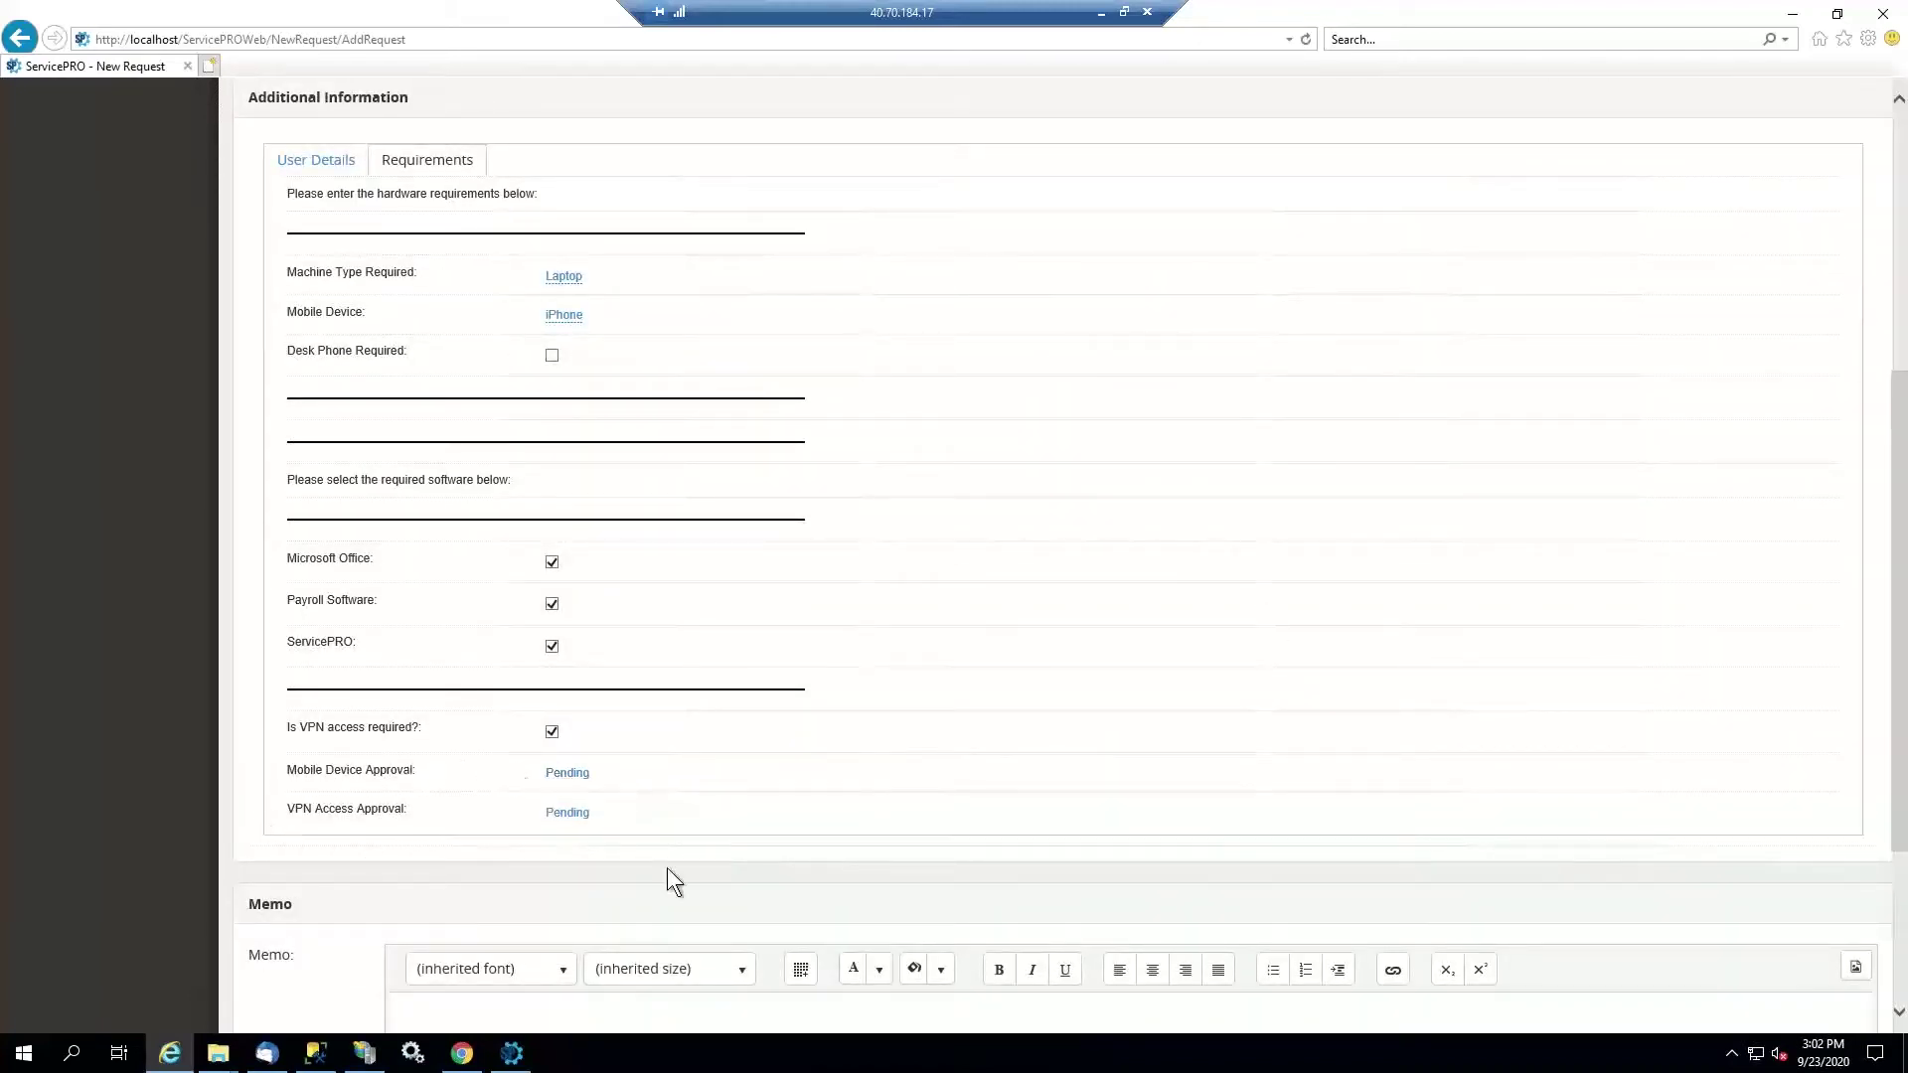
pyautogui.scroll(-2, 692, 879)
pyautogui.scroll(-2, 630, 791)
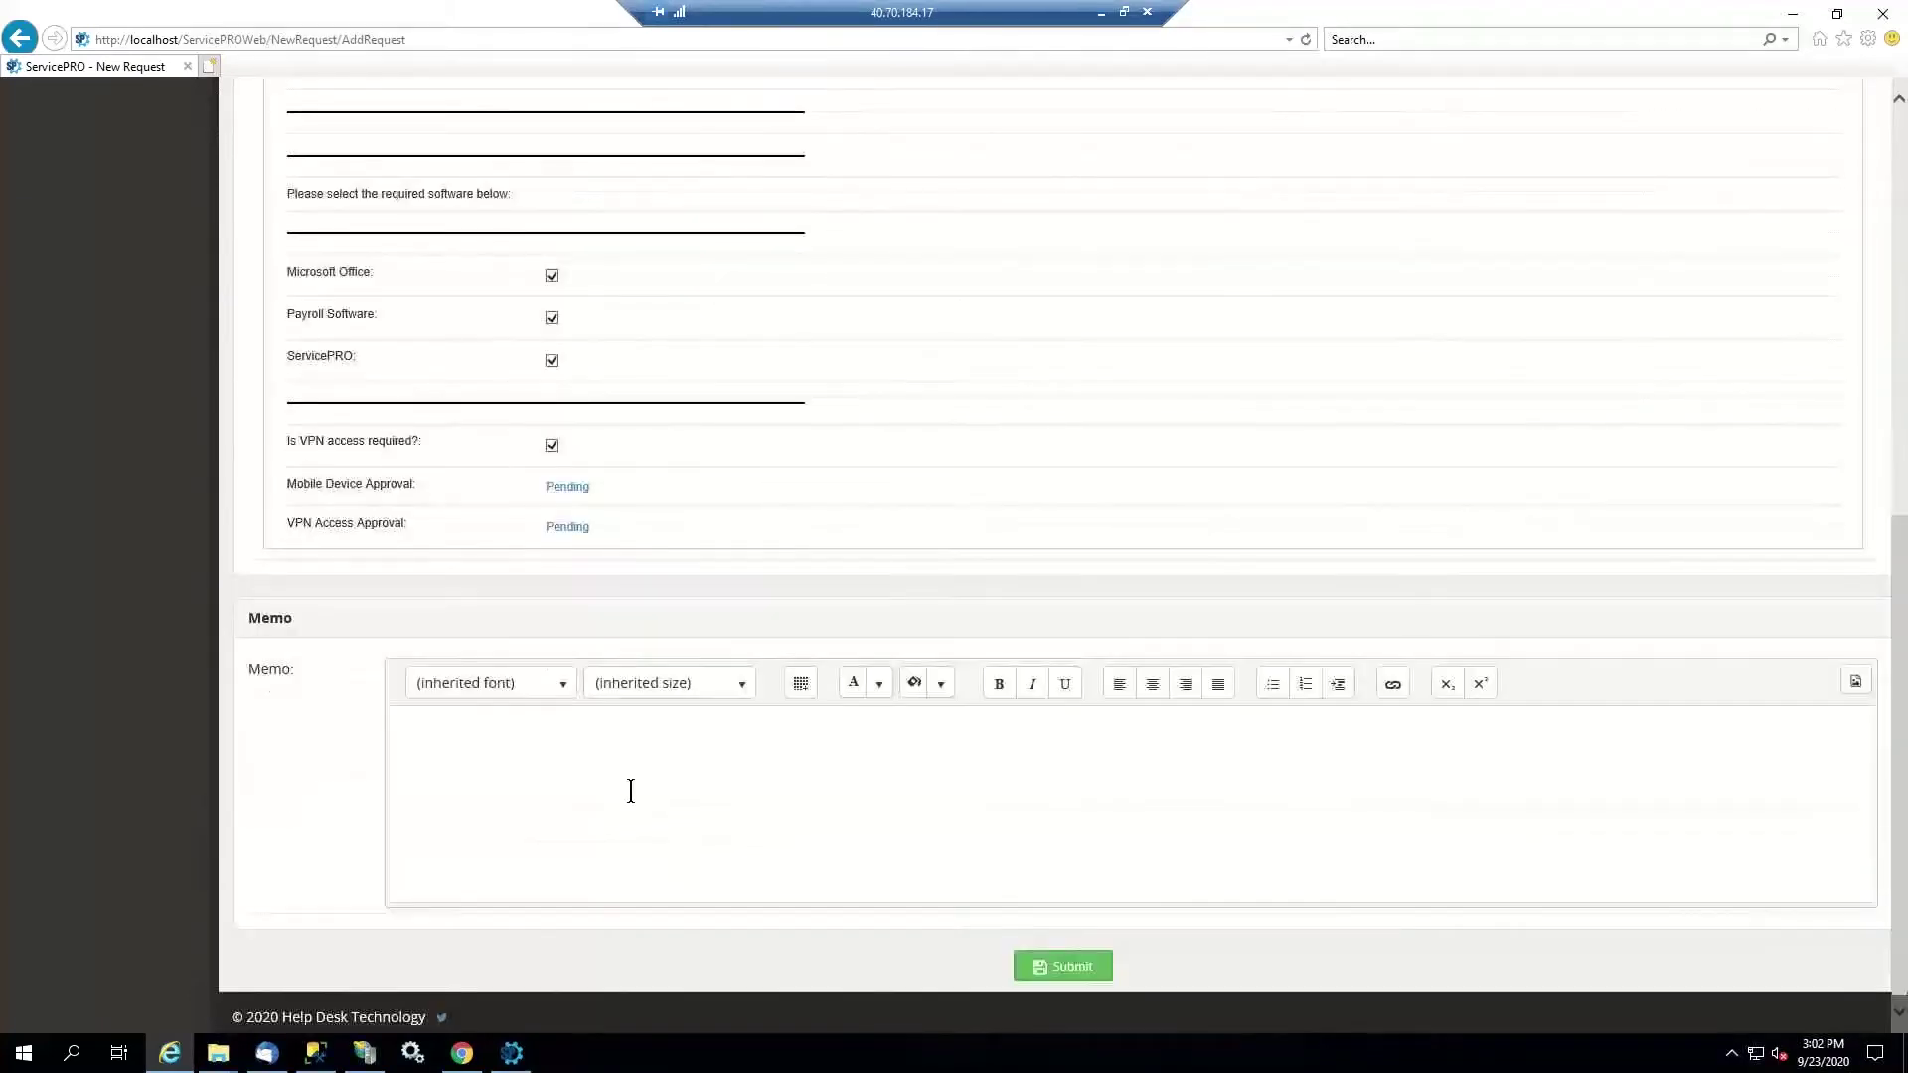
# Write a memo noting the new employee joins next week, then submit the request
pyautogui.click(629, 790)
pyautogui.write('Neww')
pyautogui.press('BackSpace')
pyautogui.write('emplo')
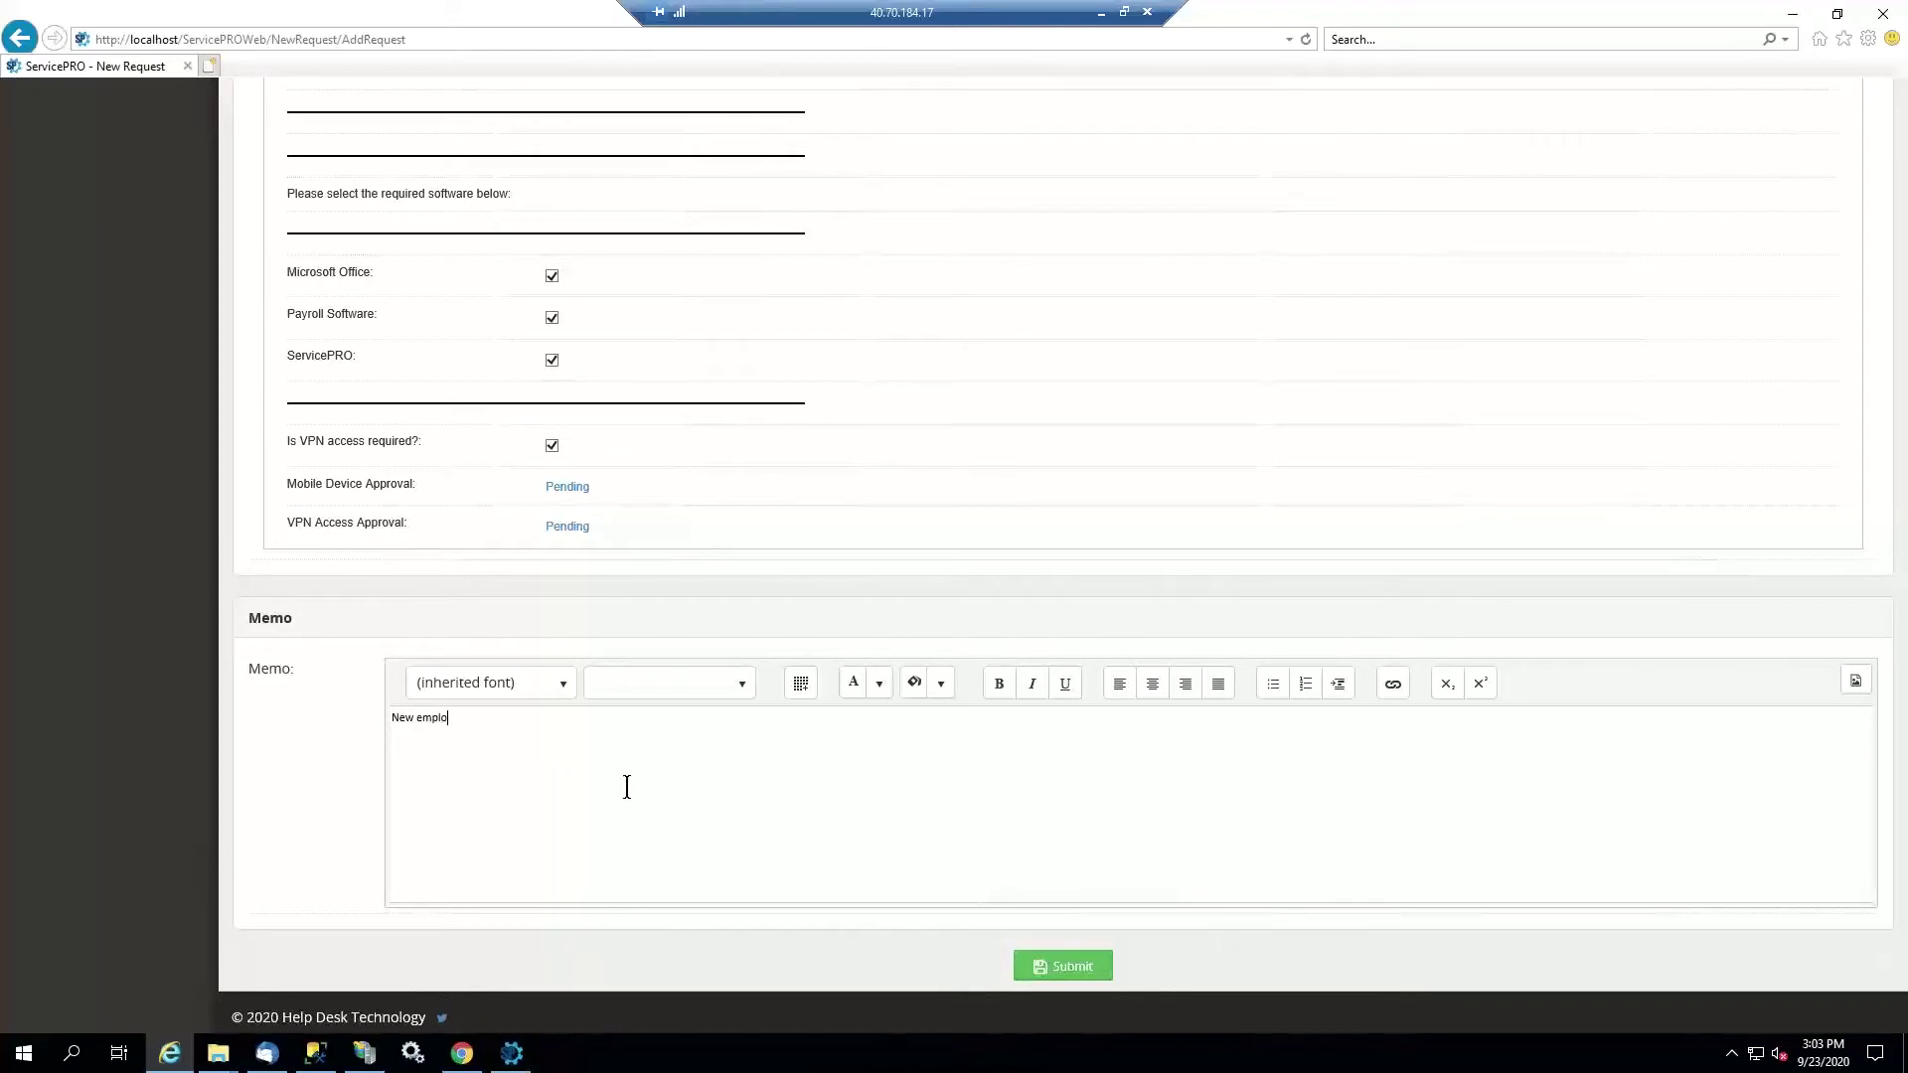
pyautogui.write(', joining ext')
pyautogui.press('BackSpace')
pyautogui.press('BackSpace')
pyautogui.write('next week.')
pyautogui.click(1065, 964)
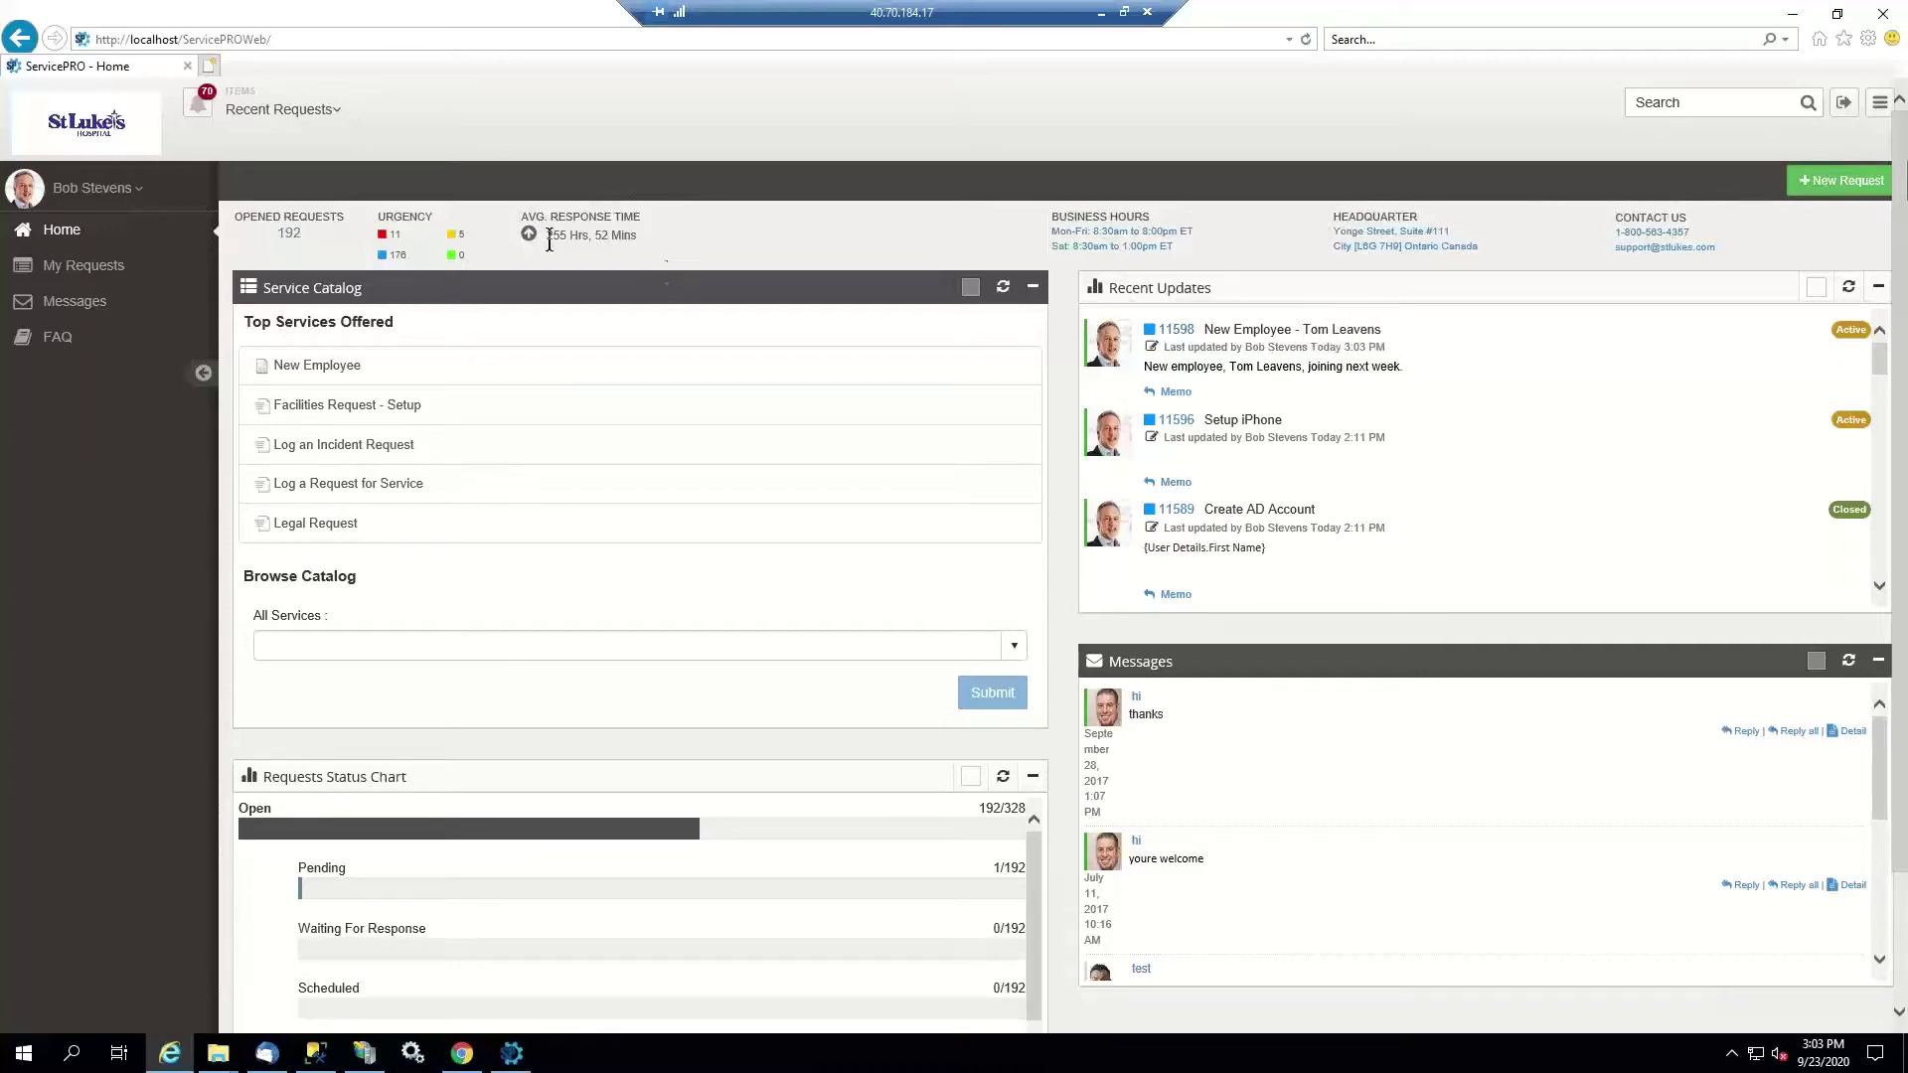
# Sign out of the web portal and switch to the ServicePRO desktop dashboard
pyautogui.click(100, 195)
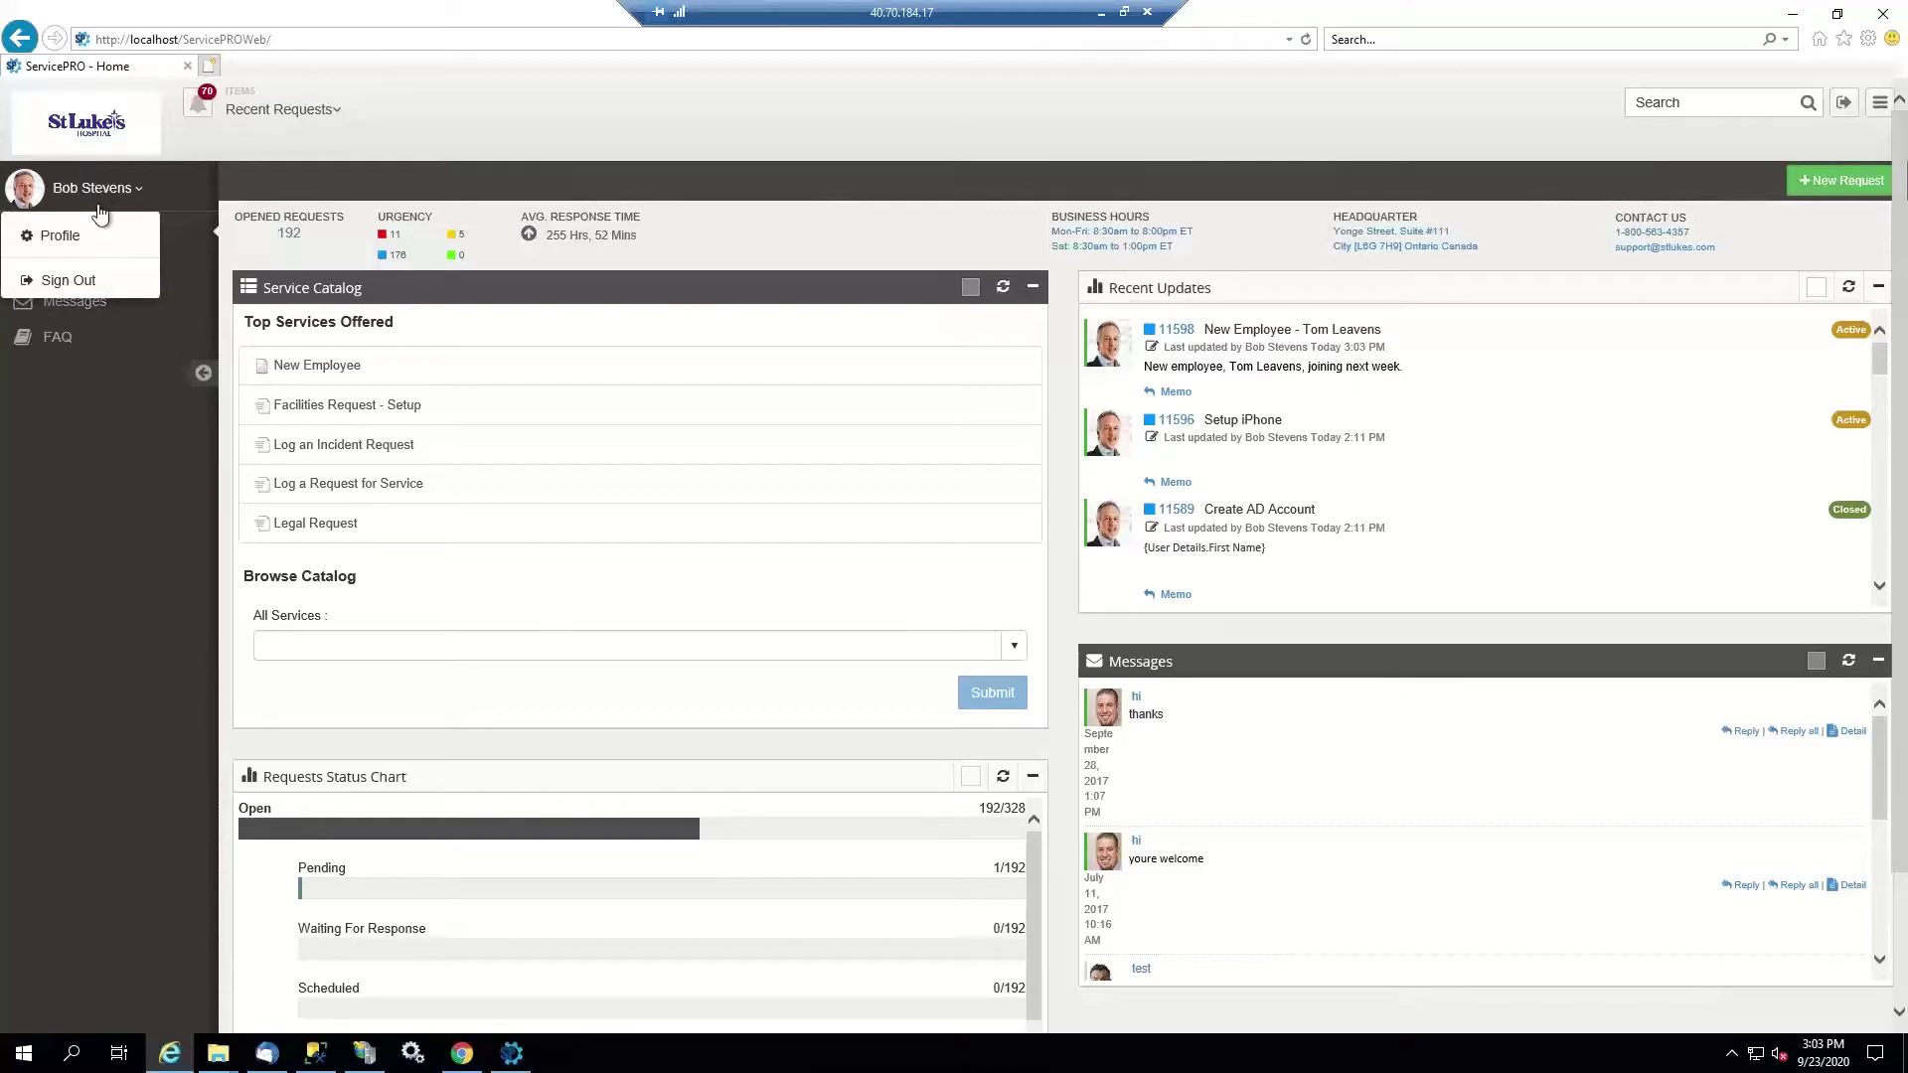
pyautogui.click(69, 281)
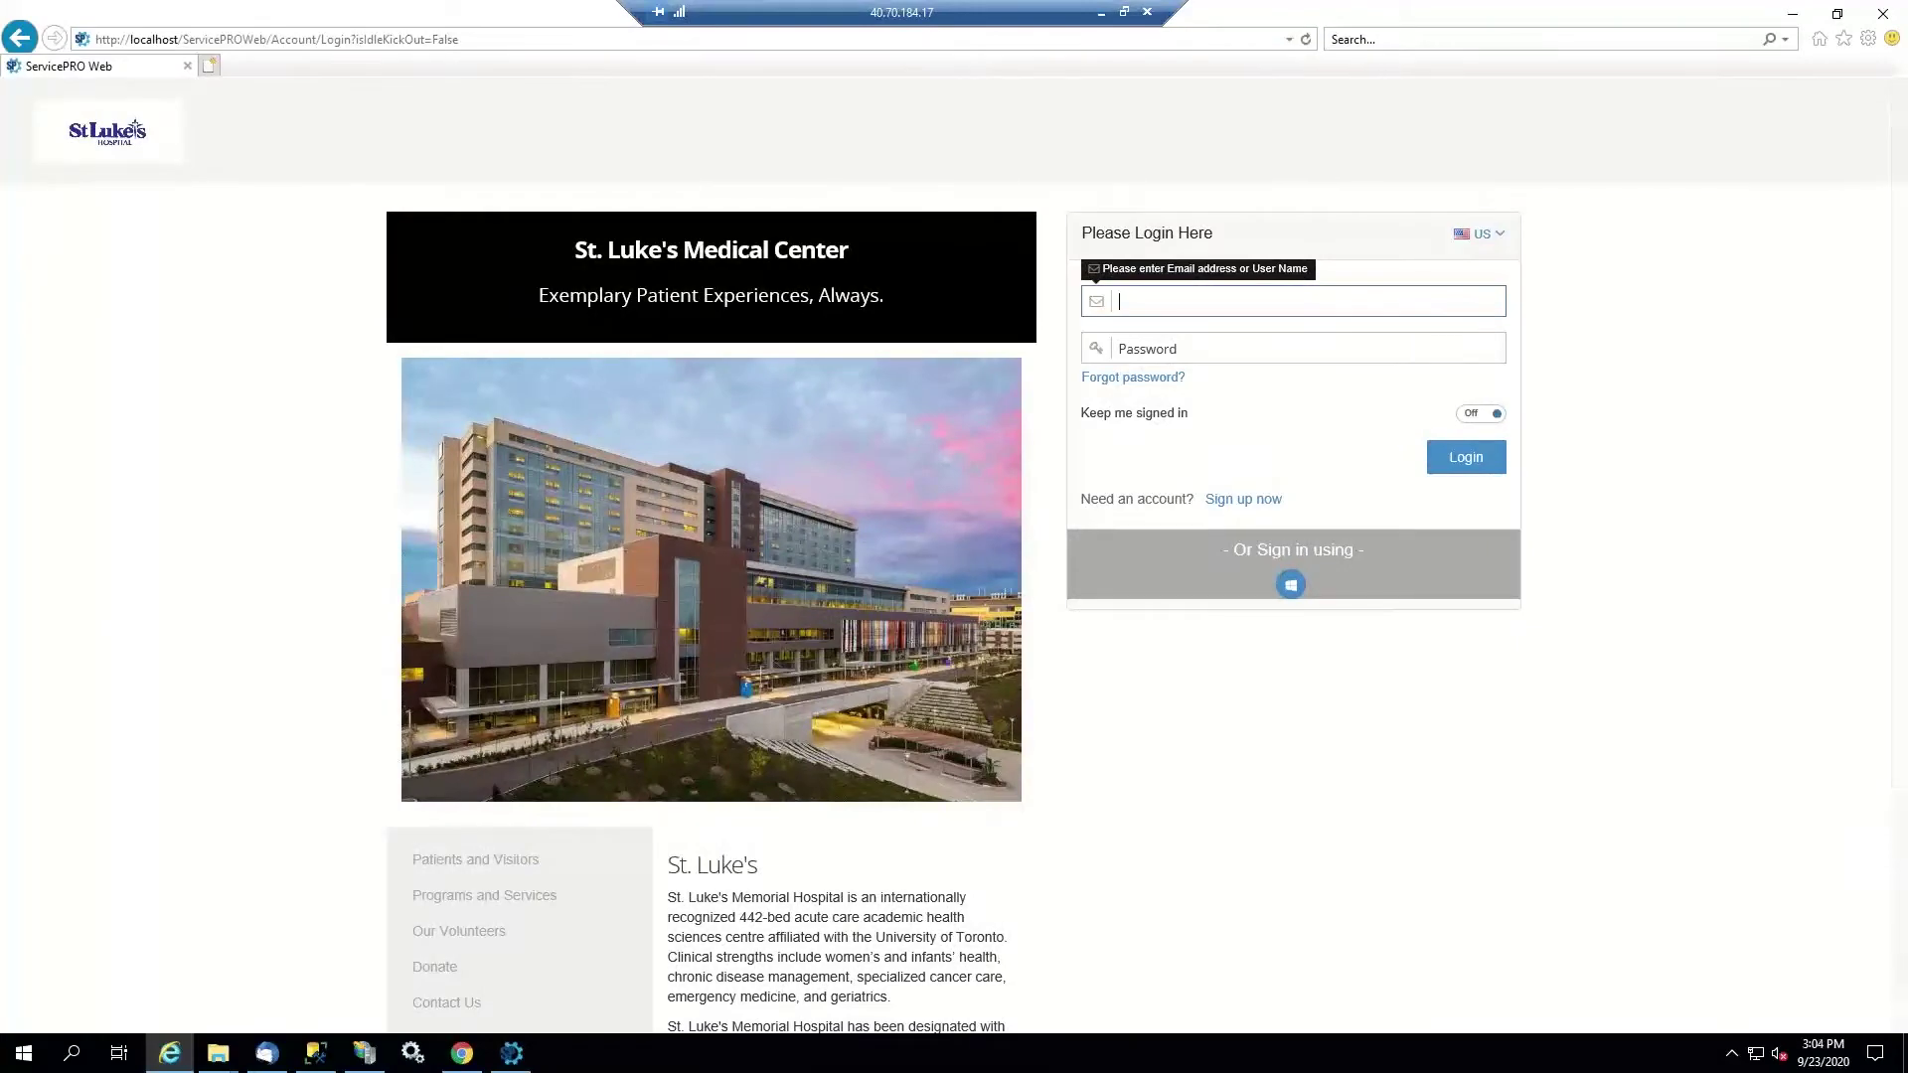
pyautogui.click(515, 1054)
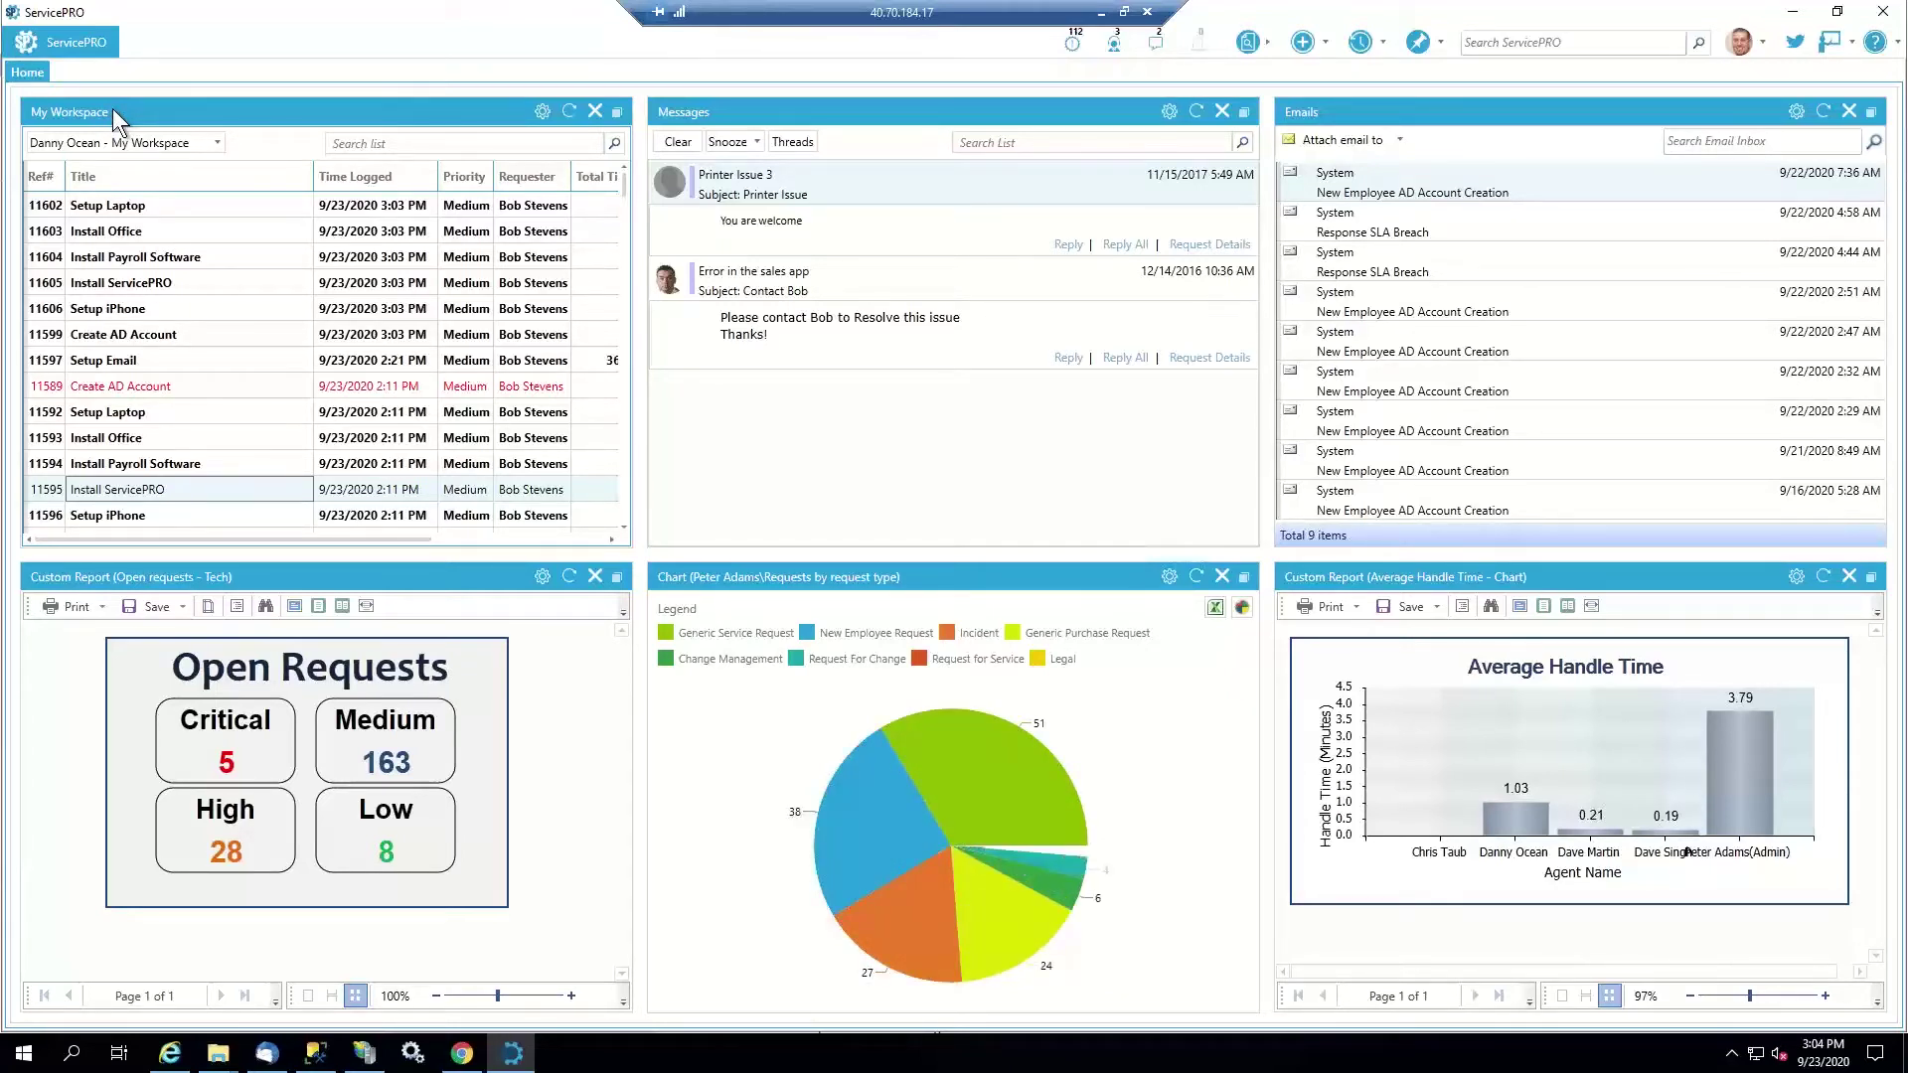
pyautogui.scroll(-3, 227, 398)
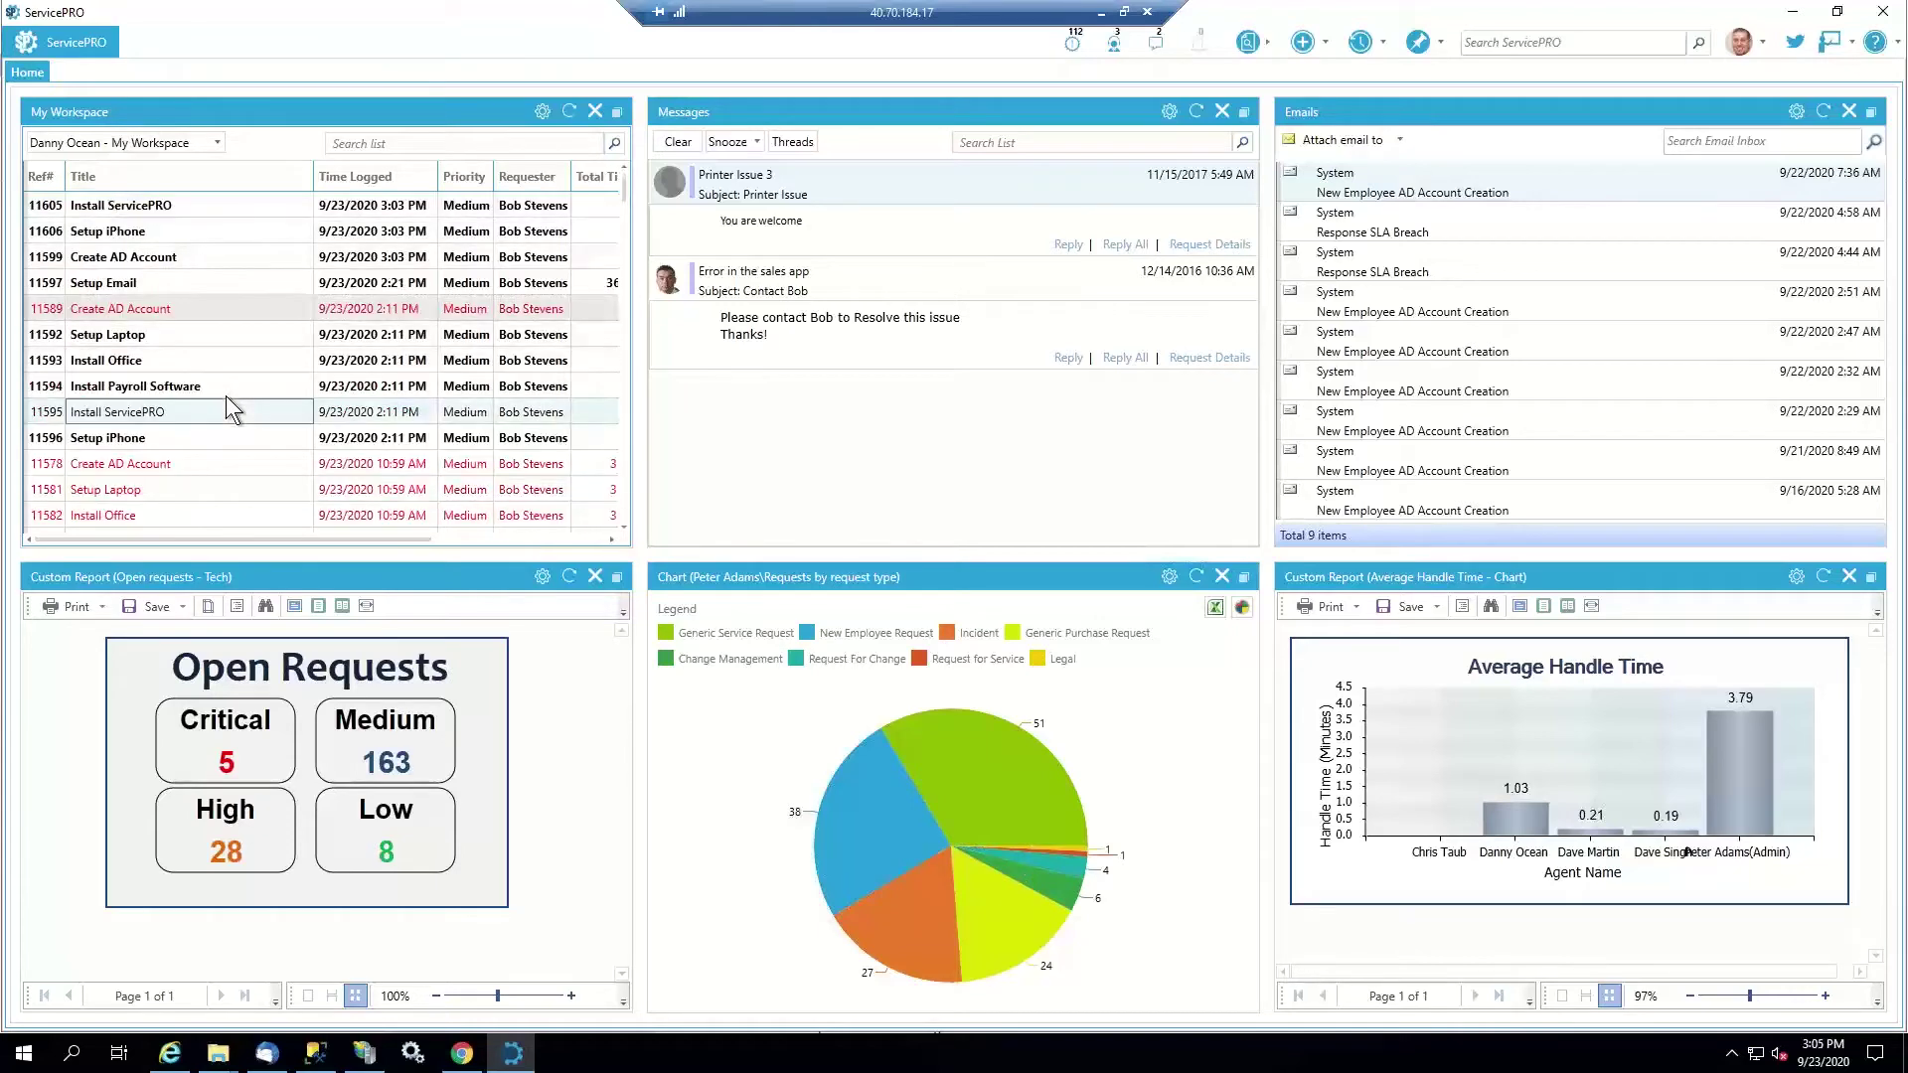
pyautogui.scroll(3, 225, 397)
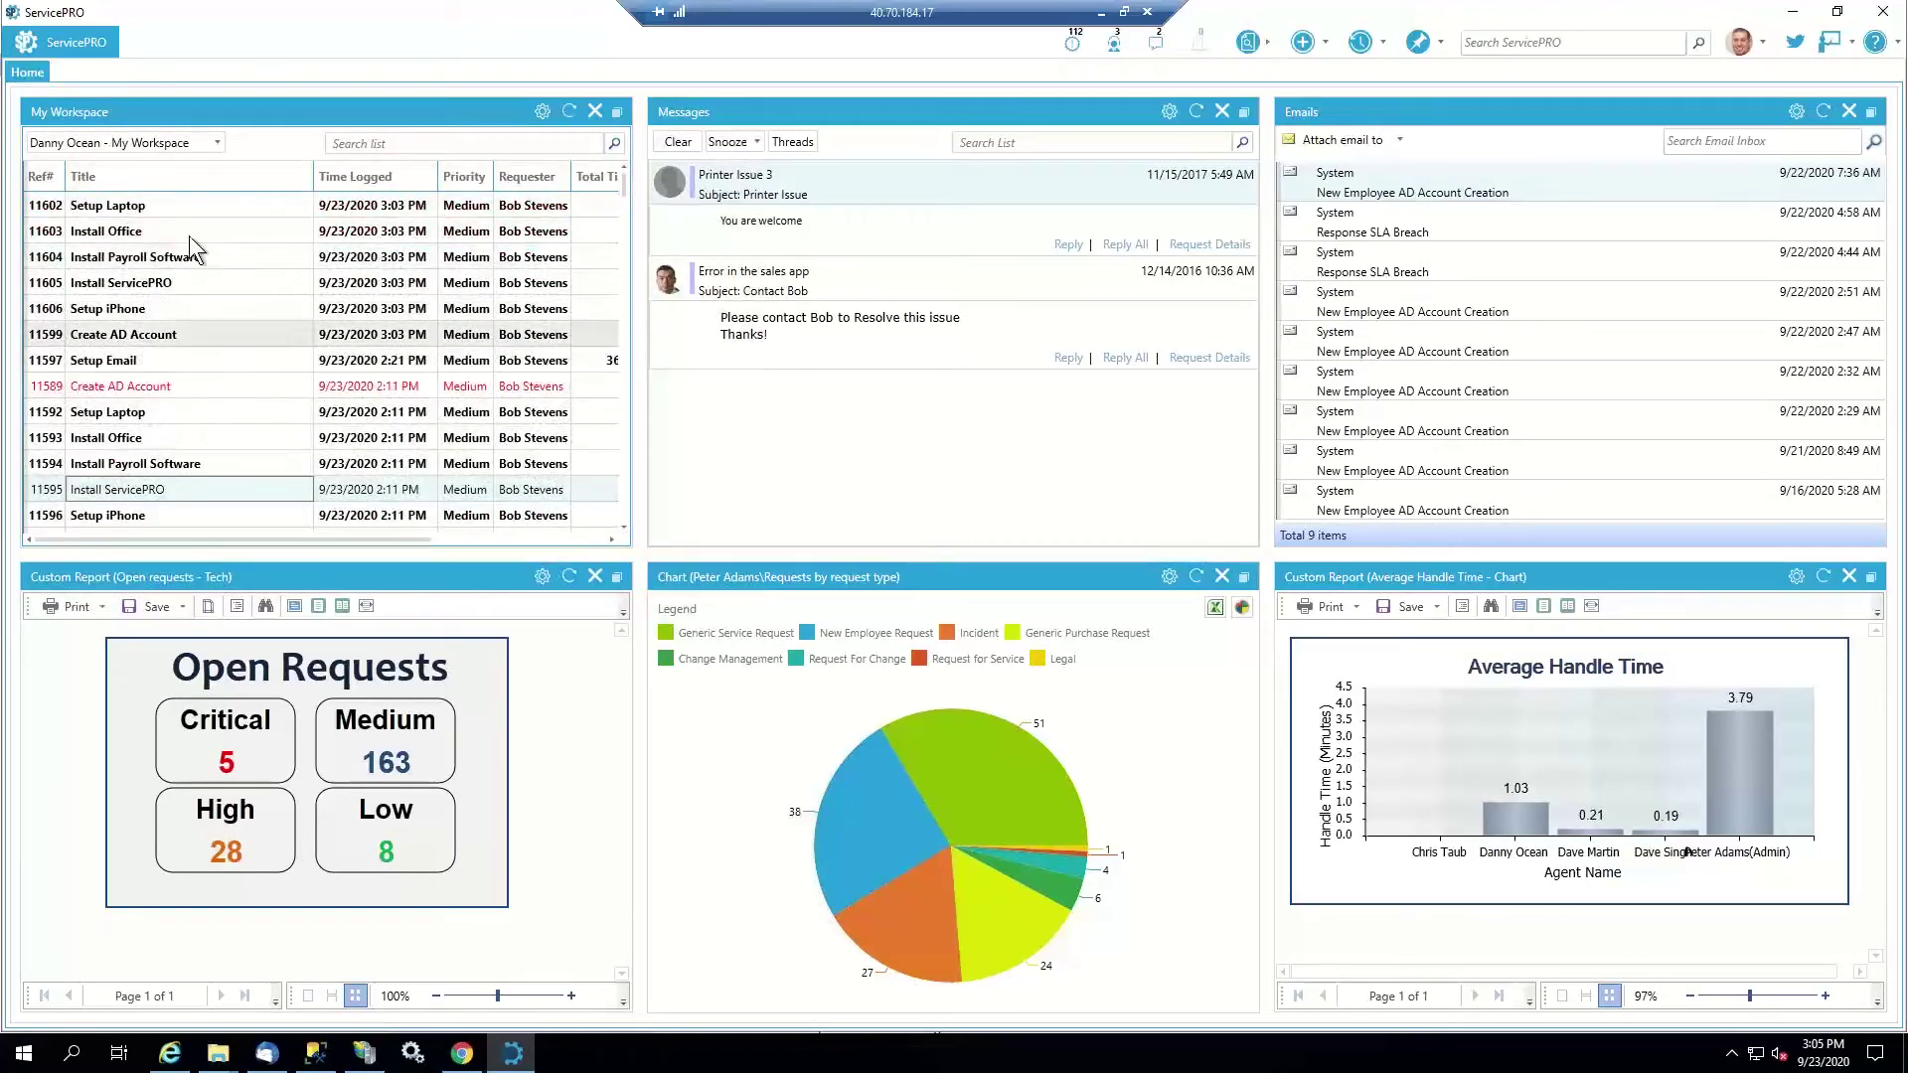
pyautogui.moveTo(159, 538); pyautogui.dragTo(54, 536)
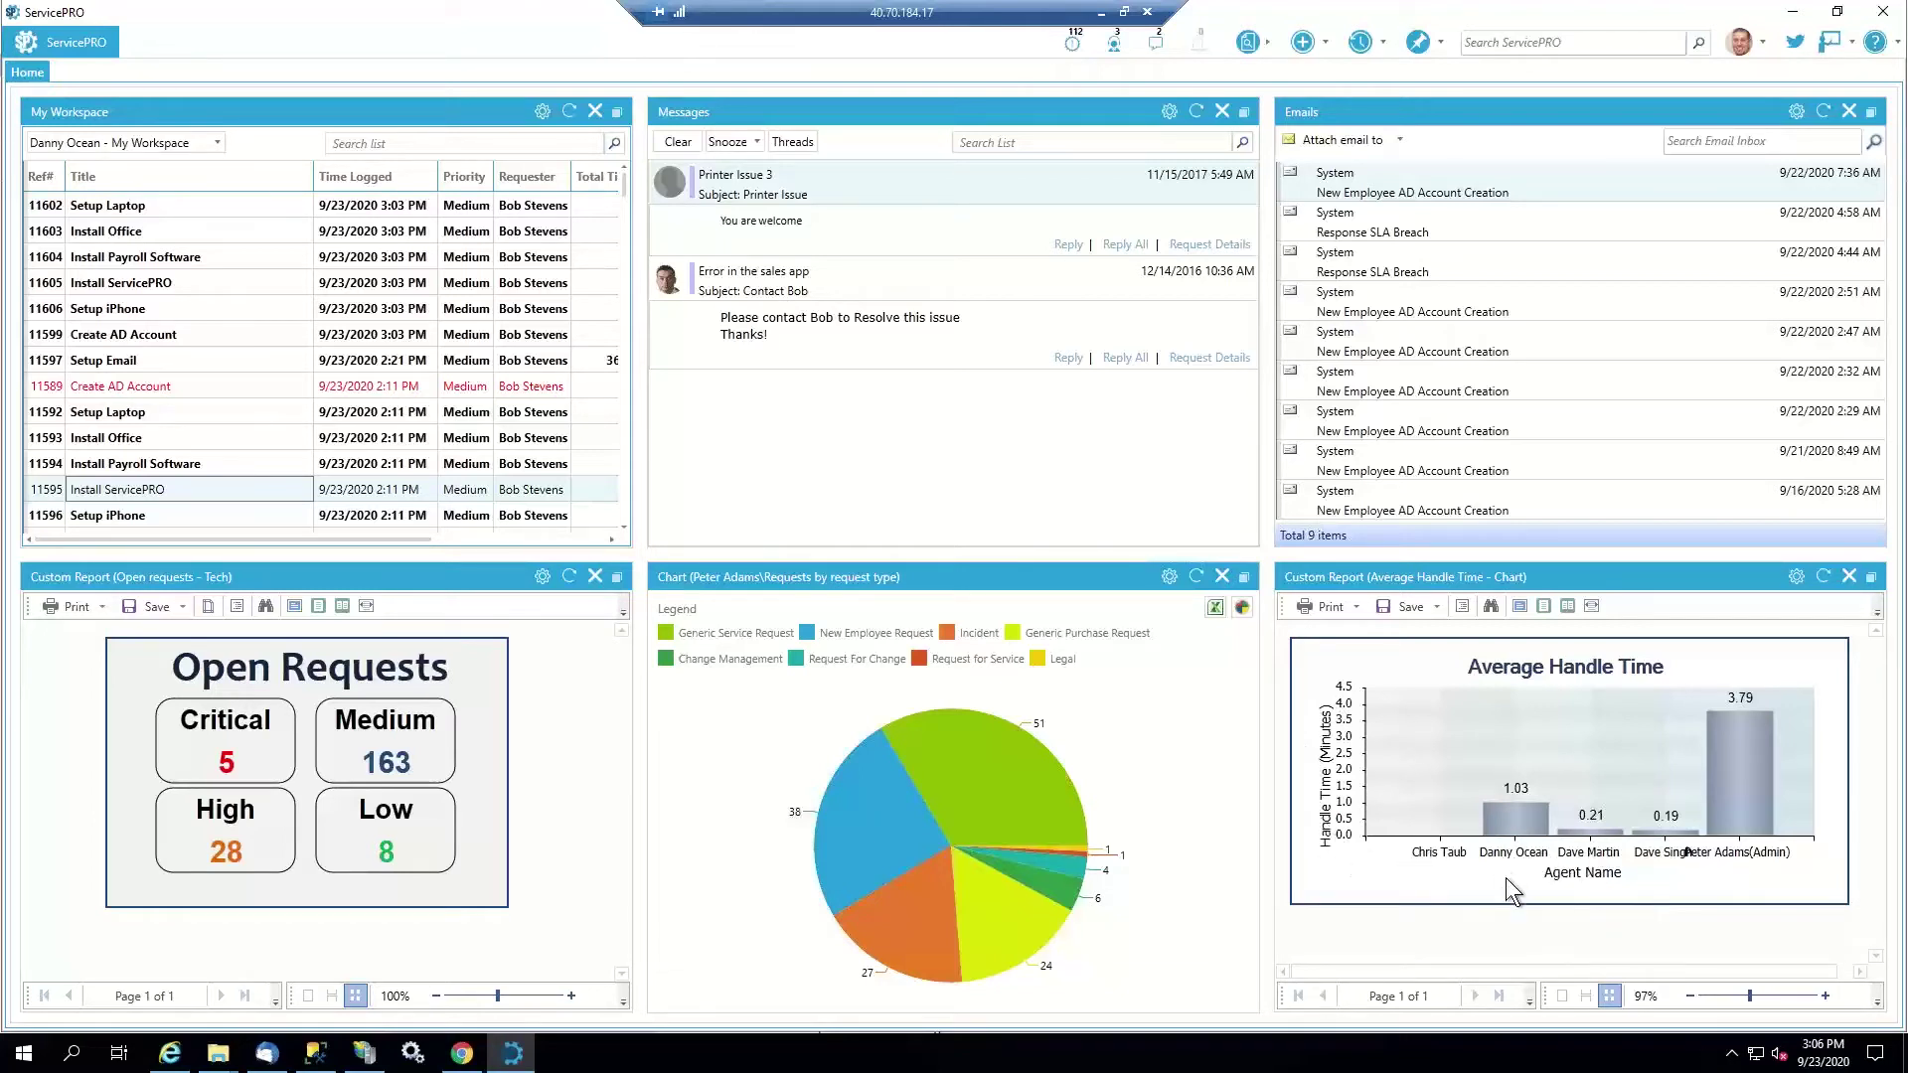
# Look up the new employee request by its request number with quick search
pyautogui.click(1267, 40)
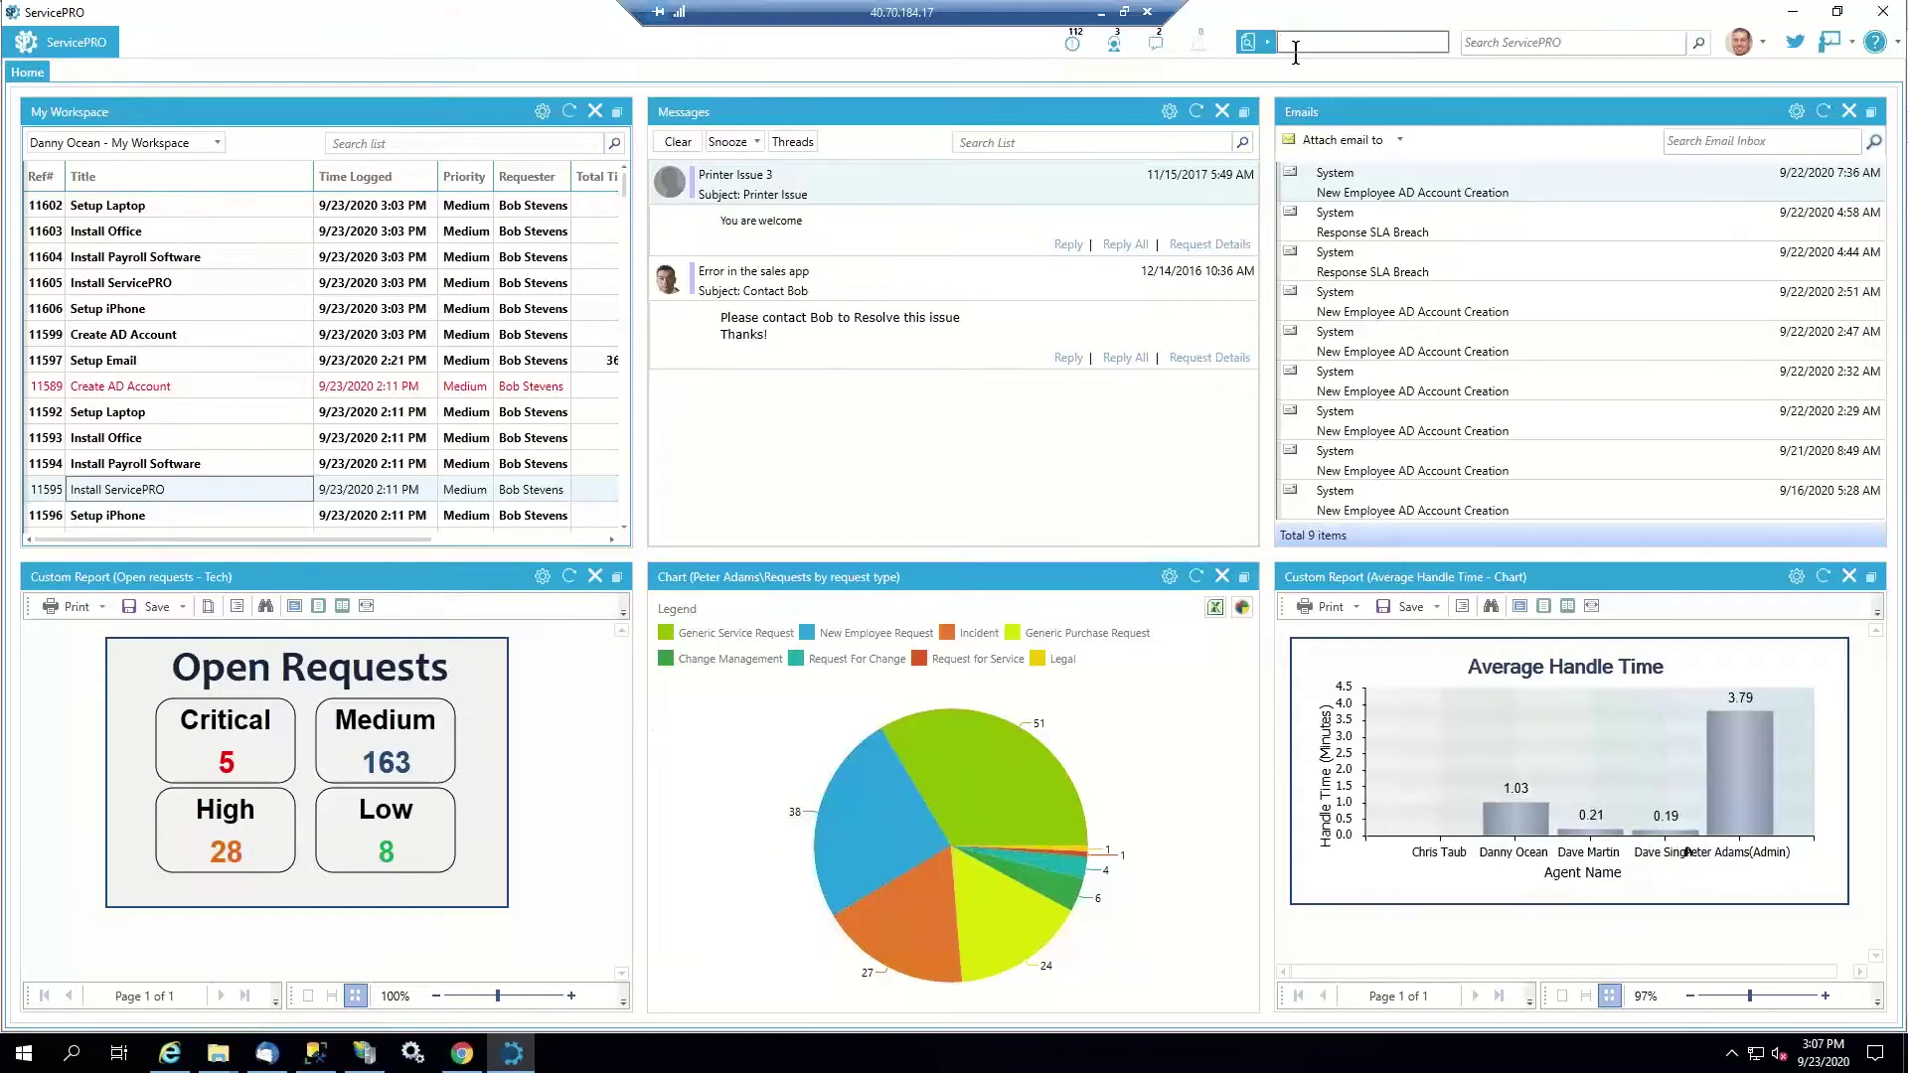
pyautogui.write('11598')
pyautogui.press('Return')
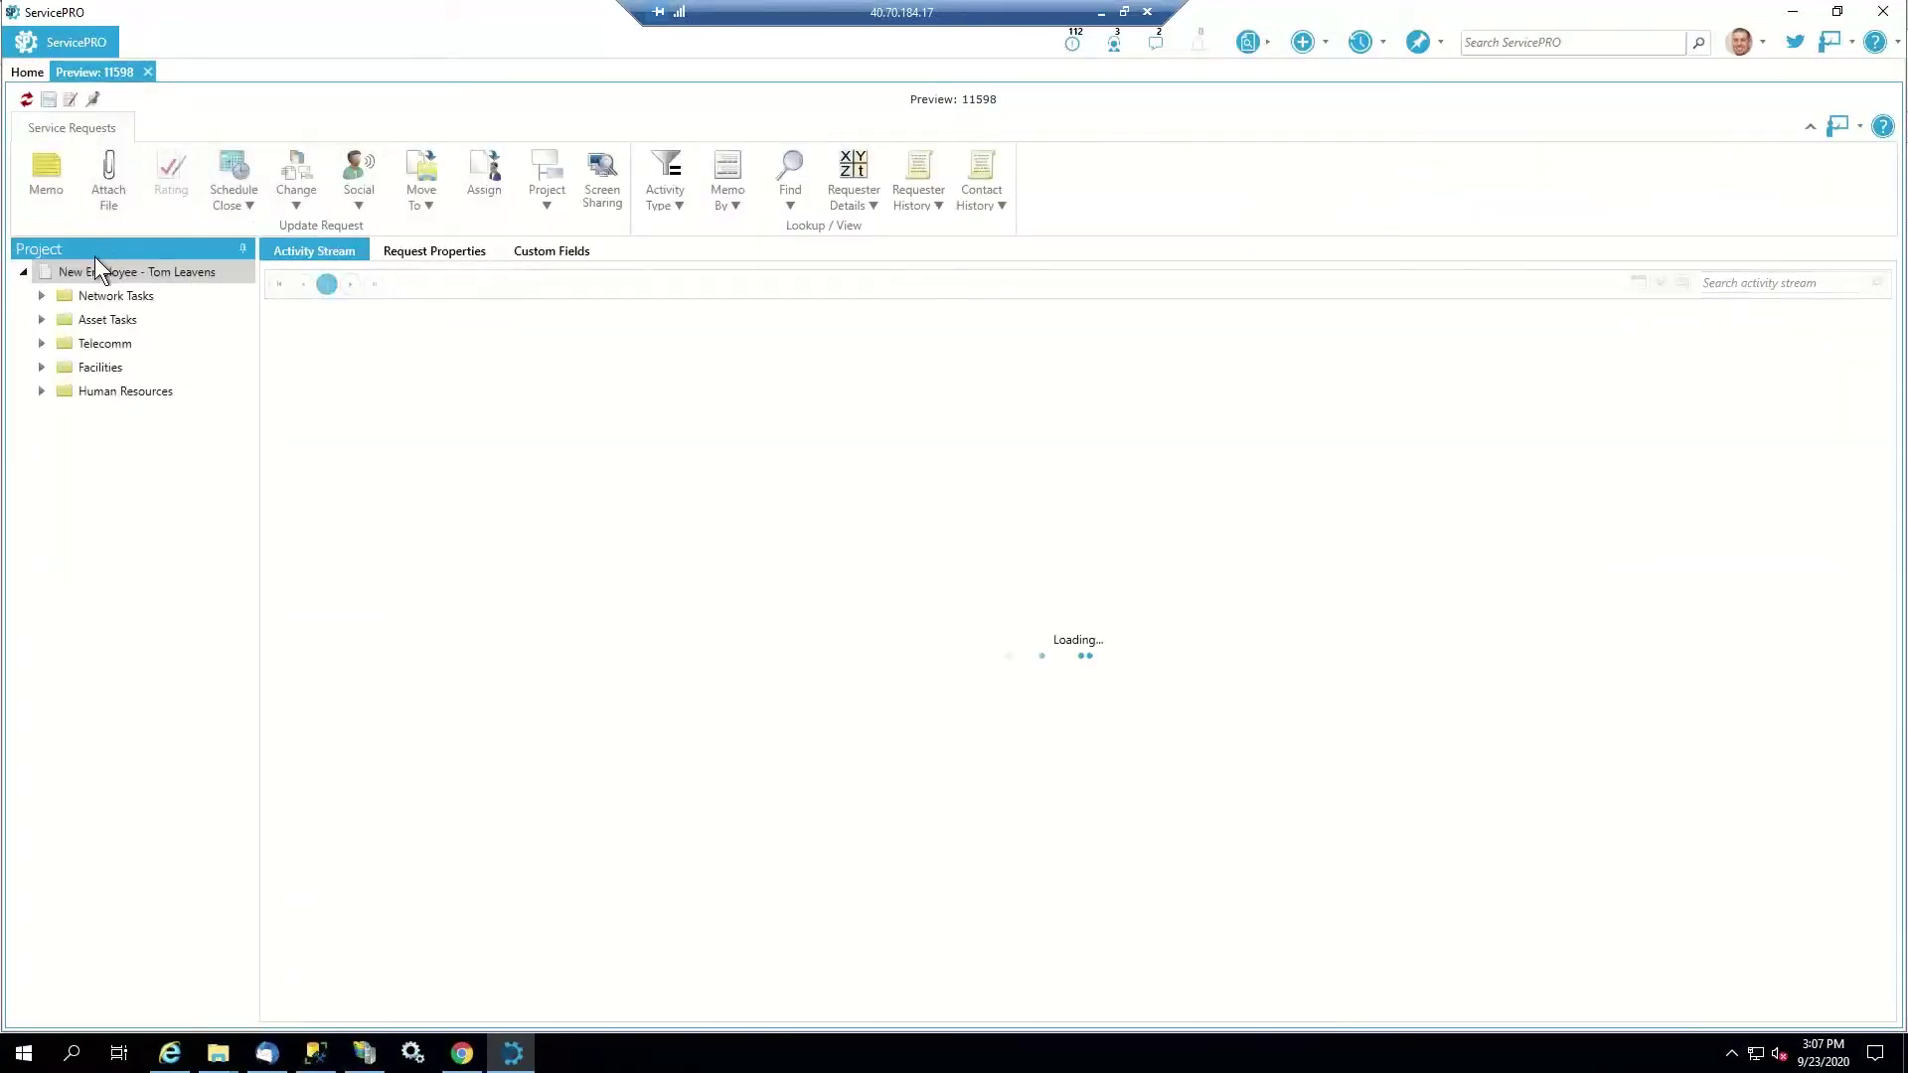
# Expand the Network, Asset, Telecomm, Facilities and Human Resources task folders and edit the request
pyautogui.click(42, 295)
pyautogui.click(41, 343)
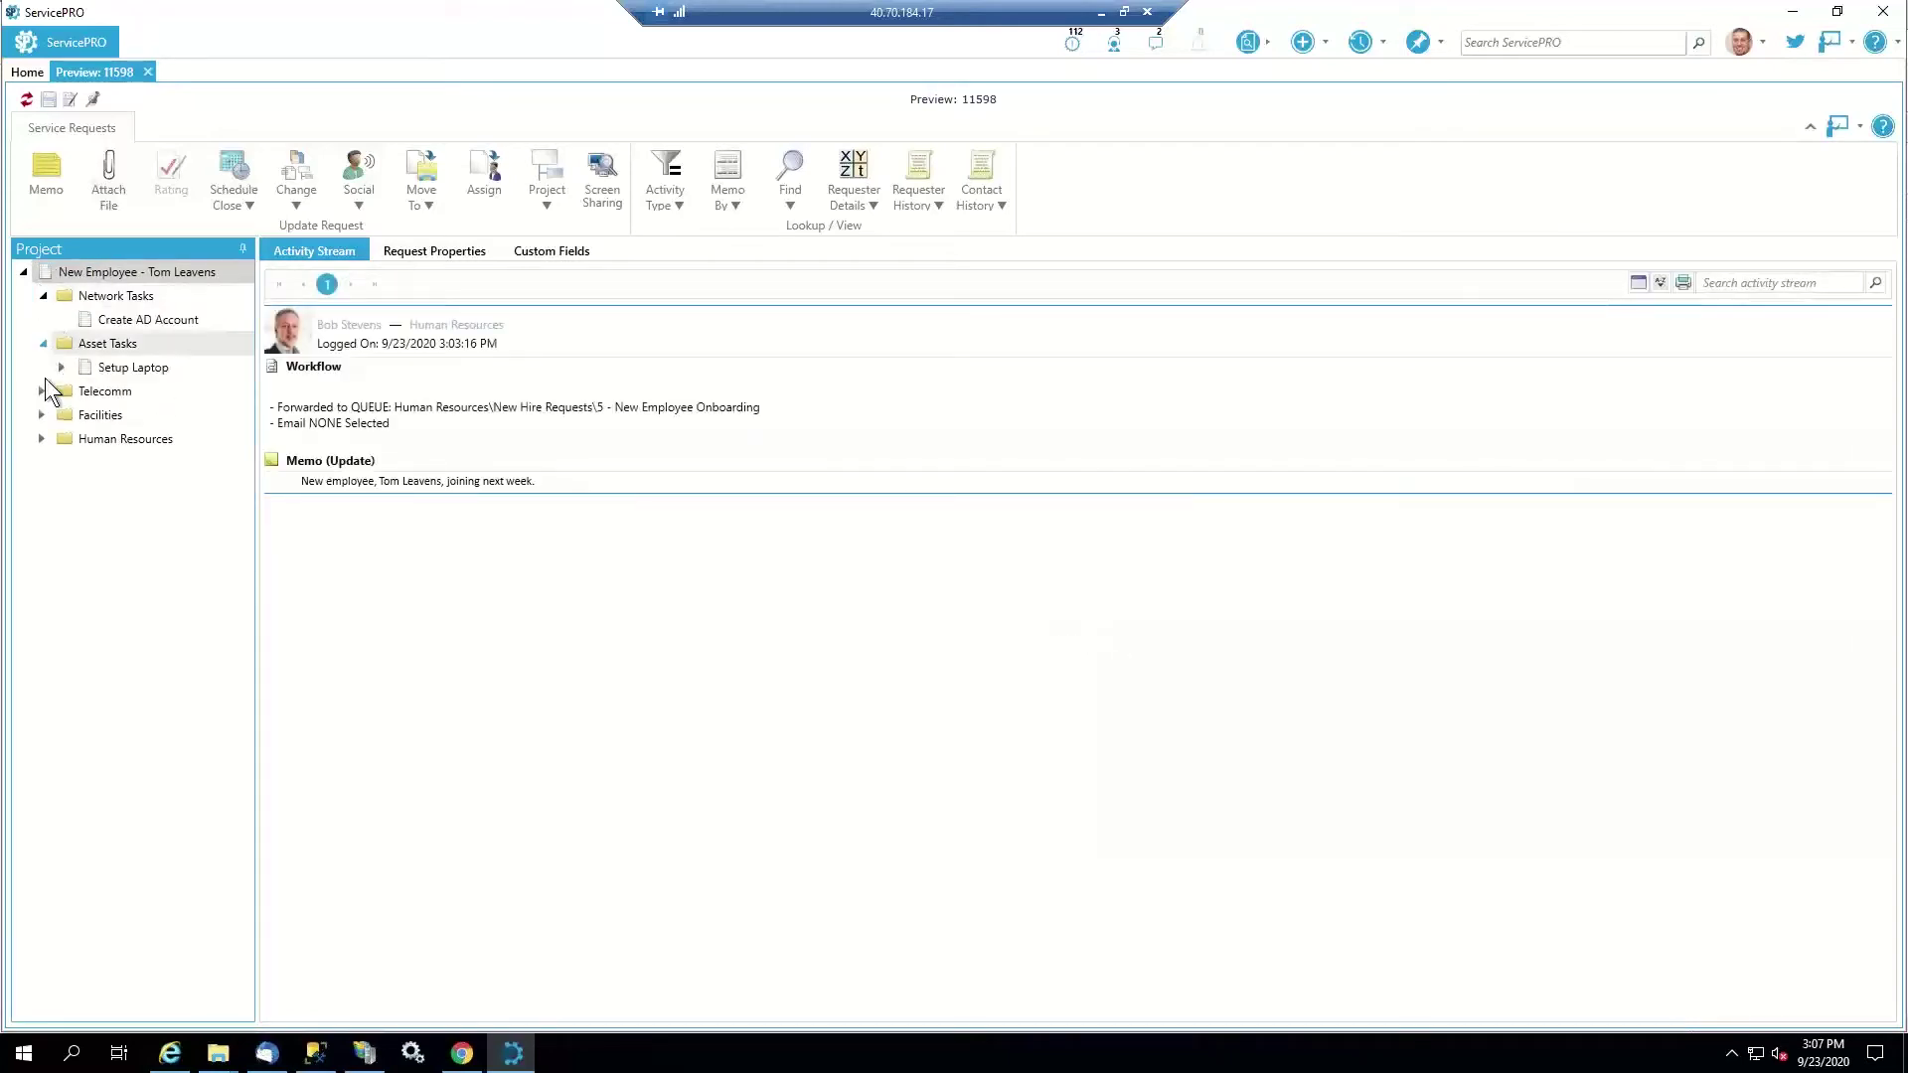
pyautogui.click(42, 390)
pyautogui.click(43, 438)
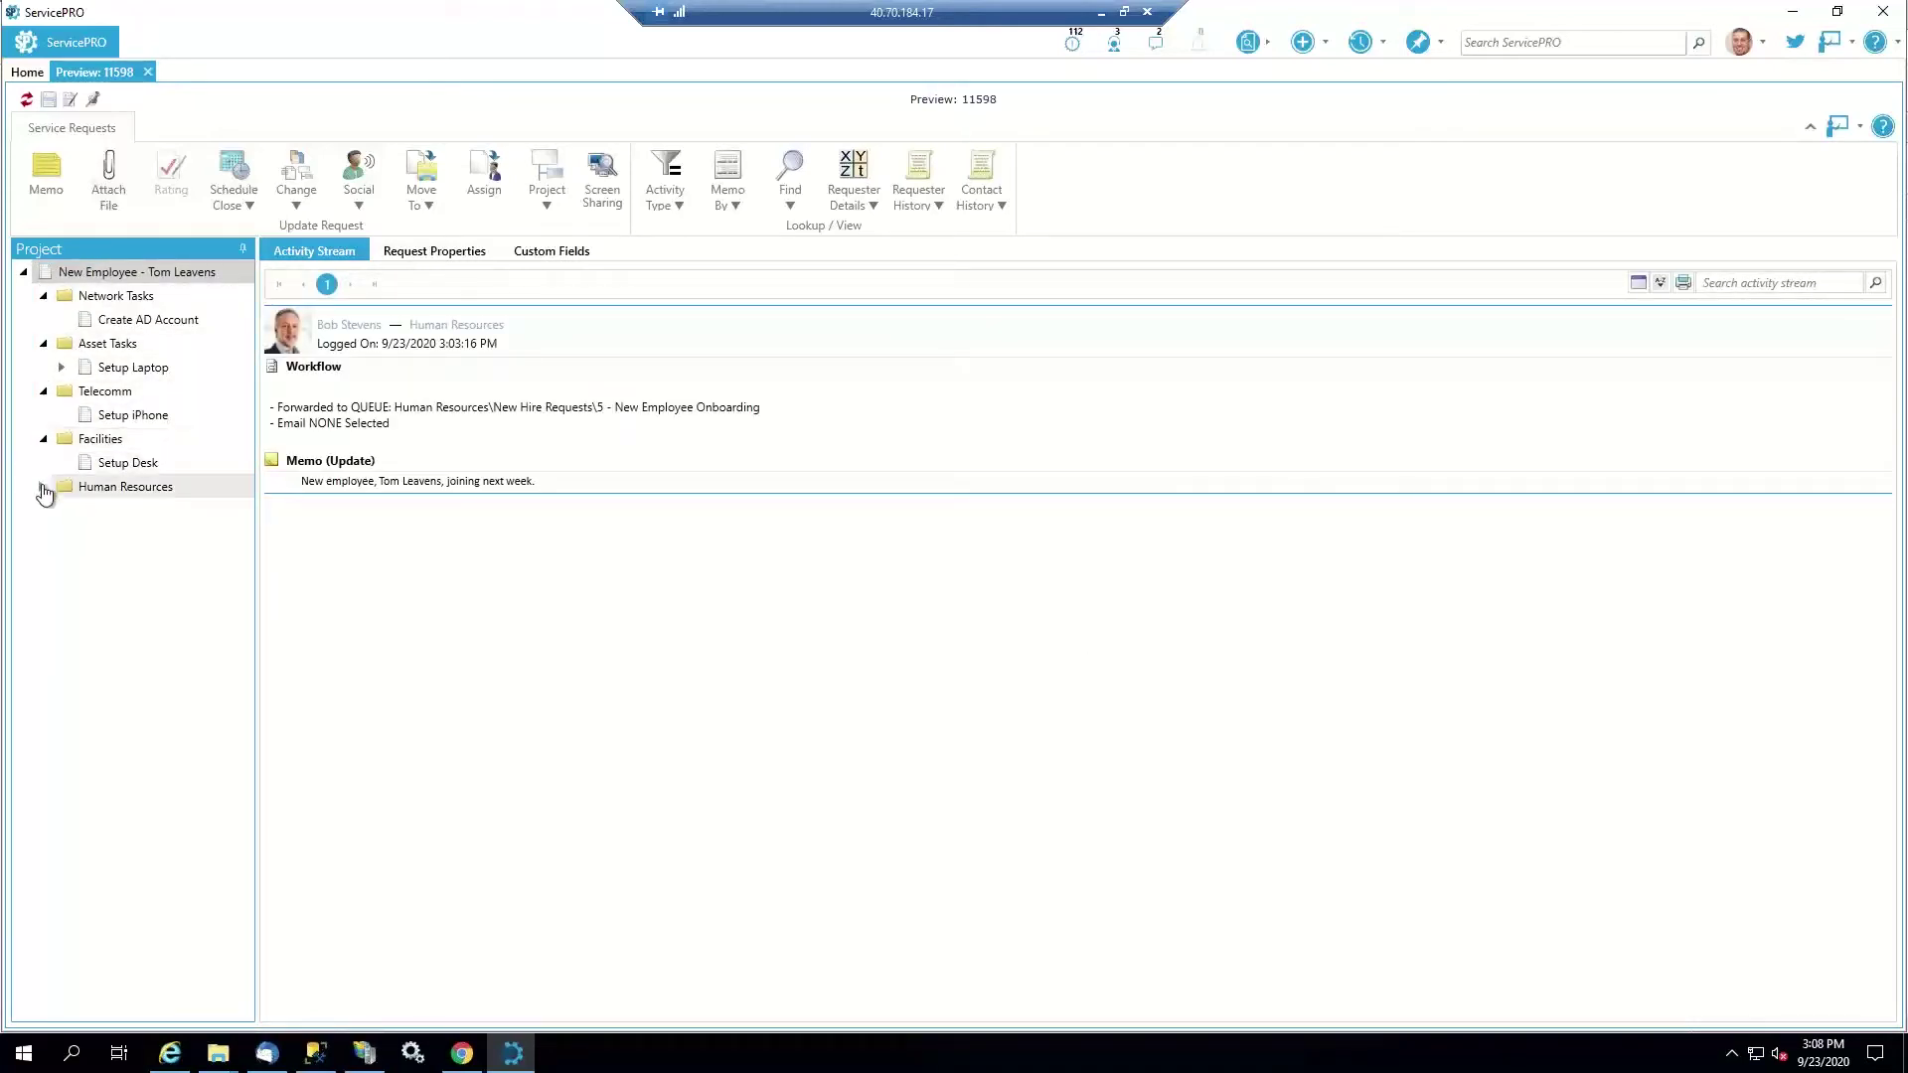
pyautogui.click(42, 486)
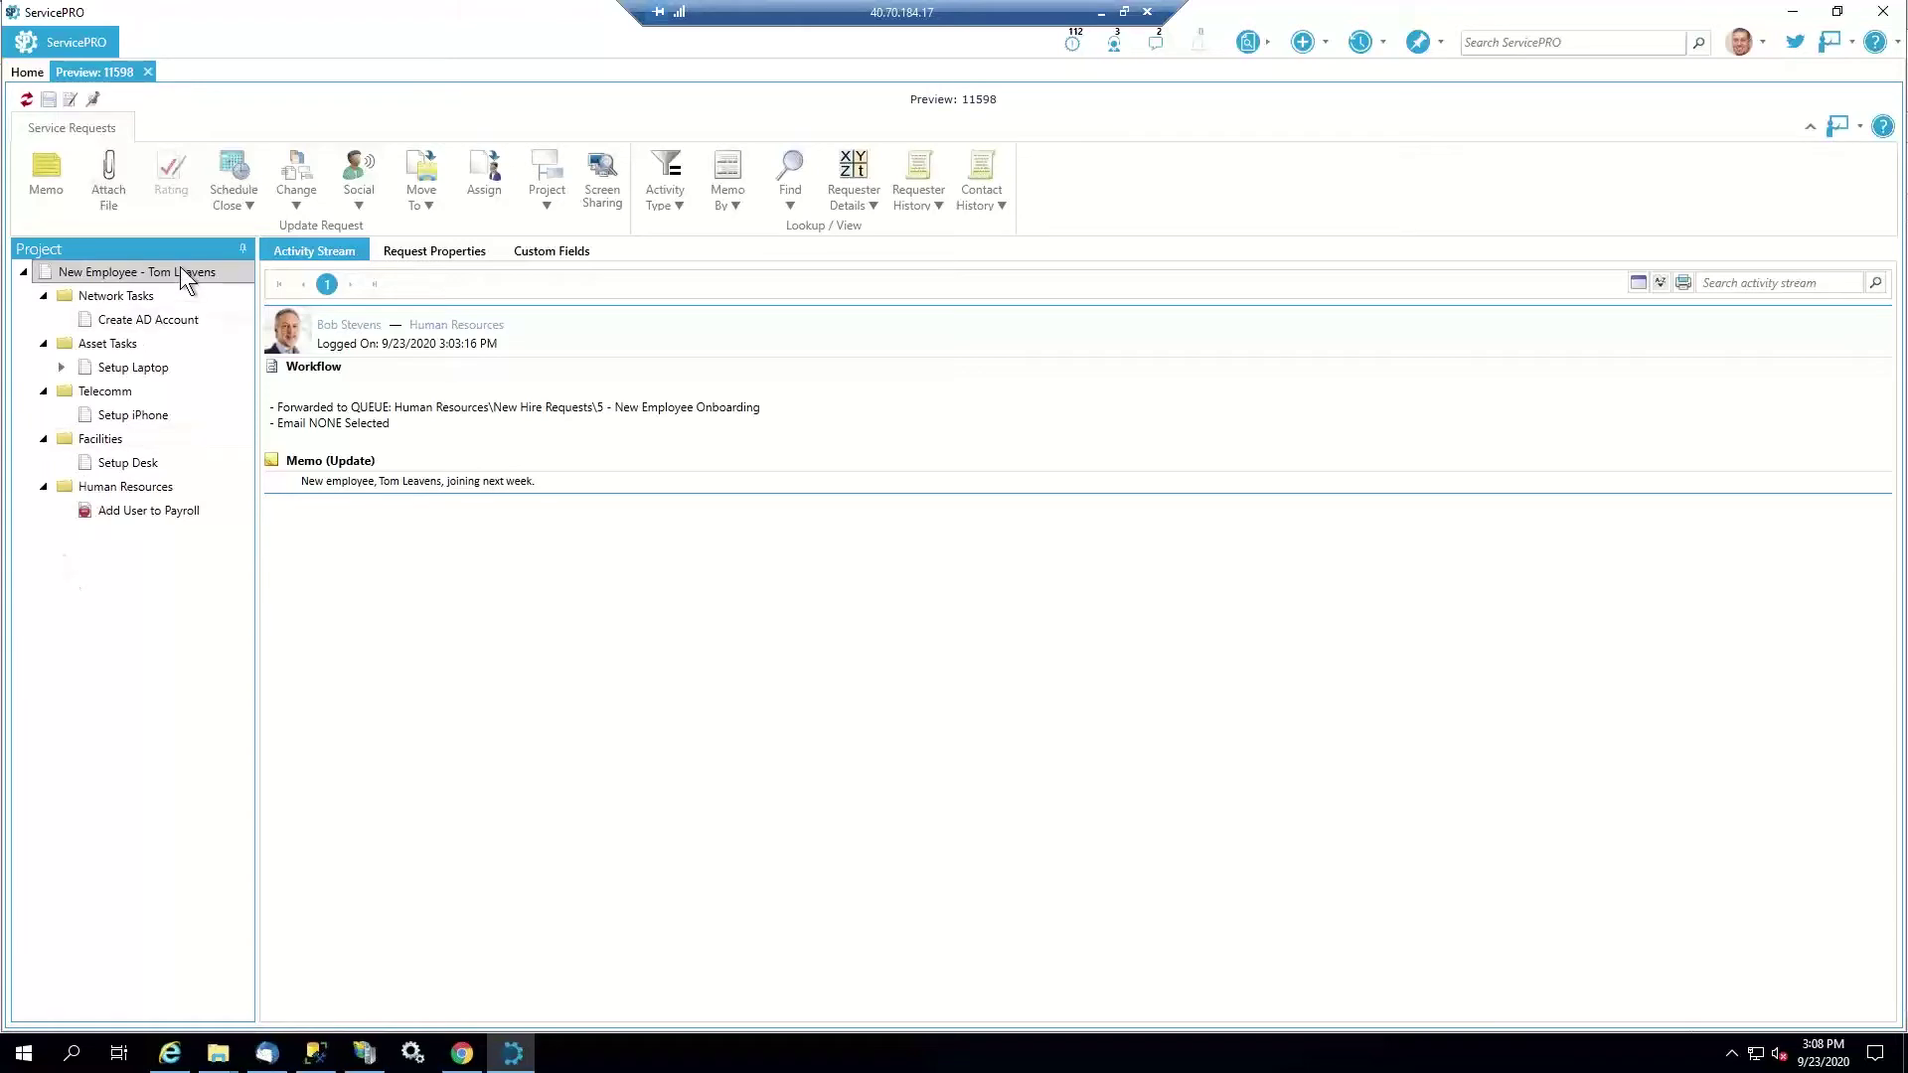
pyautogui.click(71, 99)
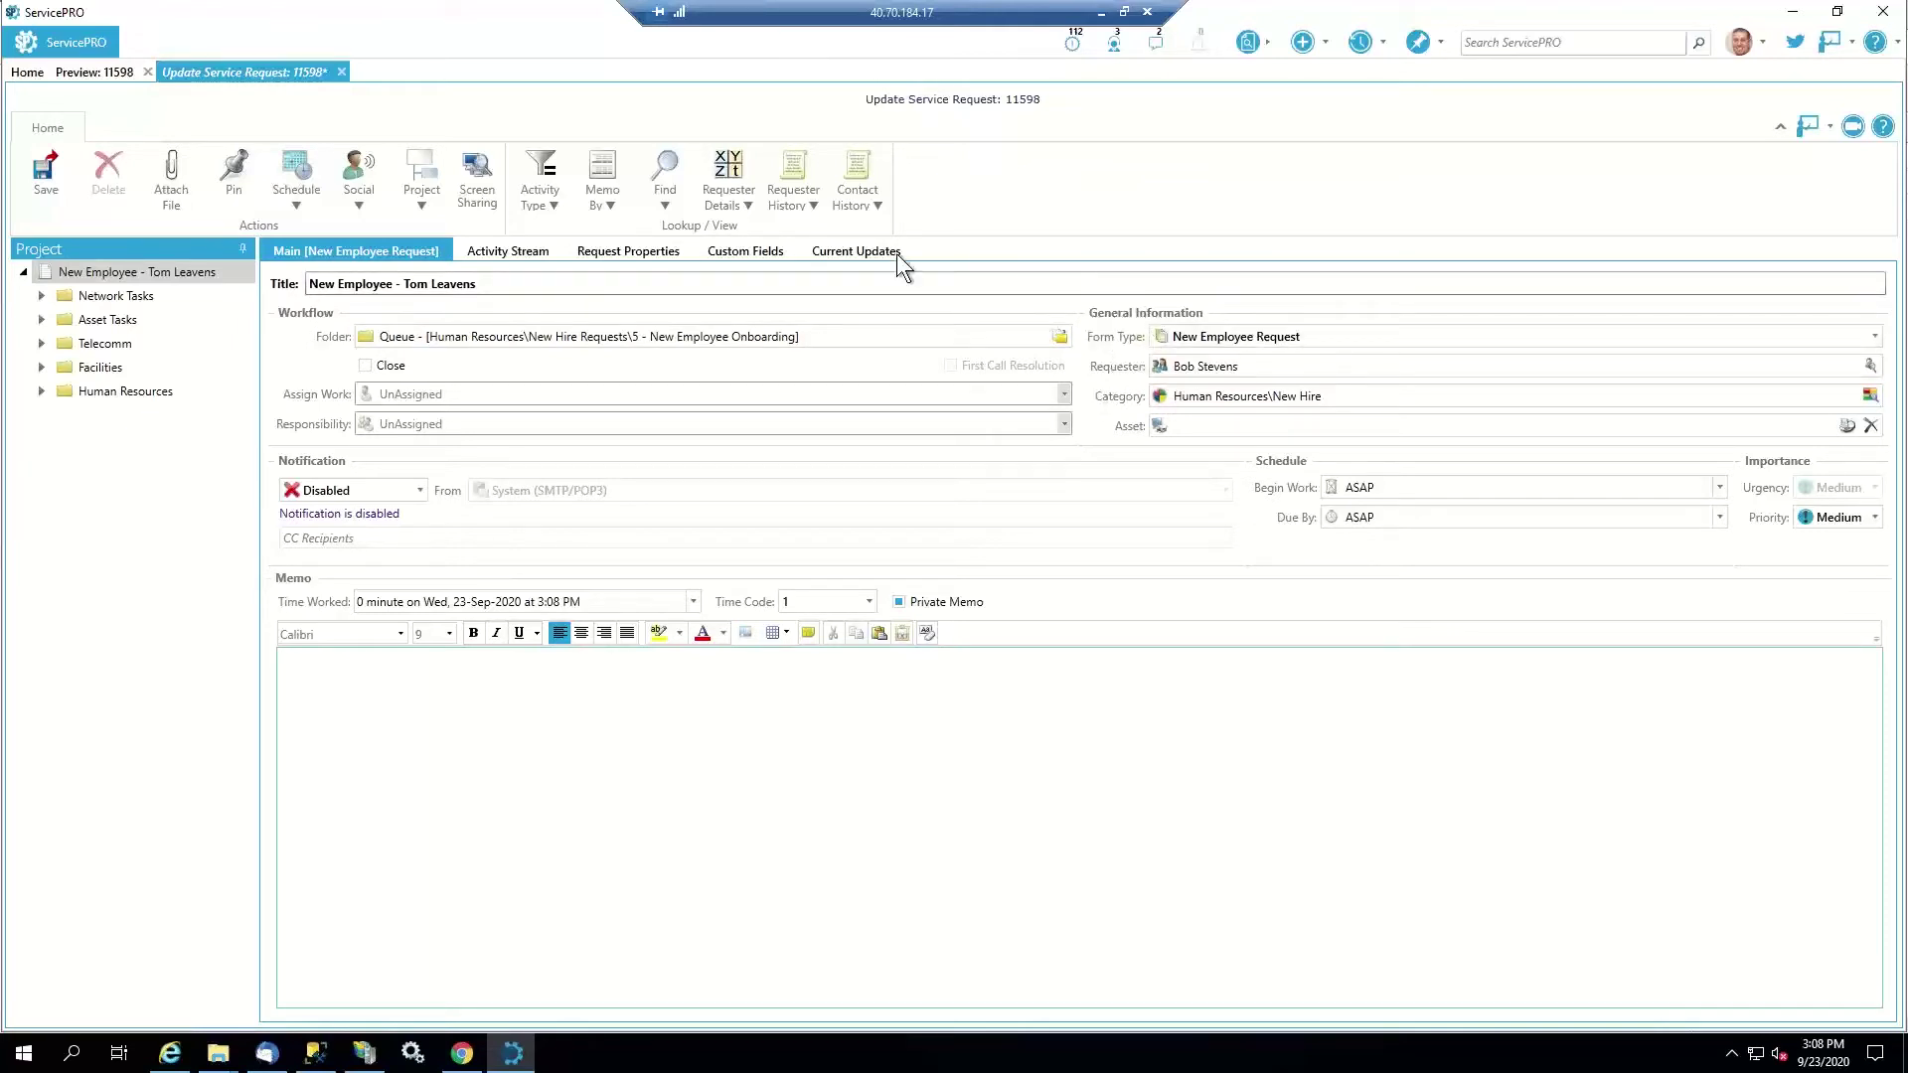
# Review the User Details, Requirements and Internal custom fields, then close the edit view without saving
pyautogui.click(774, 260)
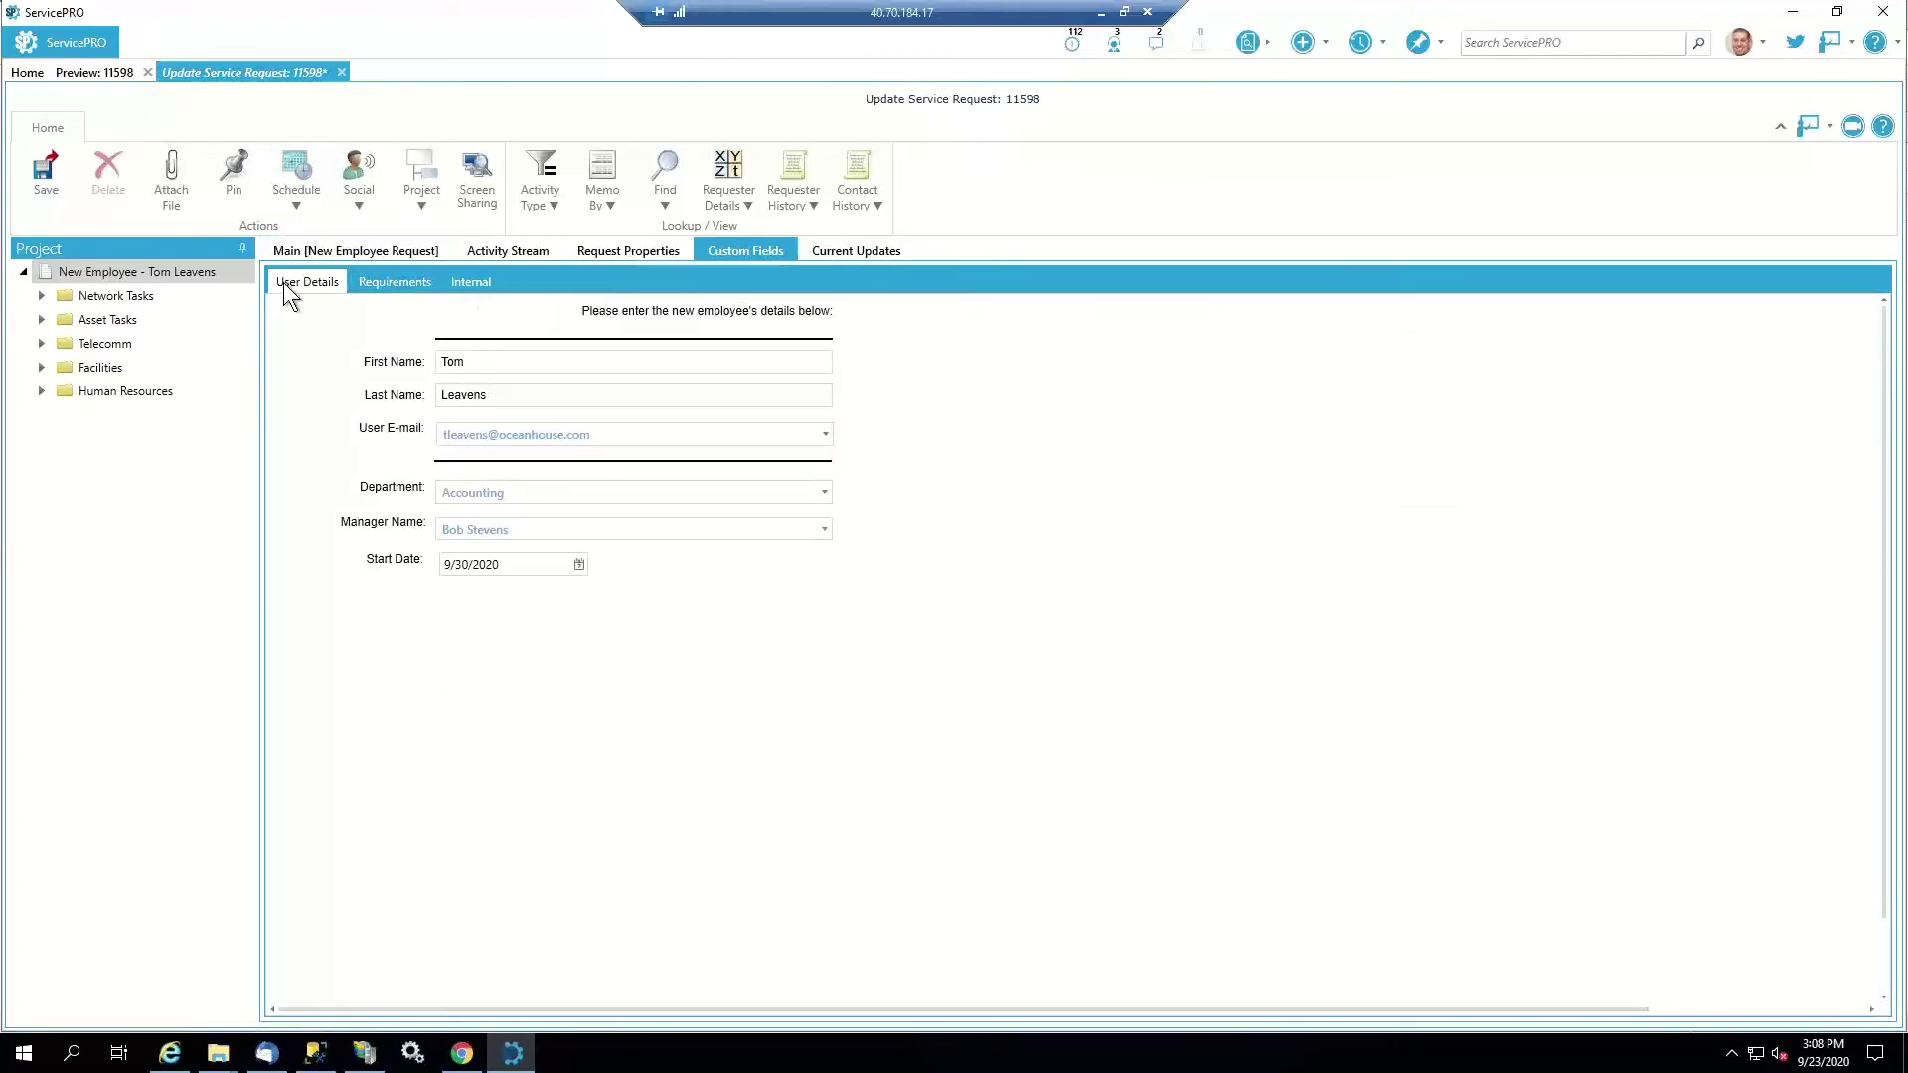
pyautogui.click(395, 286)
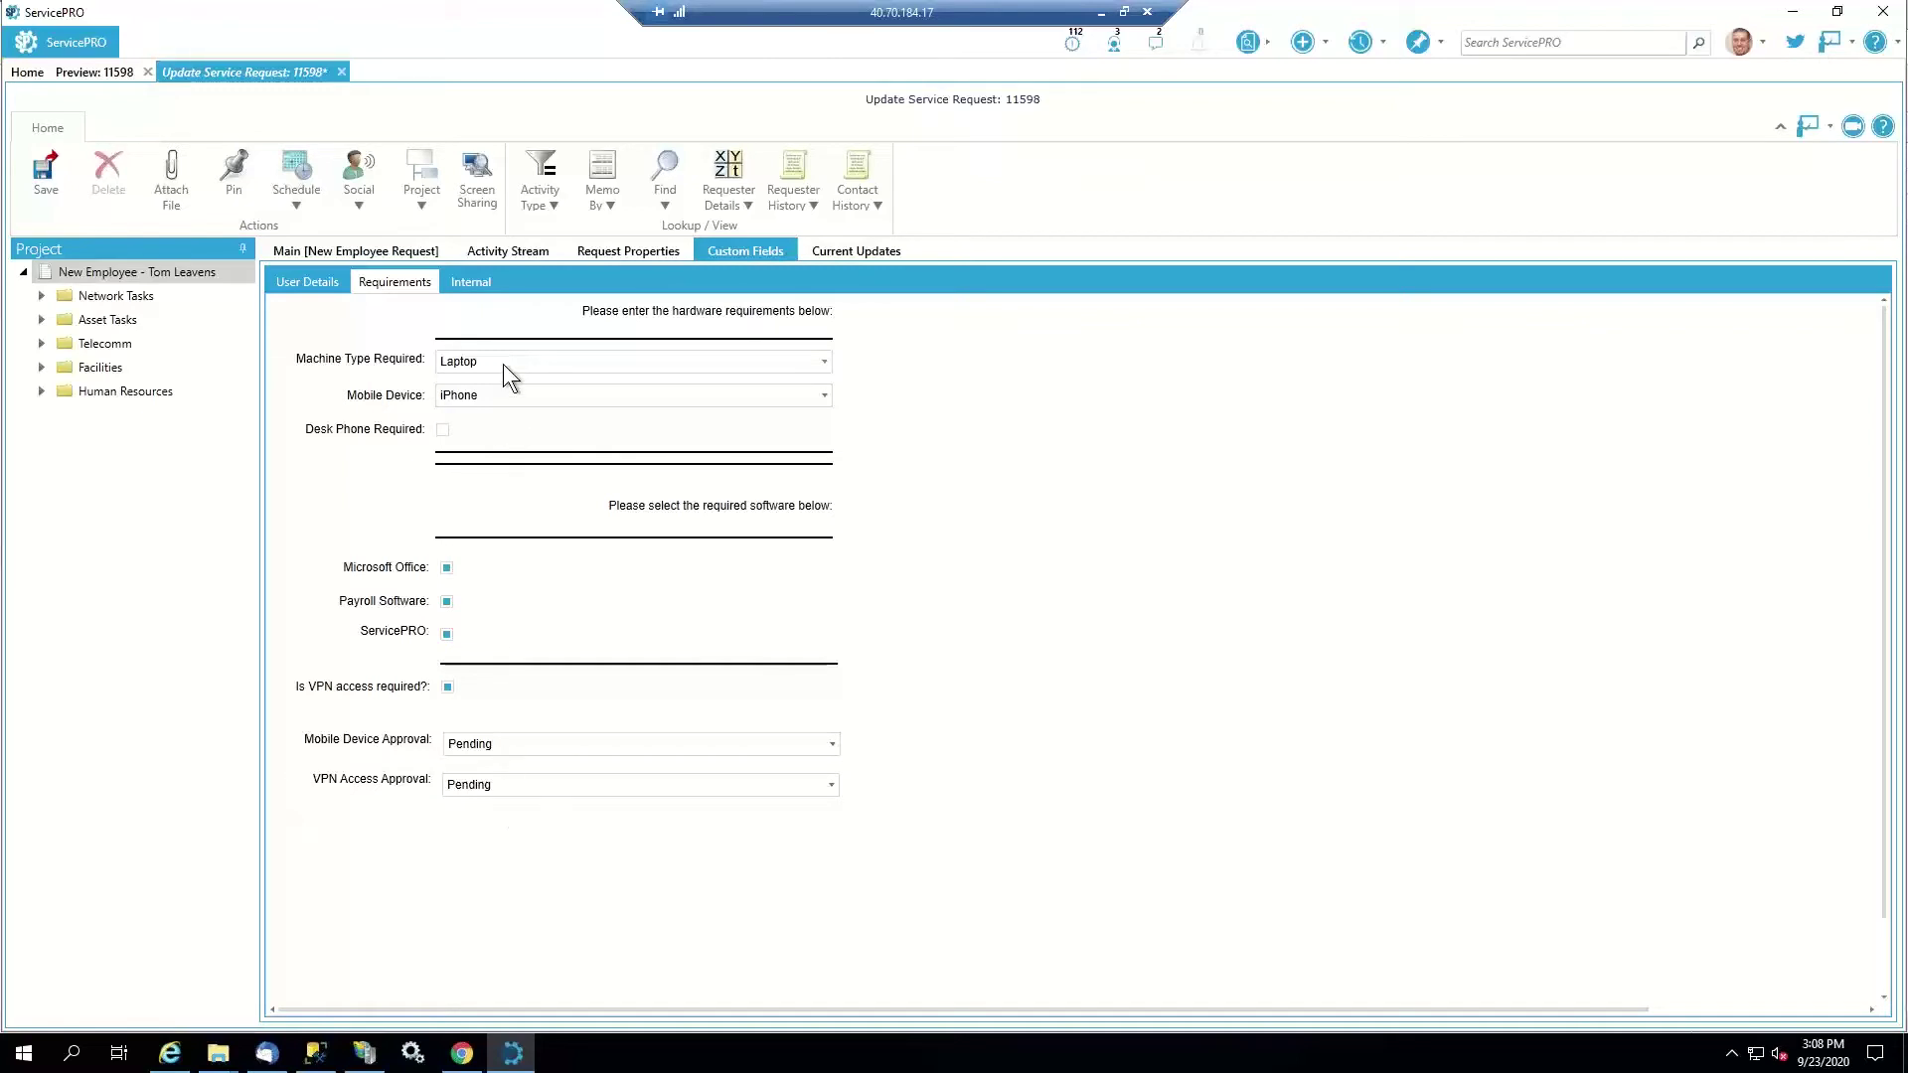
pyautogui.click(477, 276)
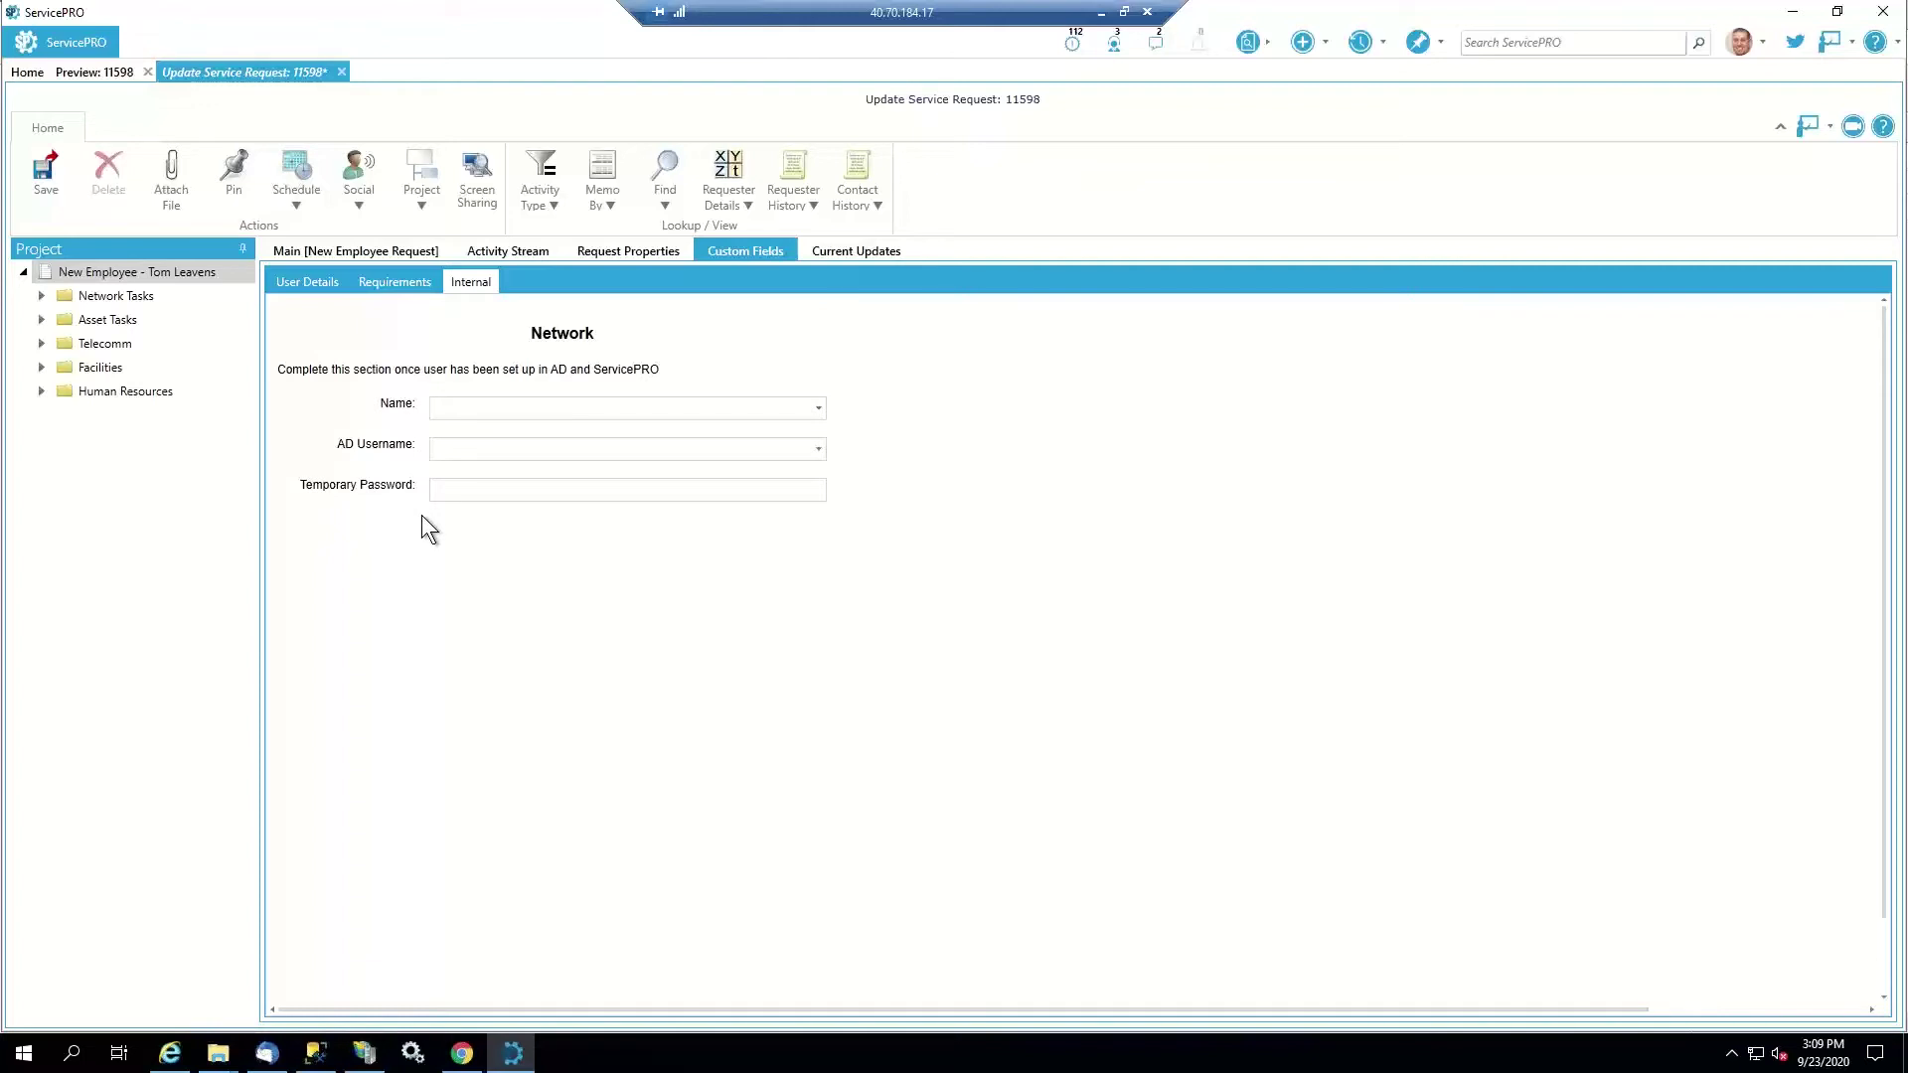
pyautogui.click(341, 72)
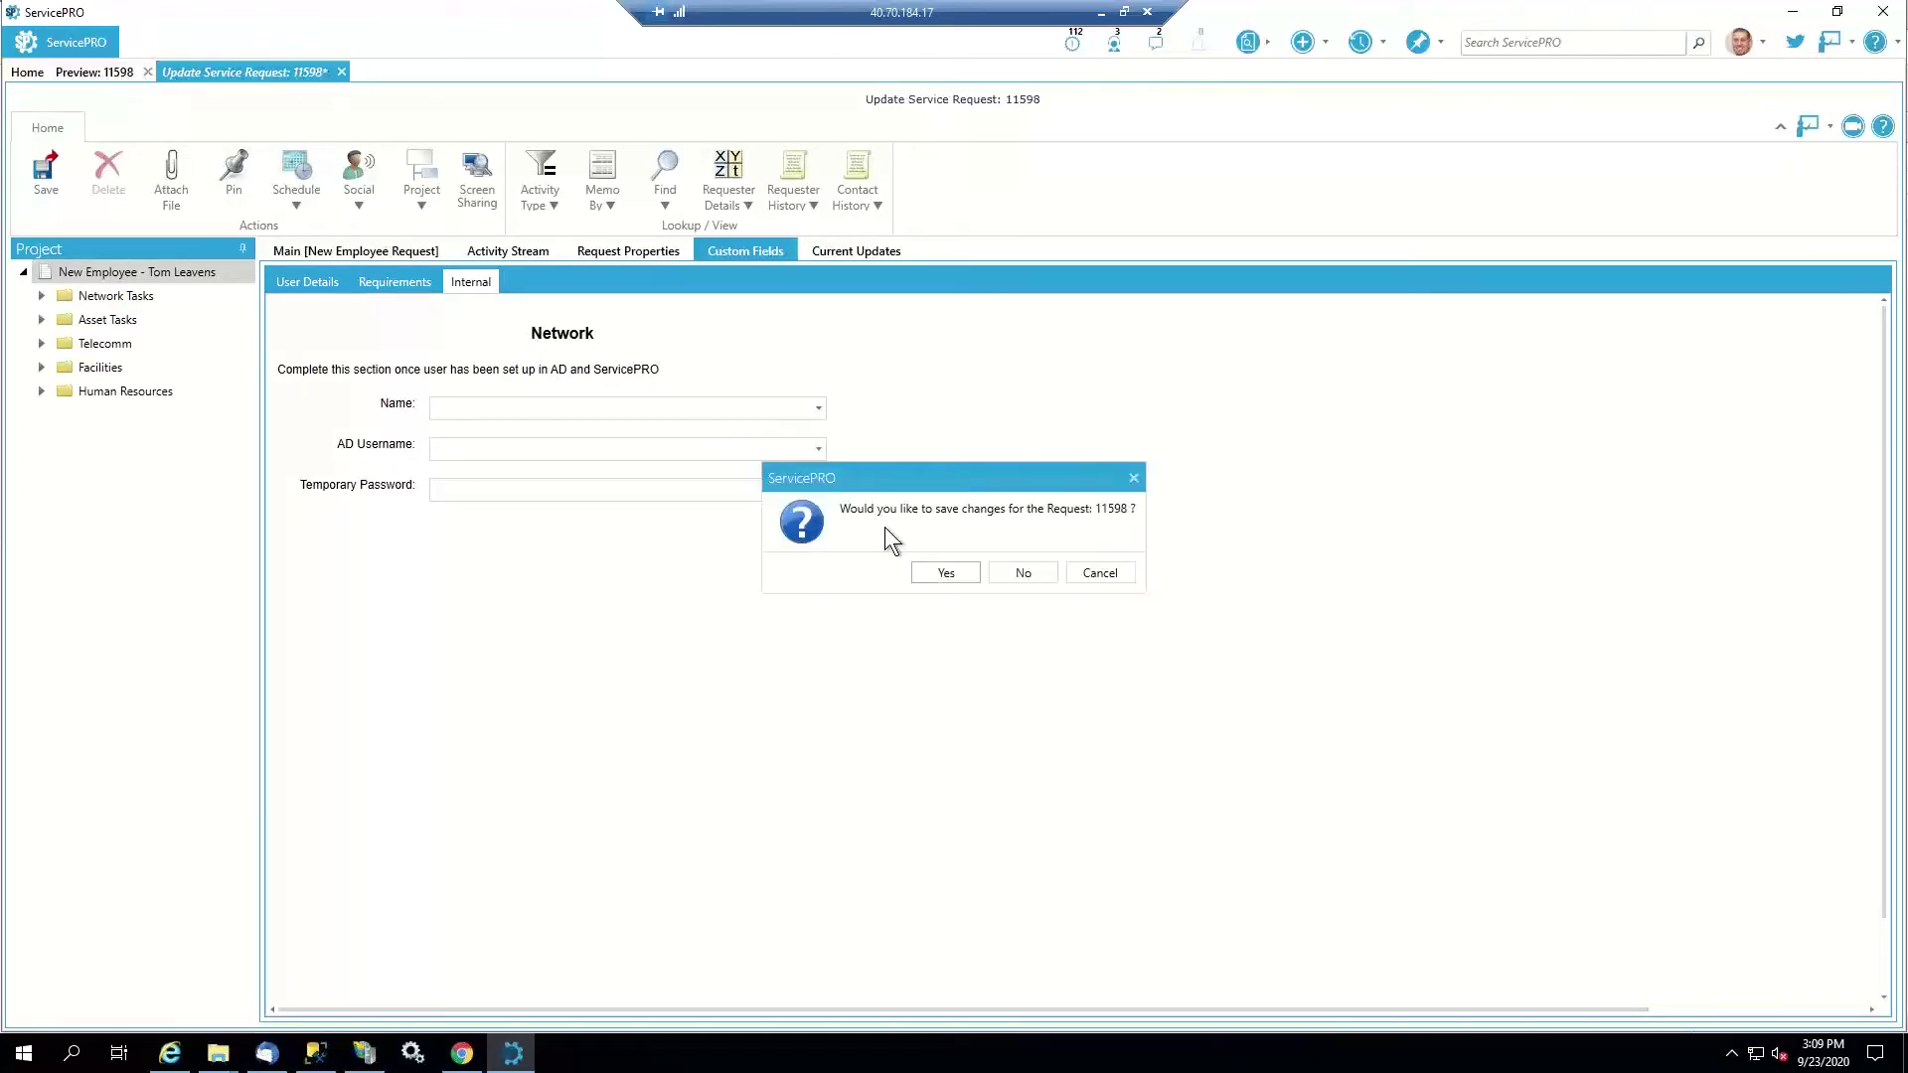
pyautogui.click(1018, 586)
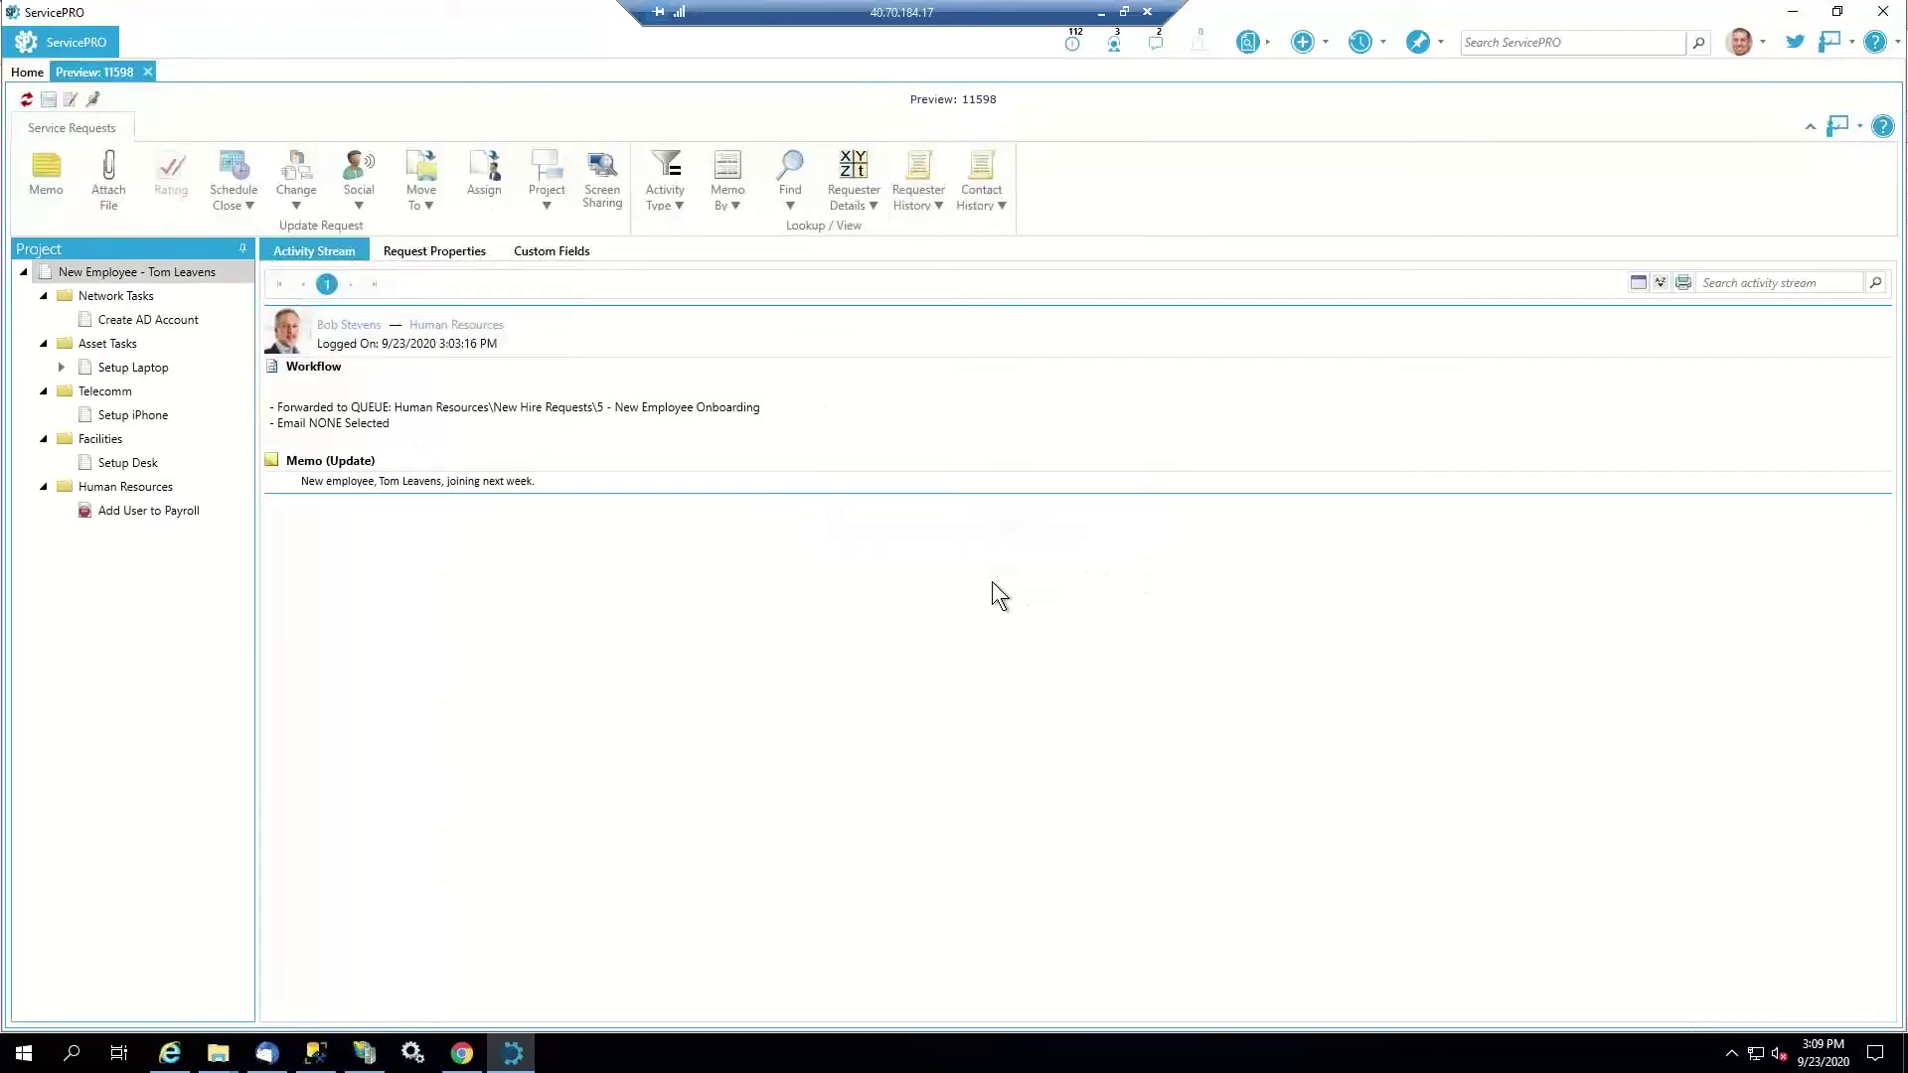
# Edit the Create AD Account task, picking the employee's name and AD username and entering a temporary password
pyautogui.click(175, 318)
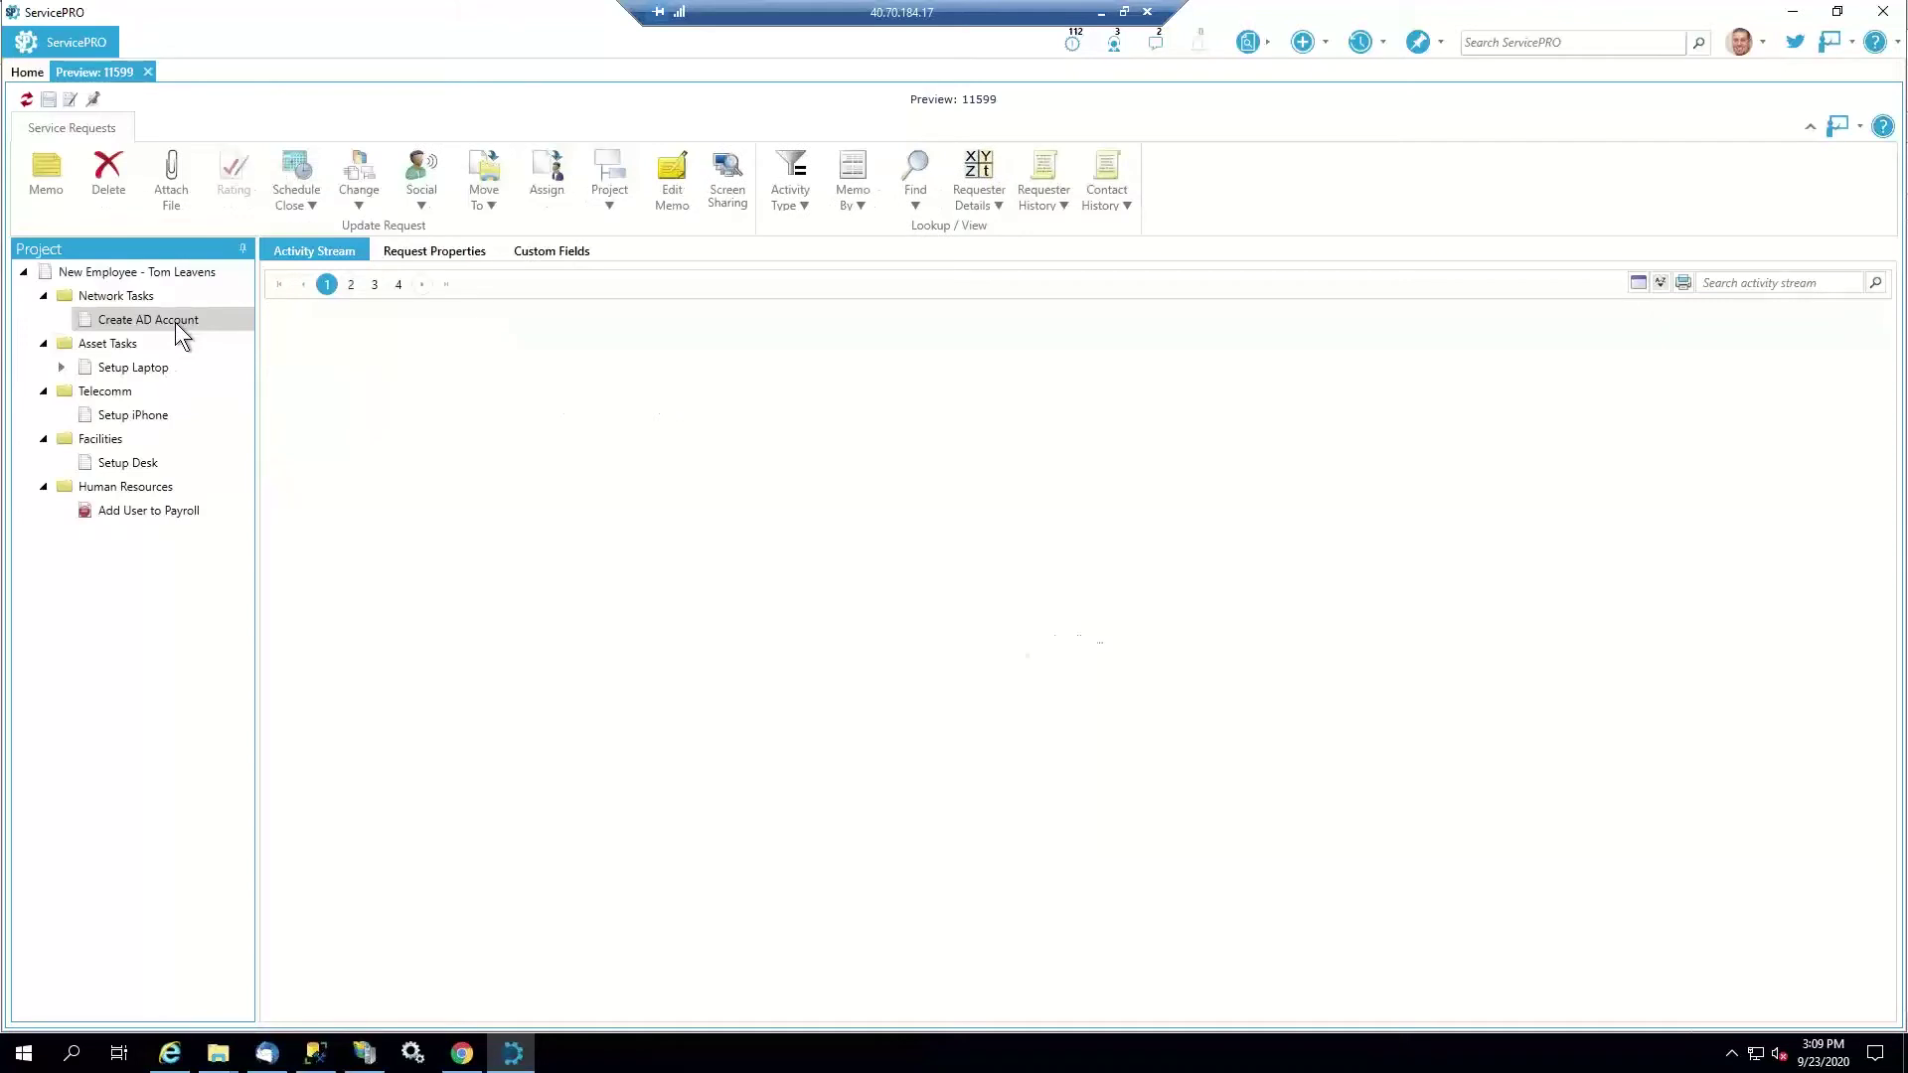
pyautogui.click(71, 100)
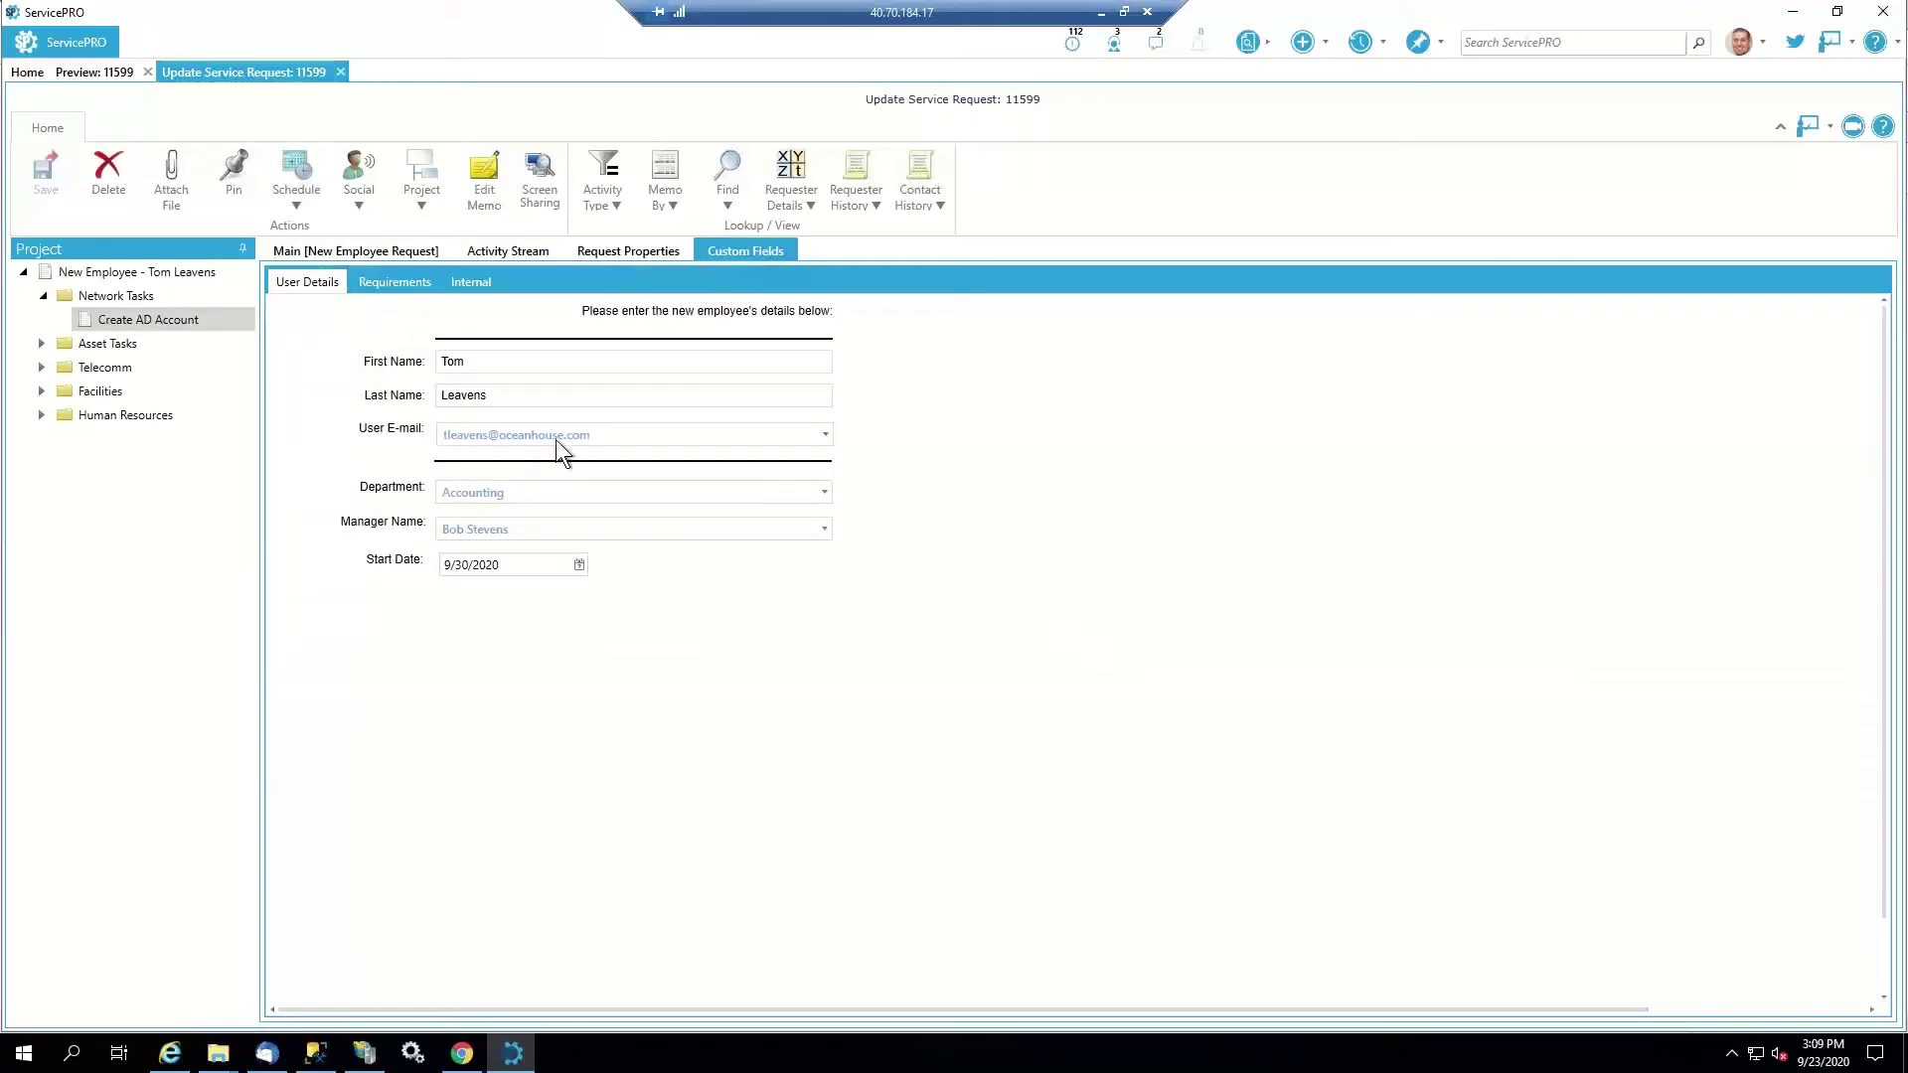
pyautogui.click(469, 286)
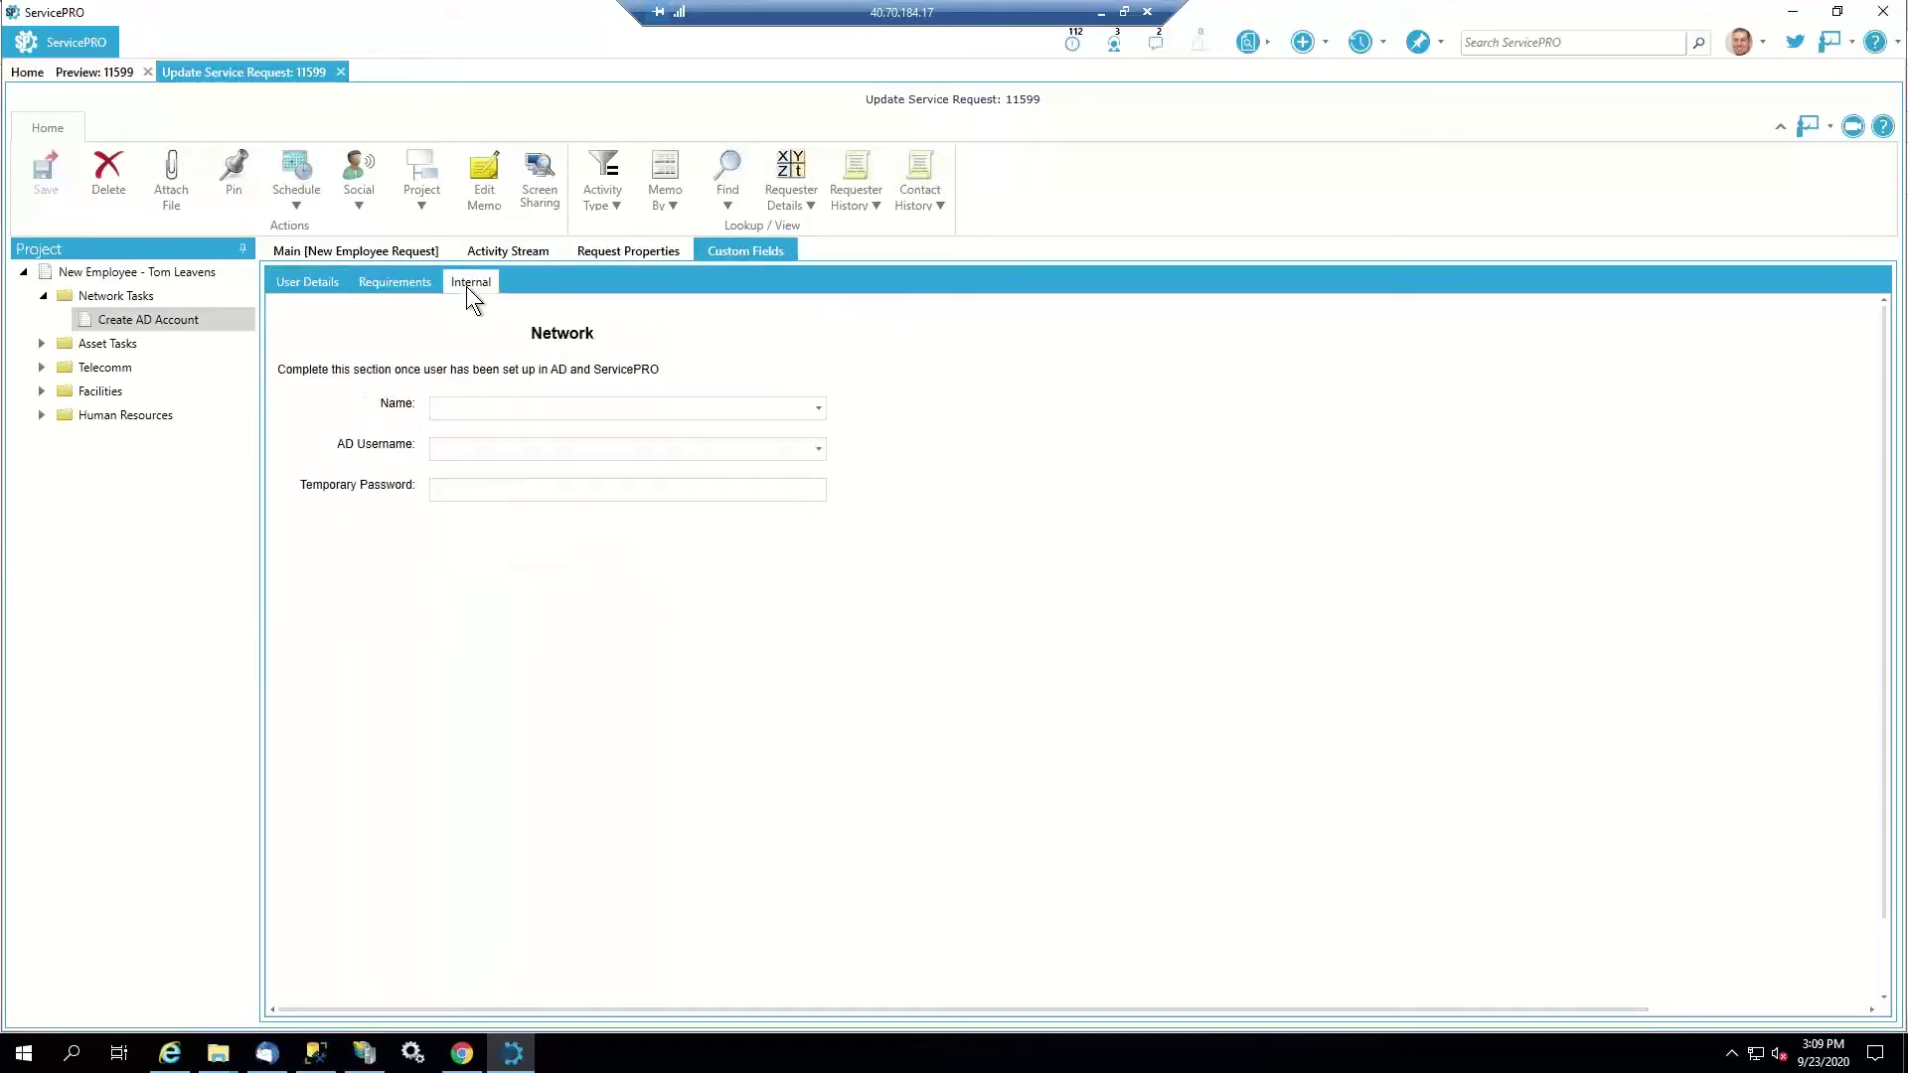
pyautogui.click(465, 403)
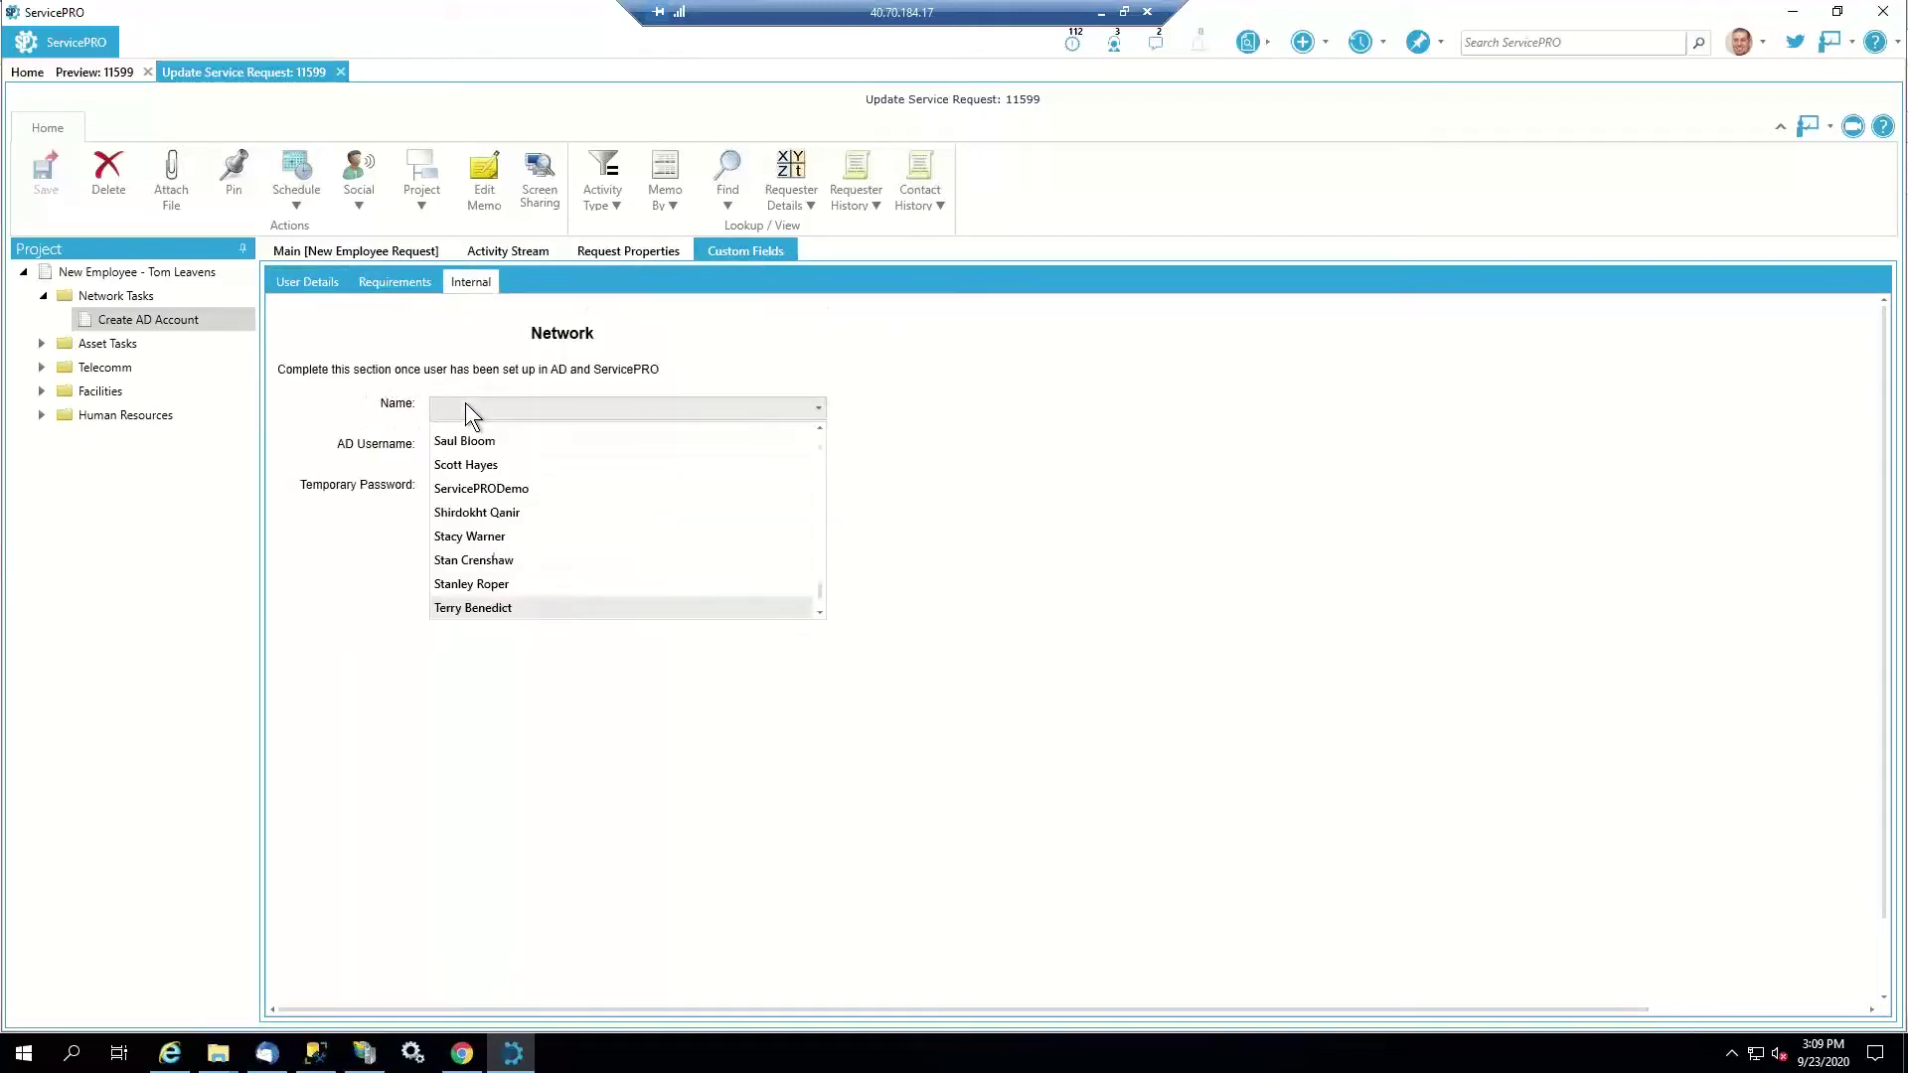
pyautogui.click(520, 608)
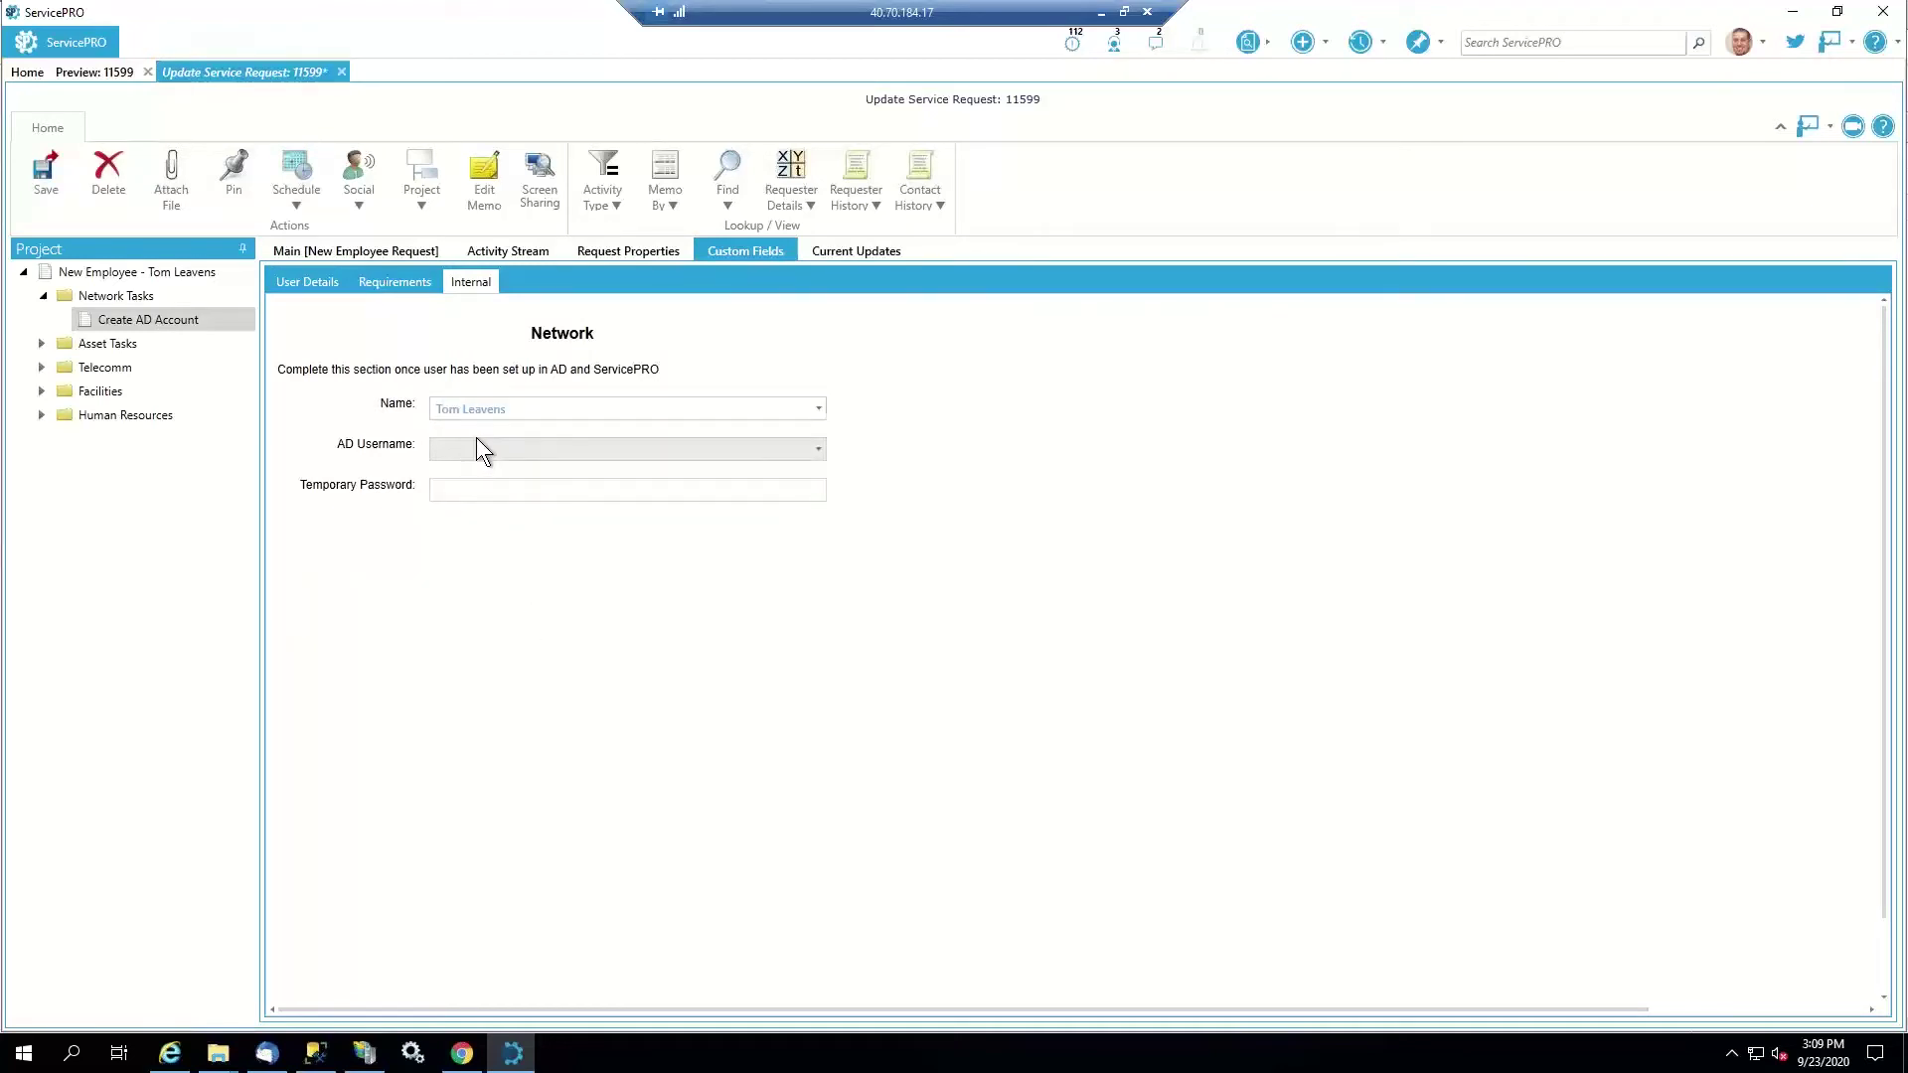
pyautogui.click(475, 444)
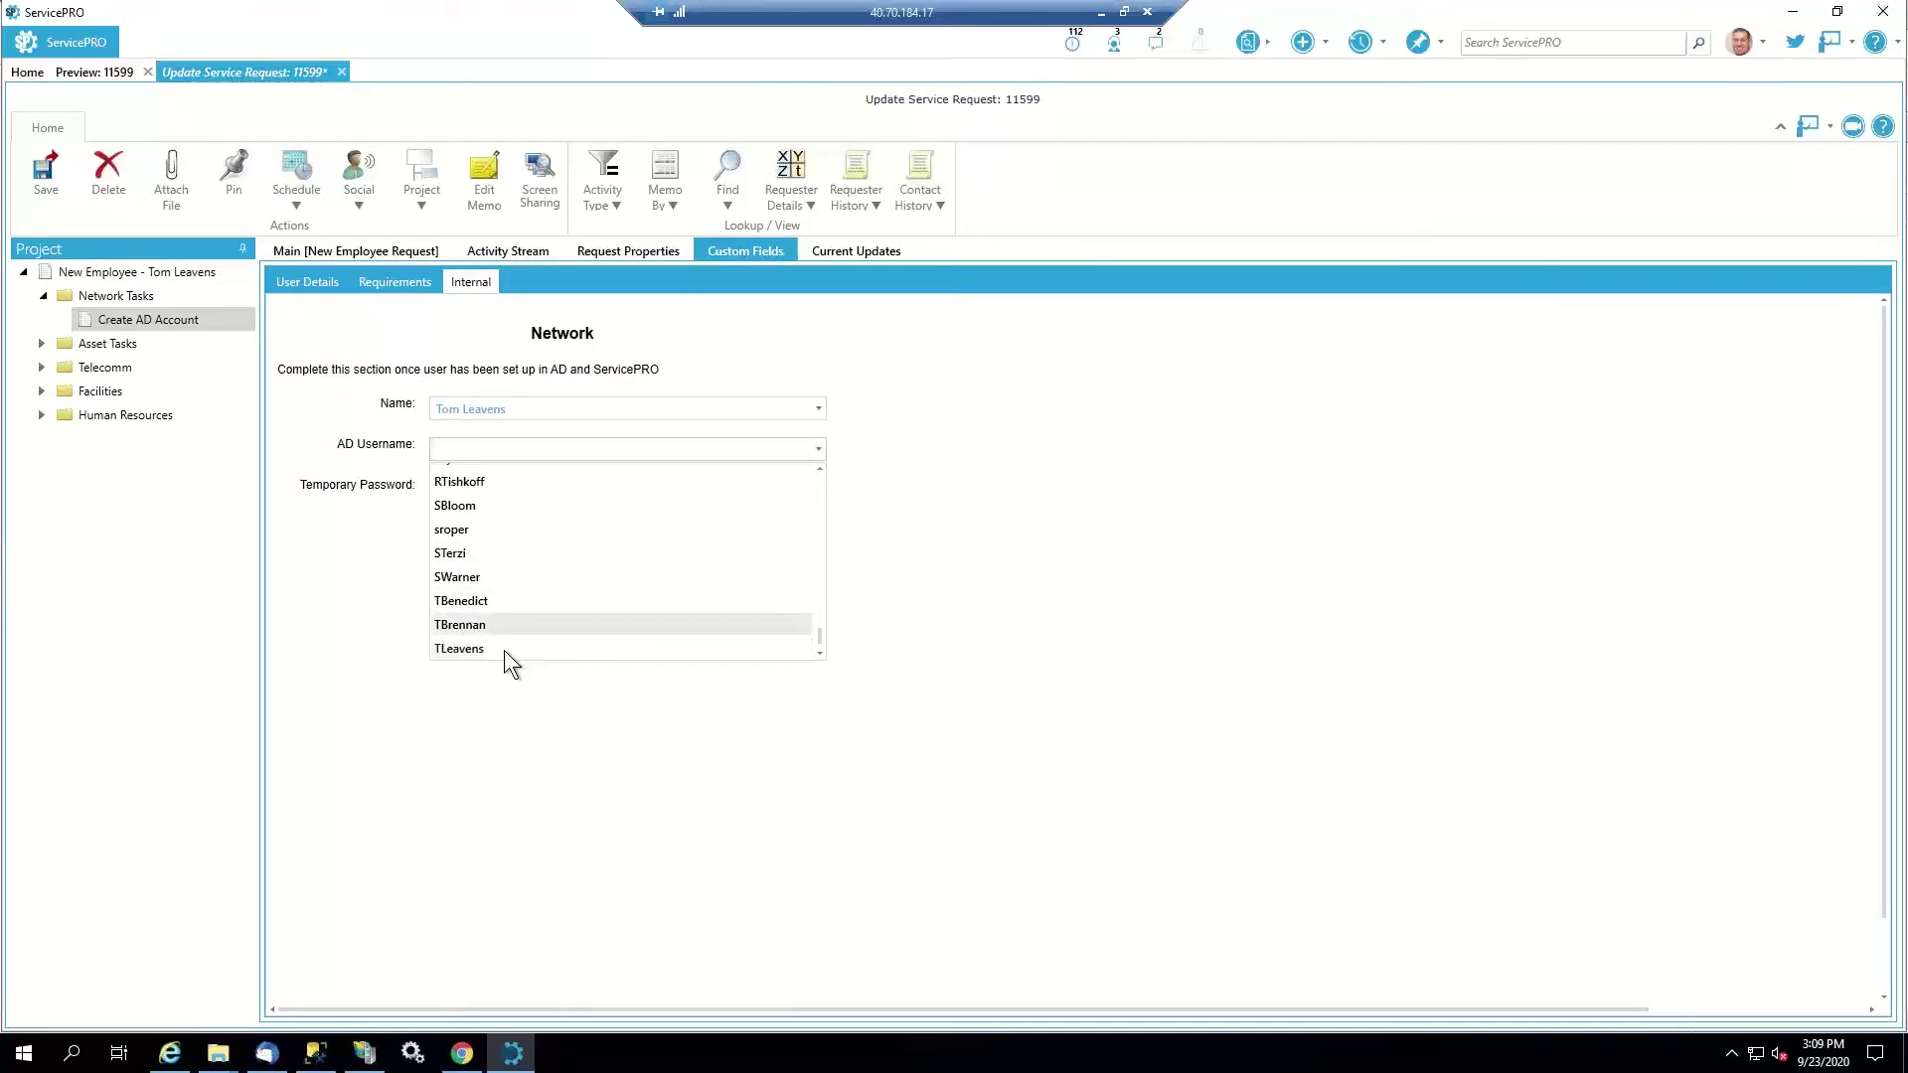
pyautogui.click(496, 651)
pyautogui.click(480, 494)
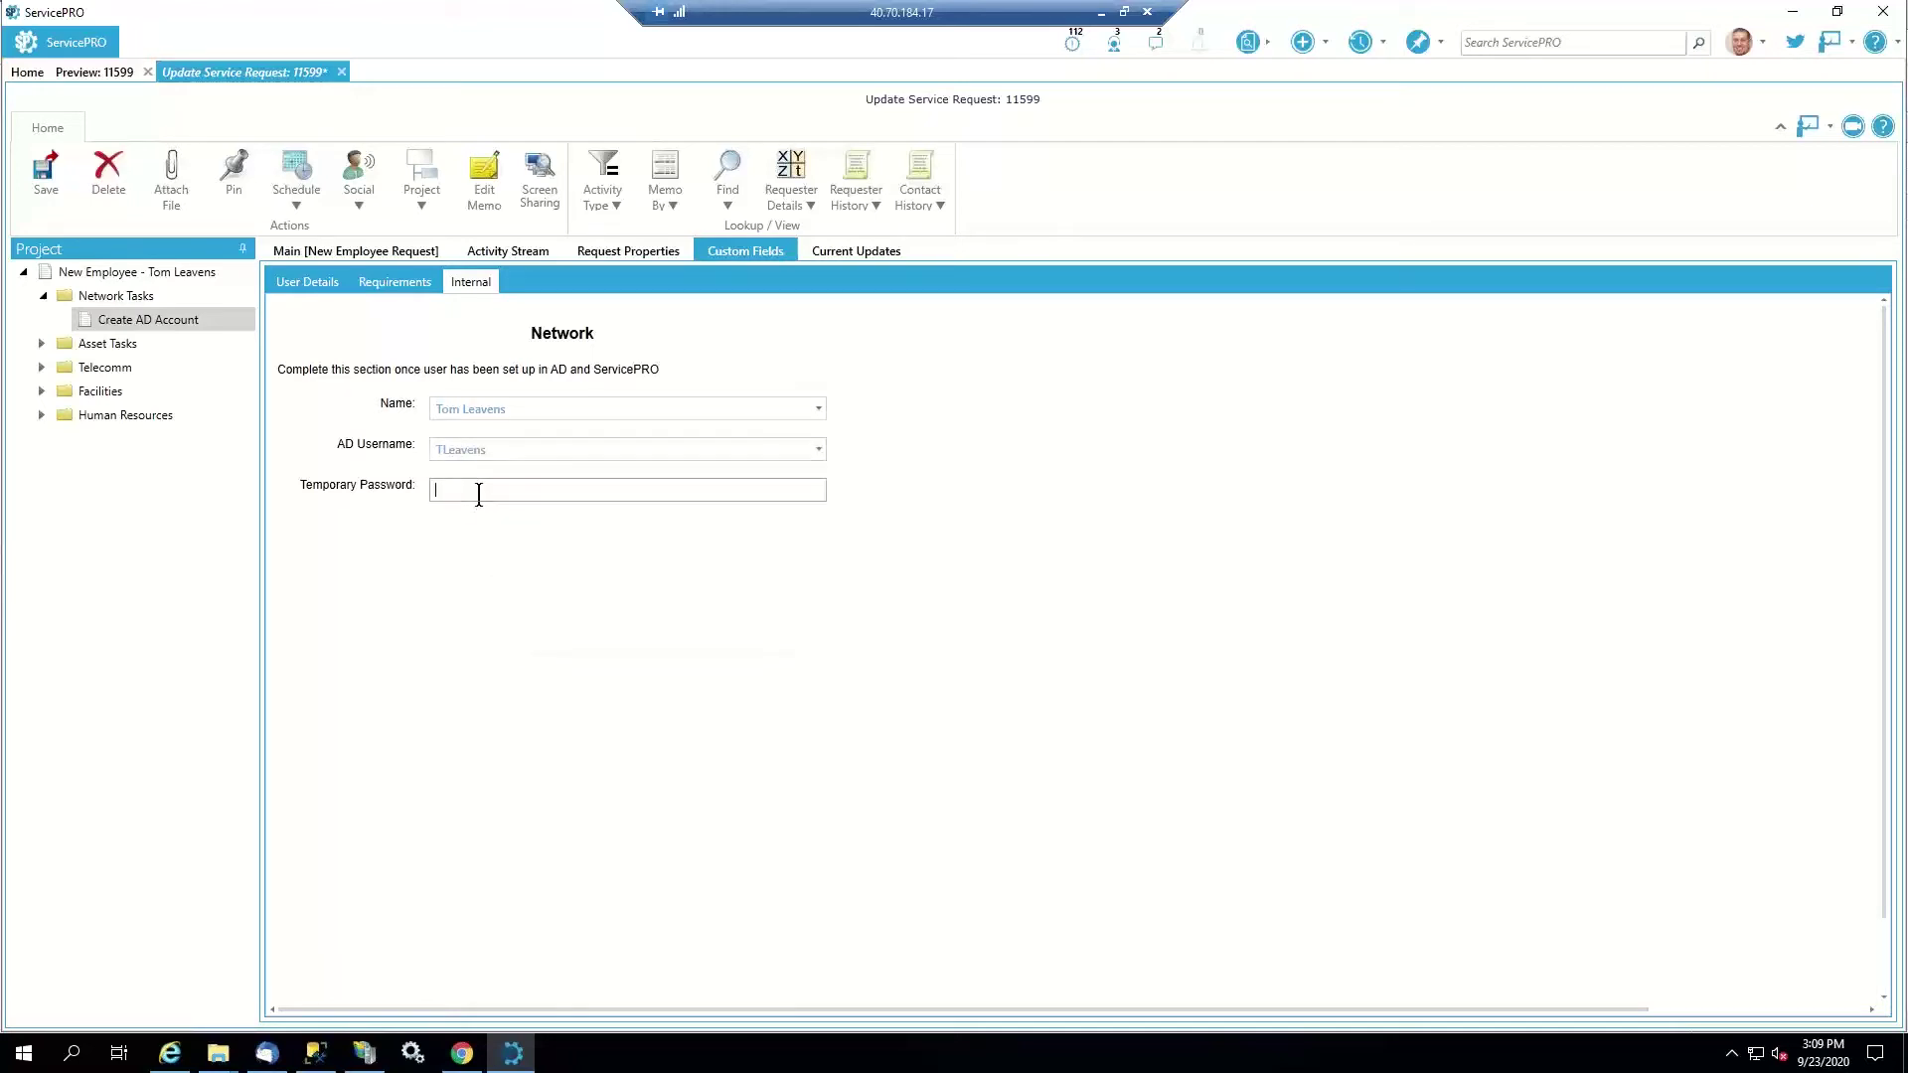
pyautogui.write('ServiceProEval123!')
# On the Main tab, tick Close and save the Create AD Account task without a memo
pyautogui.click(414, 251)
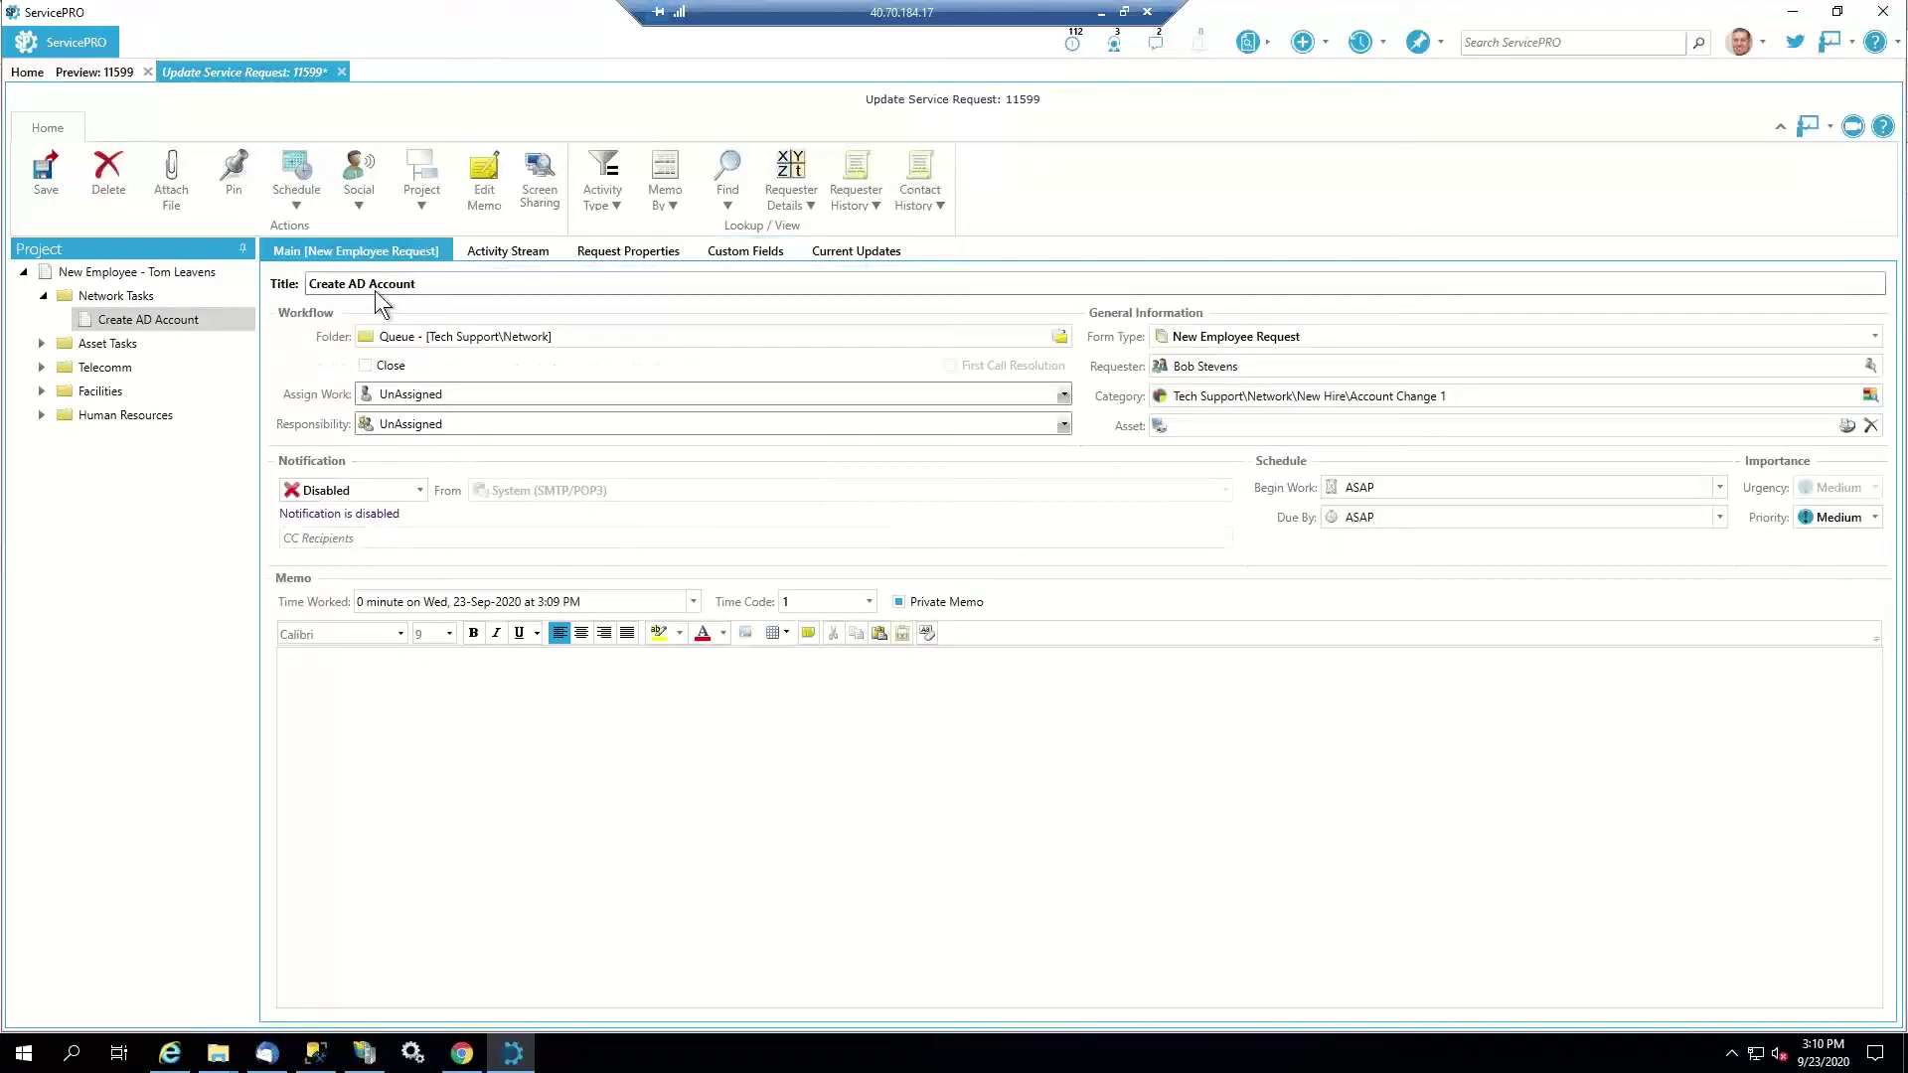
pyautogui.click(366, 366)
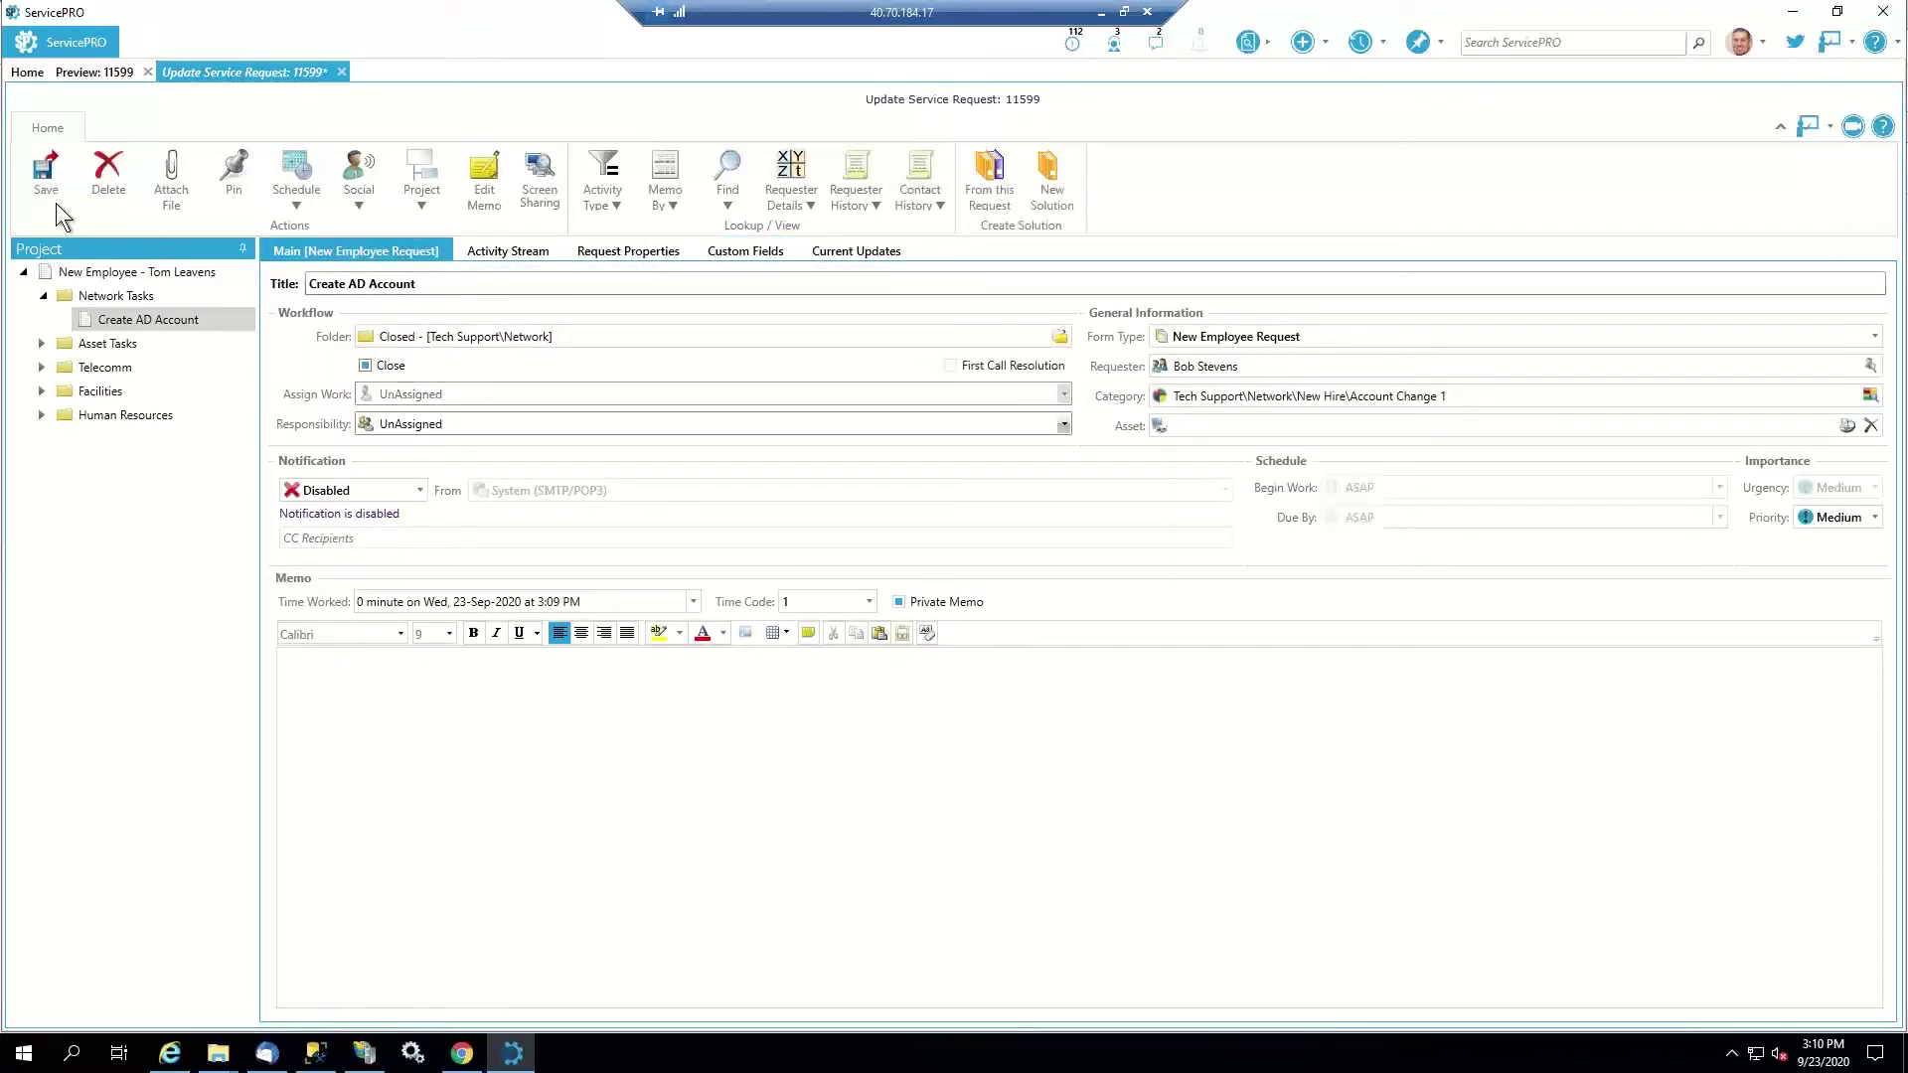
pyautogui.click(46, 177)
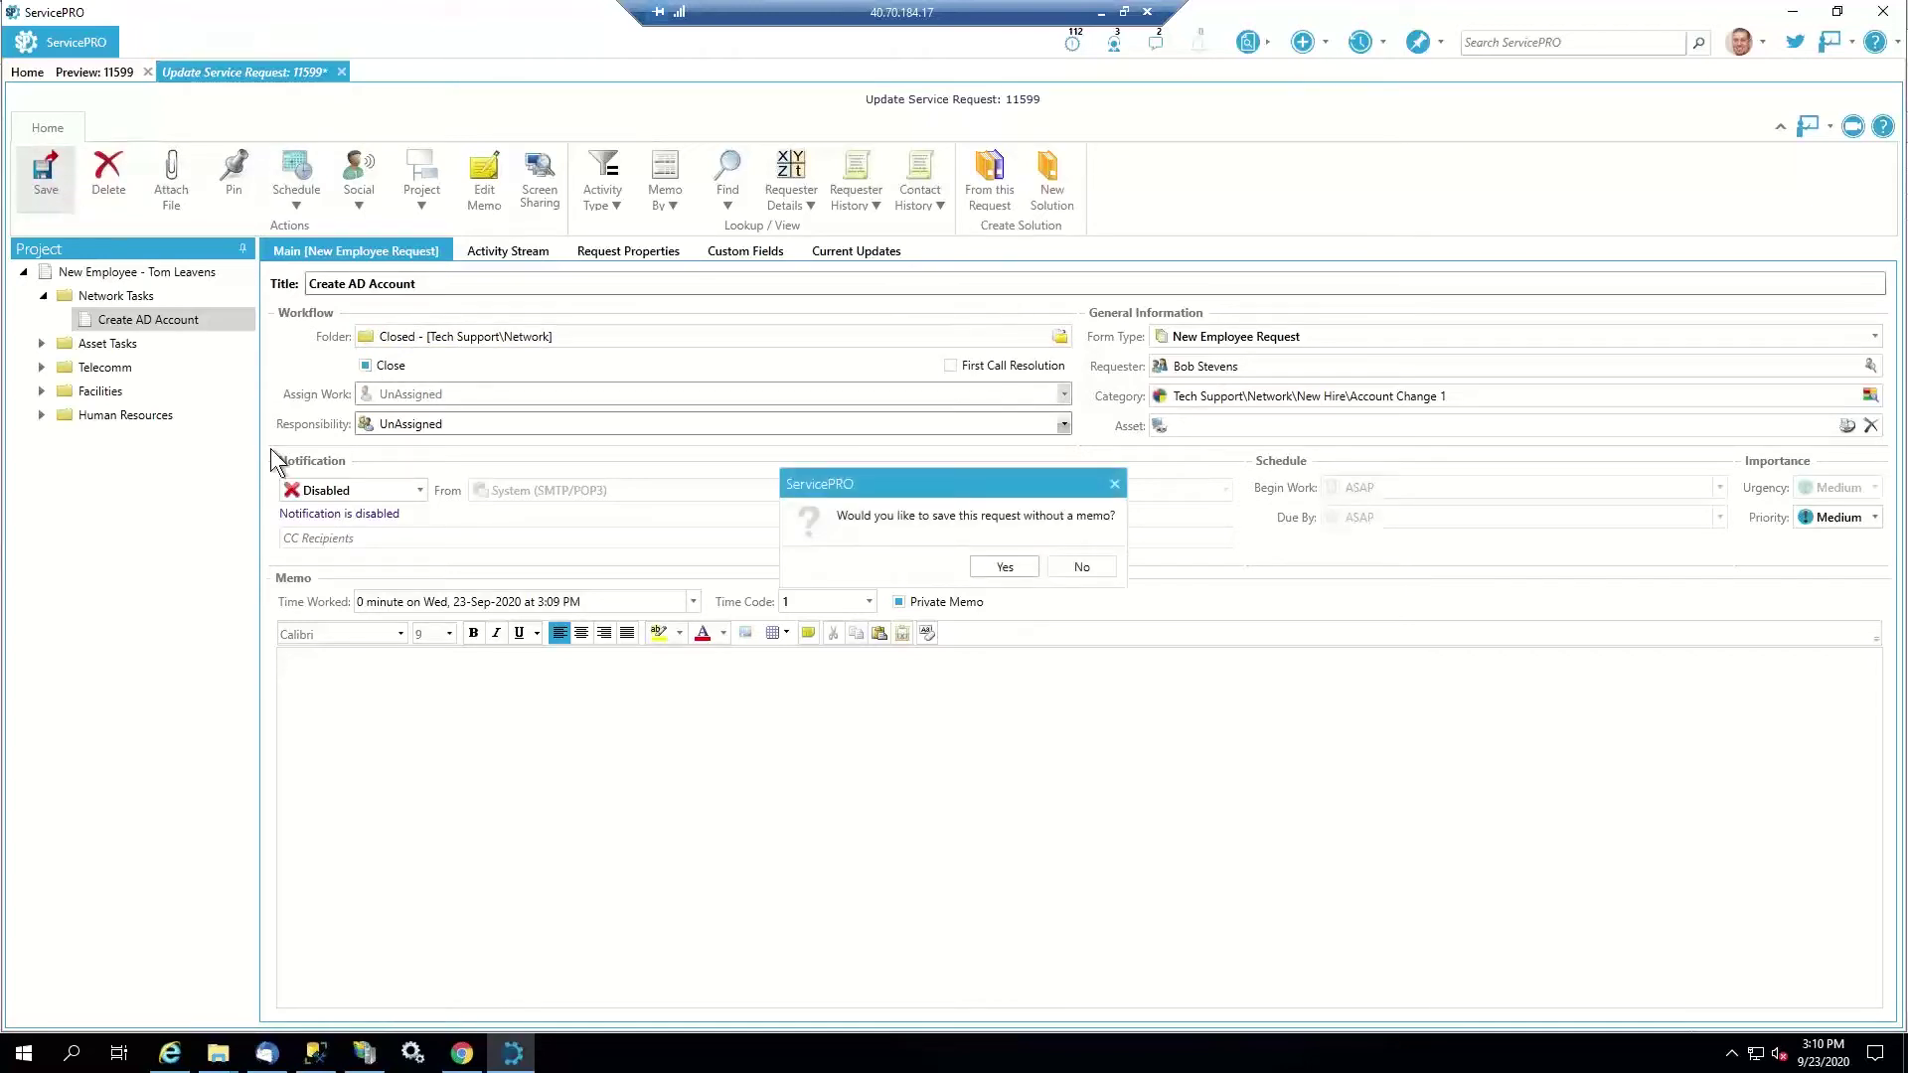
pyautogui.click(1002, 566)
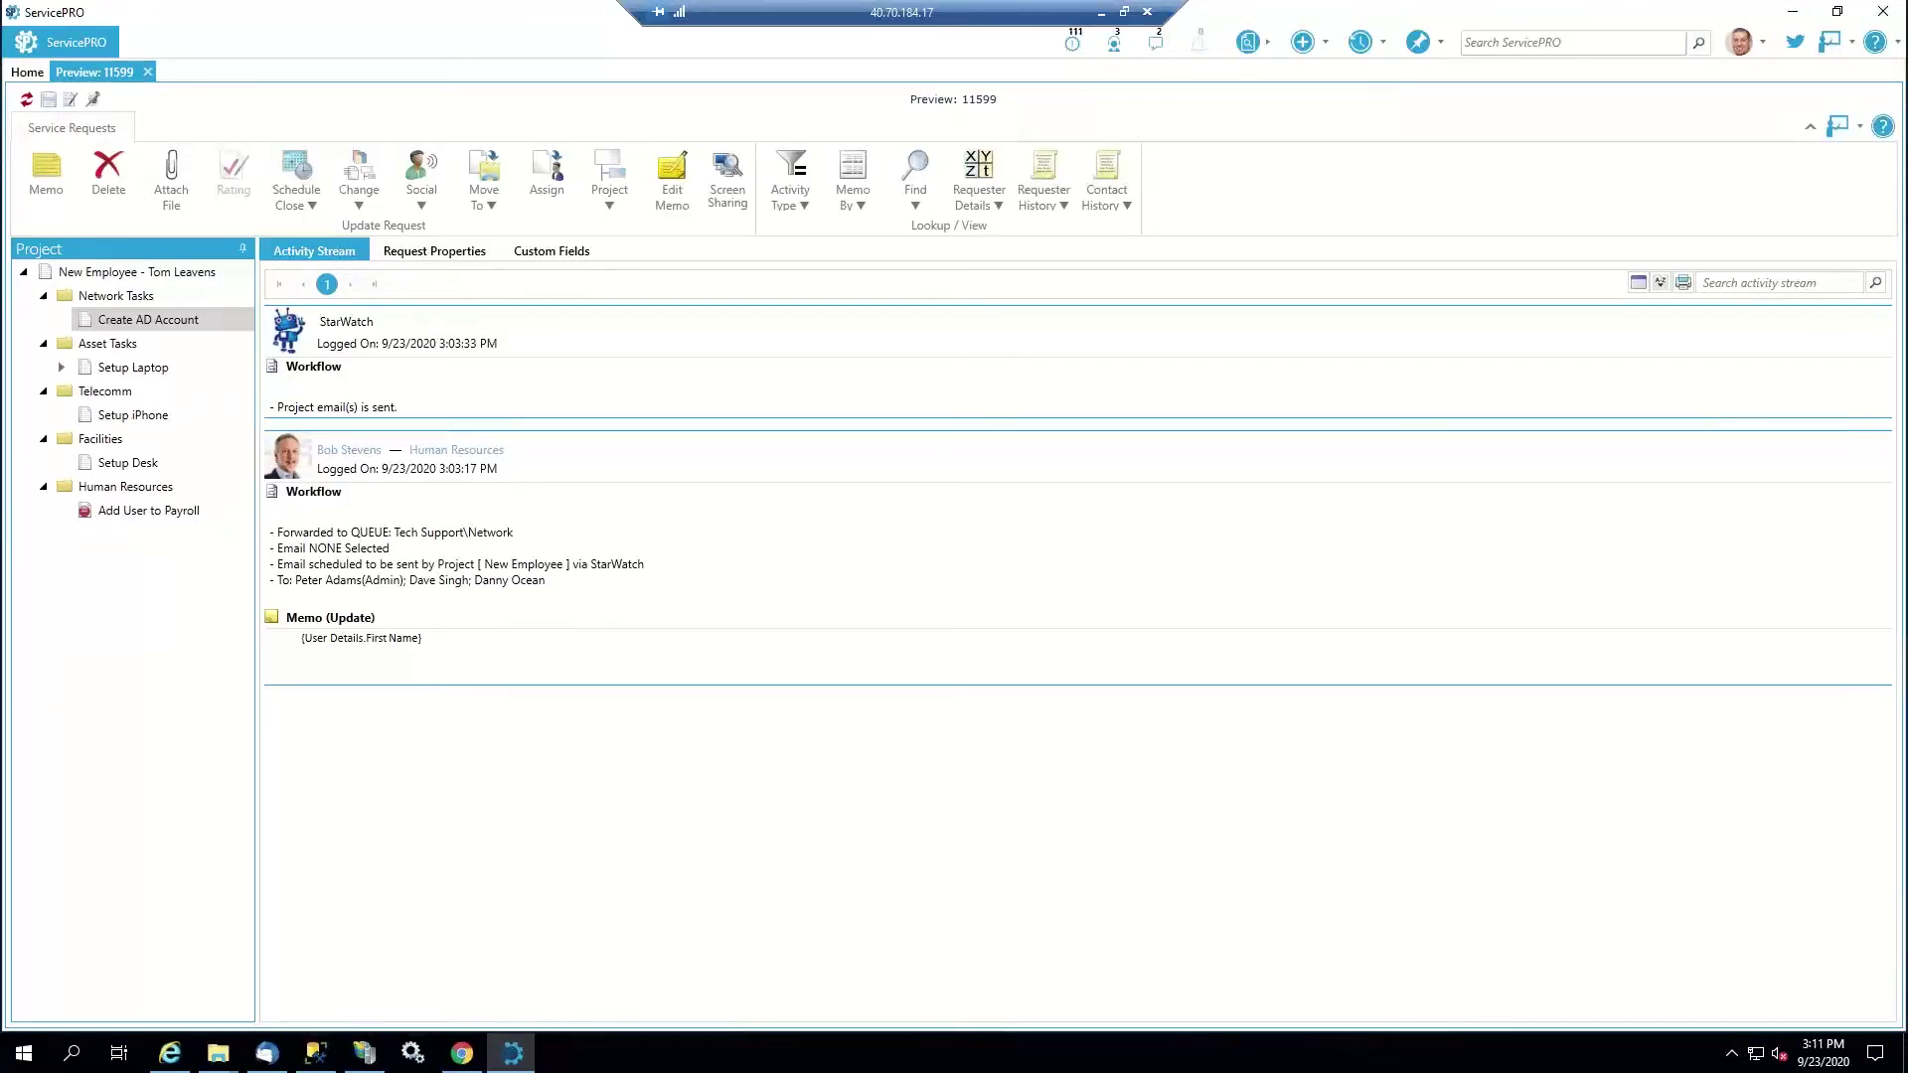
pyautogui.click(78, 44)
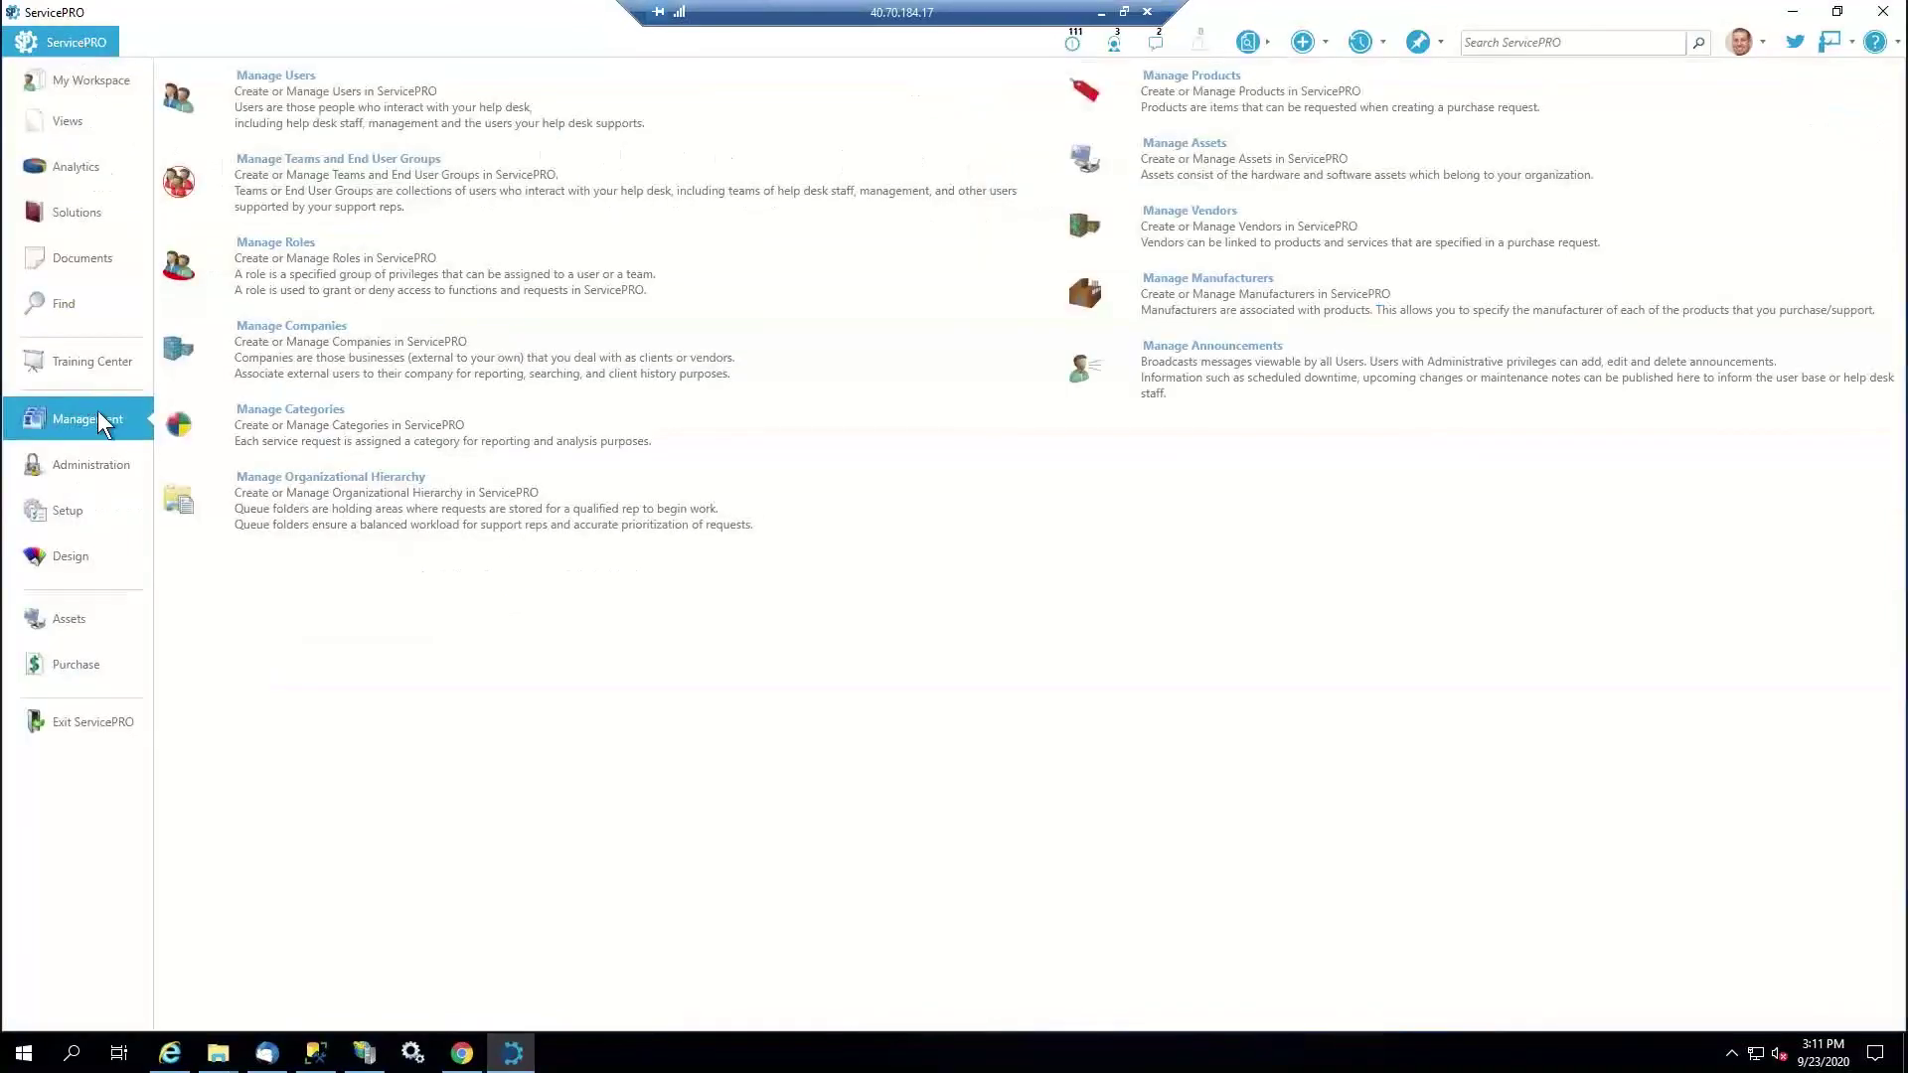
pyautogui.click(284, 78)
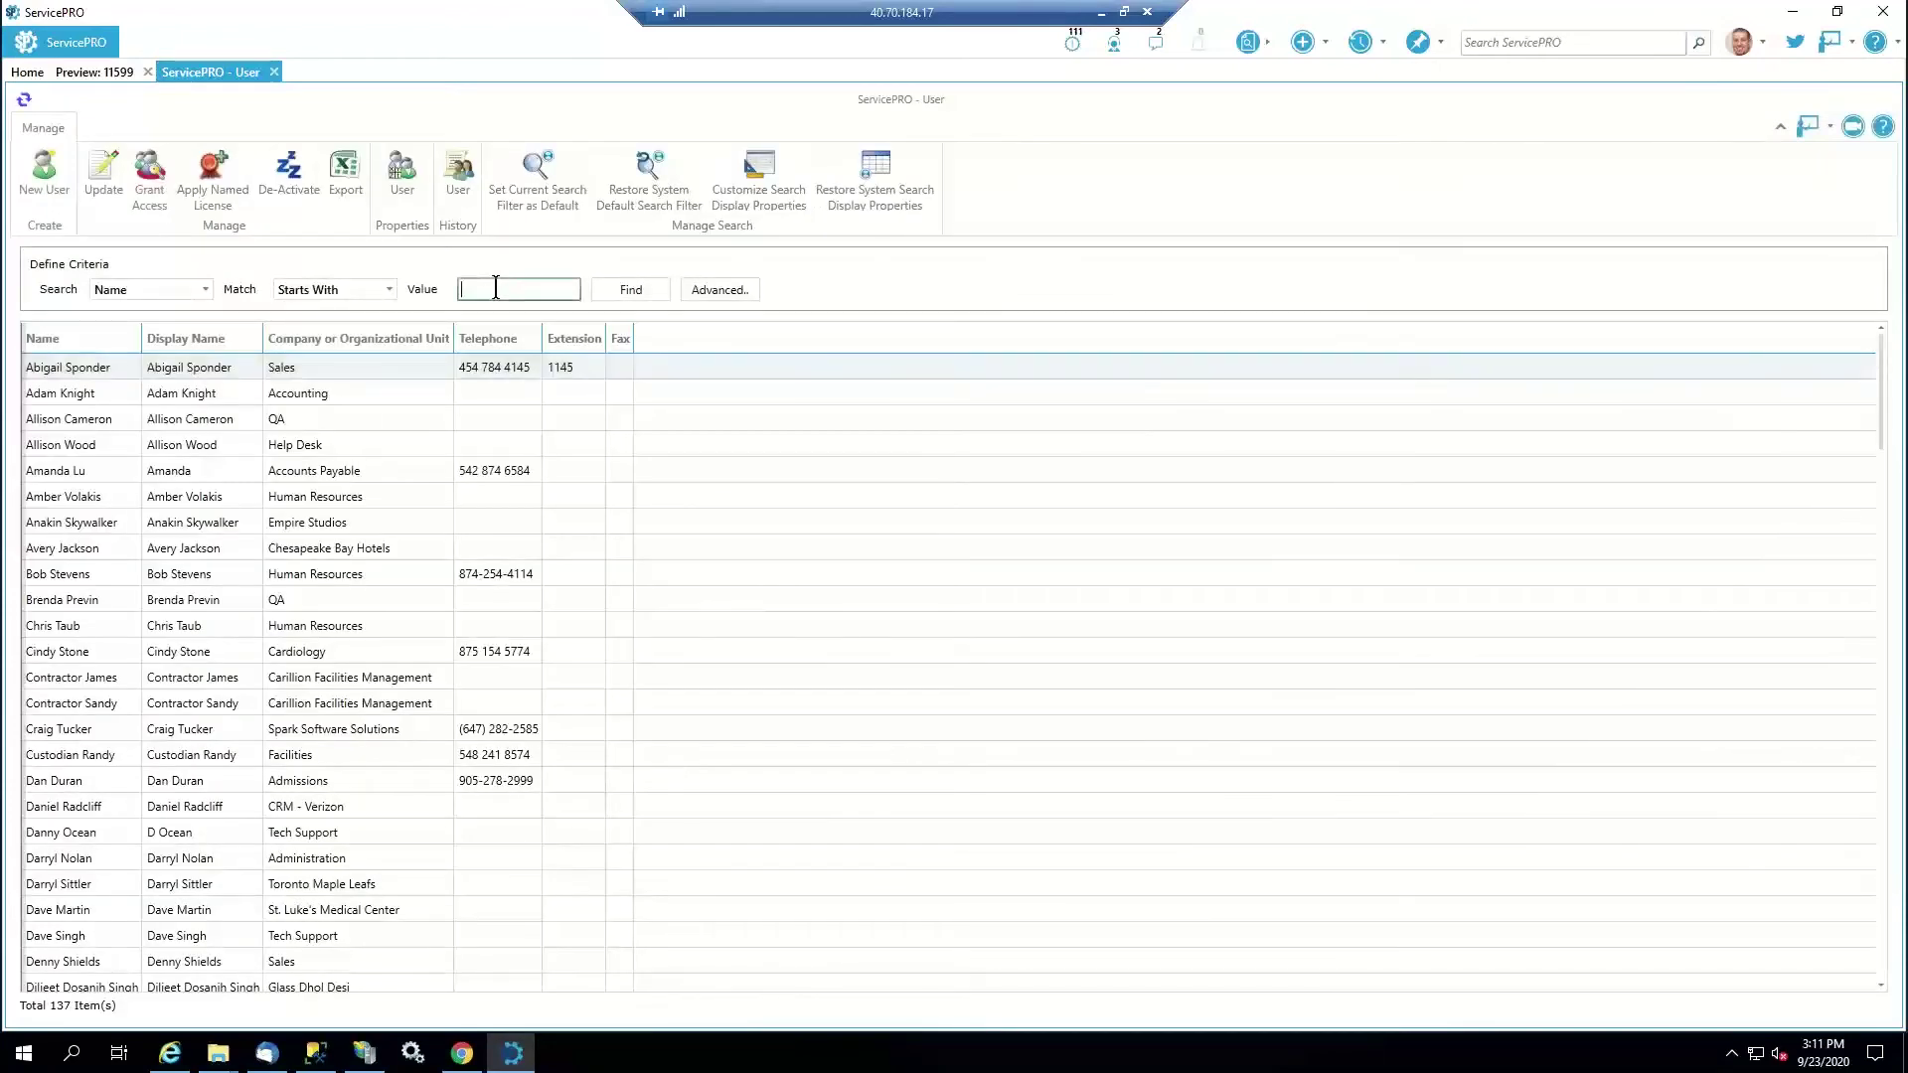
pyautogui.click(615, 283)
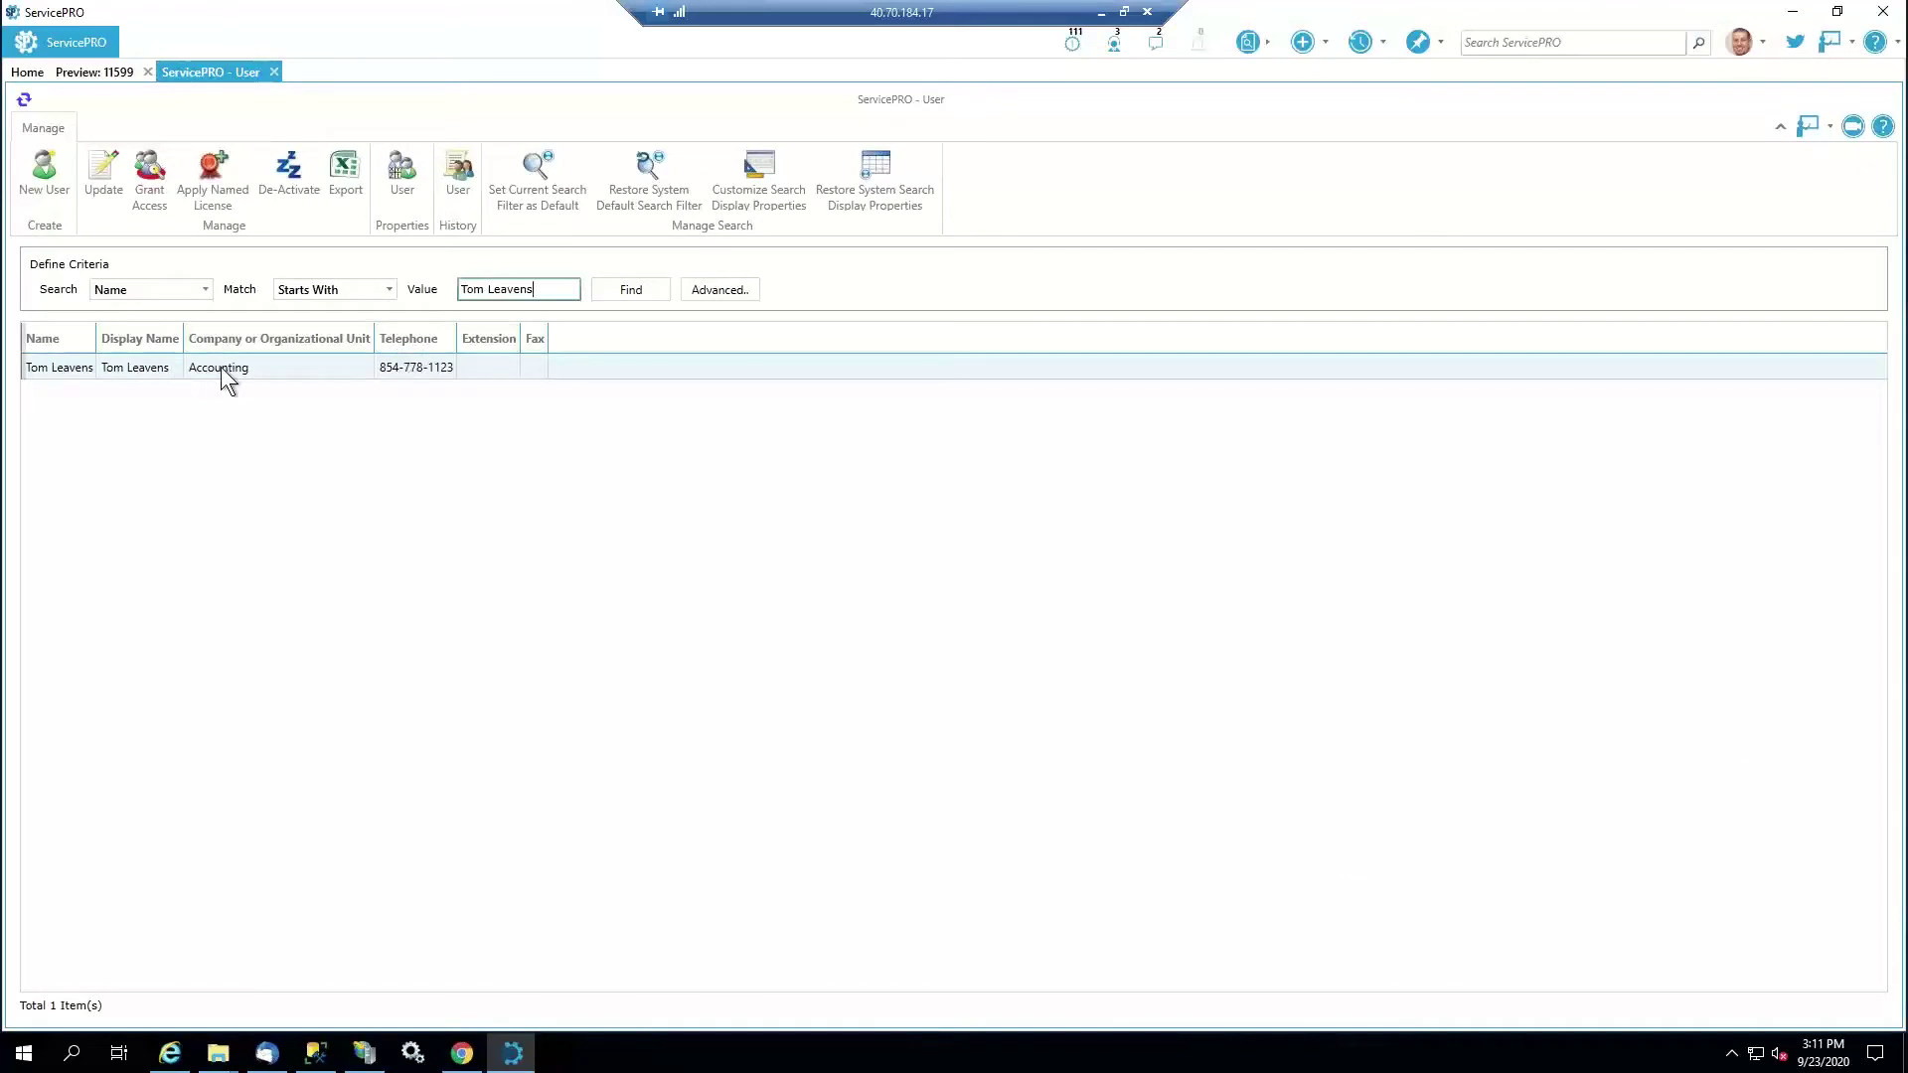
pyautogui.click(221, 367)
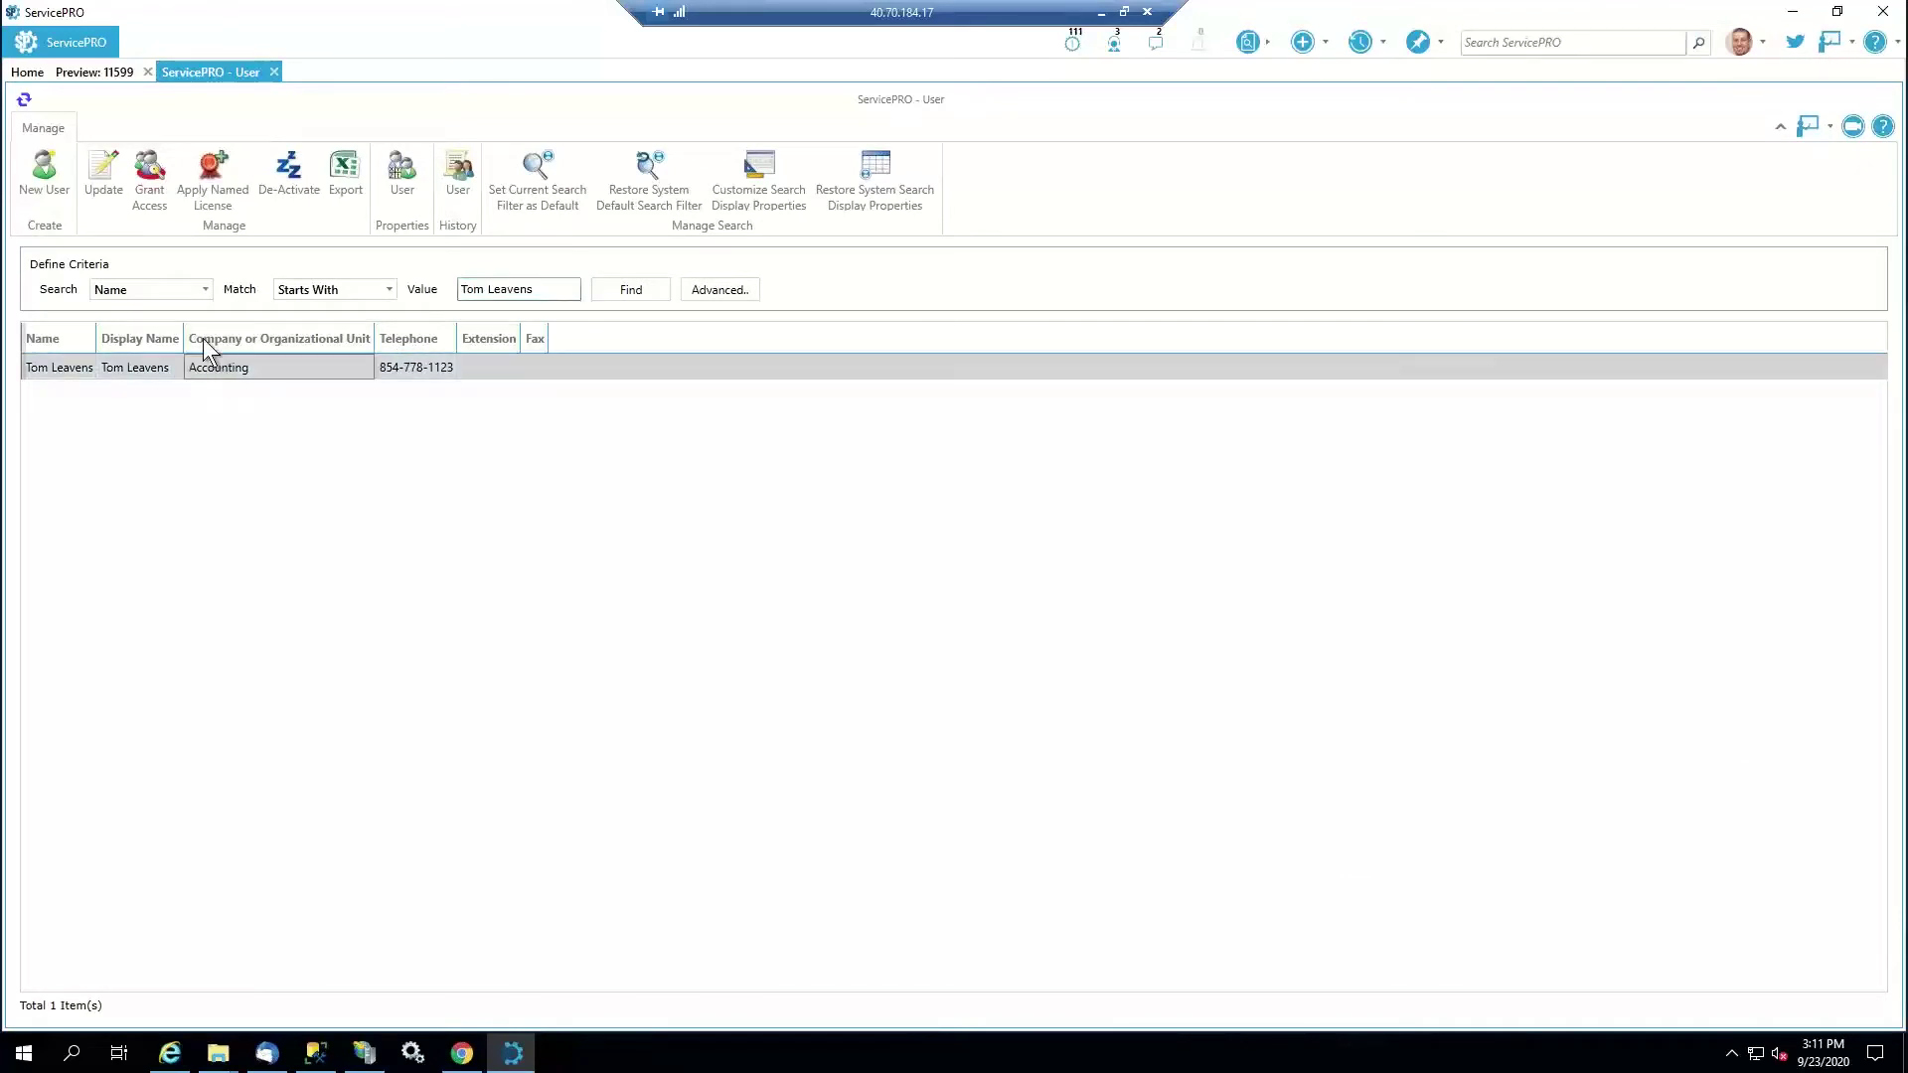
pyautogui.click(99, 179)
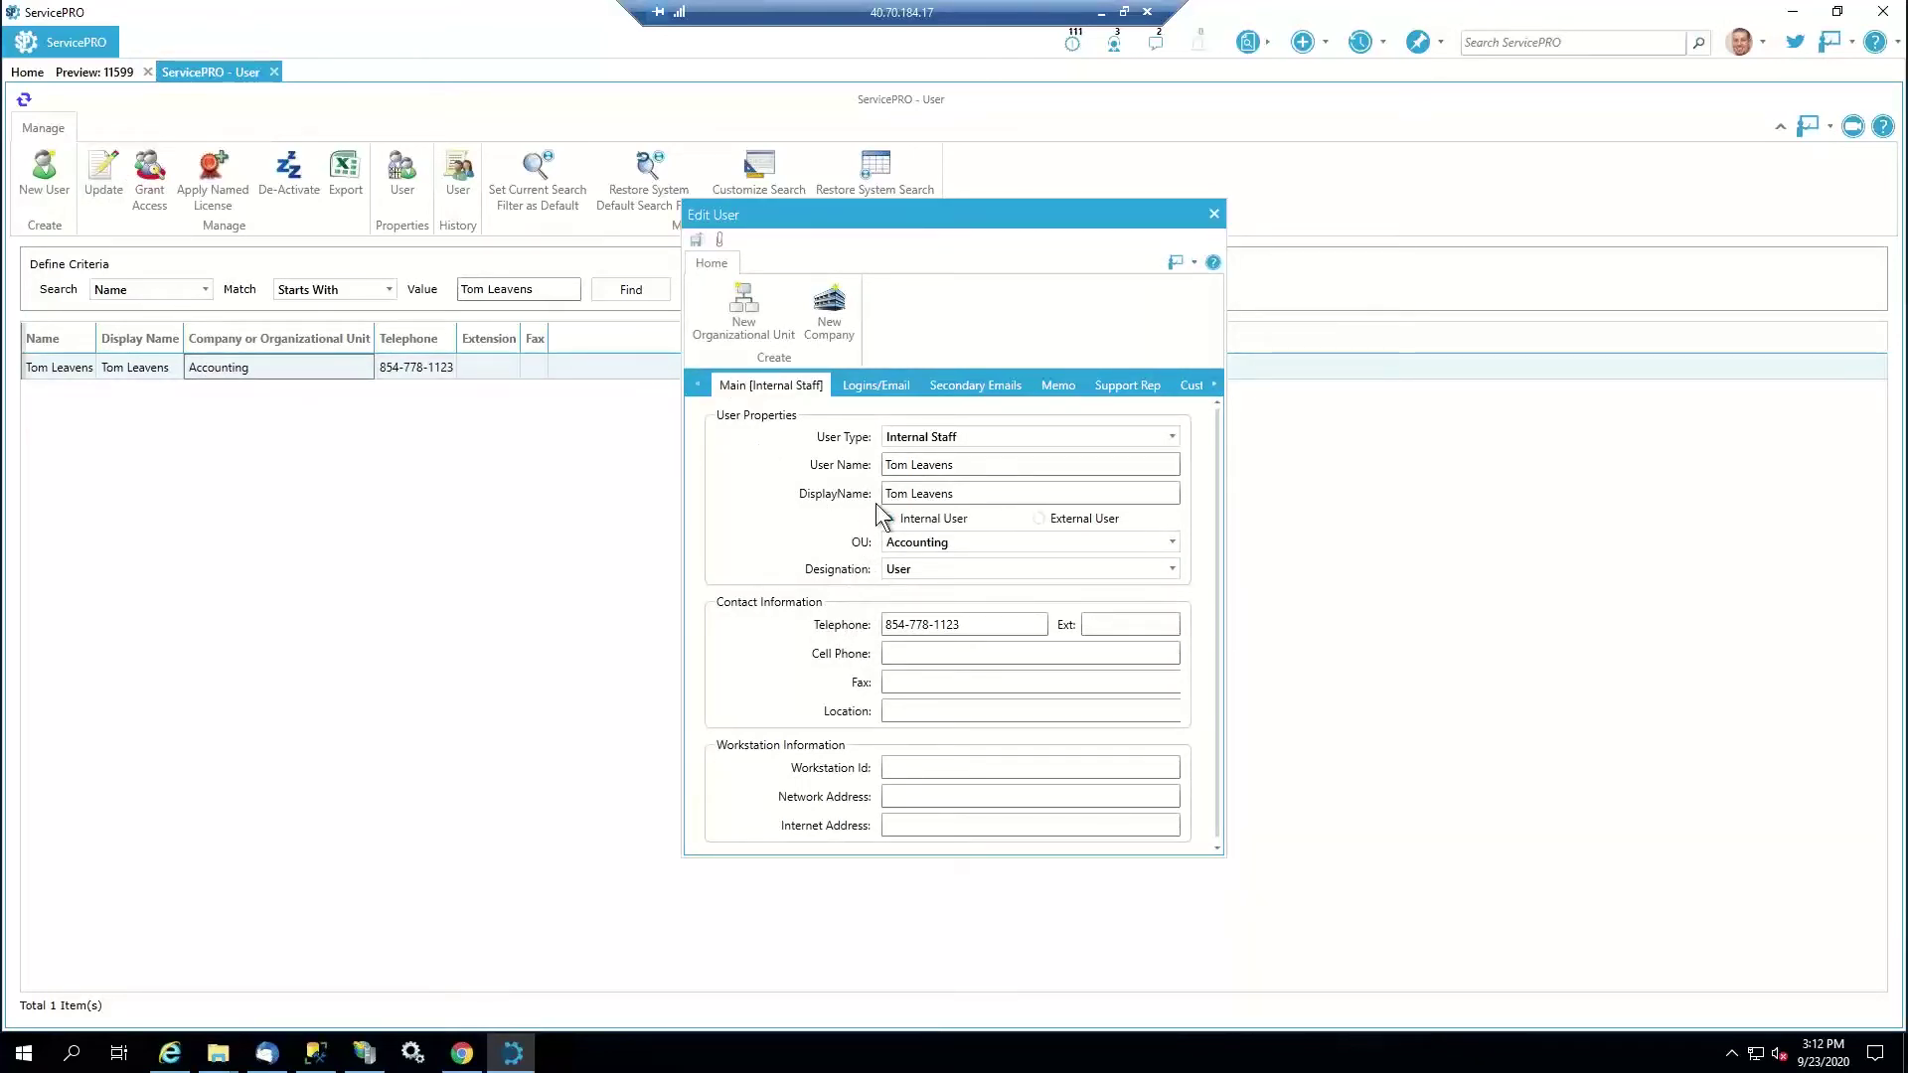
pyautogui.click(862, 385)
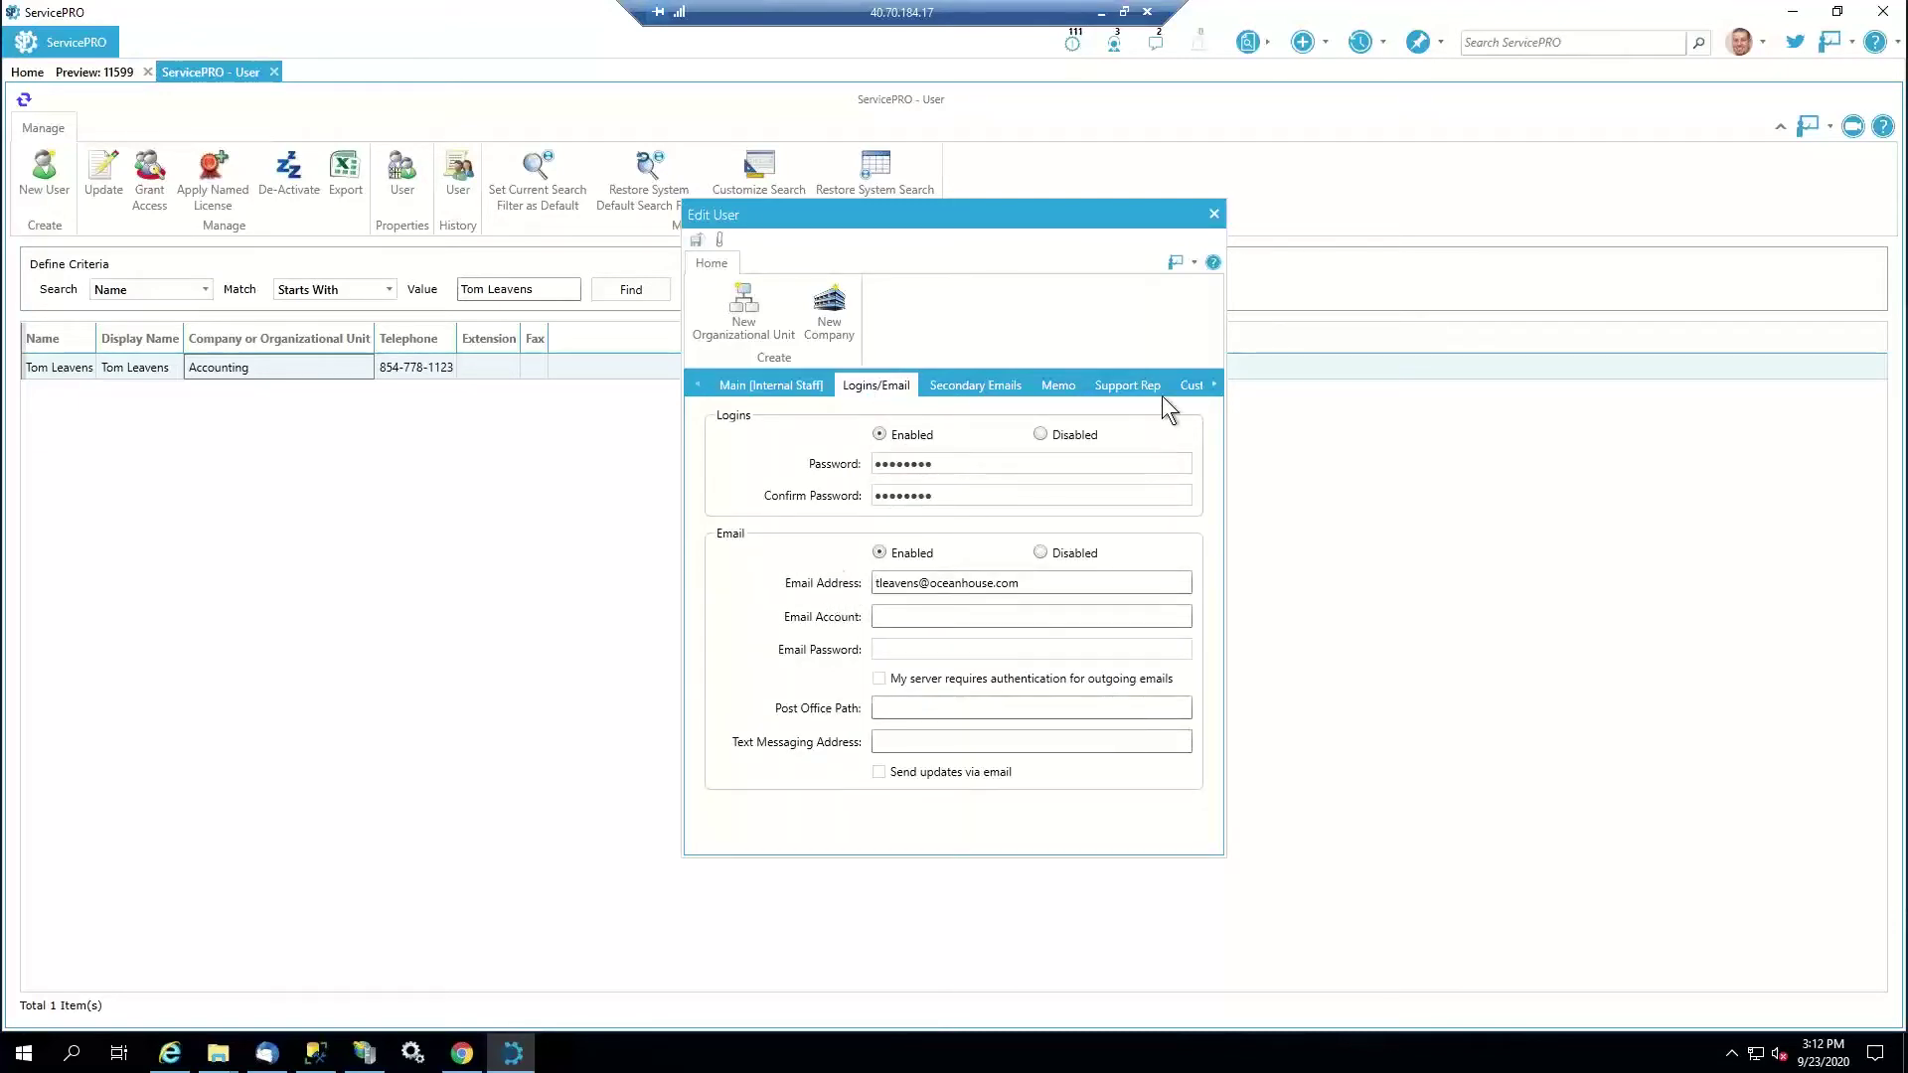
pyautogui.click(1193, 385)
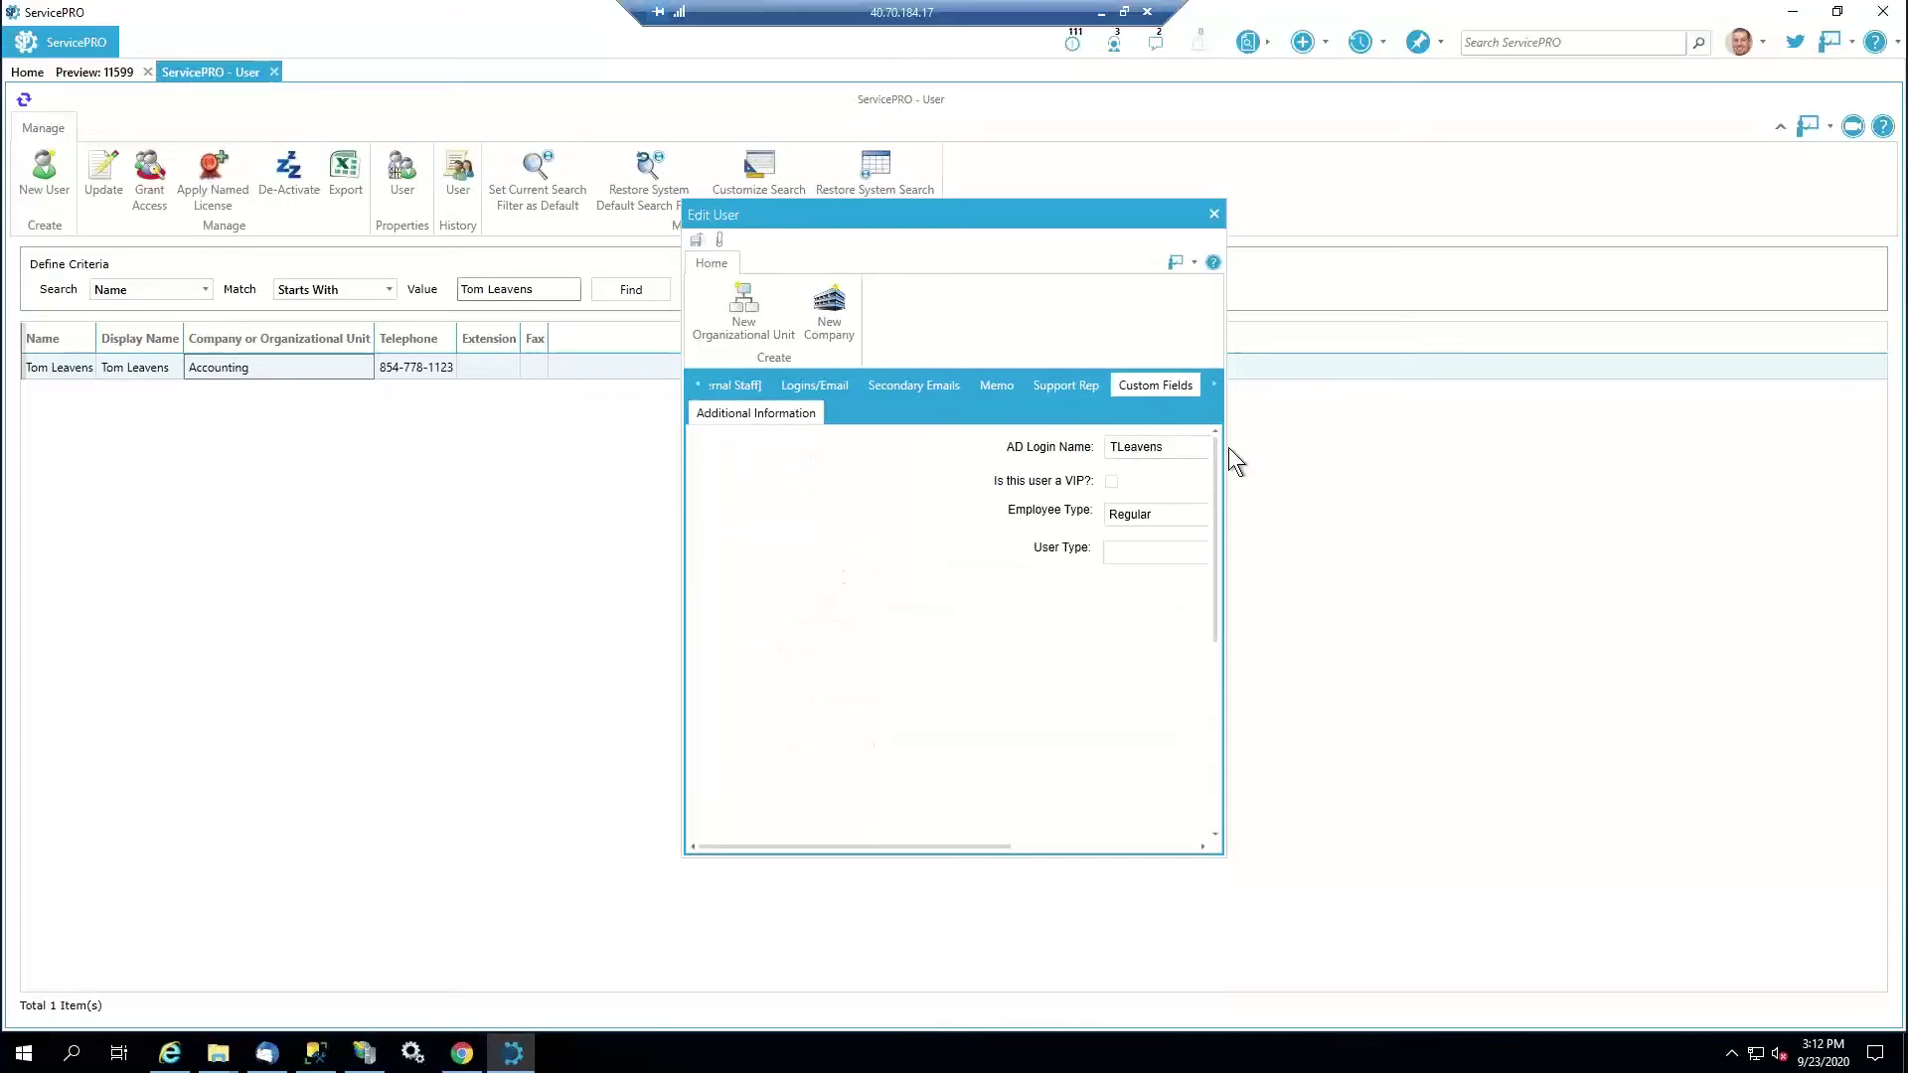
pyautogui.moveTo(1238, 445); pyautogui.dragTo(1568, 444)
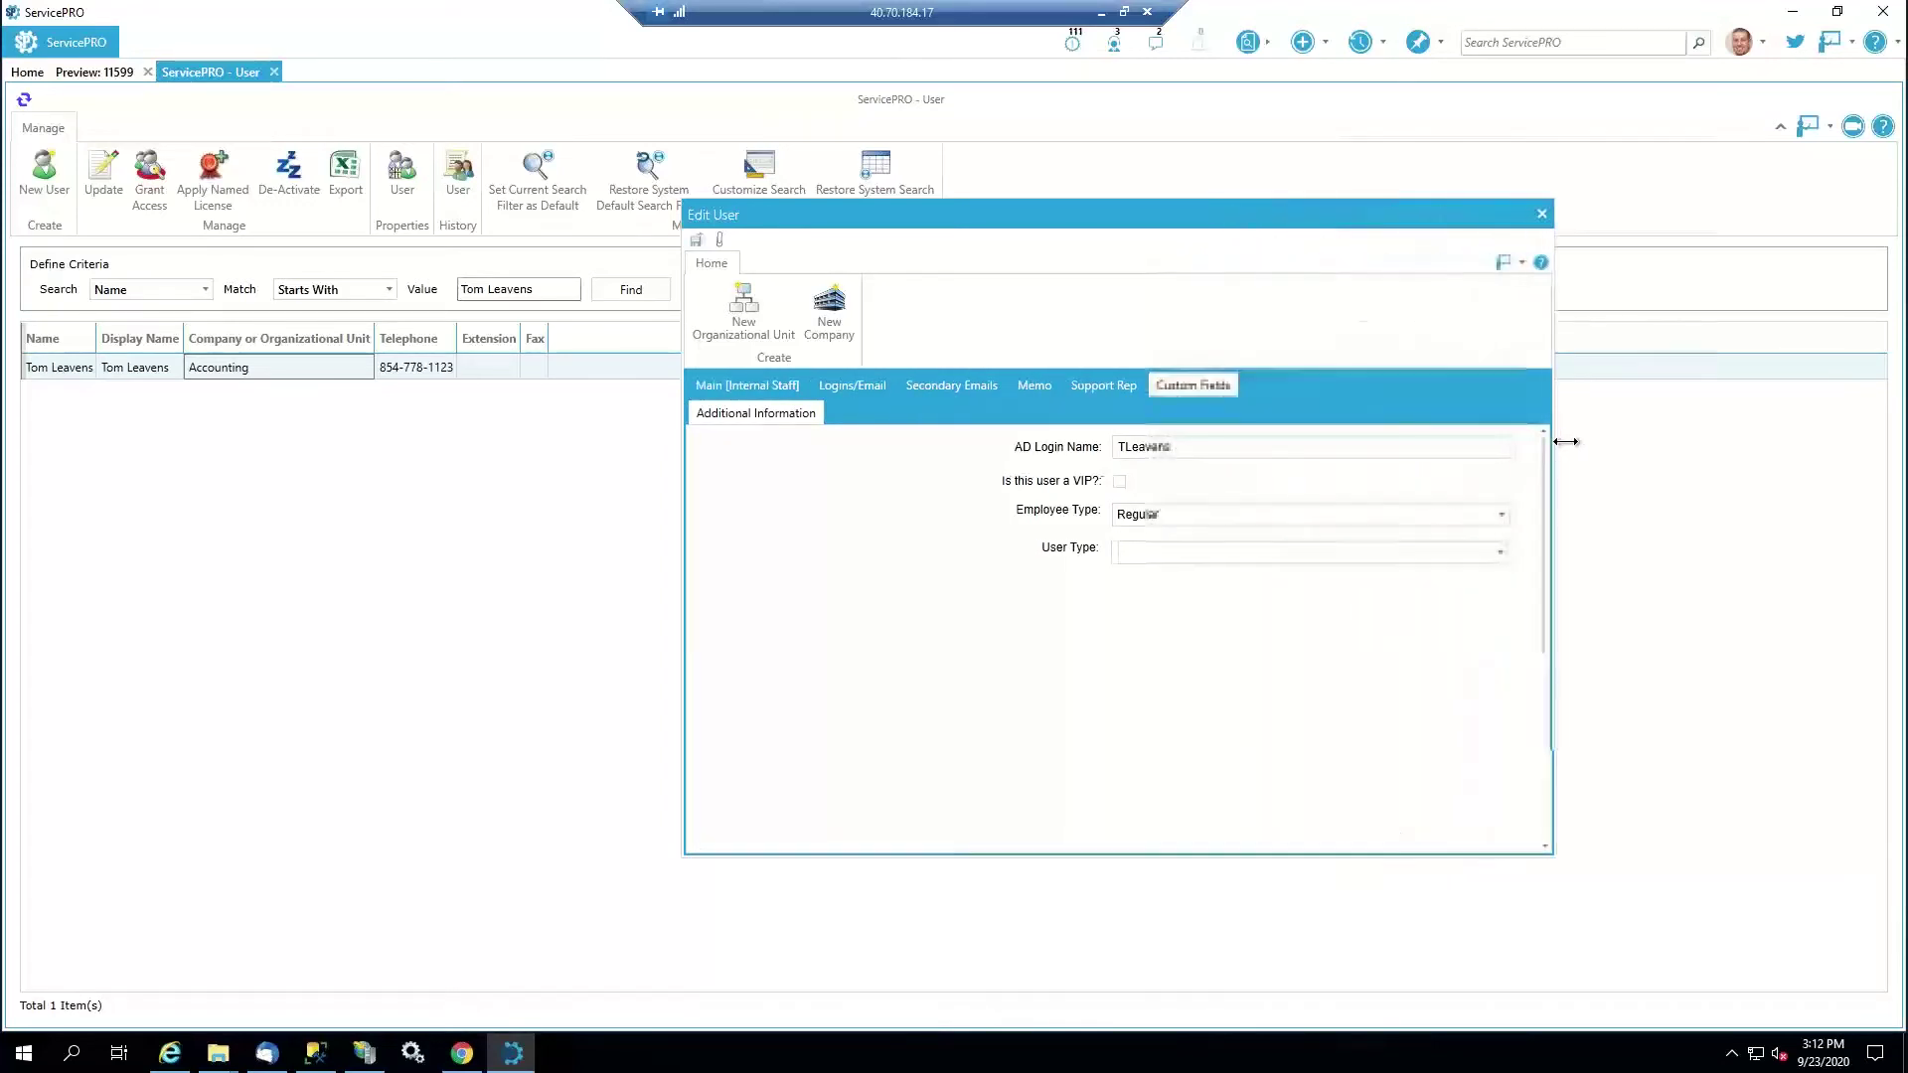
pyautogui.moveTo(1021, 213); pyautogui.dragTo(853, 191)
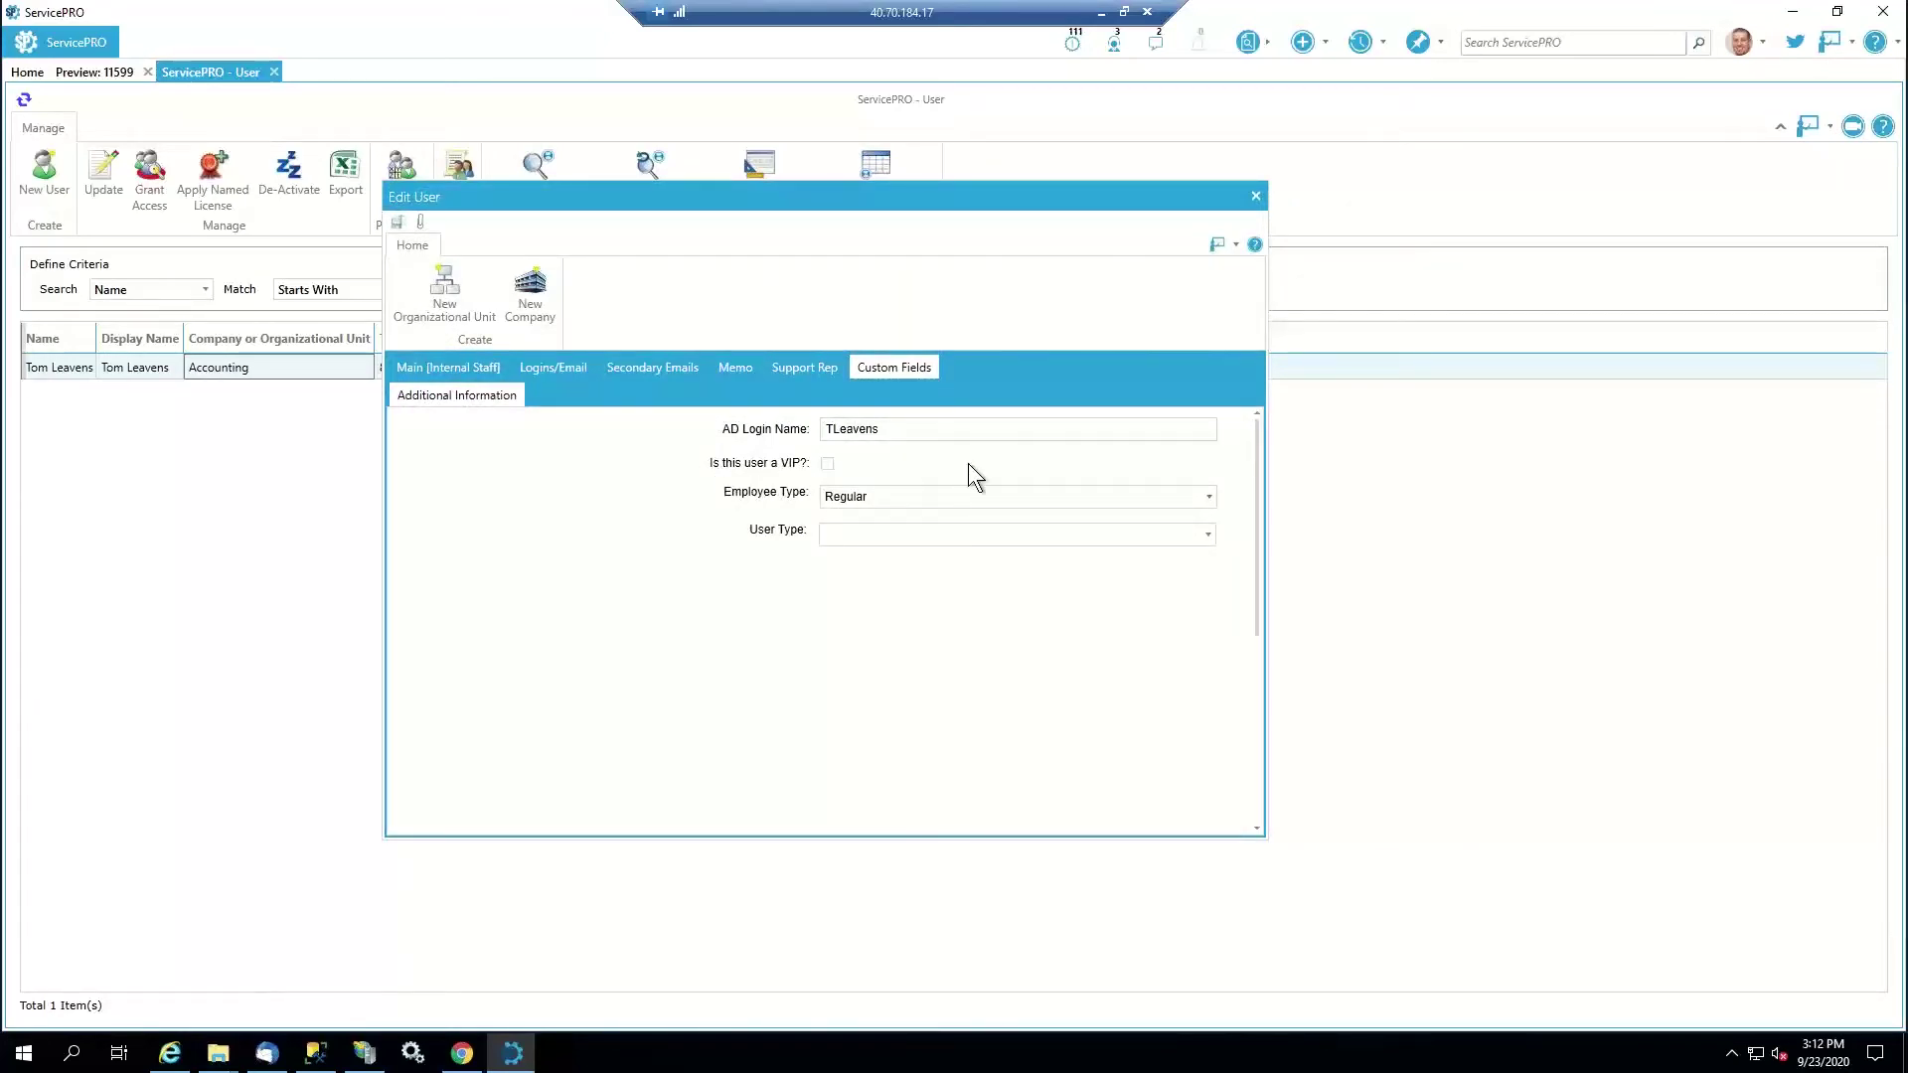
pyautogui.click(1257, 195)
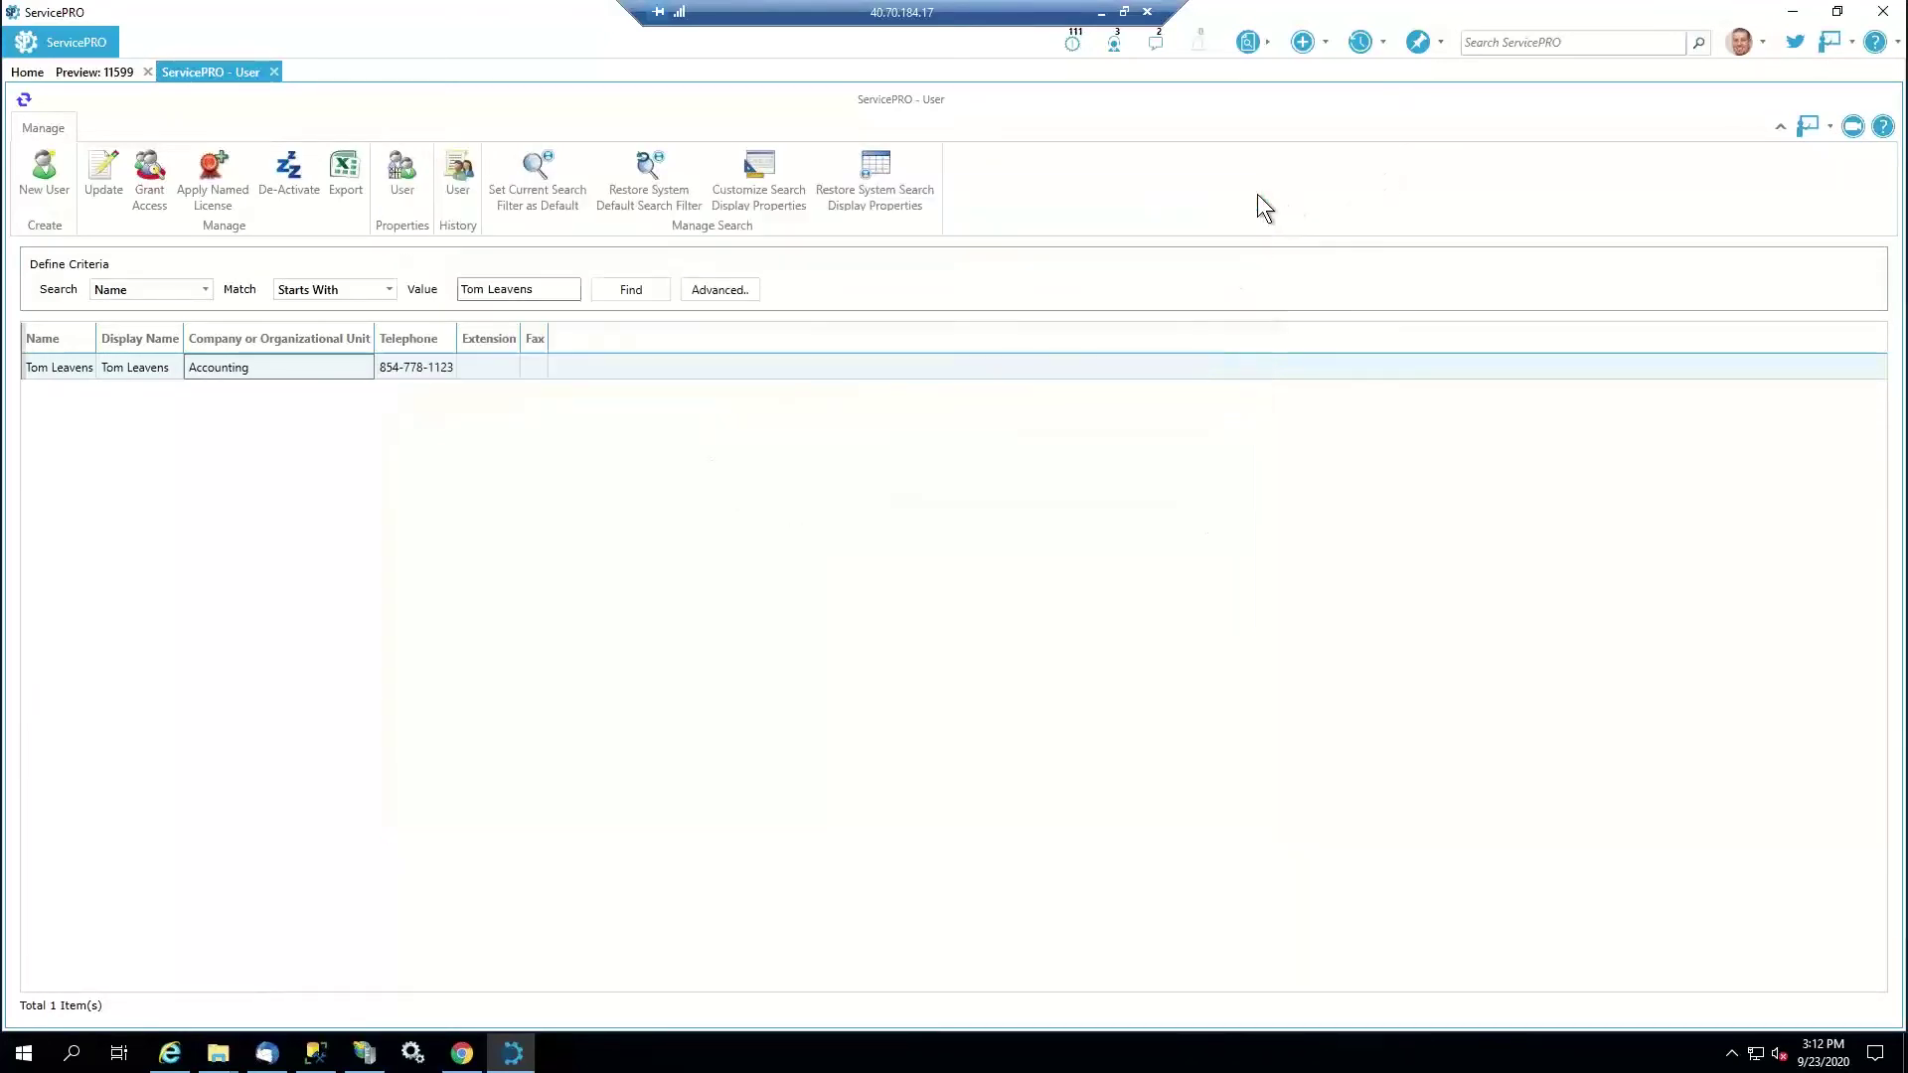
pyautogui.click(275, 72)
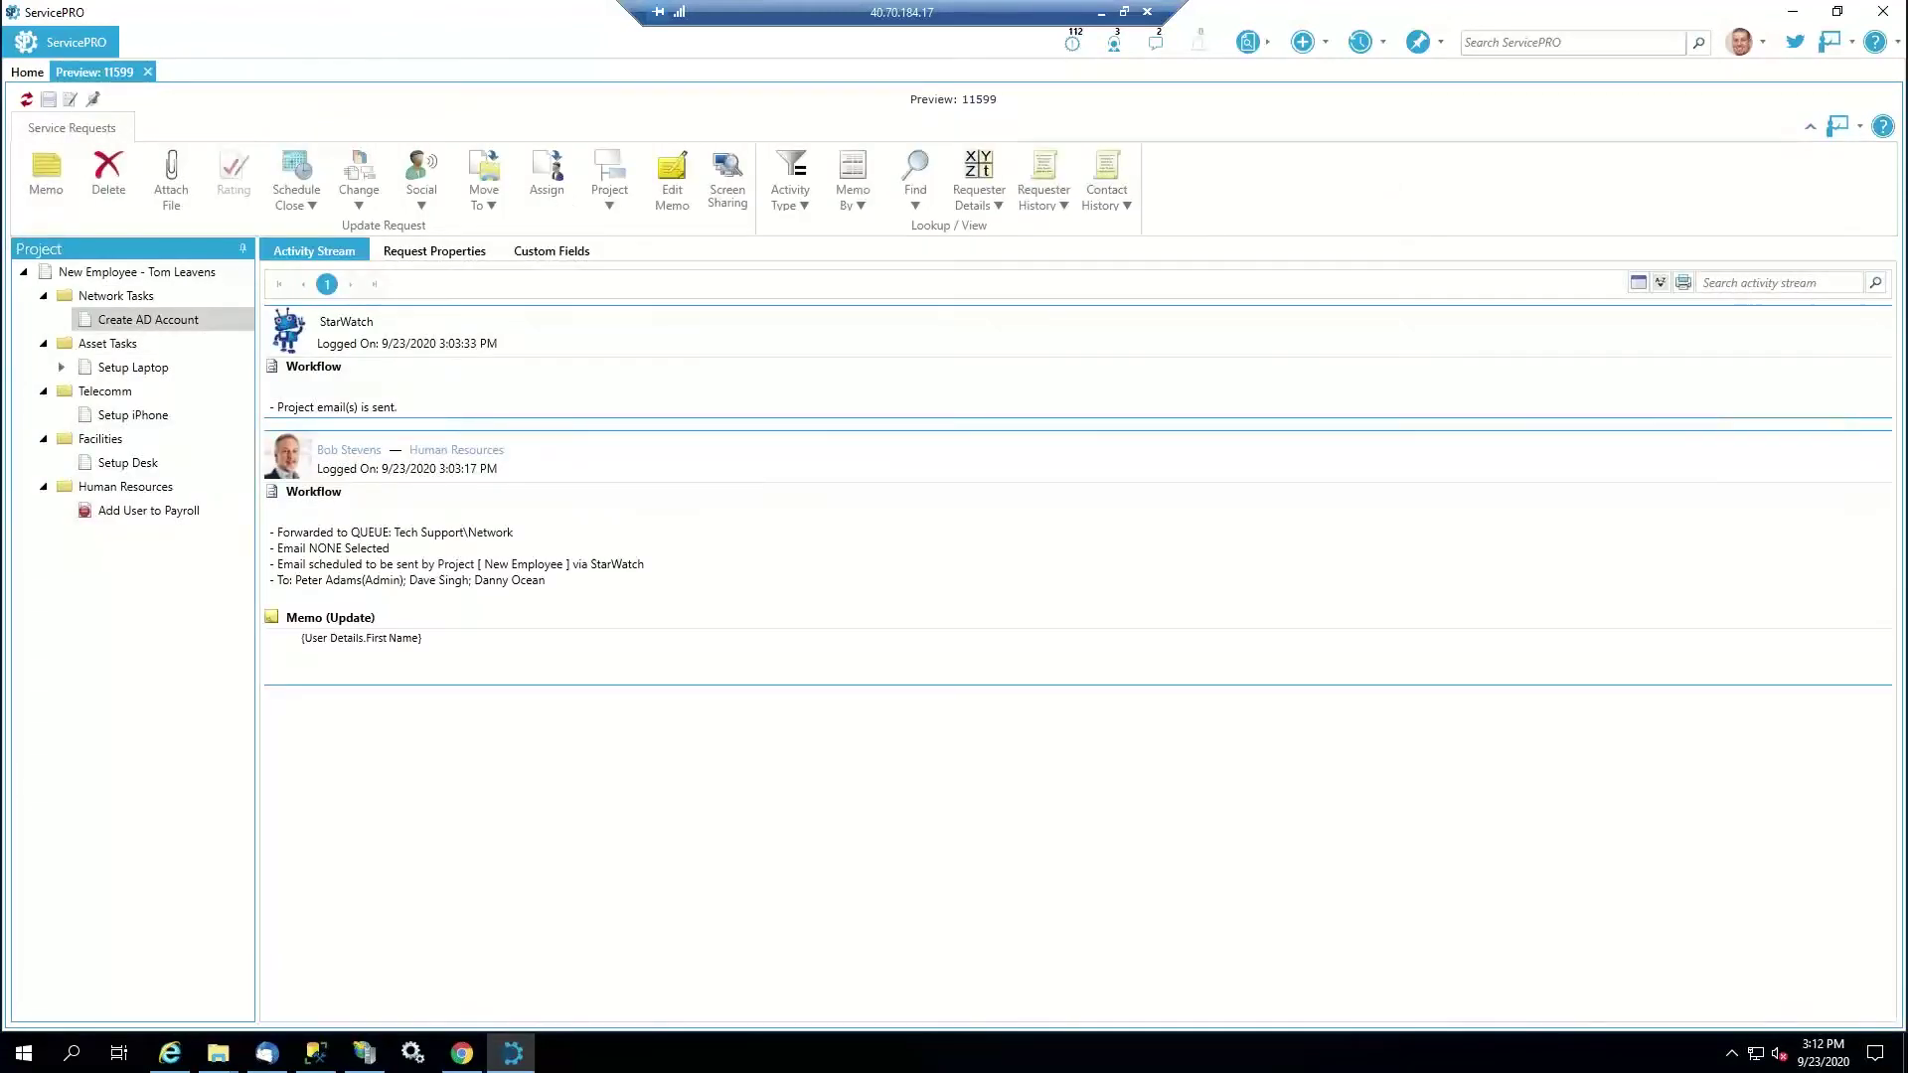
pyautogui.click(267, 1053)
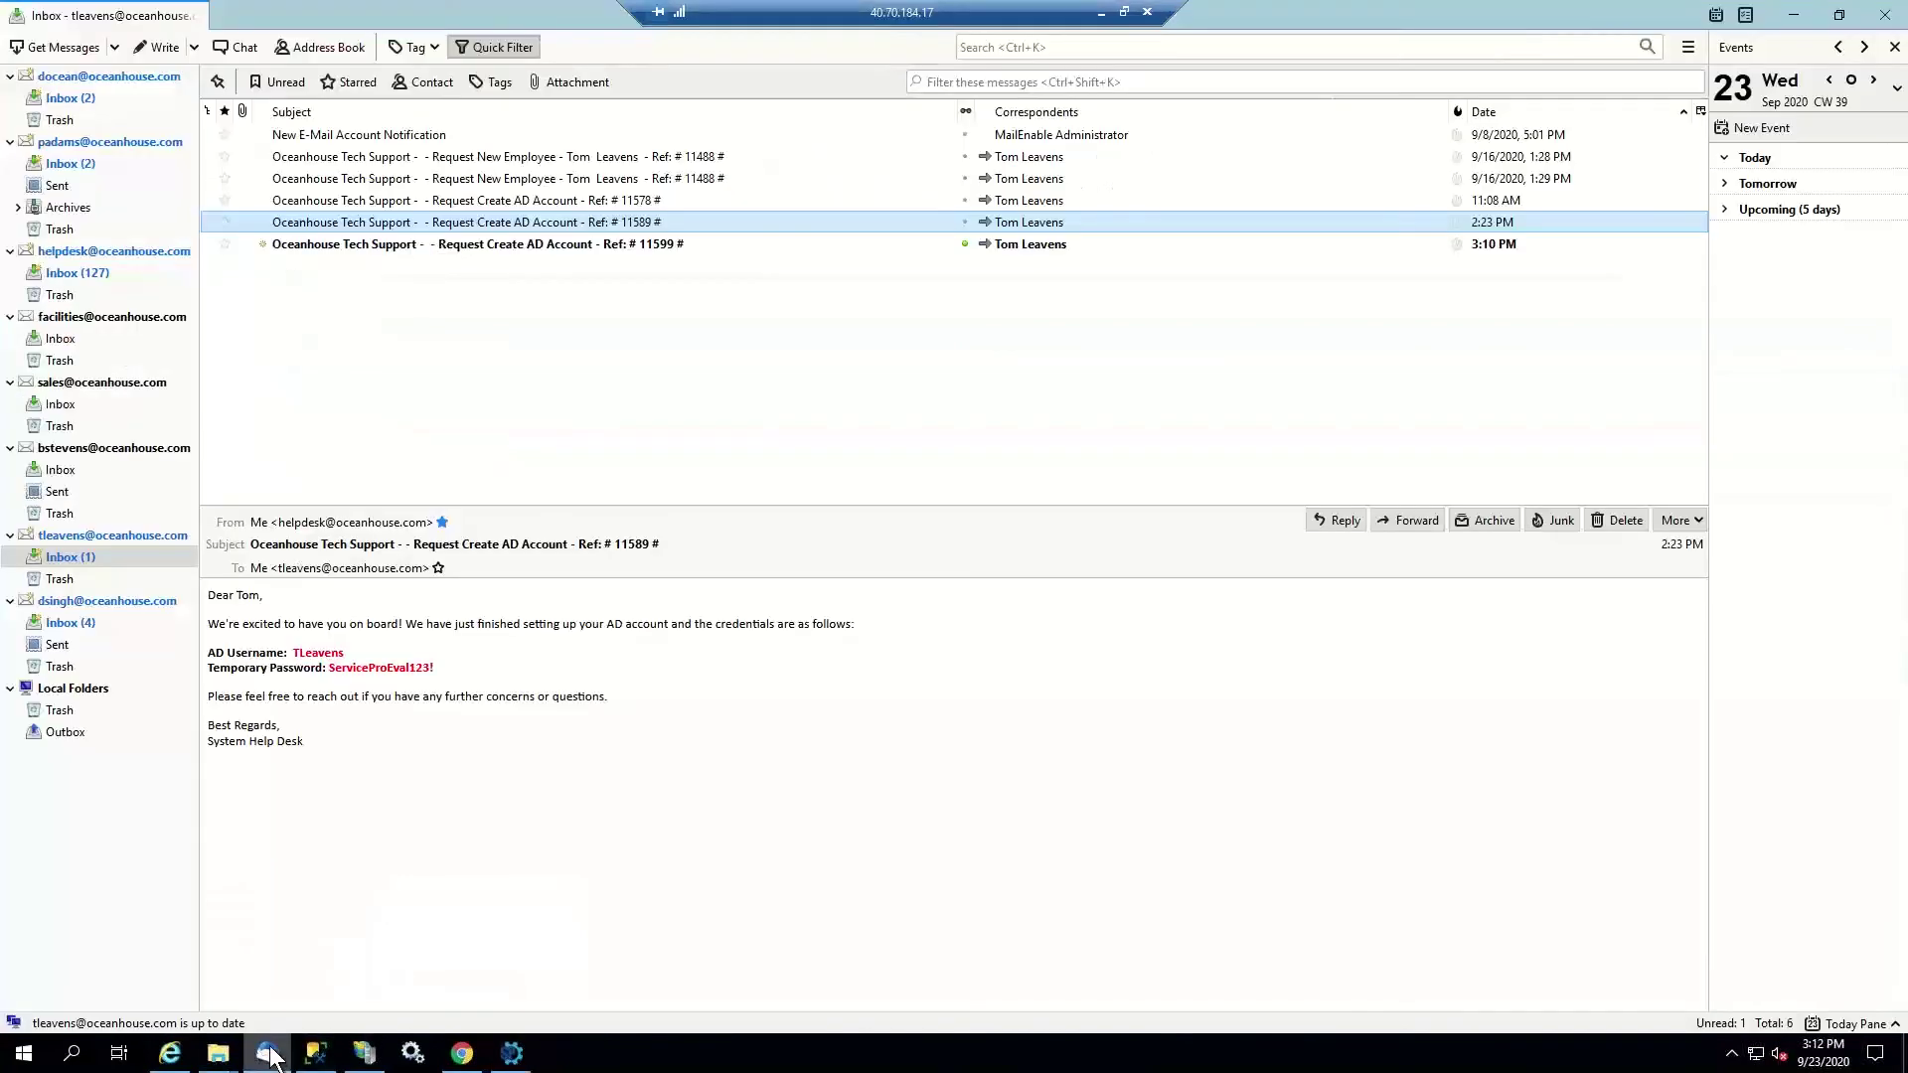
pyautogui.click(481, 243)
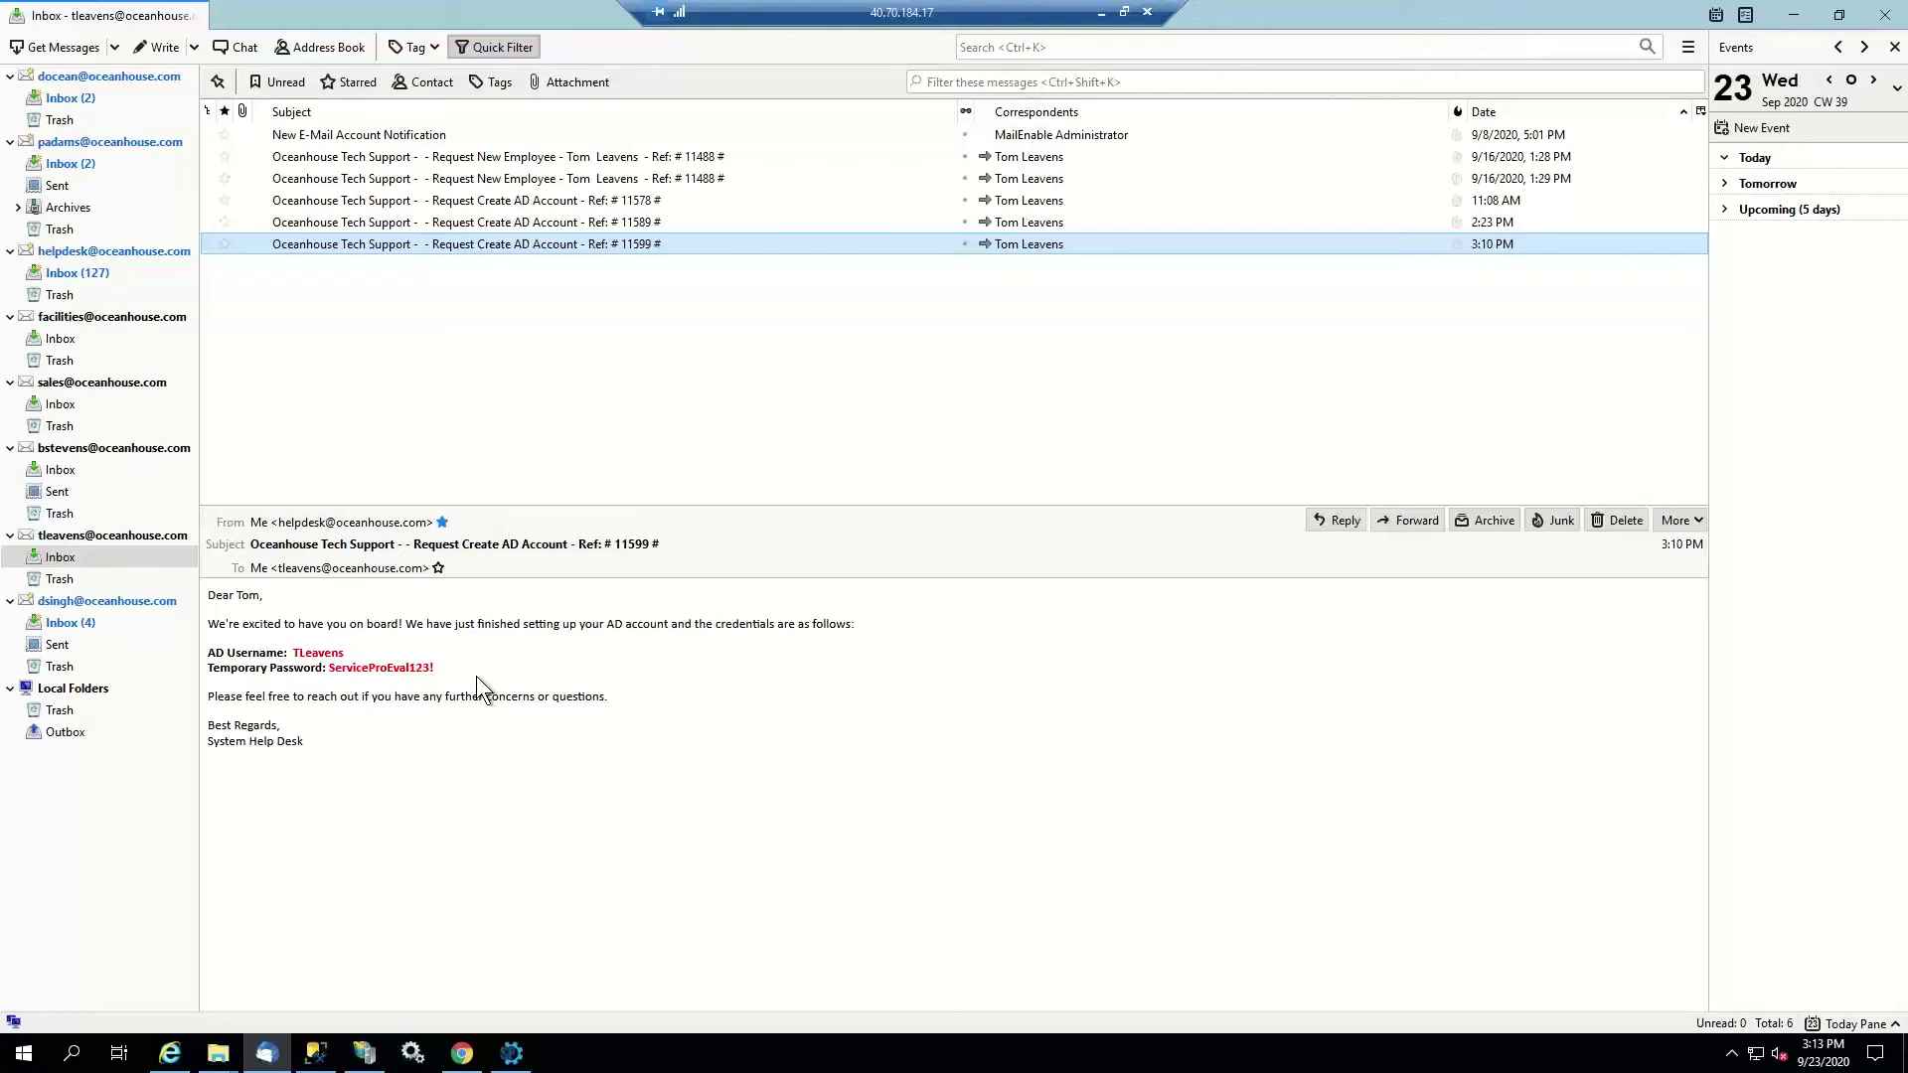
pyautogui.click(514, 1055)
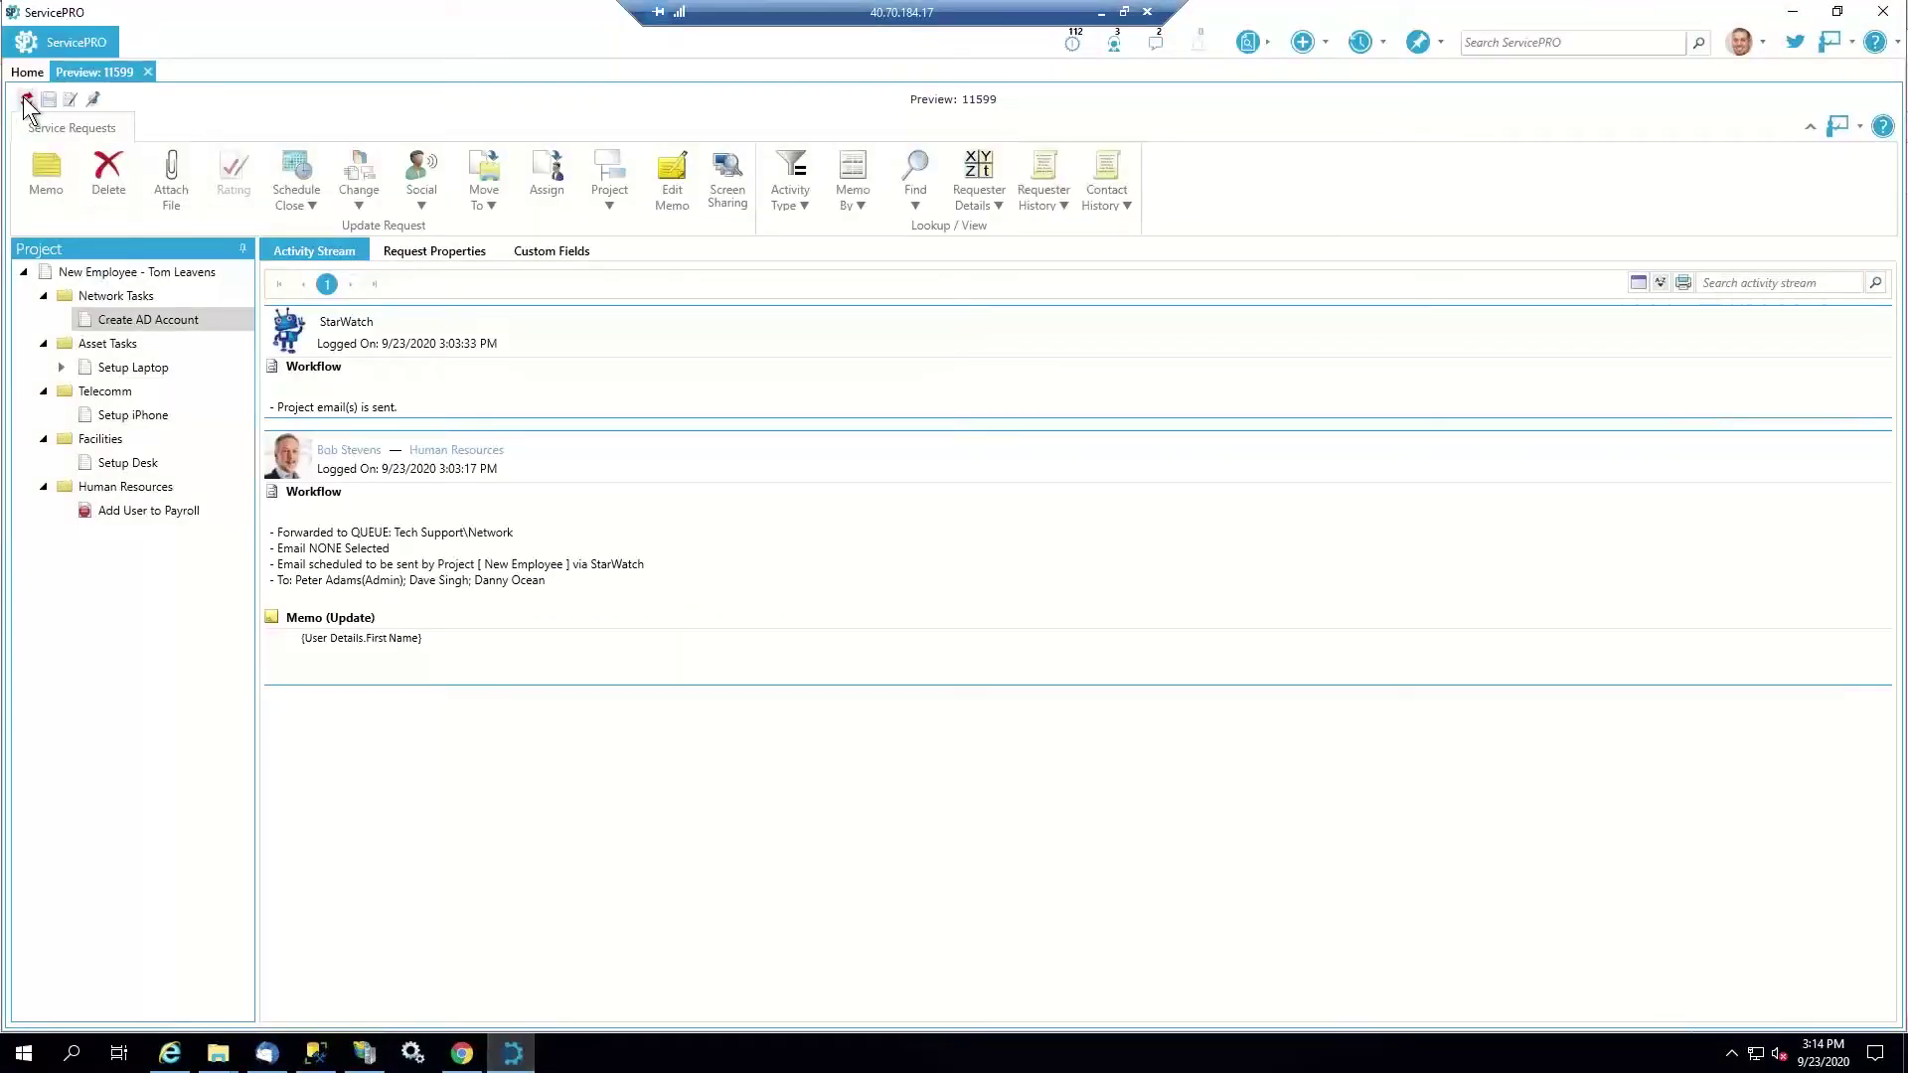
# Refresh request 11599 so Setup Email and Setup VPN Access appear under Network Tasks
pyautogui.click(26, 99)
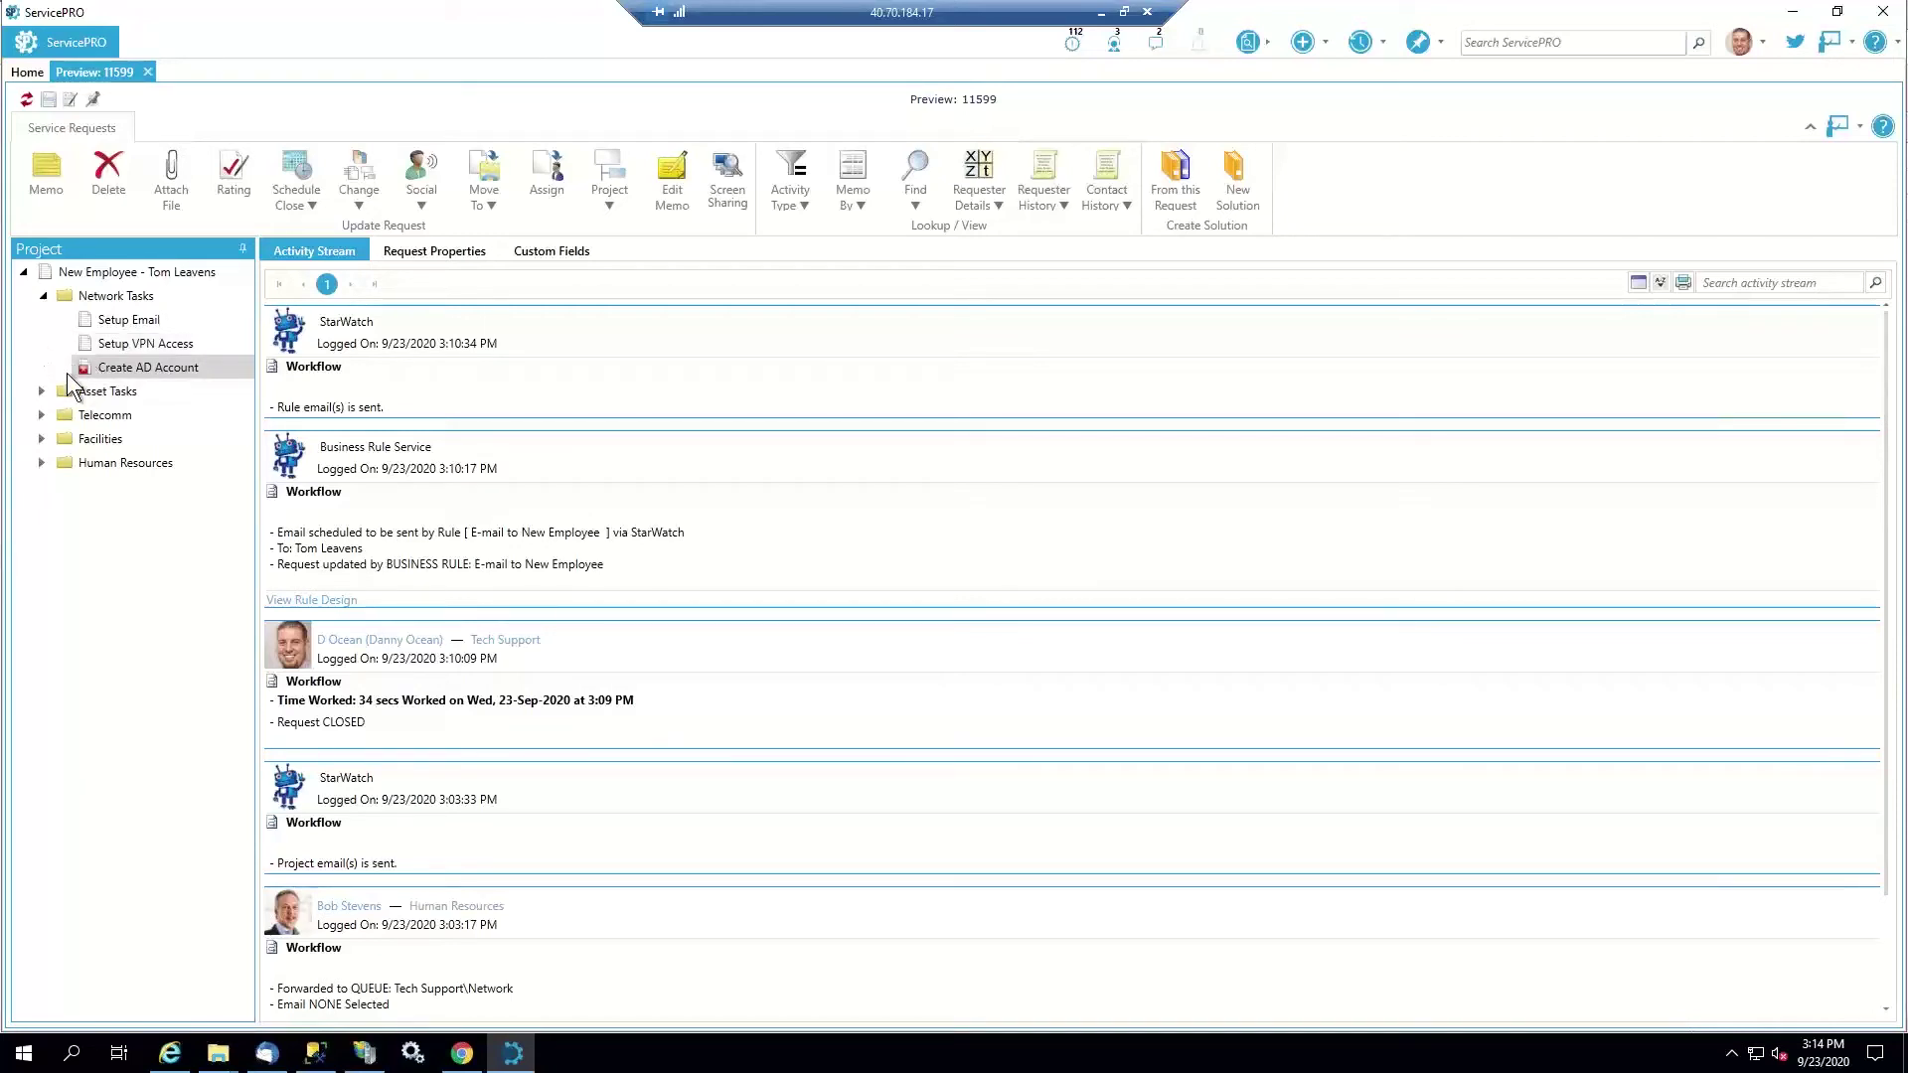
# Close the Setup Email task (11607), save it without a memo, and refresh the preview
pyautogui.click(96, 319)
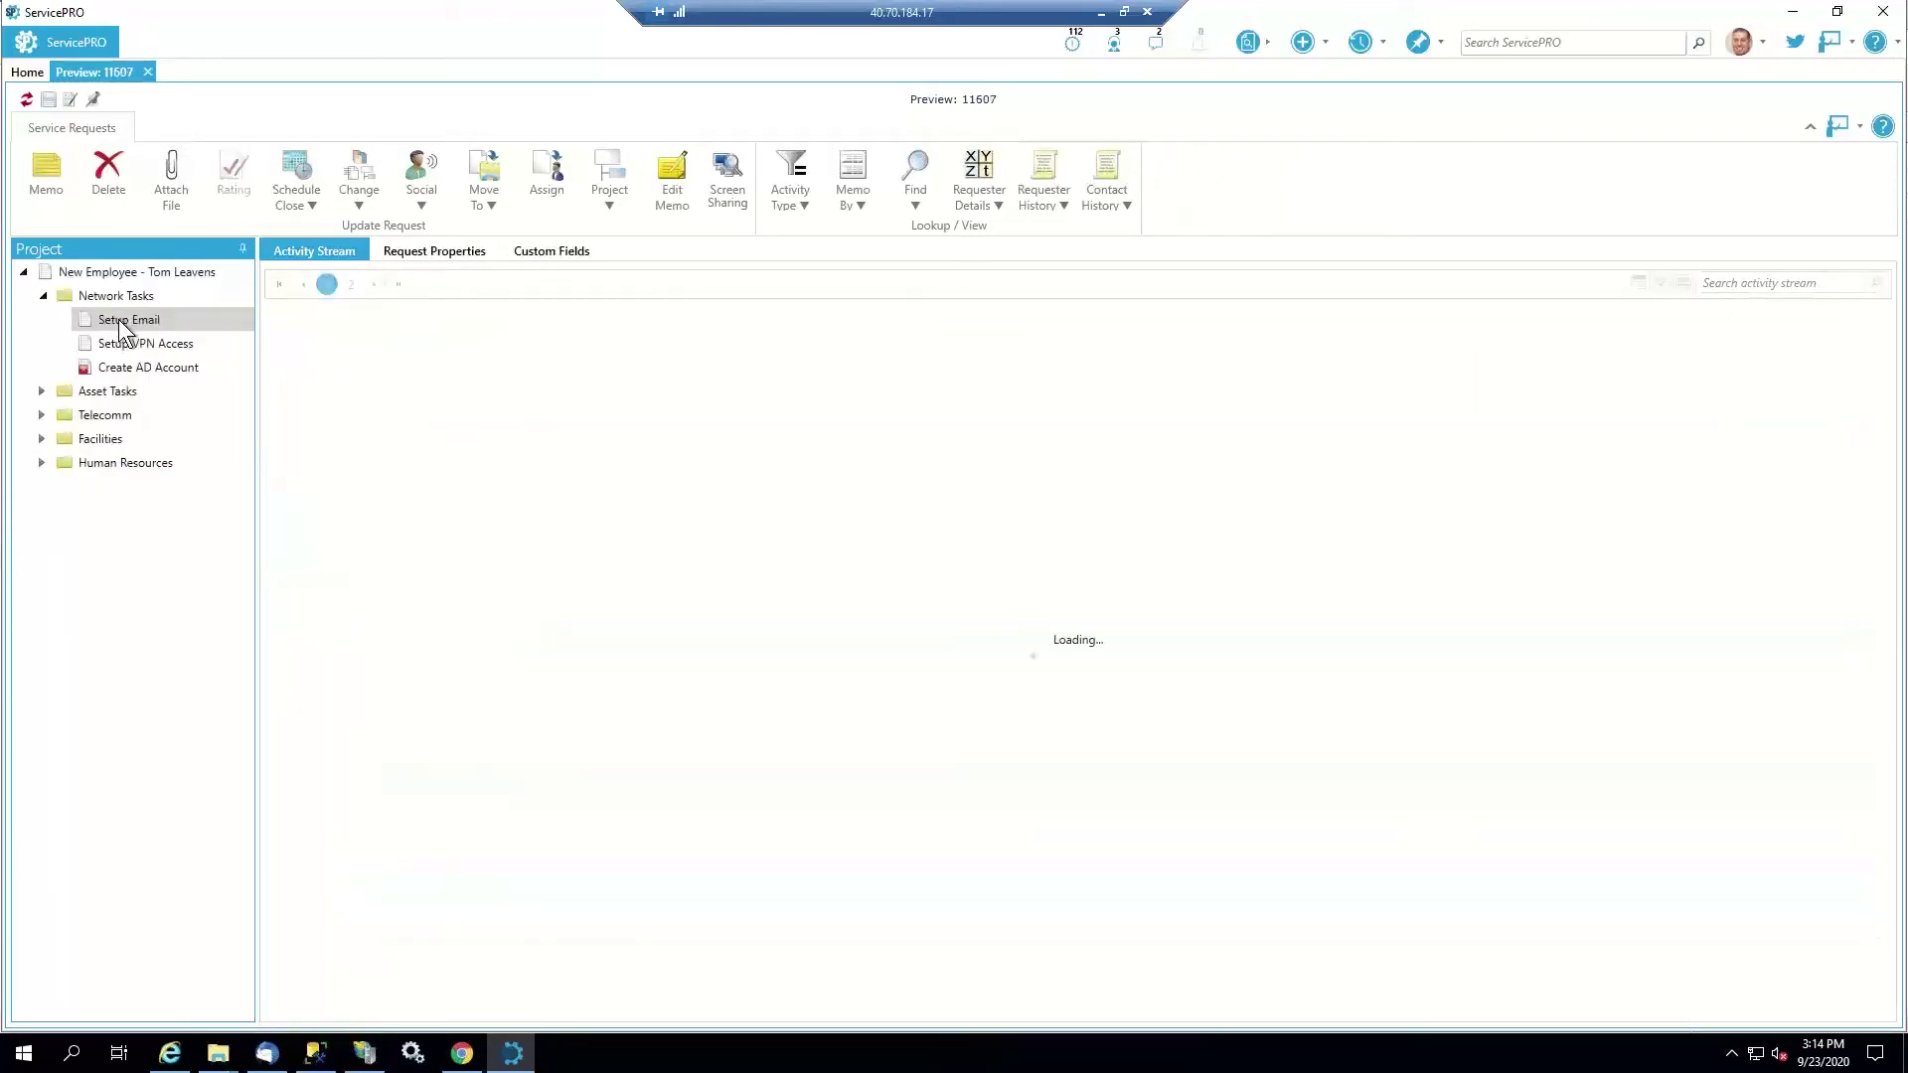
pyautogui.click(72, 98)
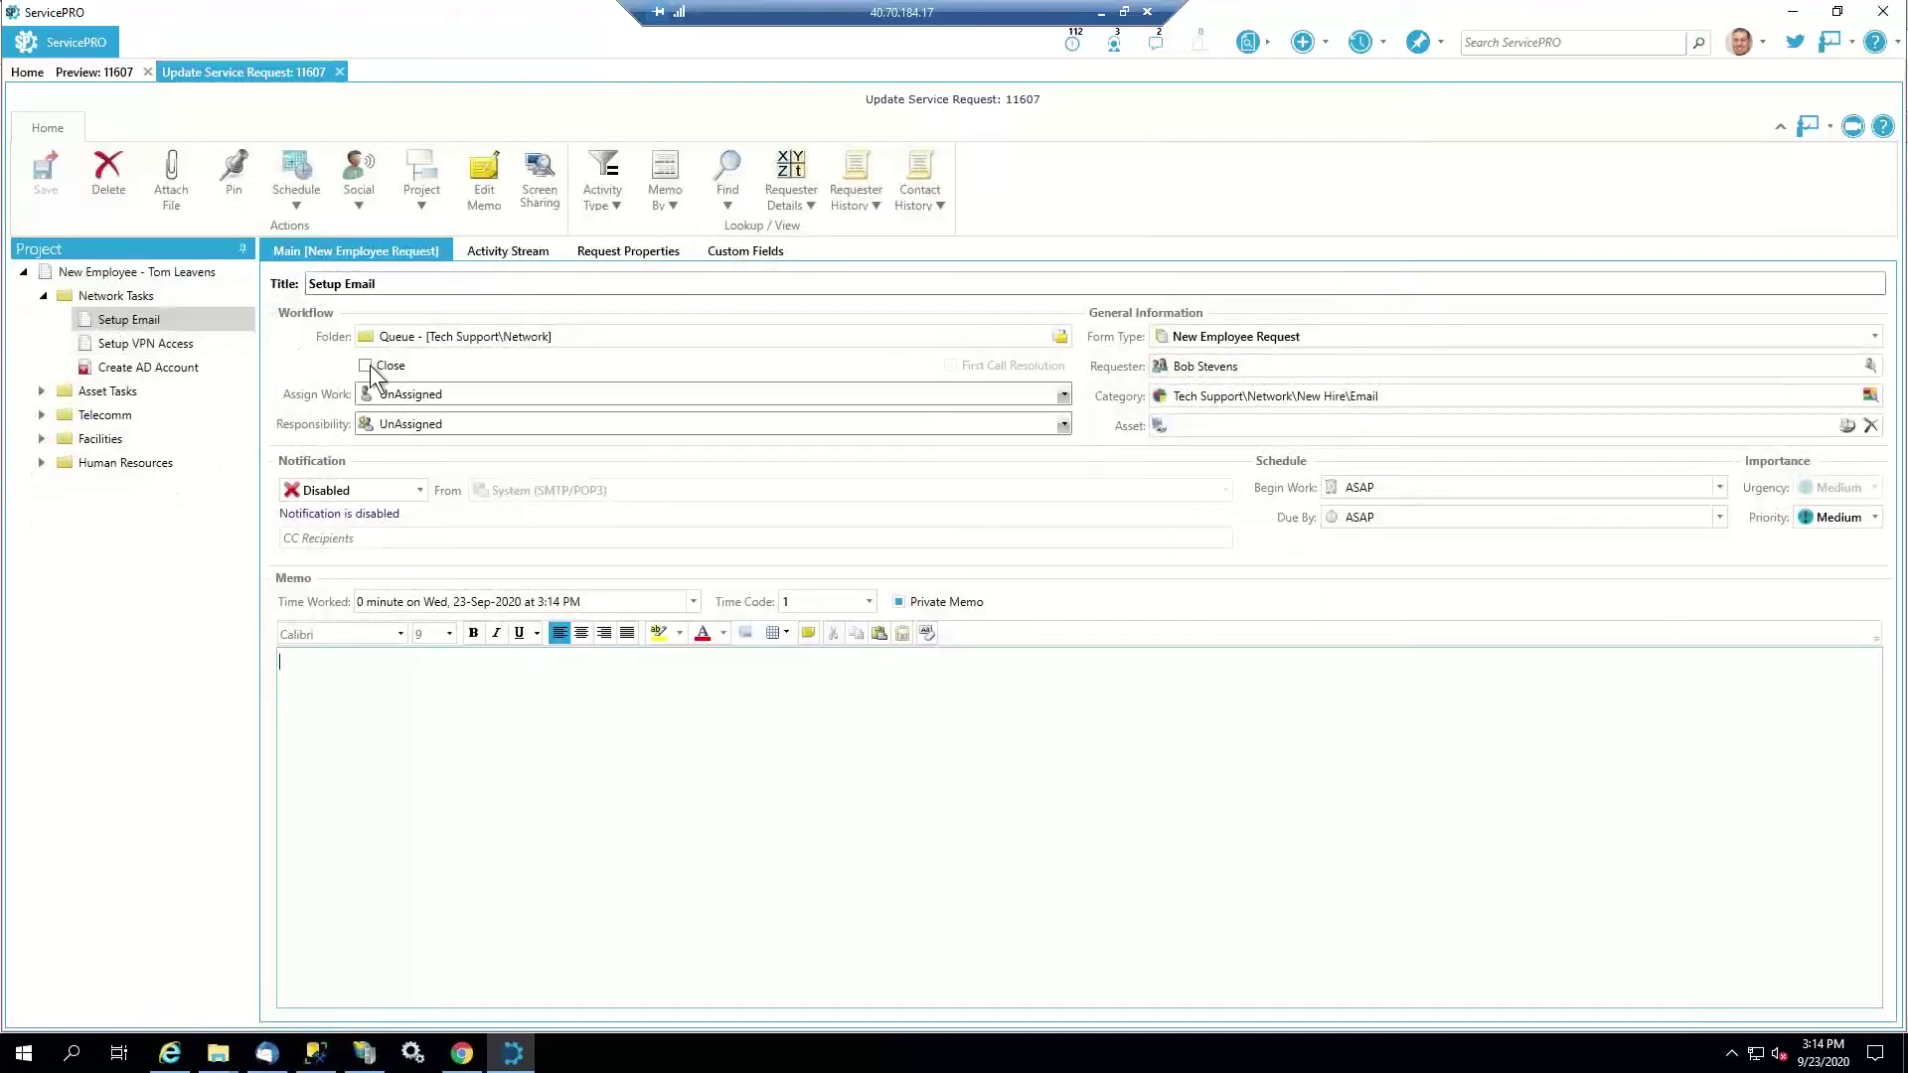
pyautogui.click(366, 365)
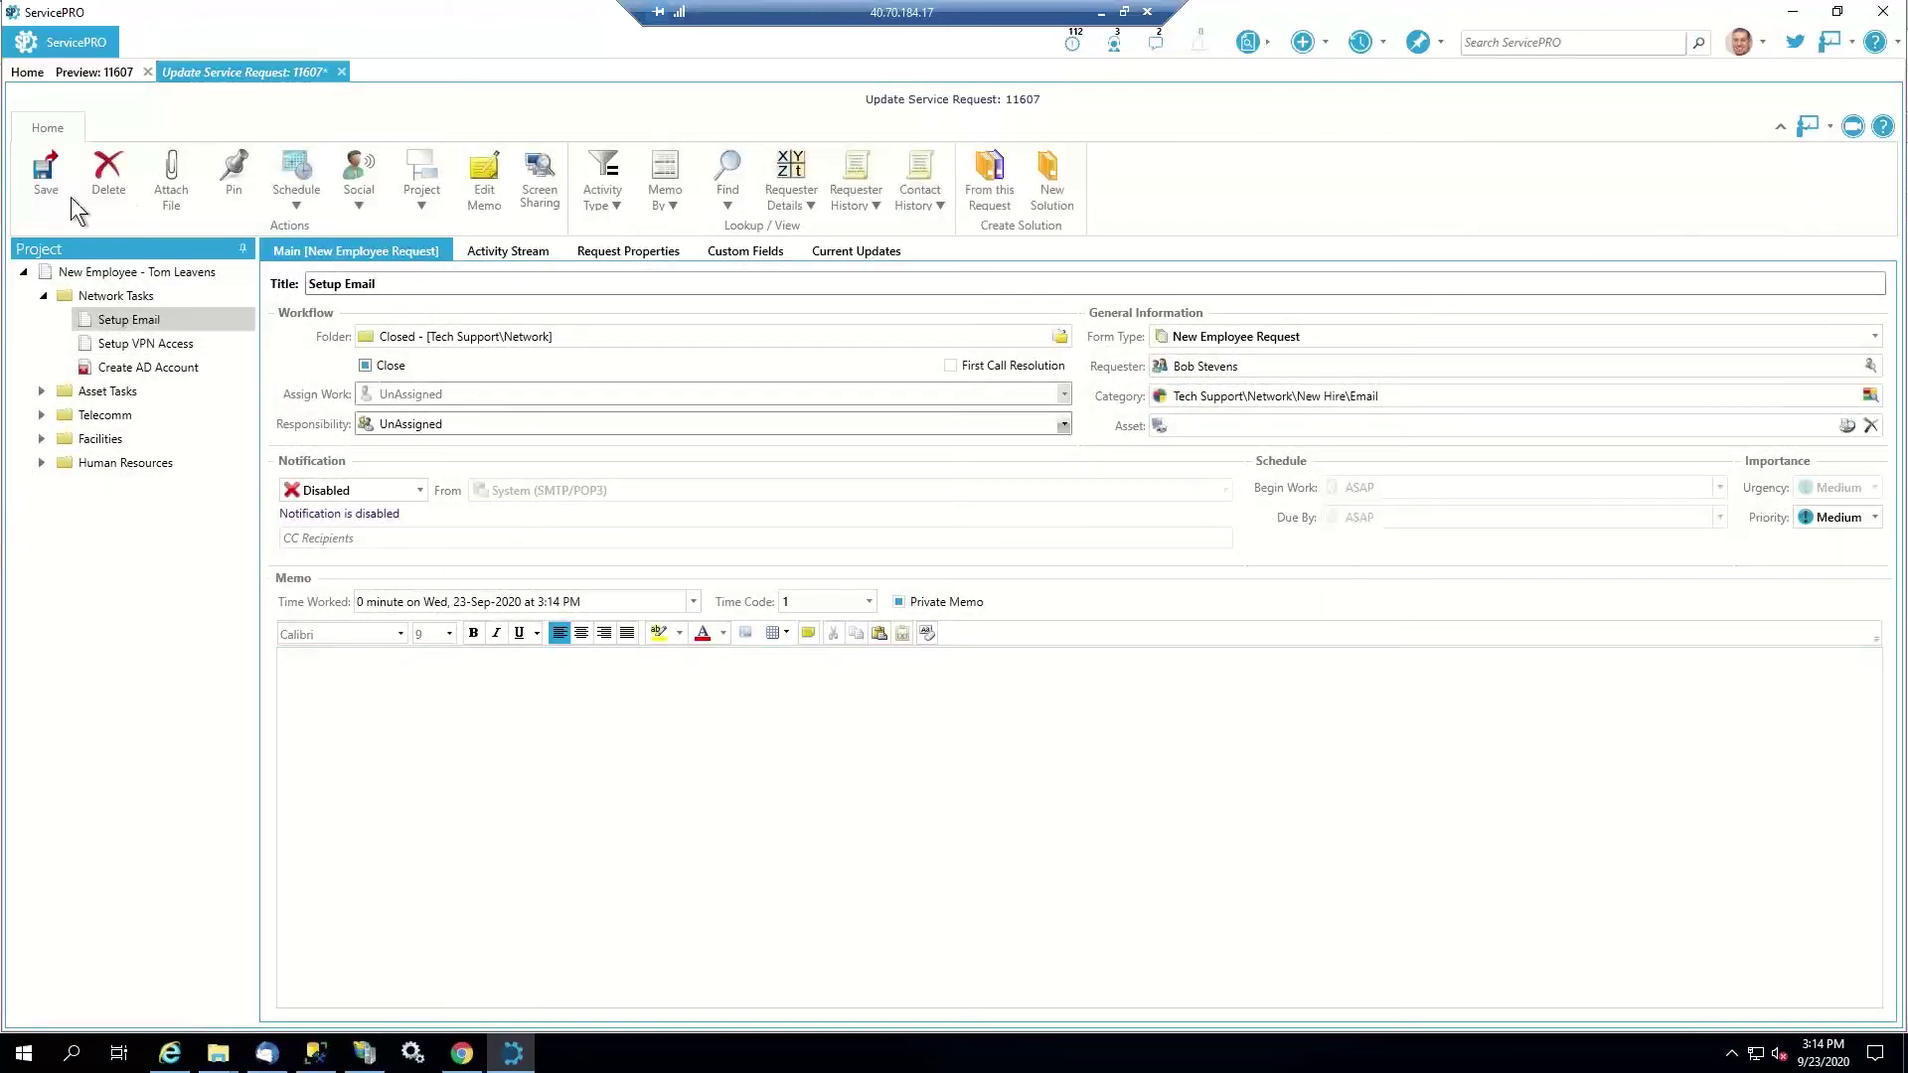
pyautogui.click(49, 182)
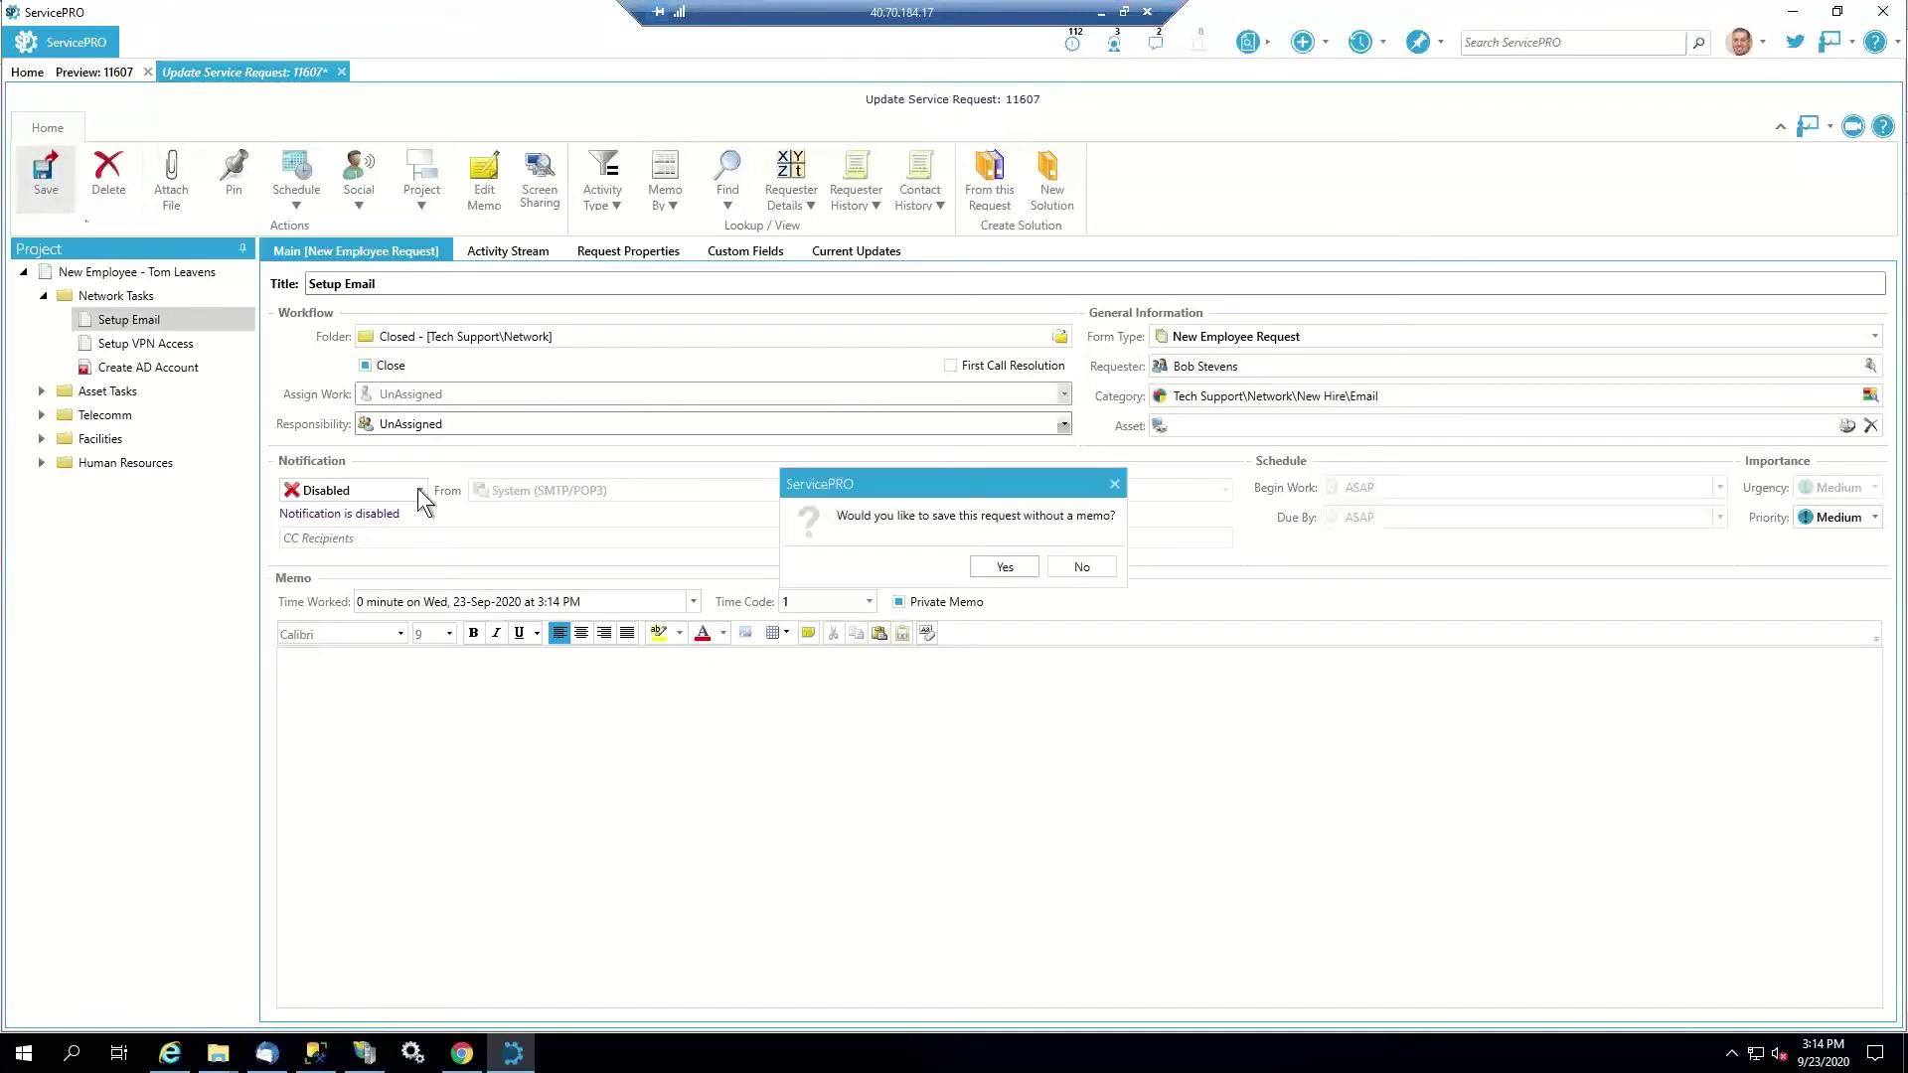
pyautogui.click(1002, 565)
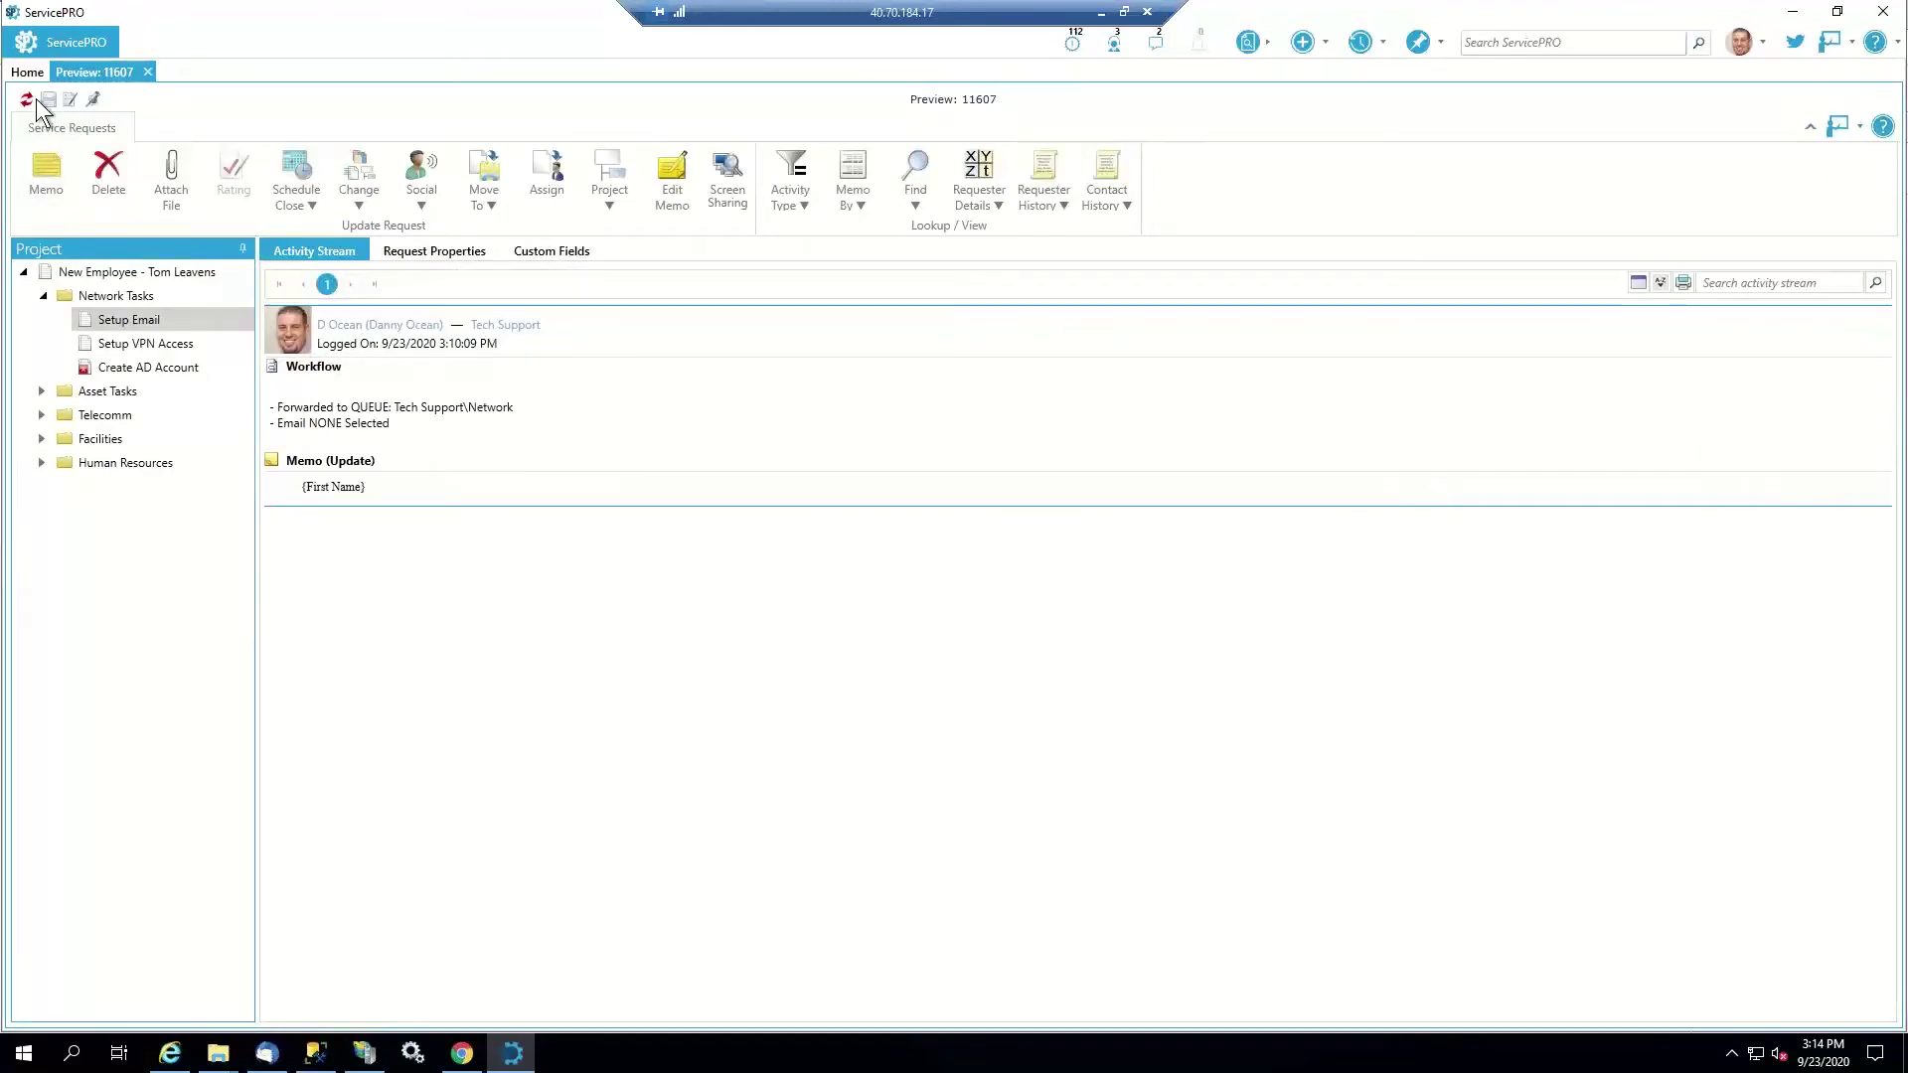
pyautogui.click(26, 100)
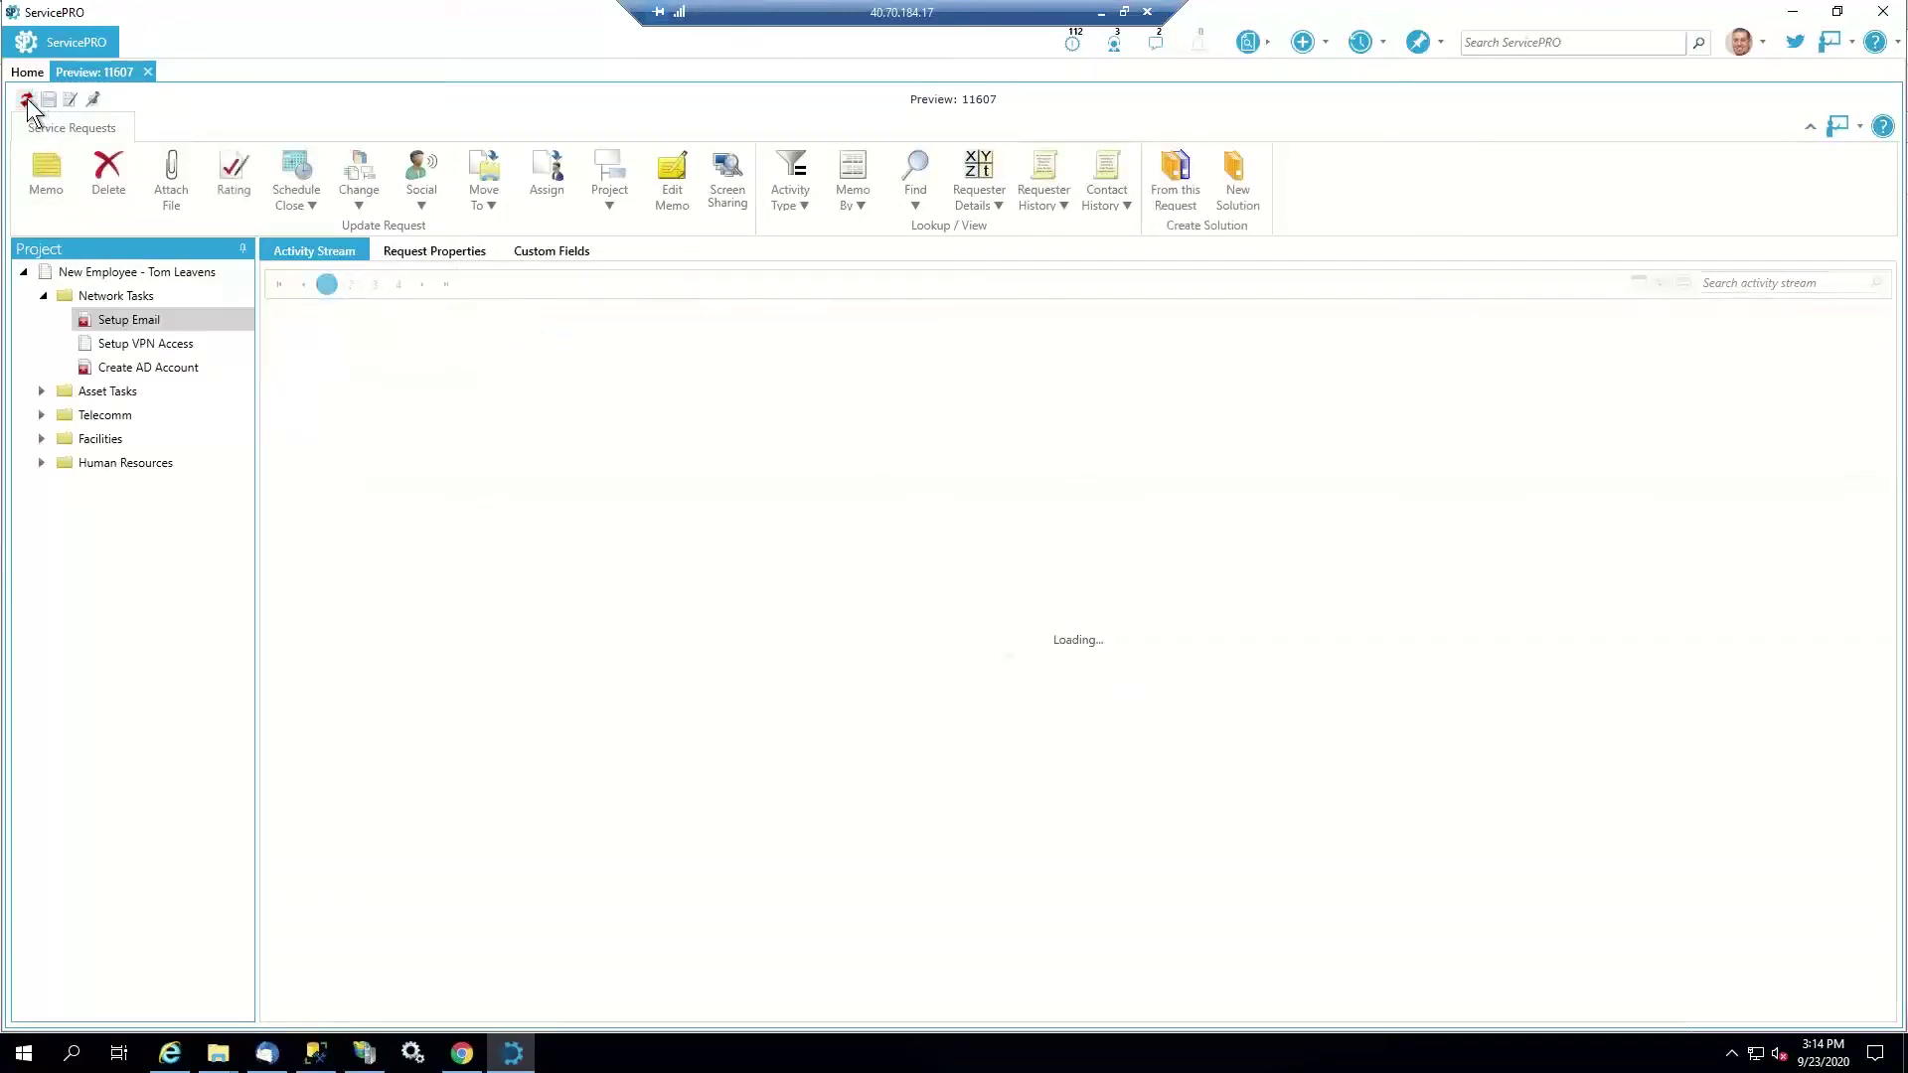
# Show the Setup VPN Access task's (11608) sent approval email, then switch to Thunderbird
pyautogui.click(124, 344)
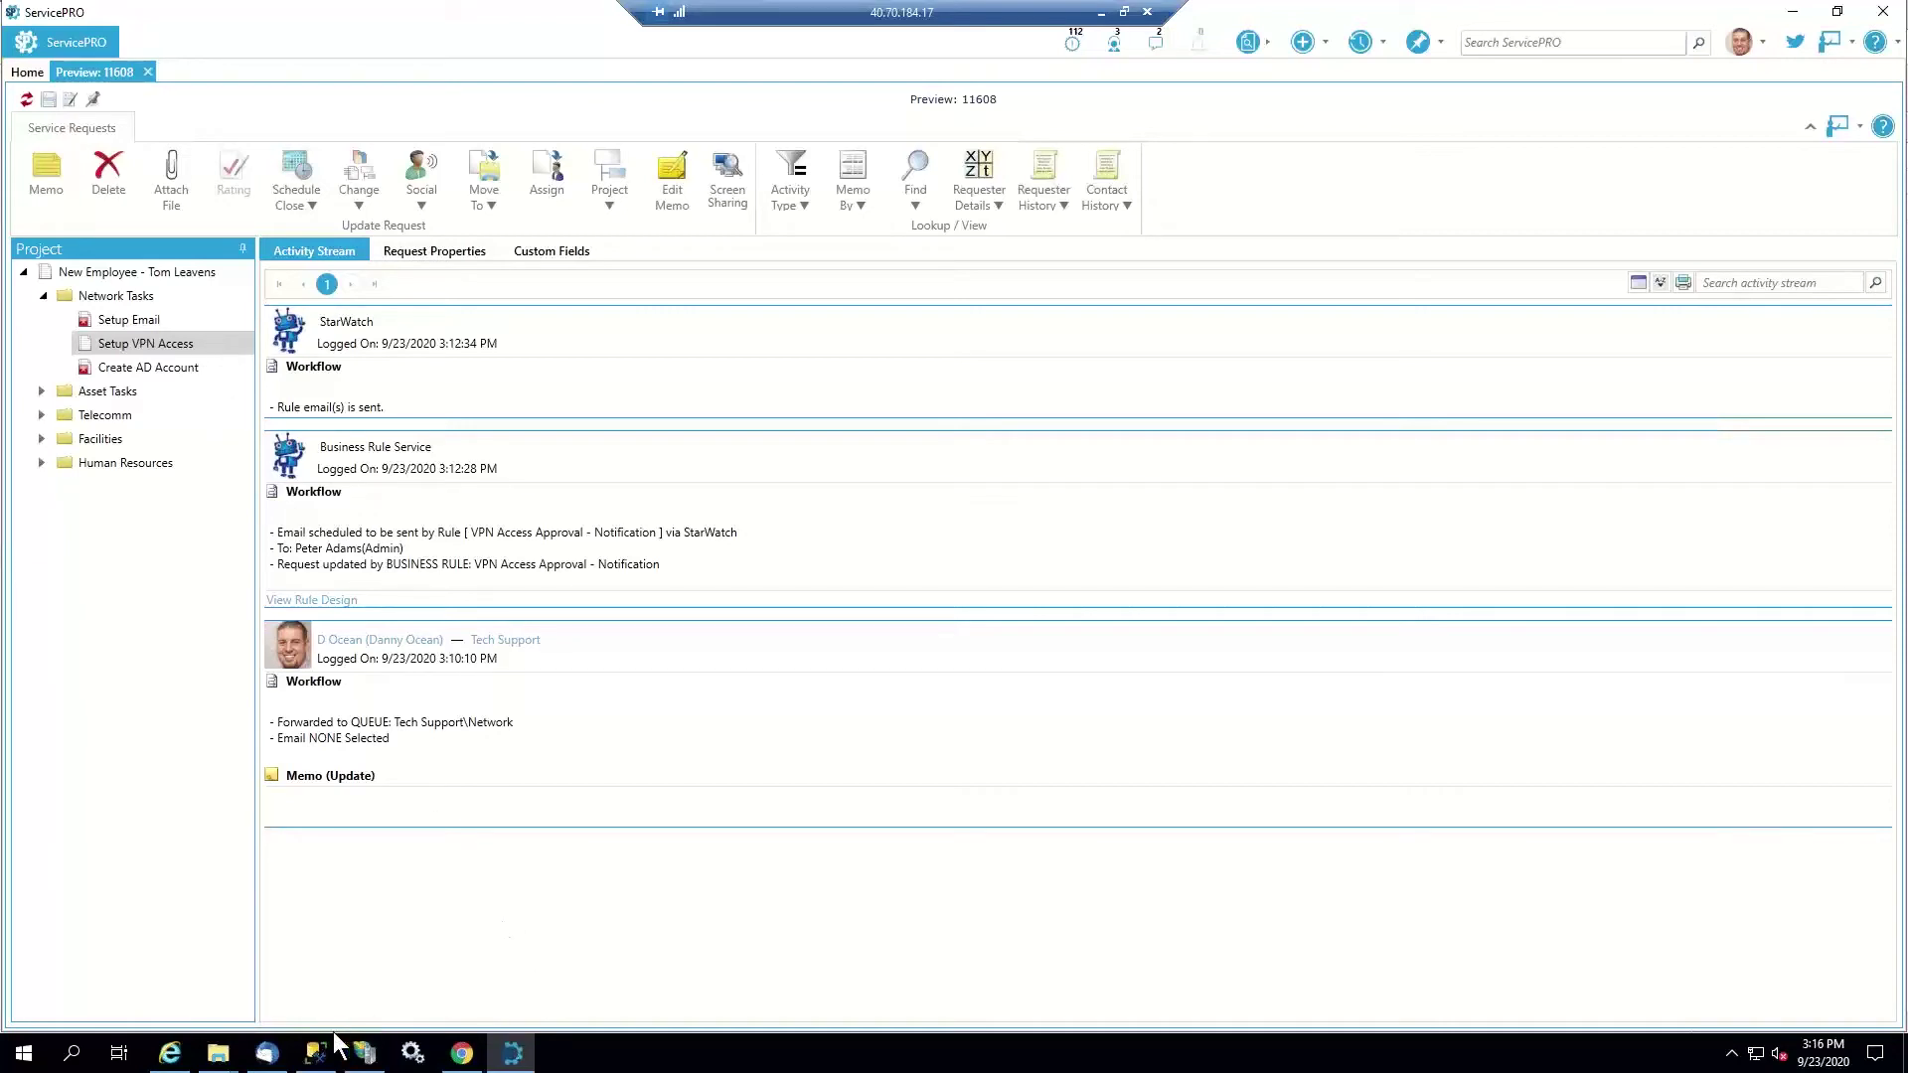
pyautogui.click(270, 1053)
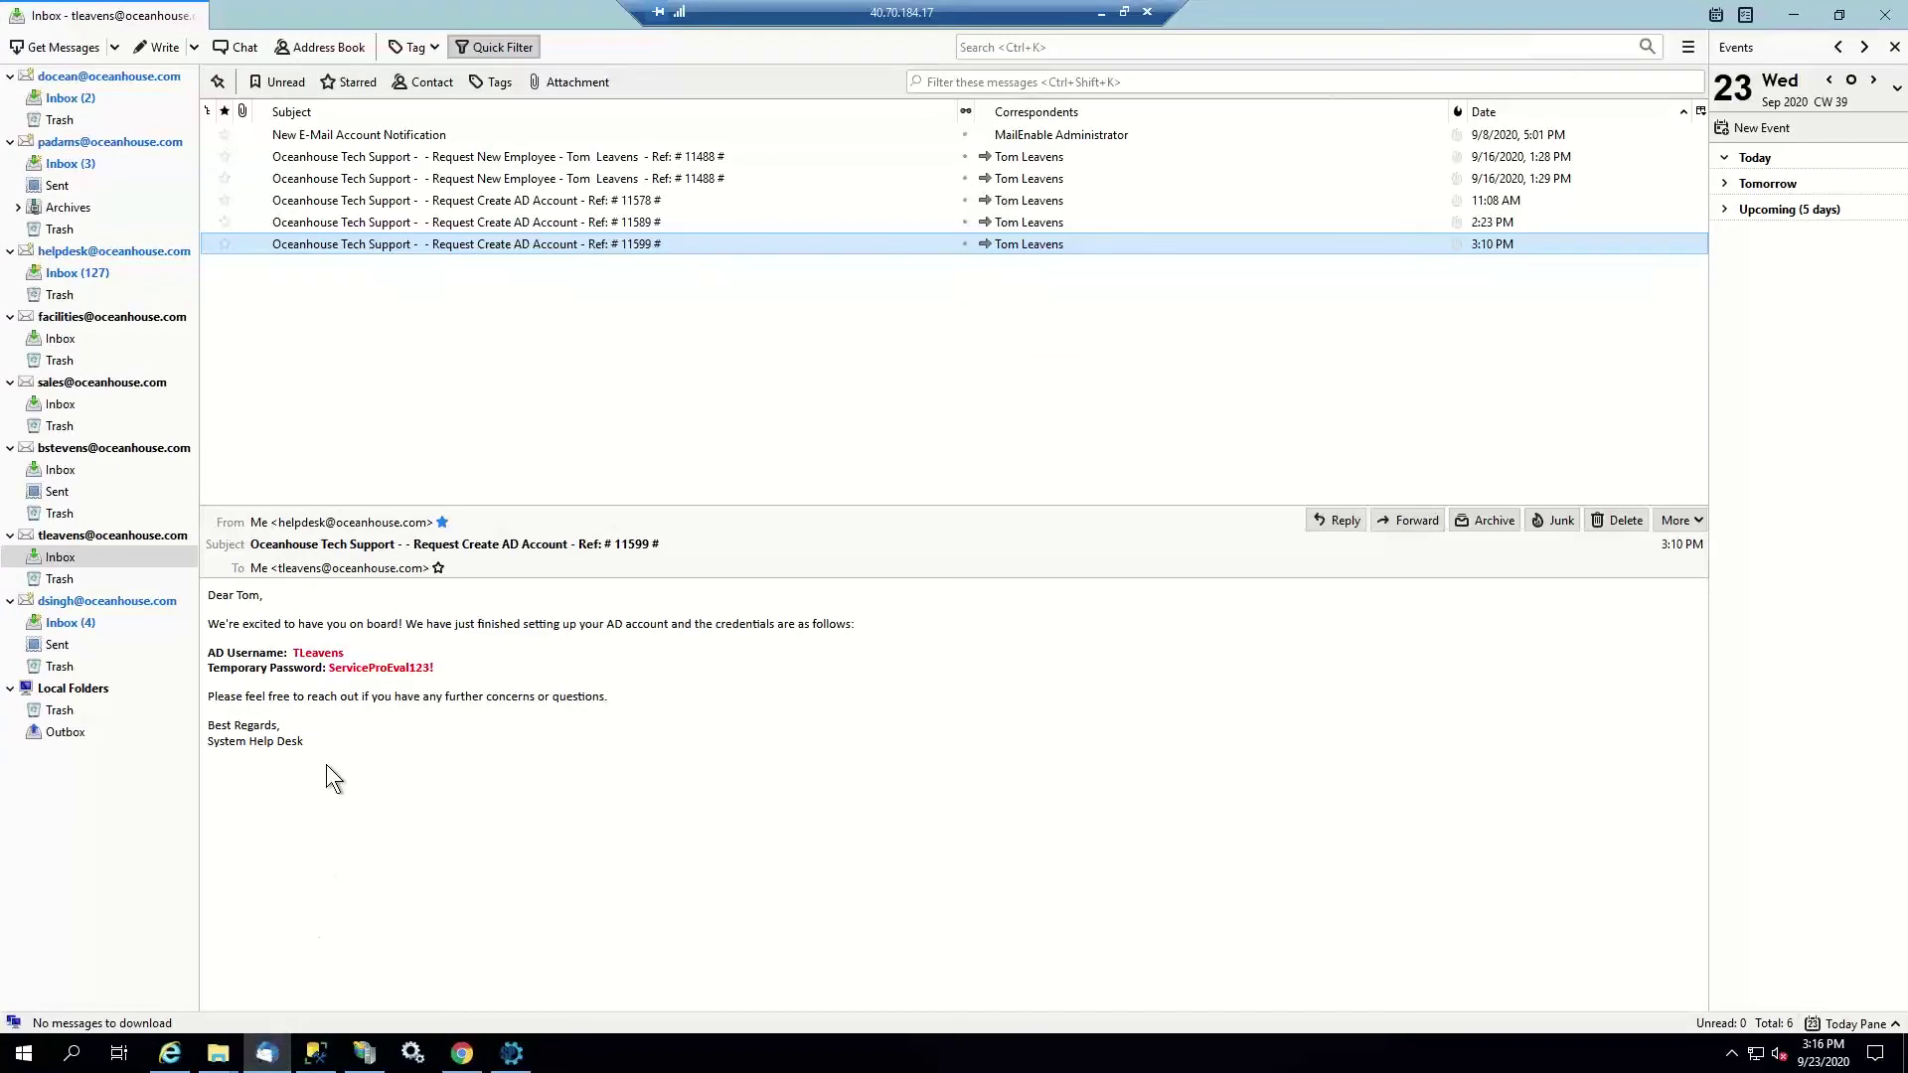
# Reply 'Approved' to the VPN Access approval email for request 11608
pyautogui.click(105, 162)
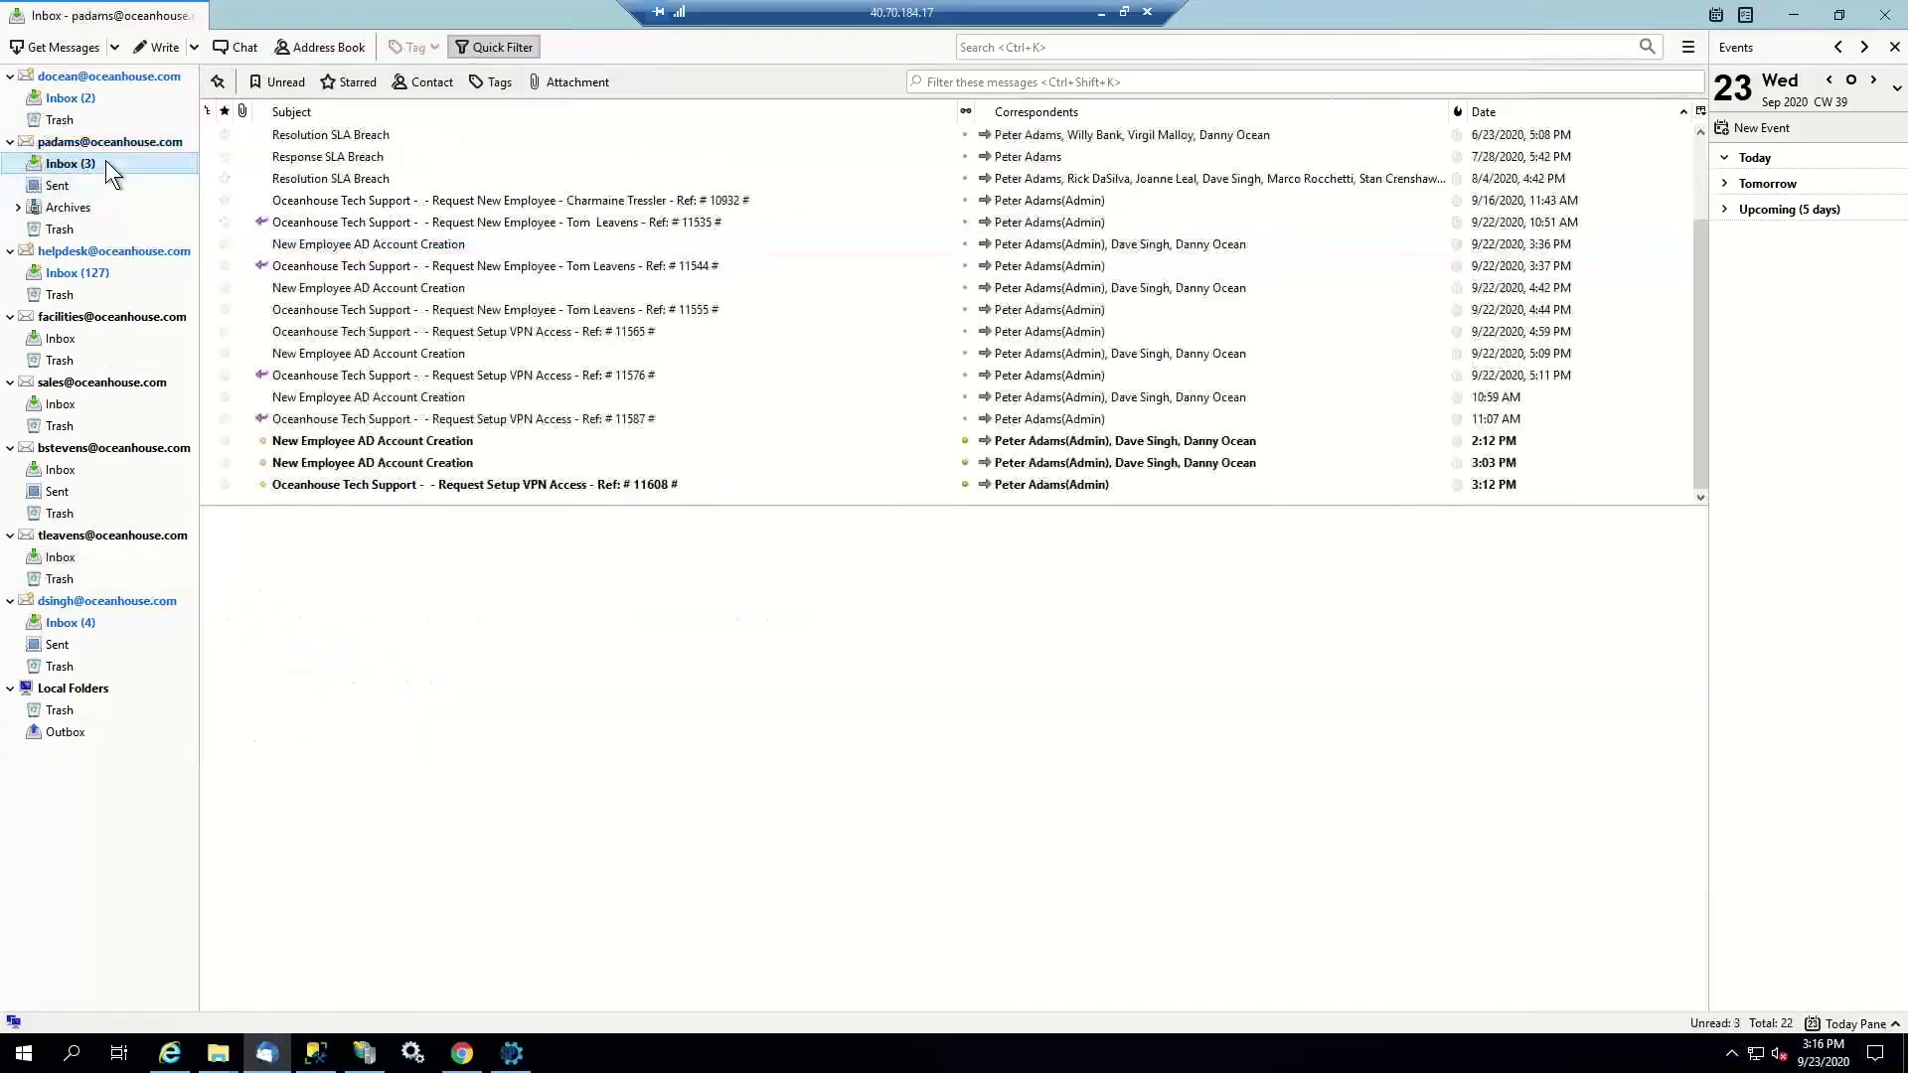
pyautogui.click(424, 486)
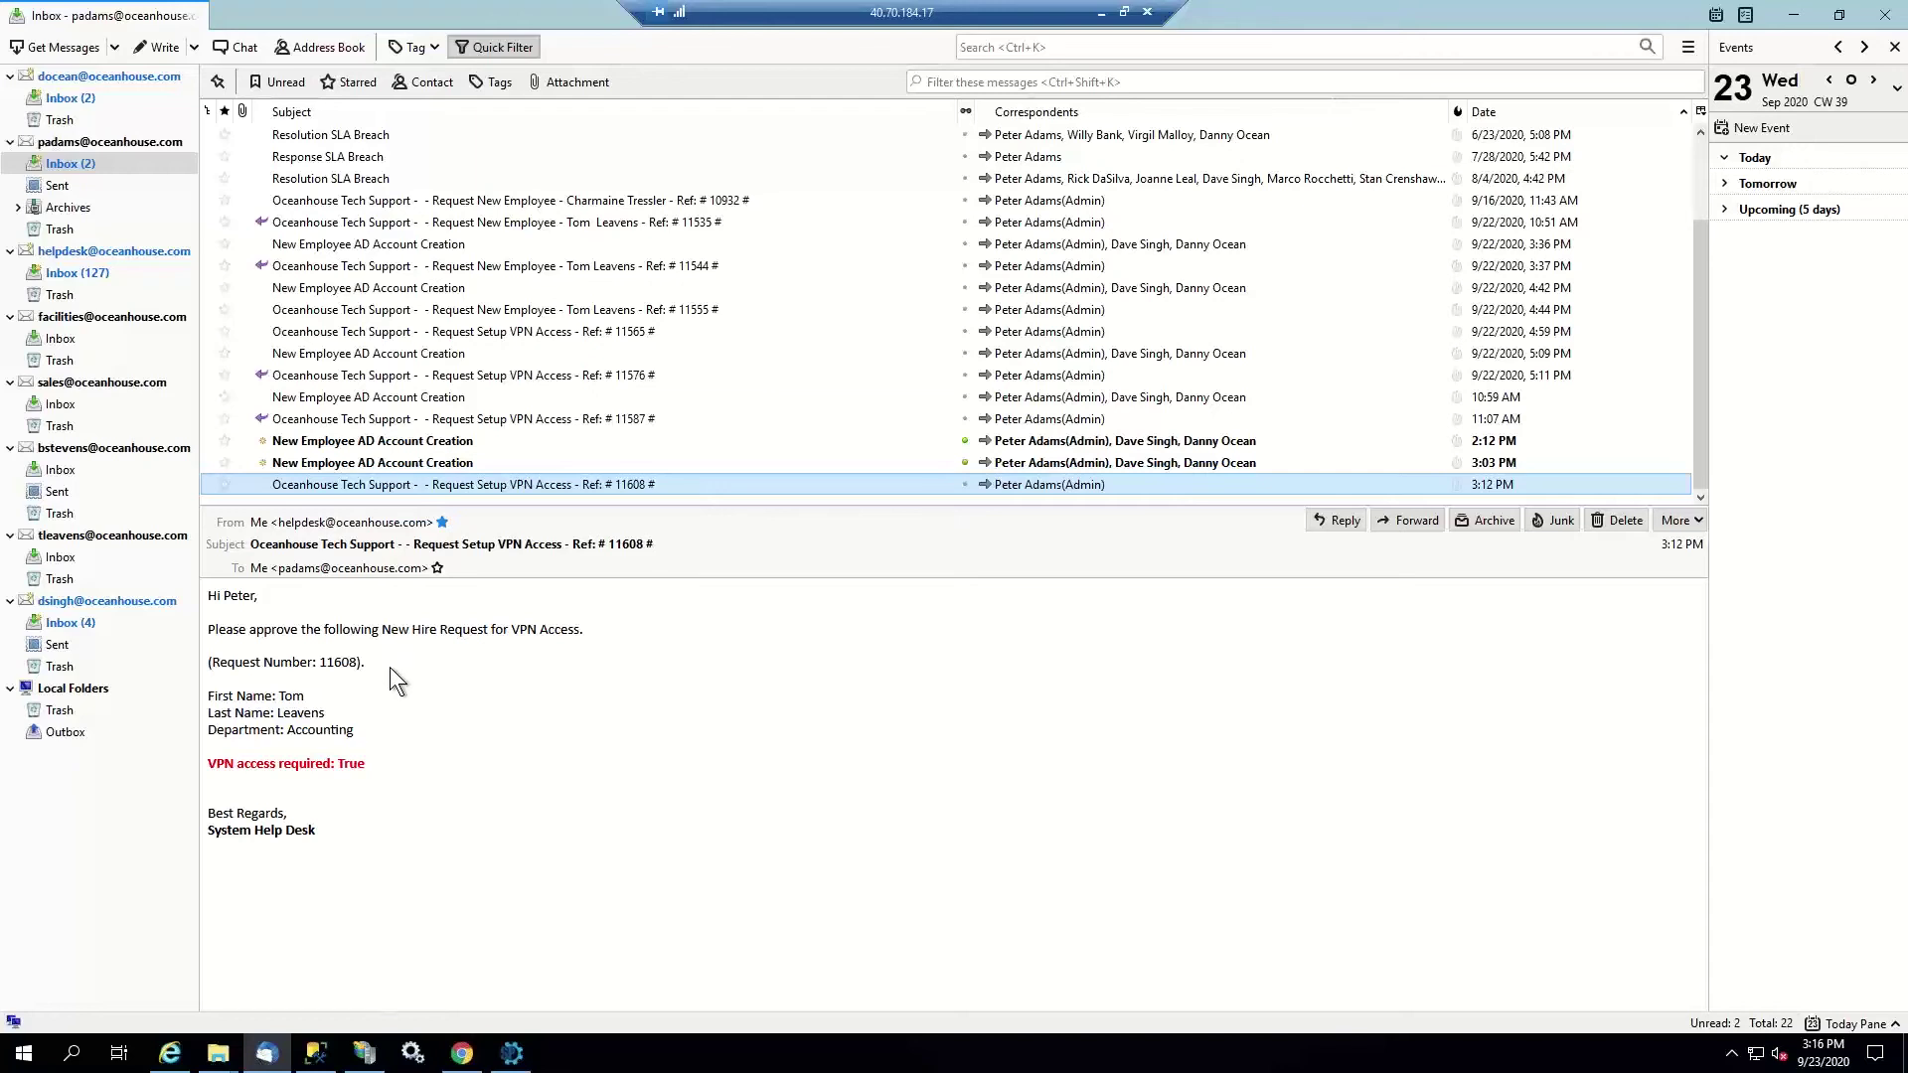
pyautogui.click(1320, 520)
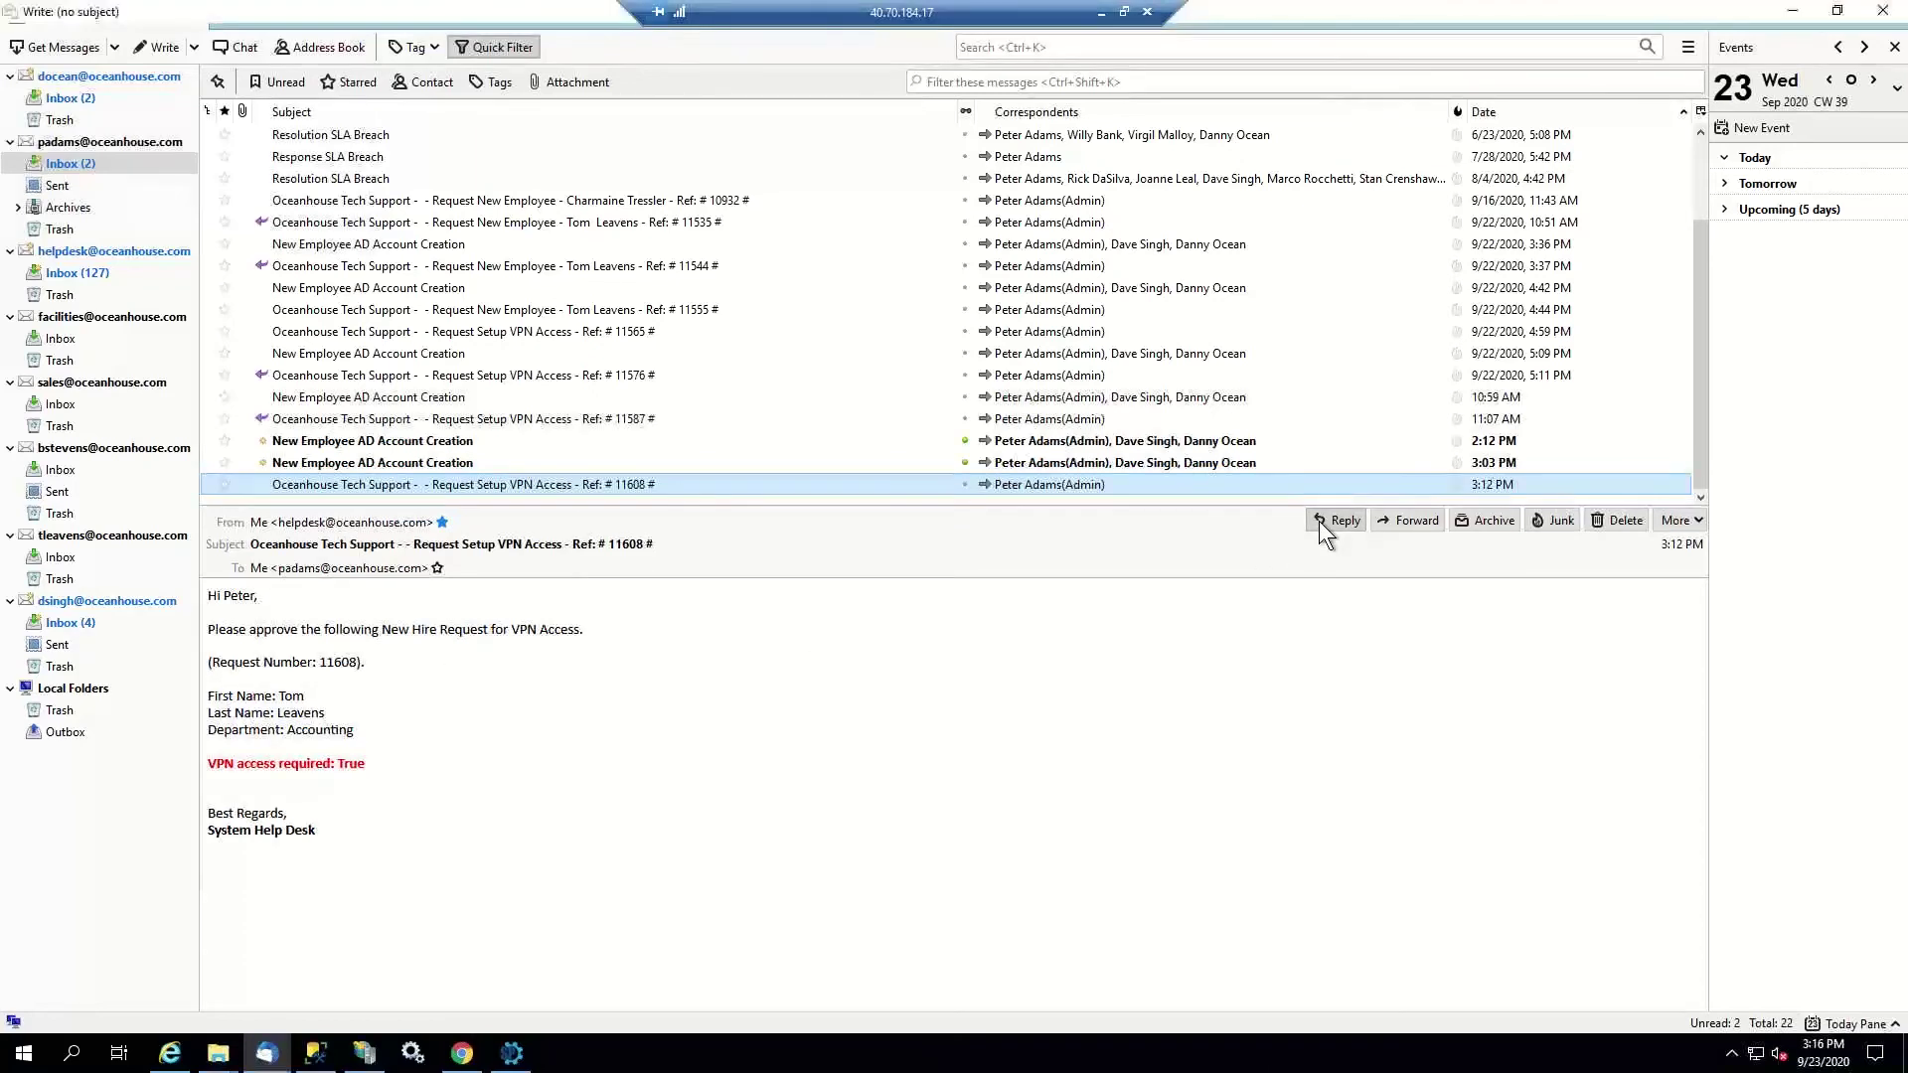
pyautogui.write('Approved.')
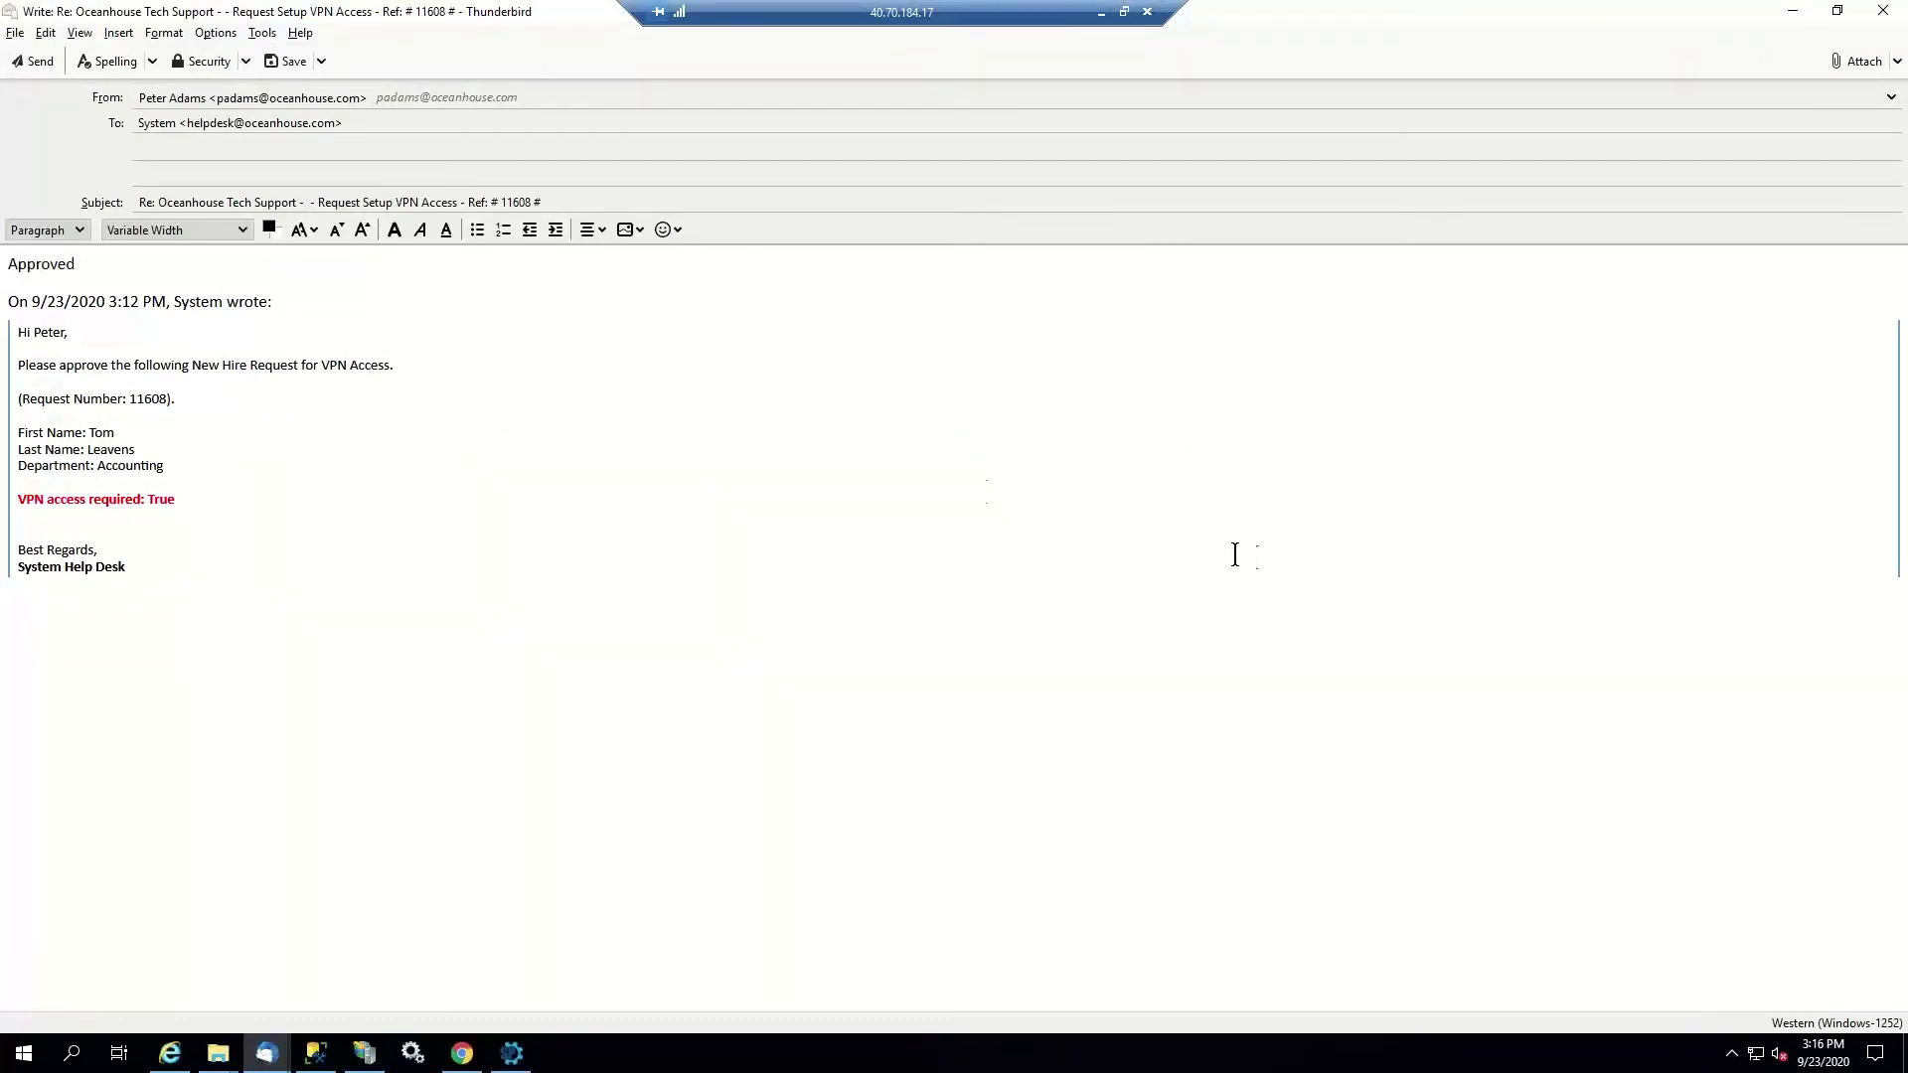
pyautogui.press('BackSpace')
pyautogui.click(30, 61)
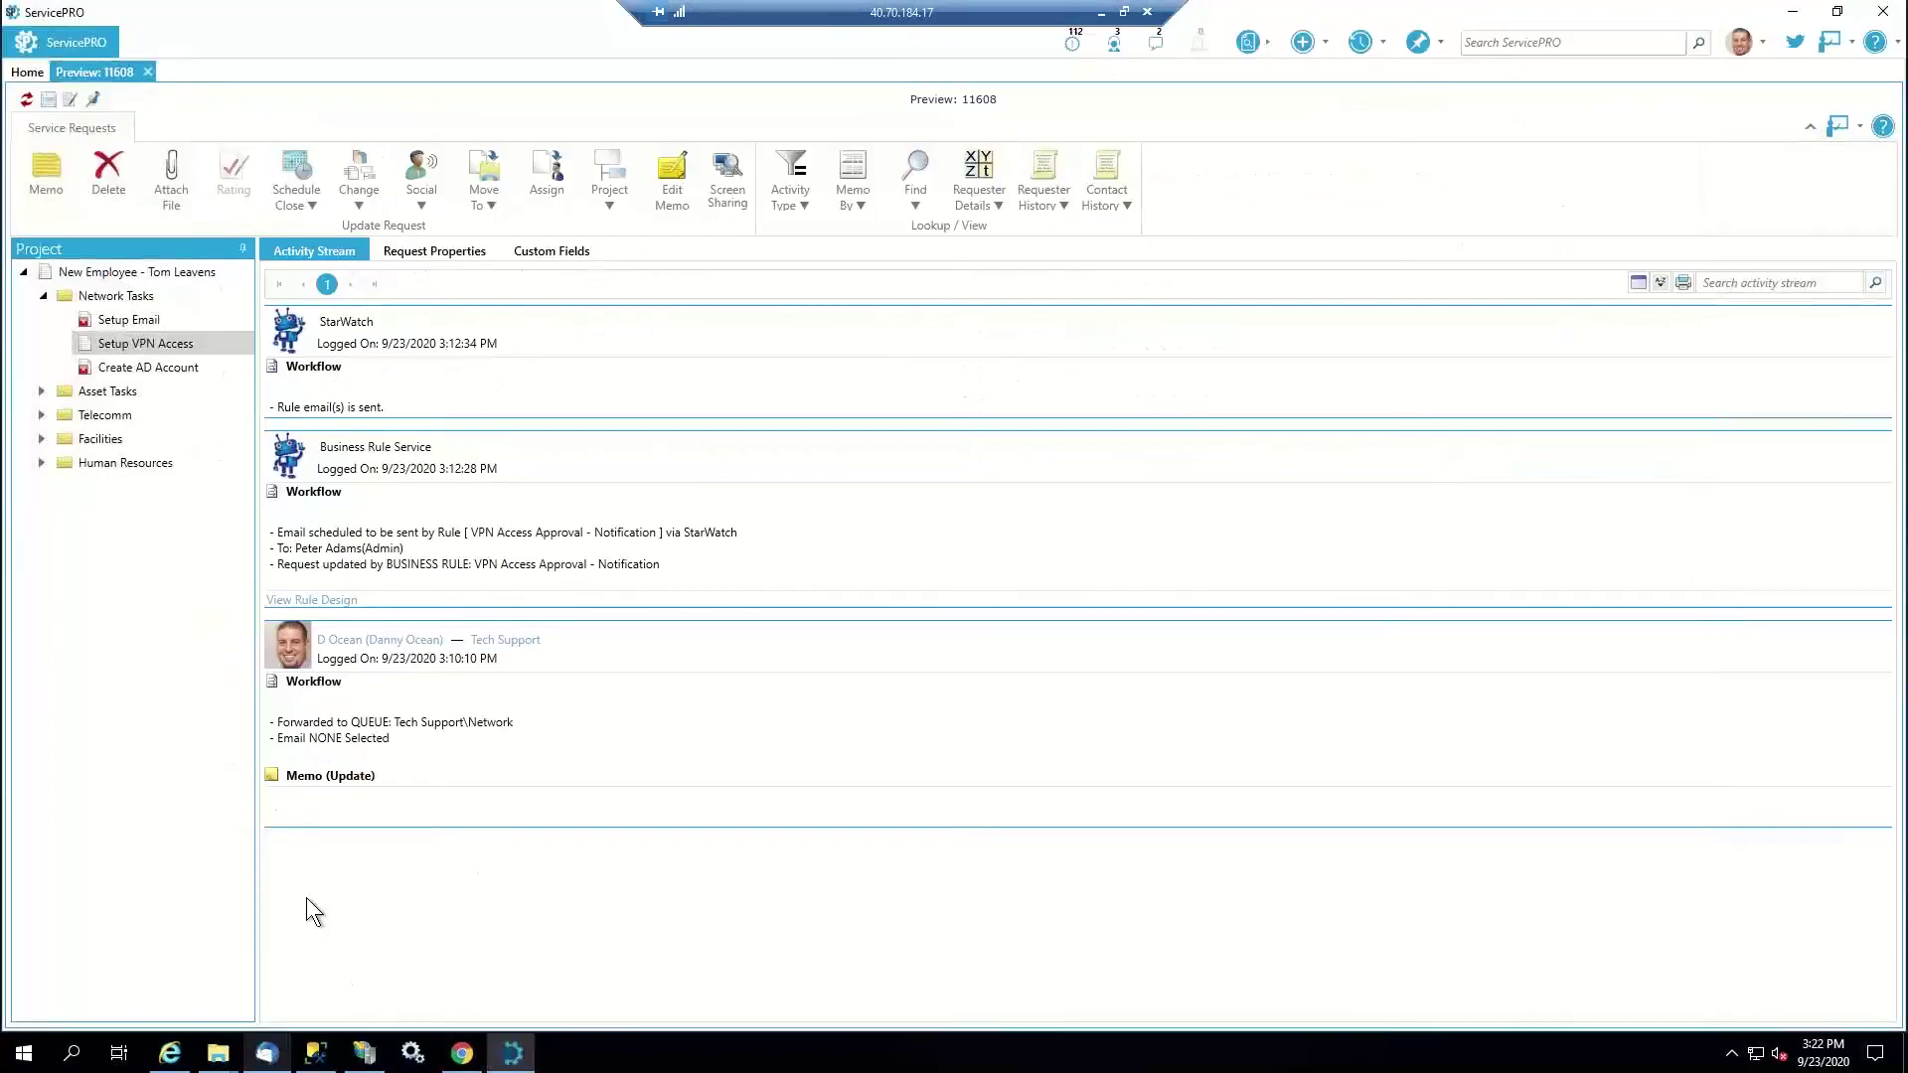
# Refresh Setup VPN Access and find the VPN Approval change from Pending to Approved
pyautogui.click(26, 100)
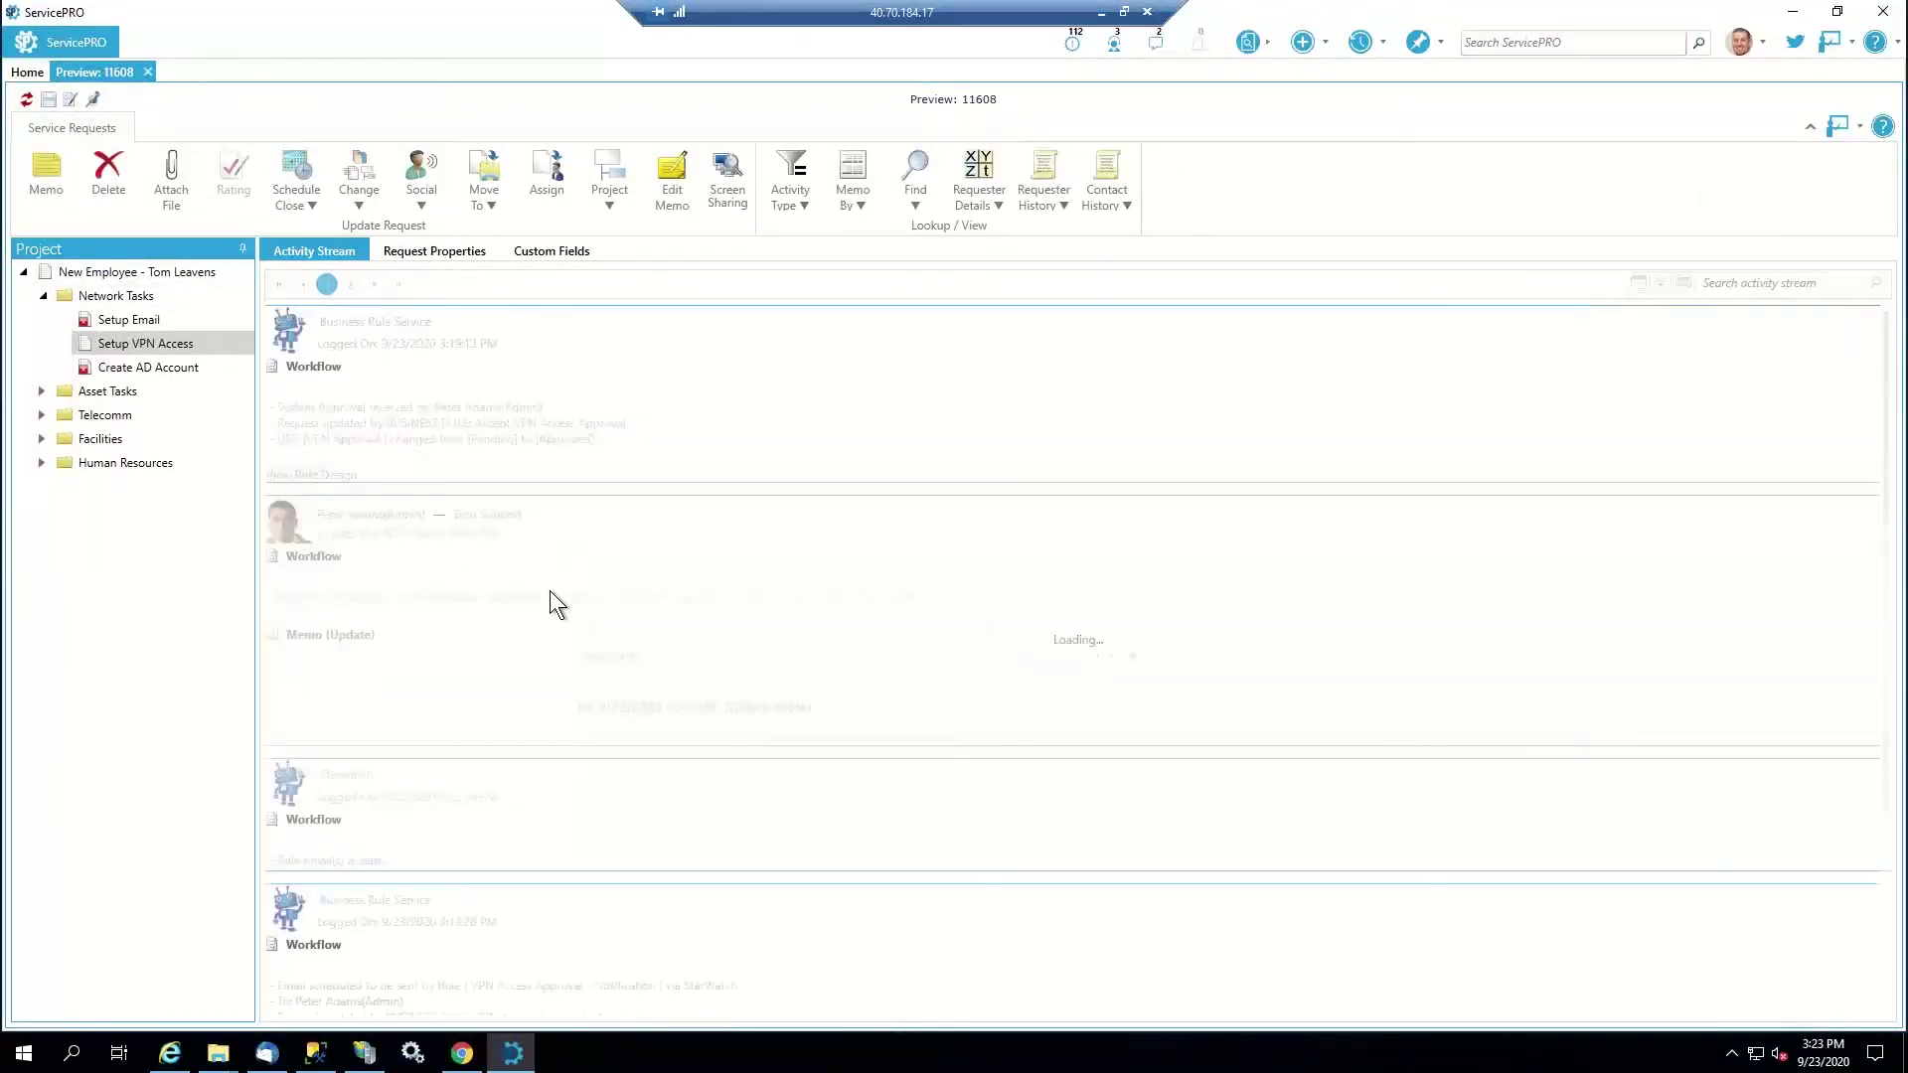
pyautogui.scroll(-3, 549, 590)
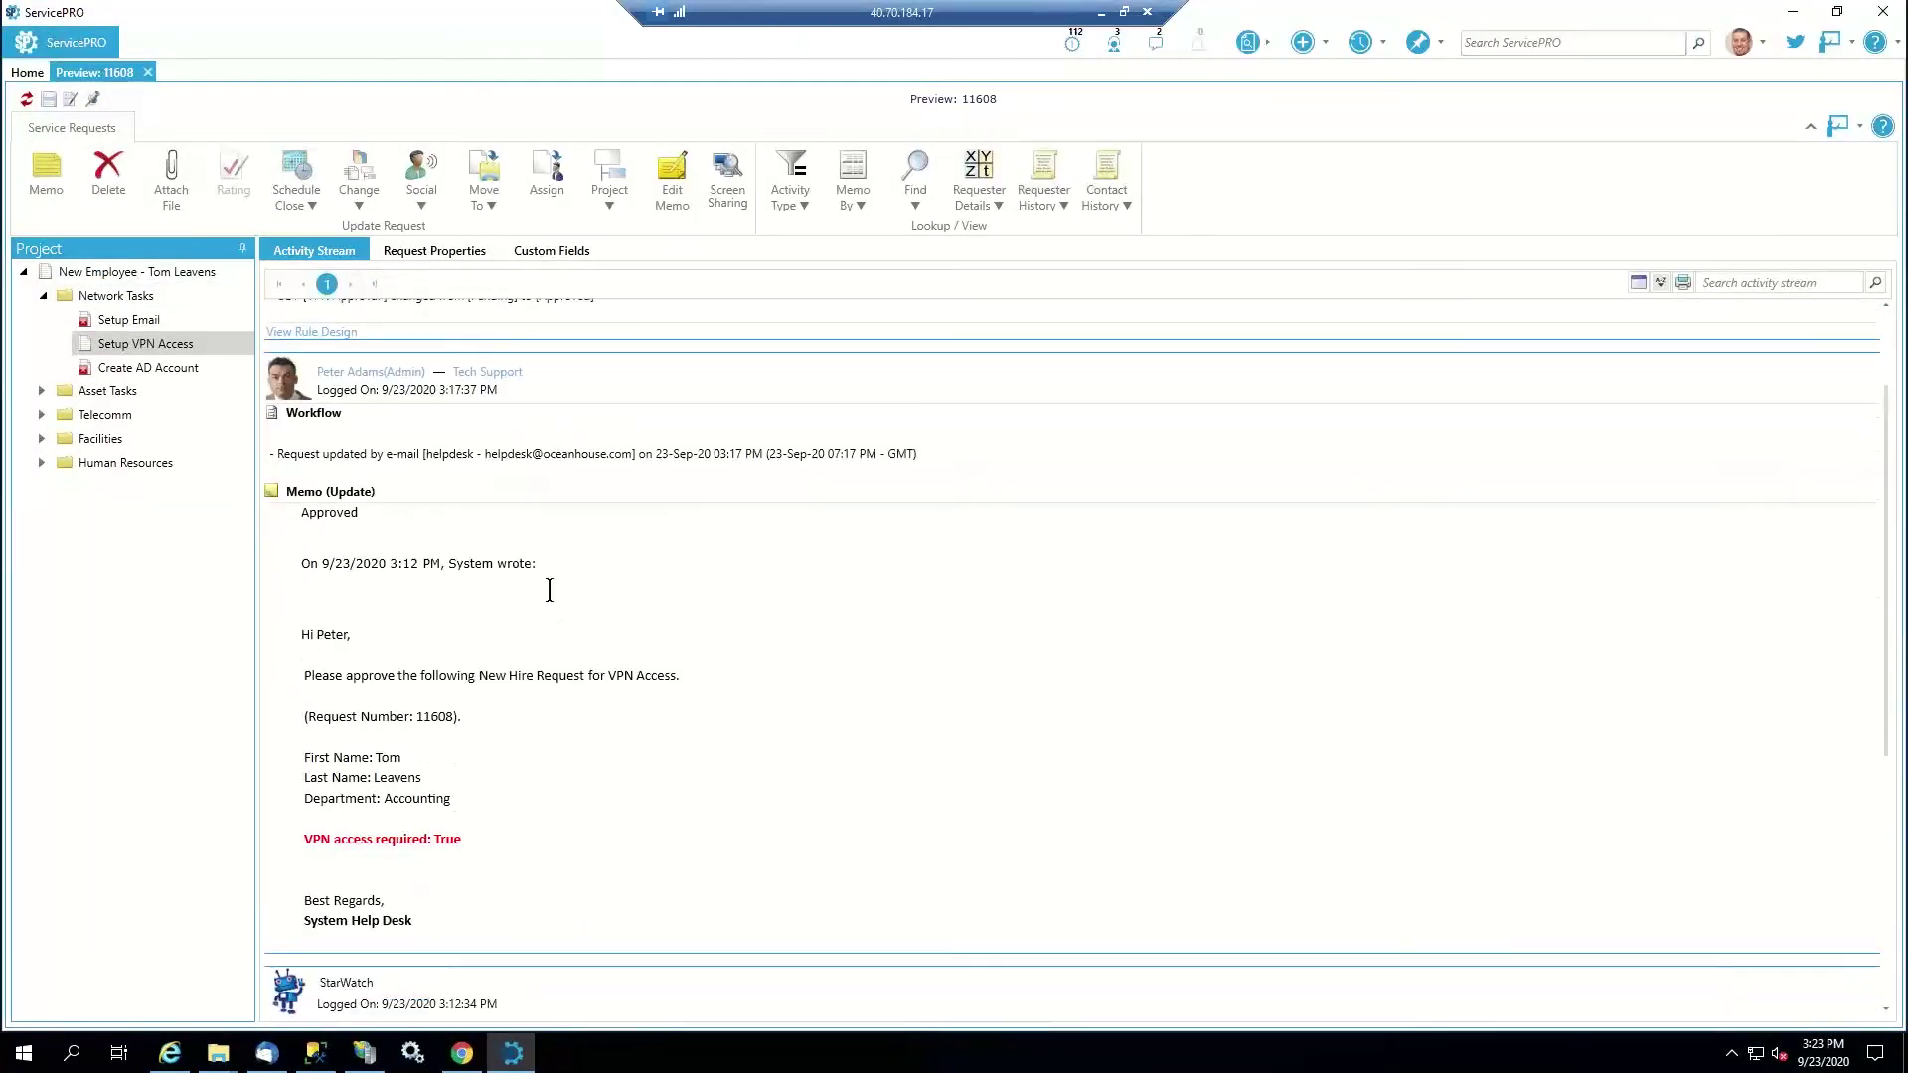
pyautogui.scroll(-1, 550, 590)
pyautogui.scroll(-1, 550, 590)
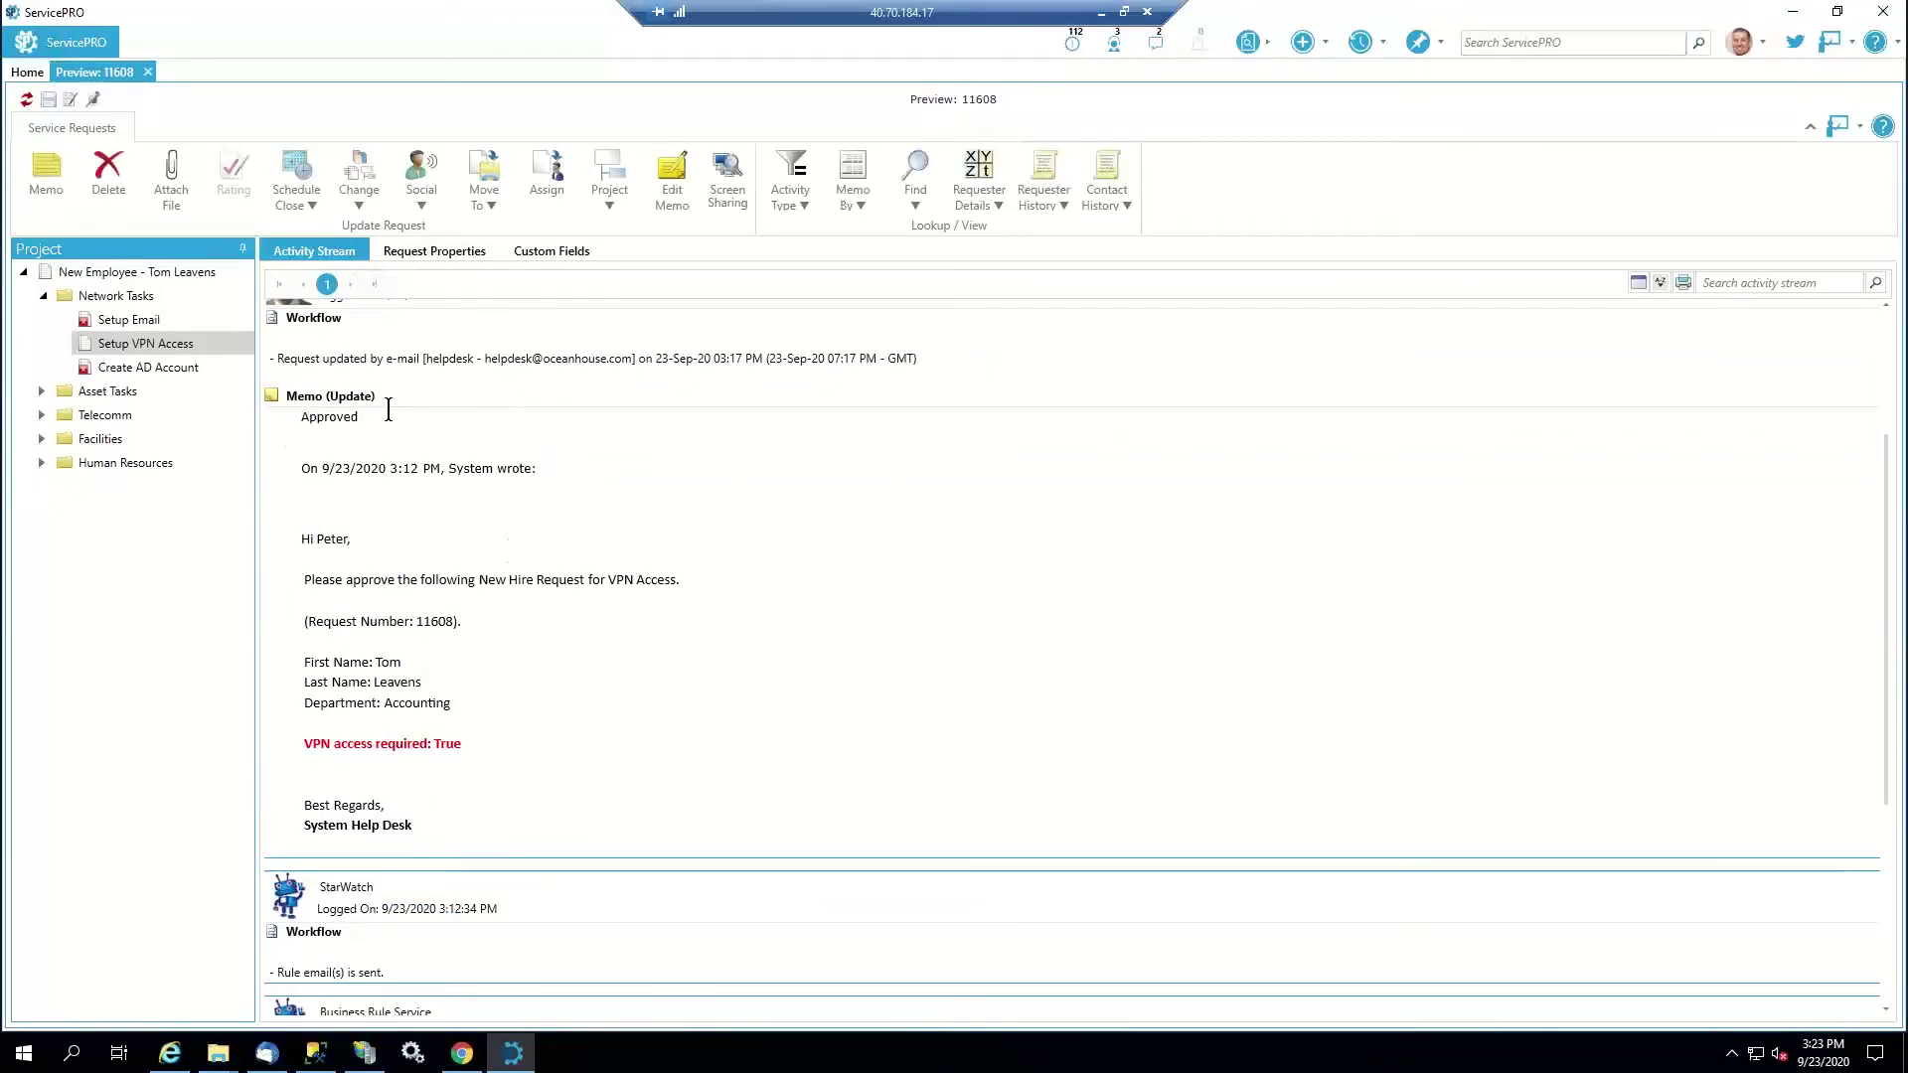
pyautogui.scroll(5, 491, 498)
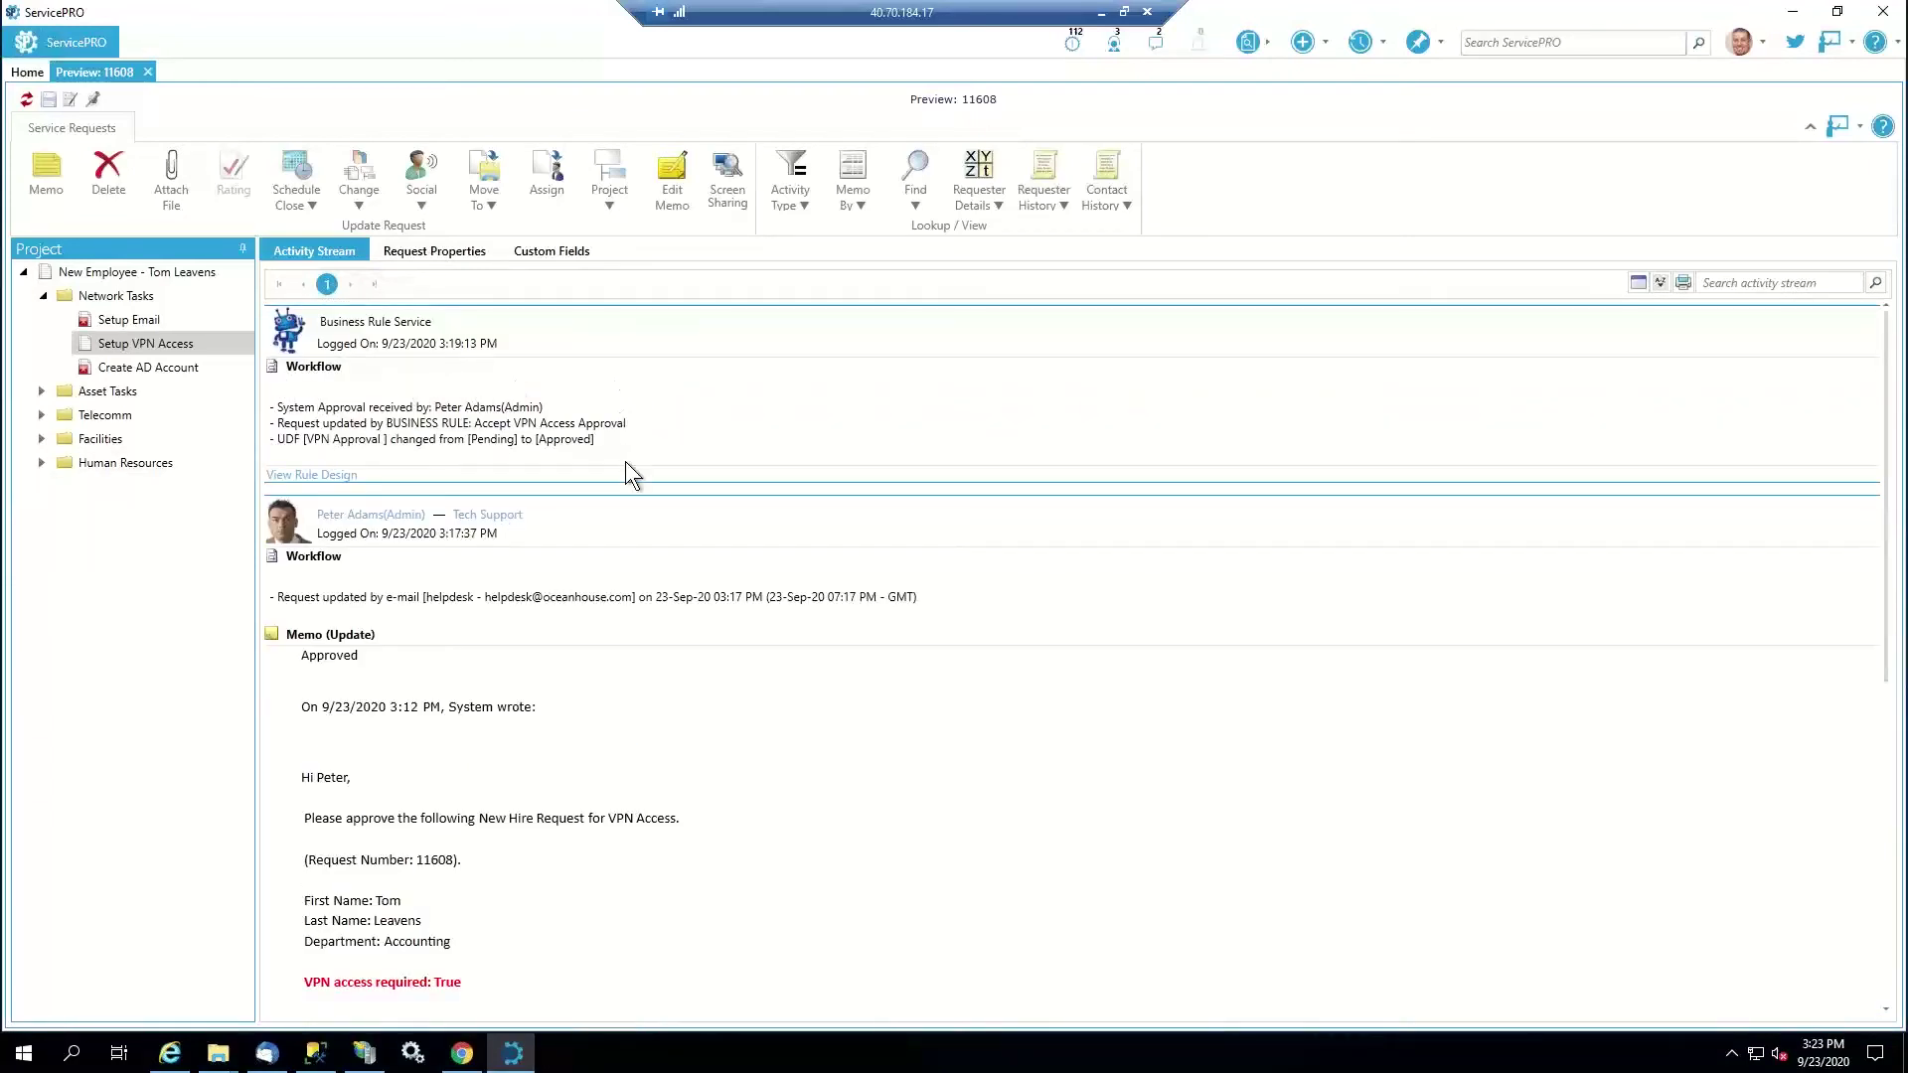
pyautogui.click(552, 250)
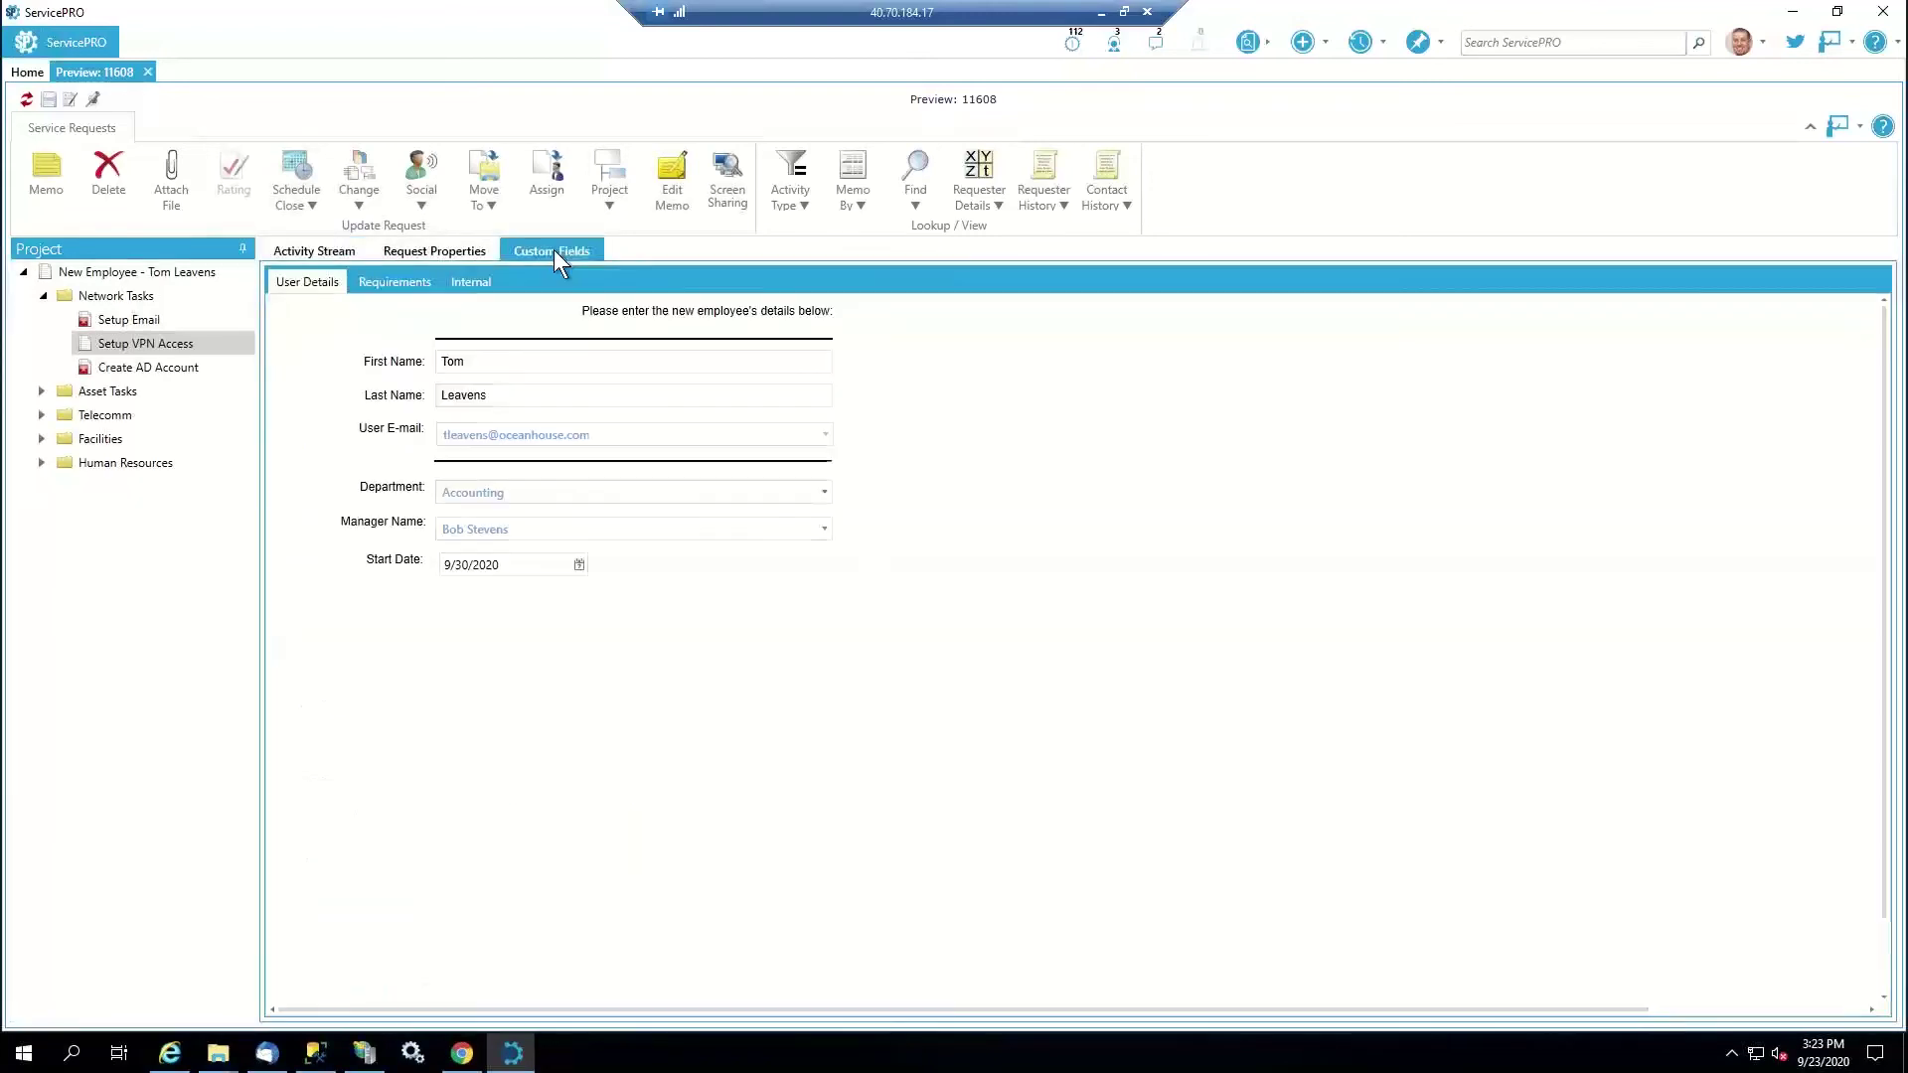
# Confirm VPN Access Approval reads Approved under Requirements, then edit request 11608
pyautogui.click(391, 282)
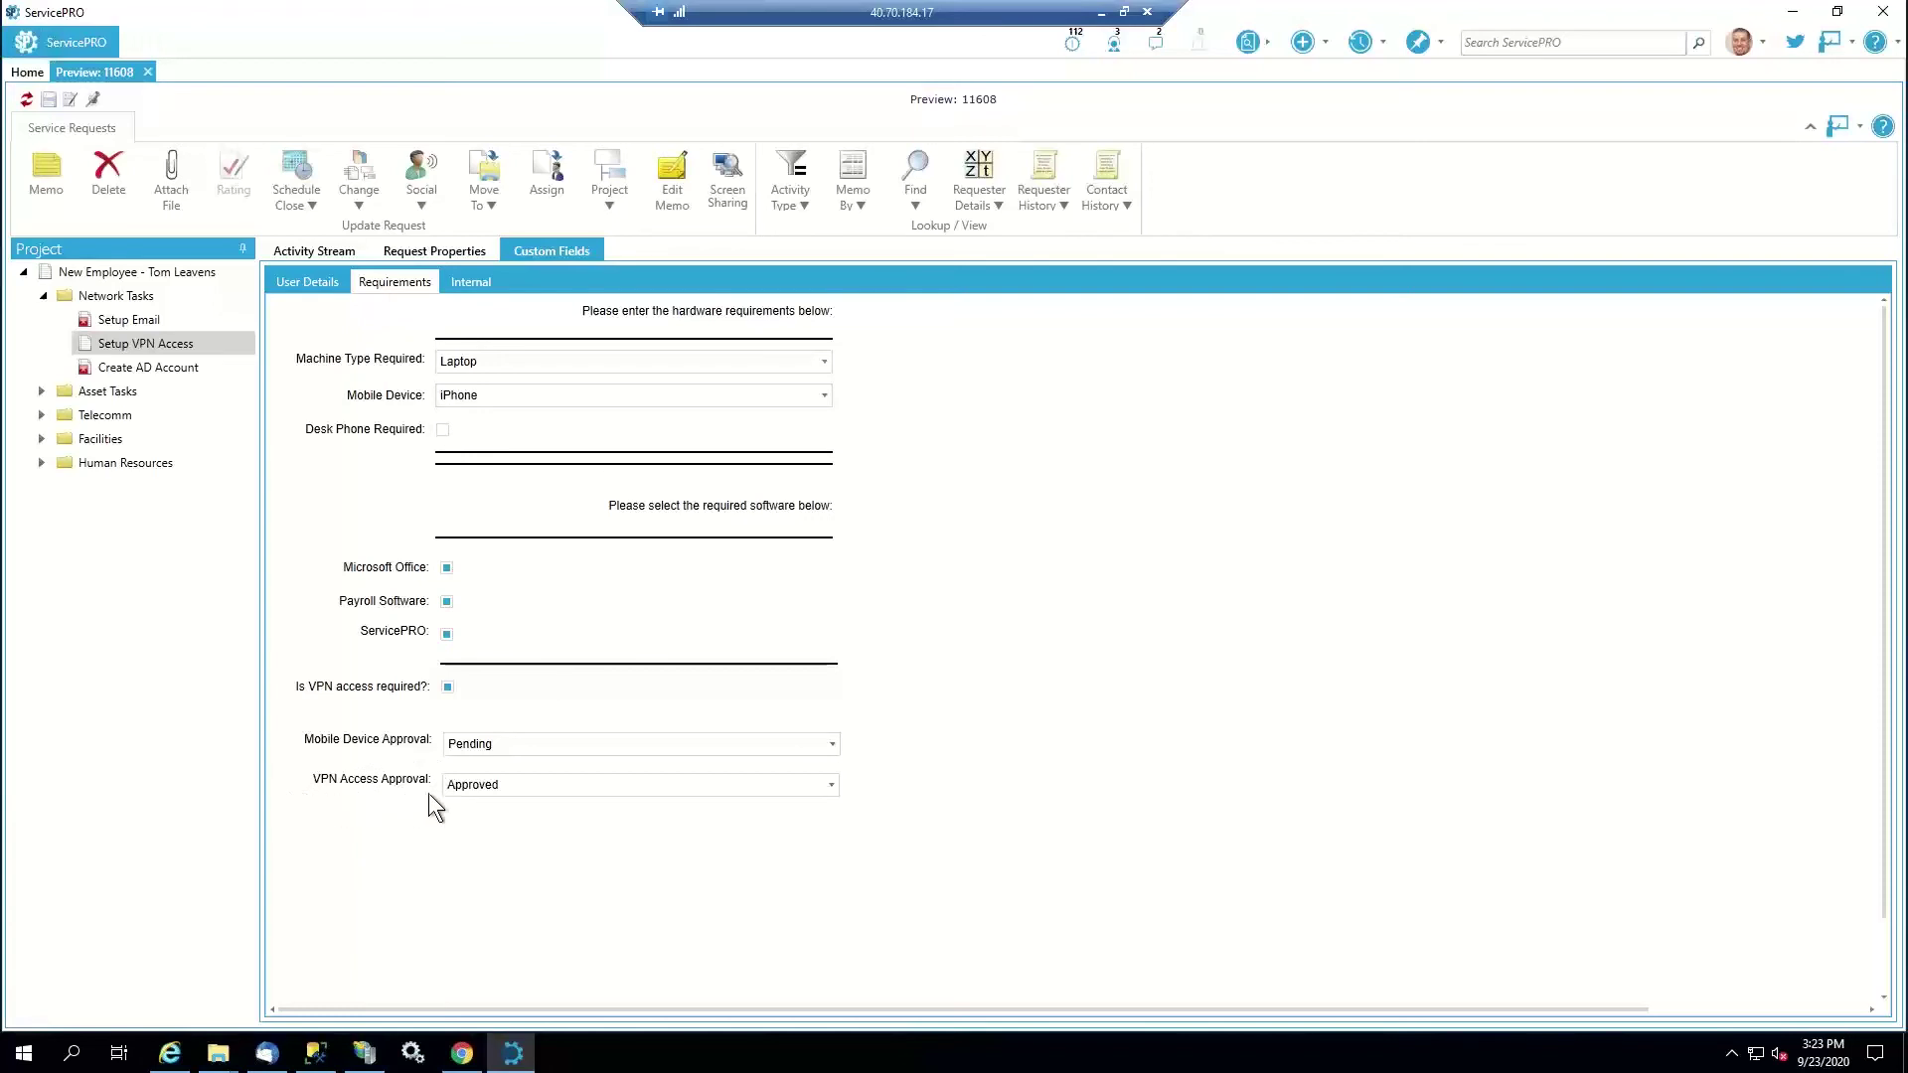
pyautogui.click(342, 250)
pyautogui.click(69, 98)
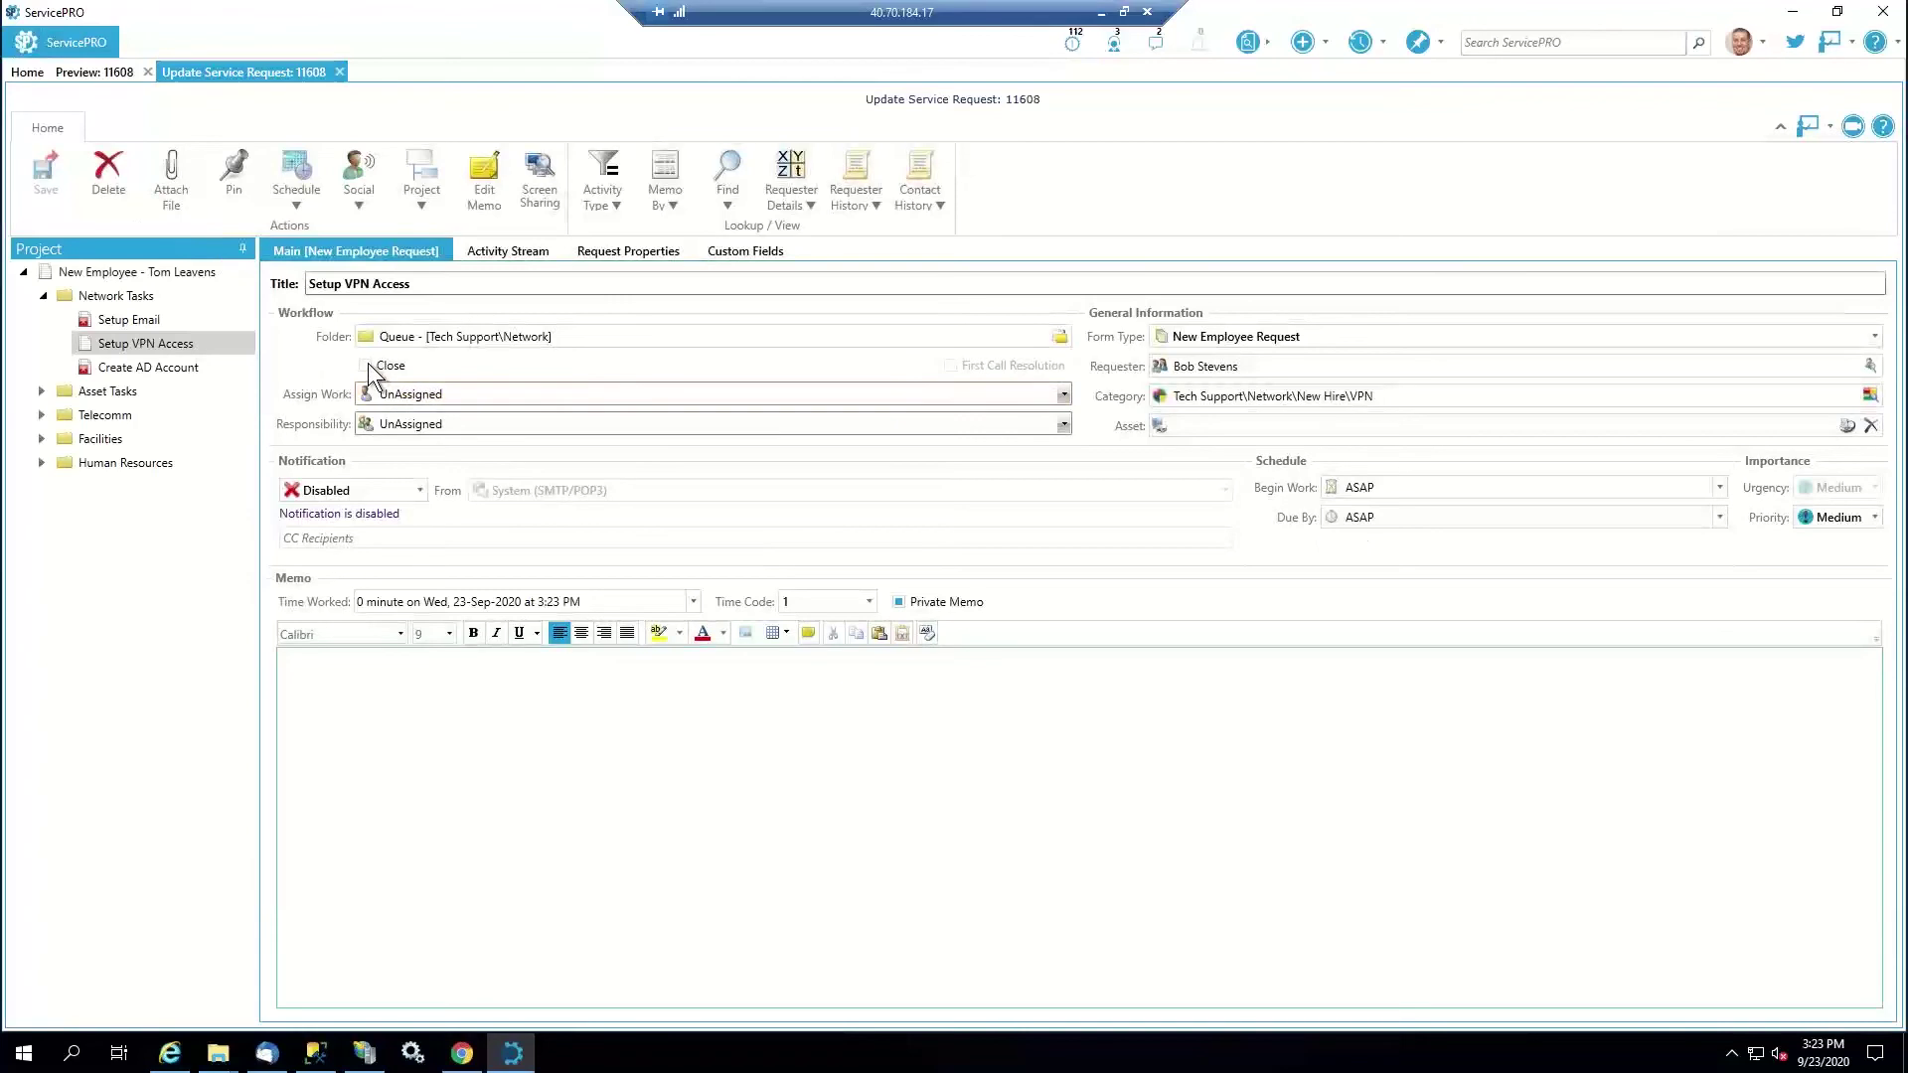
# Mark Setup VPN Access closed, save it without a memo, and refresh the preview
pyautogui.click(366, 365)
pyautogui.hotkey('ctrl', 's')
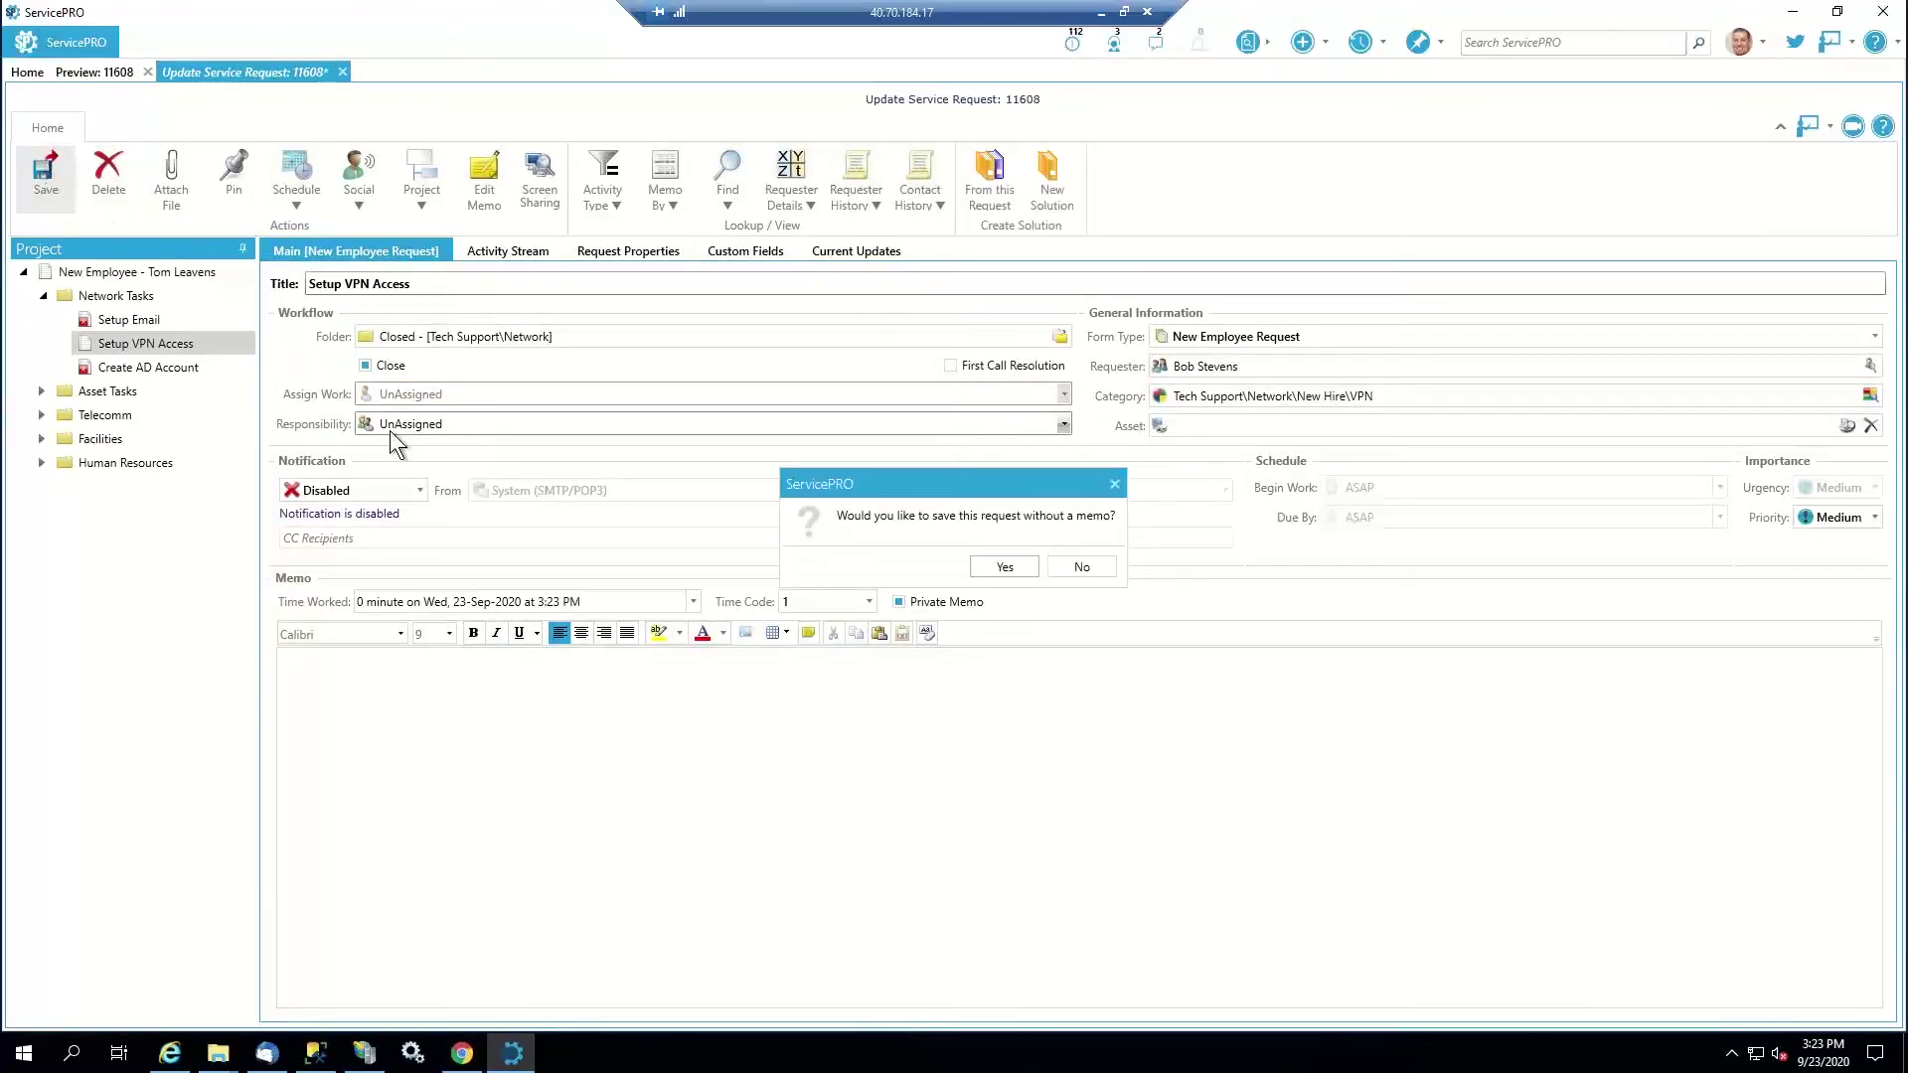
pyautogui.click(1003, 568)
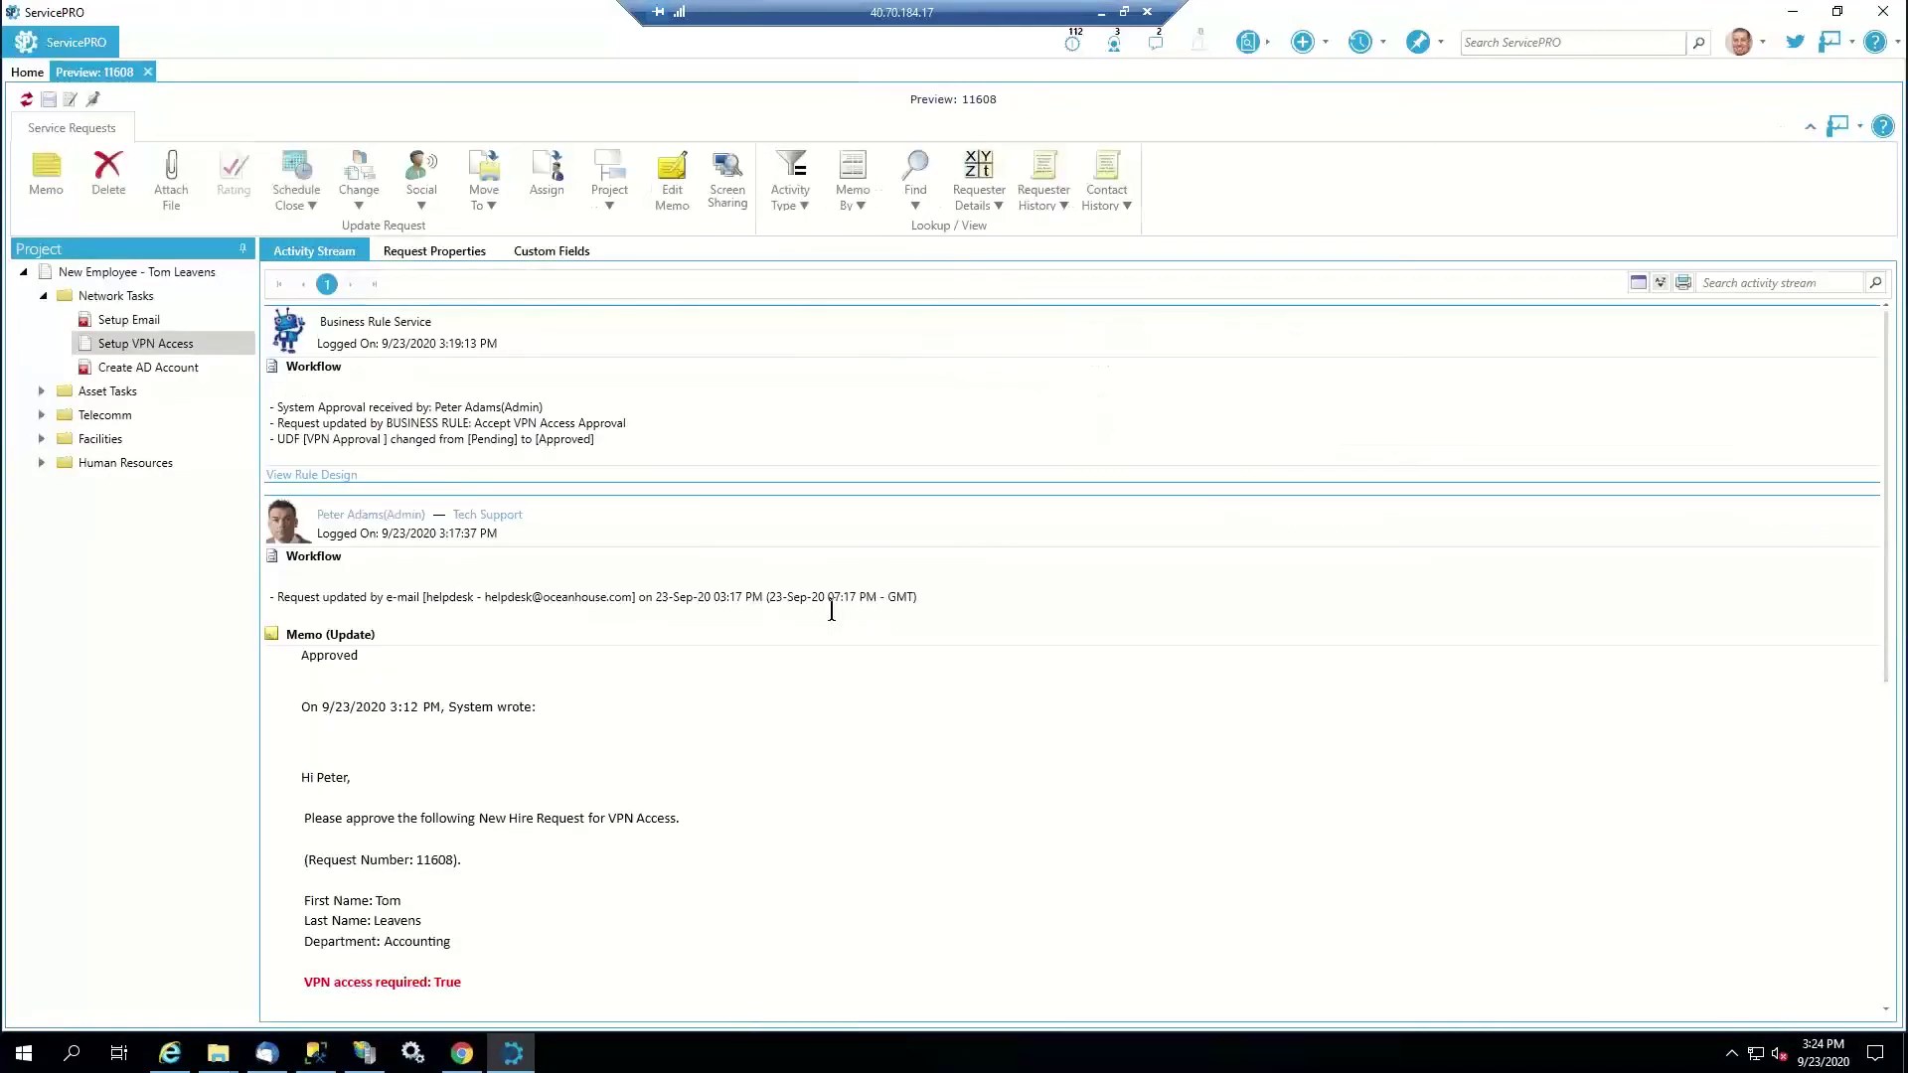
pyautogui.click(26, 99)
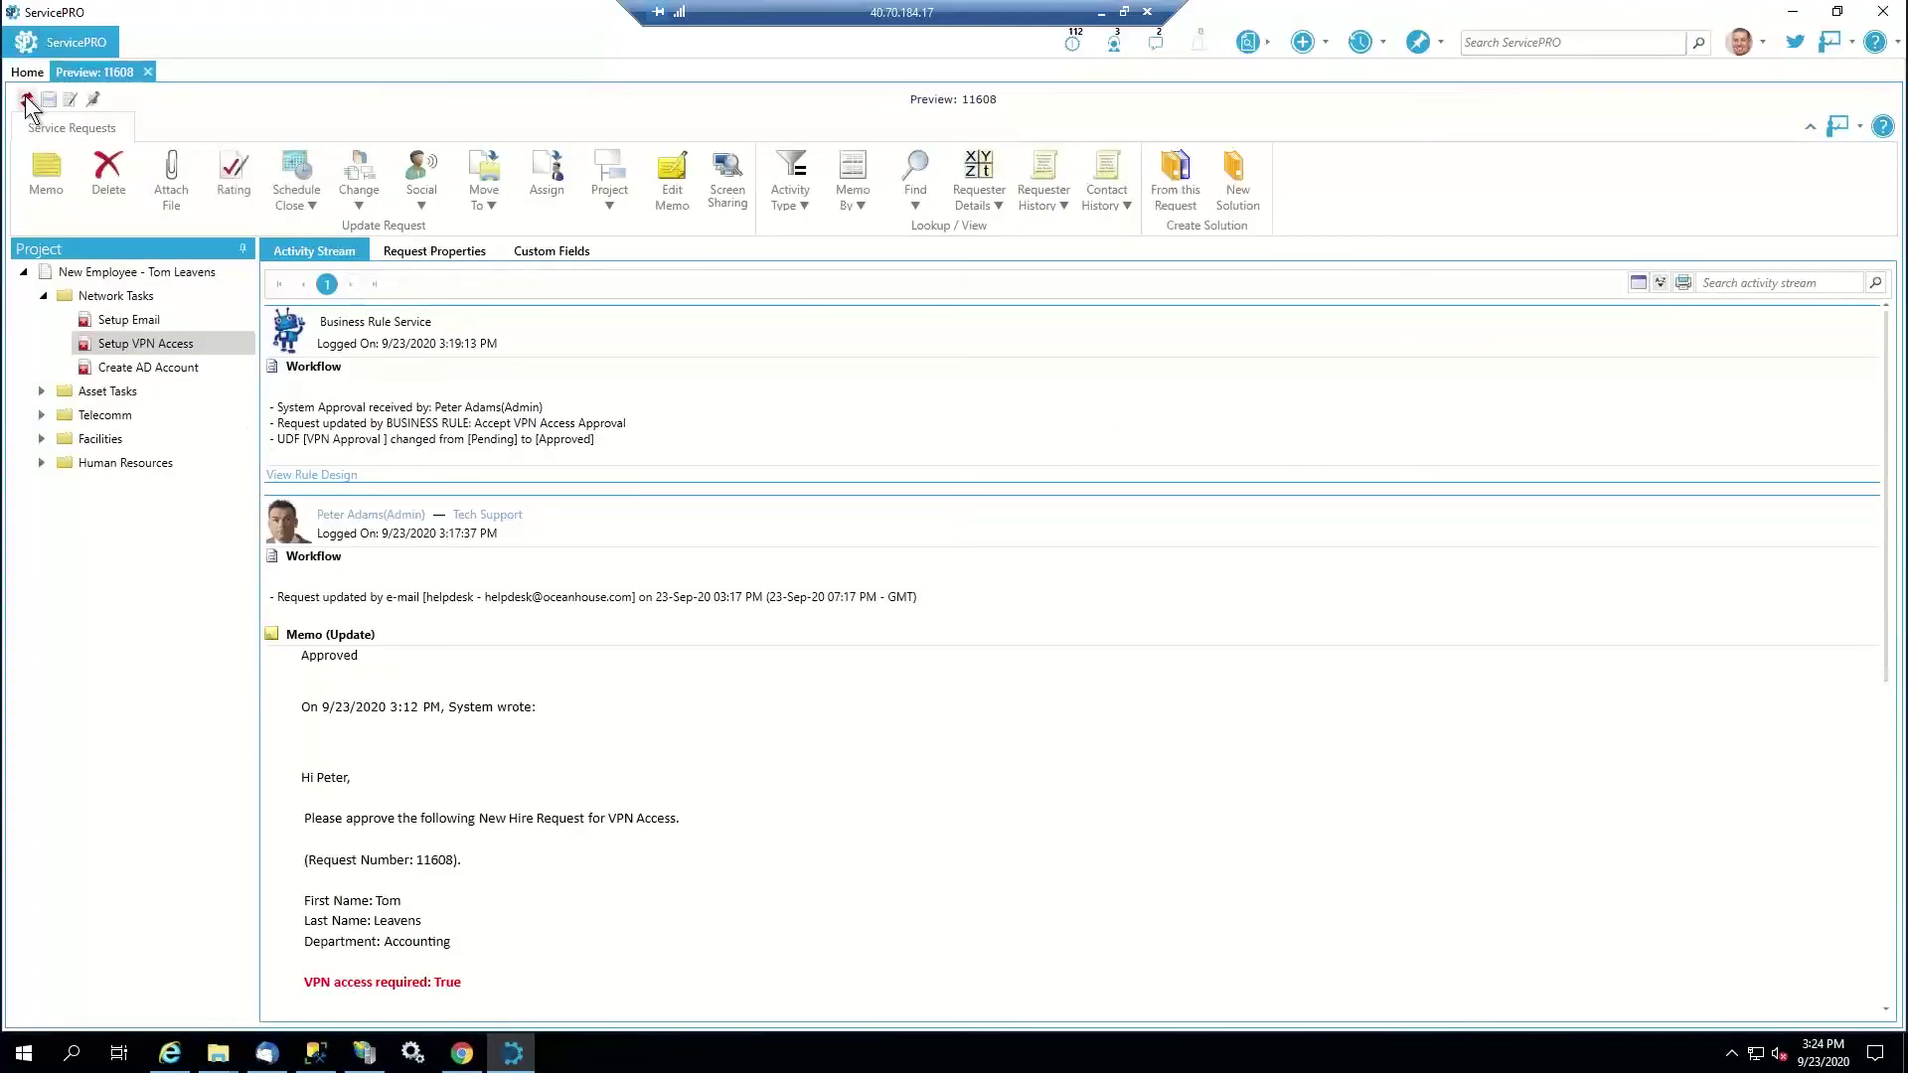
pyautogui.click(25, 99)
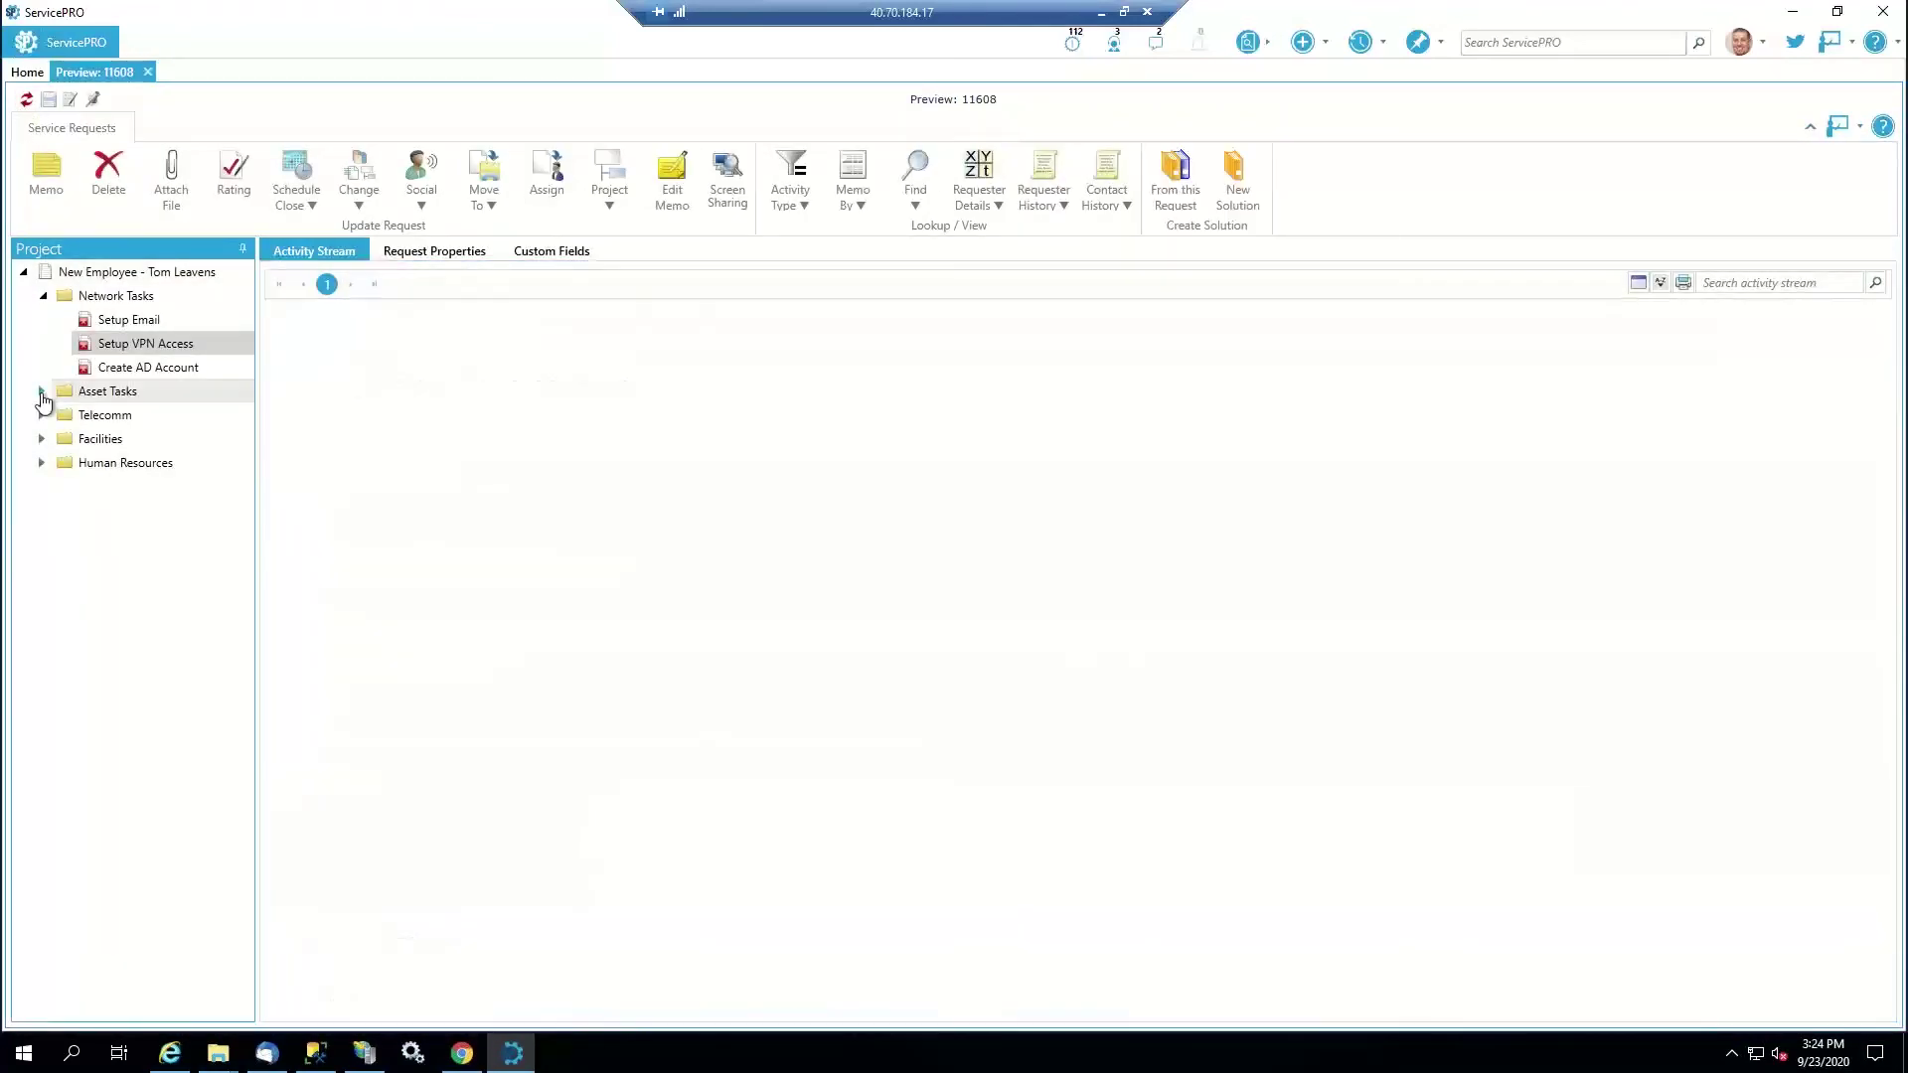
# Expand Asset Tasks and Setup Laptop, review its requirements, and preview Setup Laptop (11602)
pyautogui.click(43, 392)
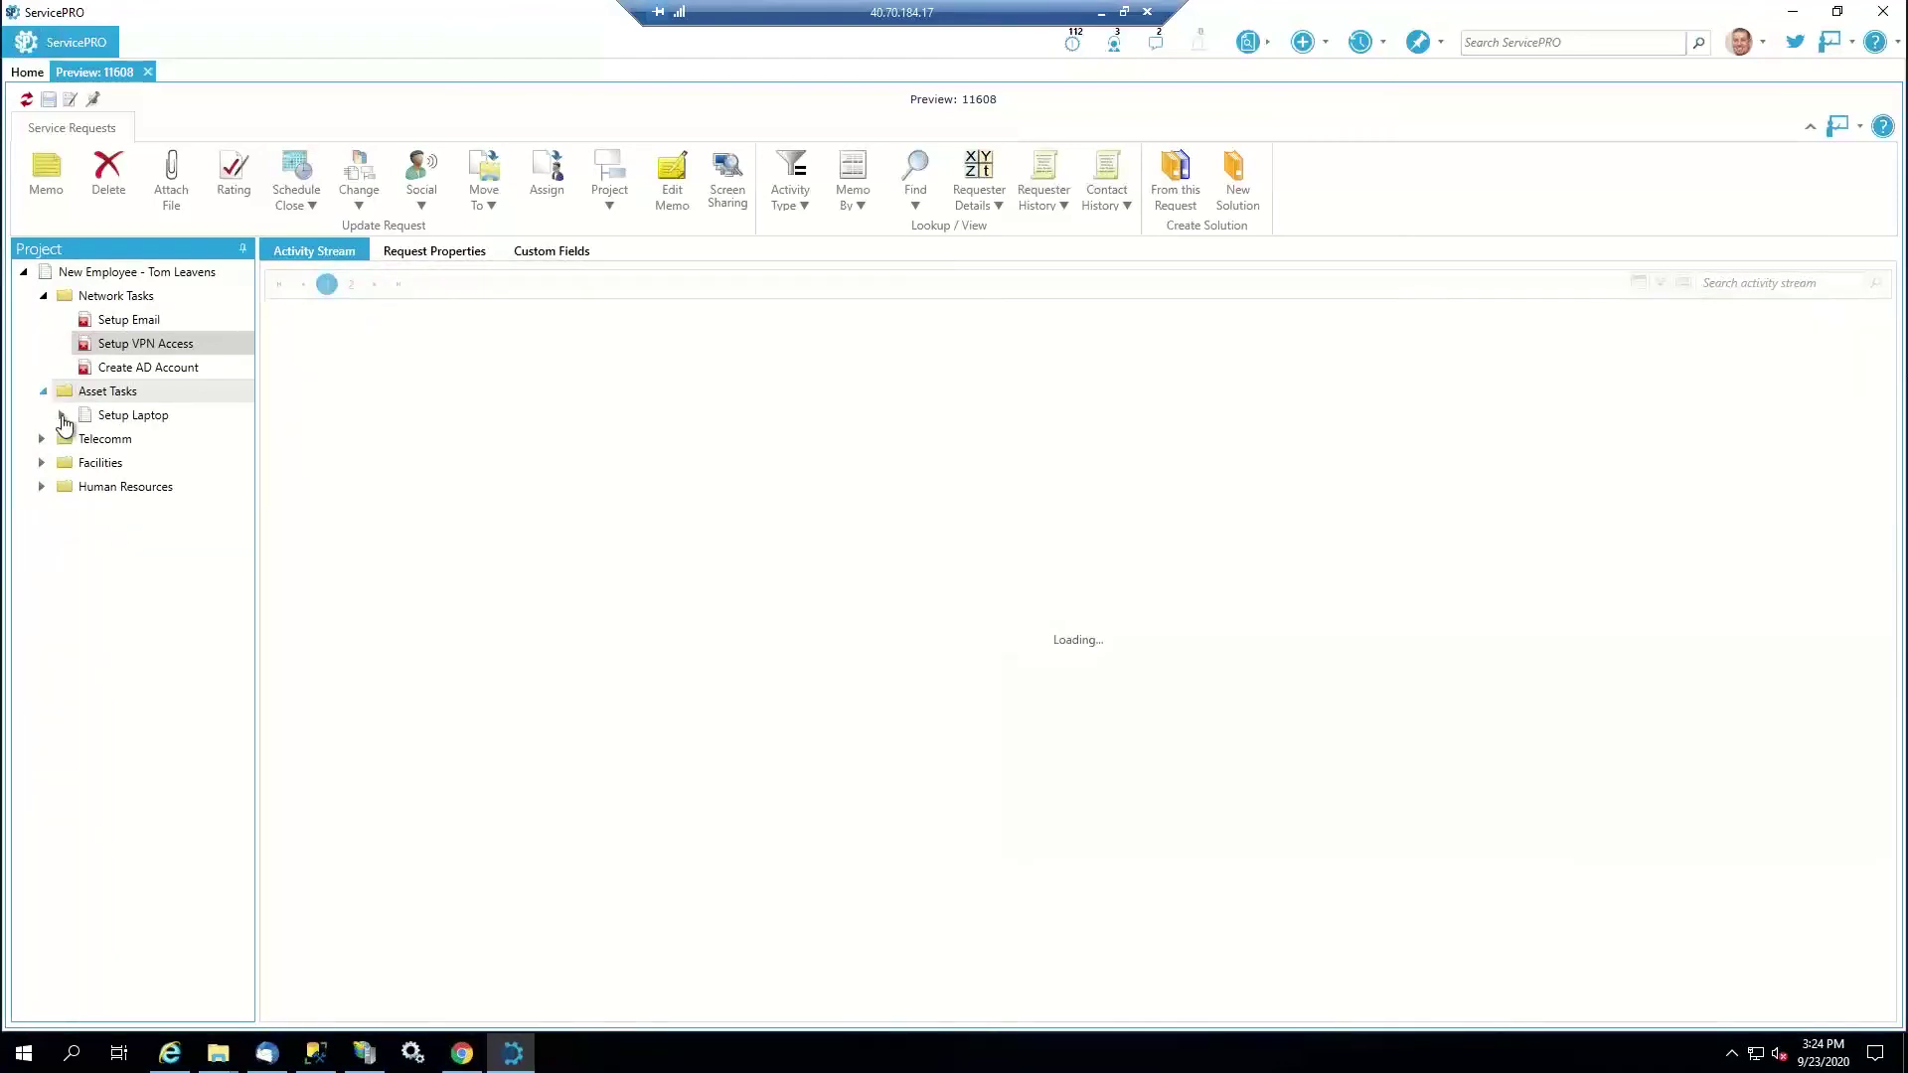
pyautogui.click(62, 415)
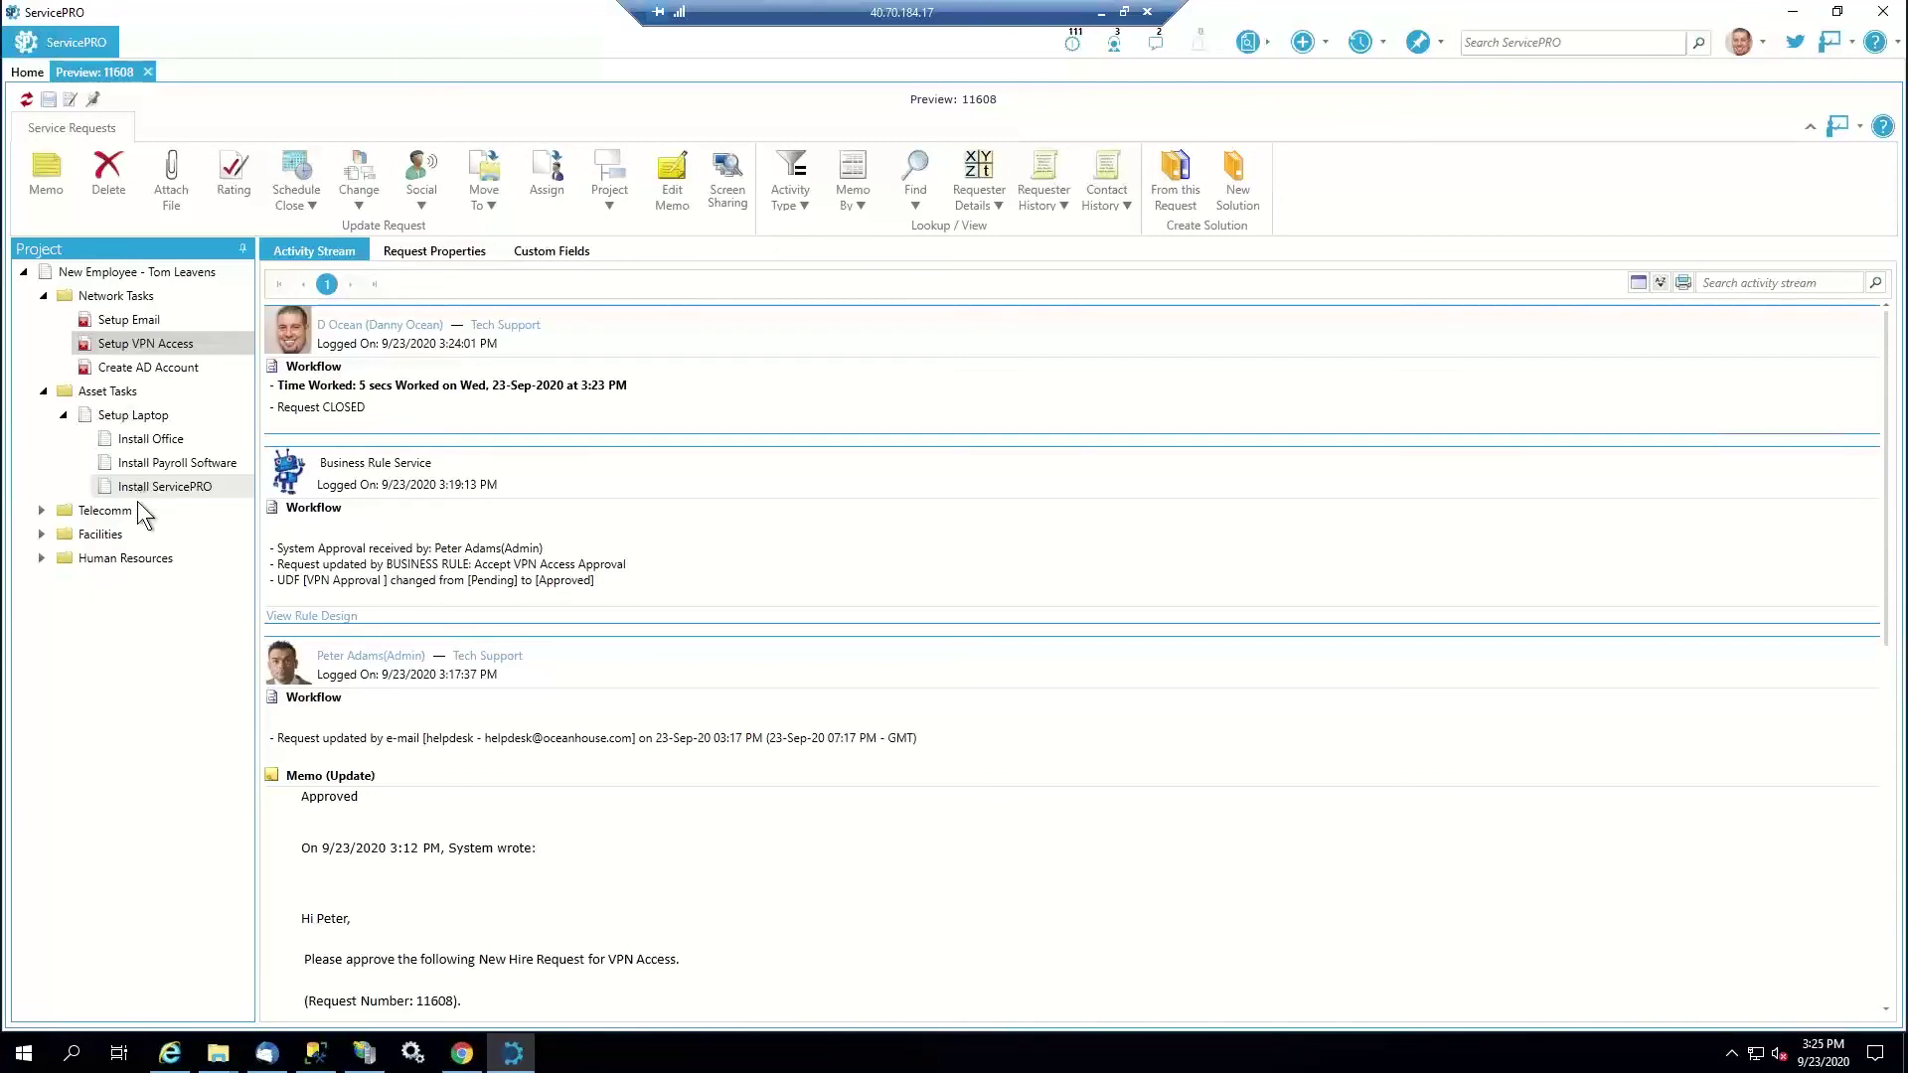
pyautogui.click(563, 252)
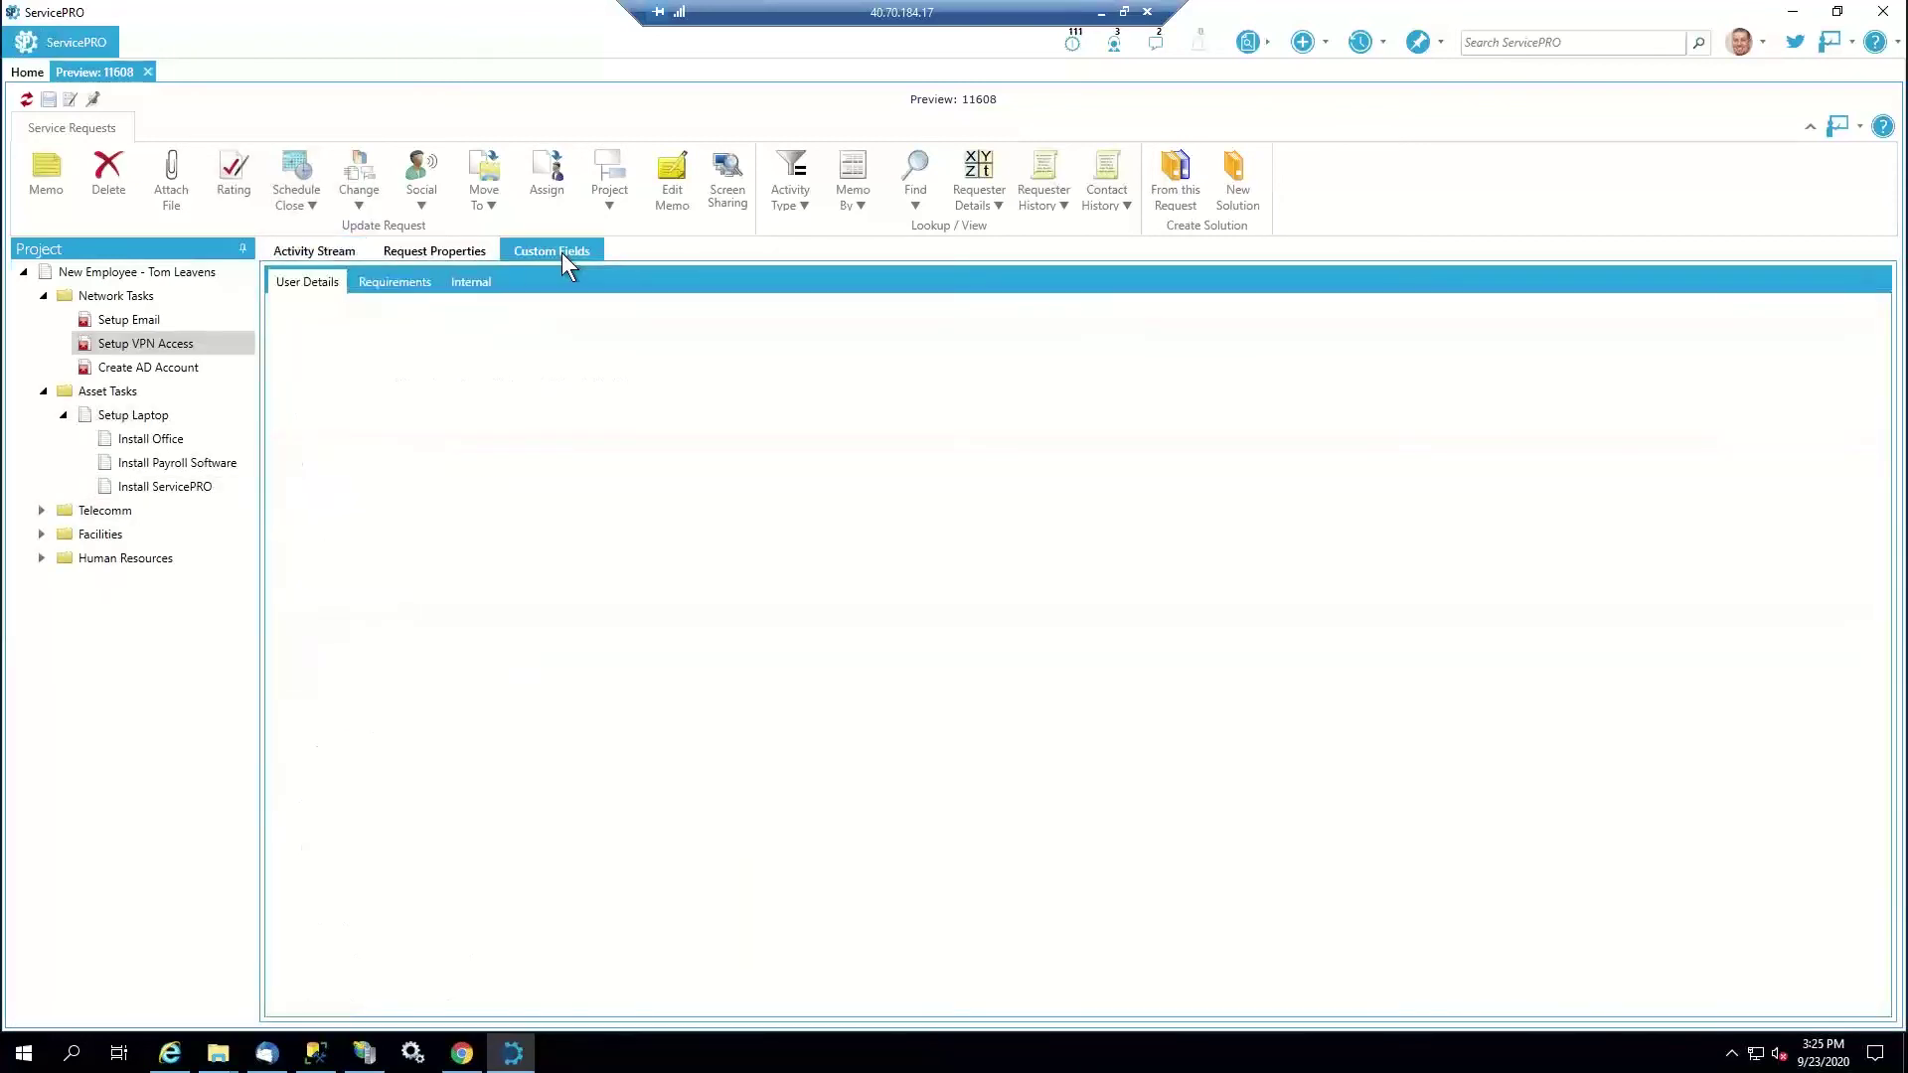
pyautogui.click(390, 282)
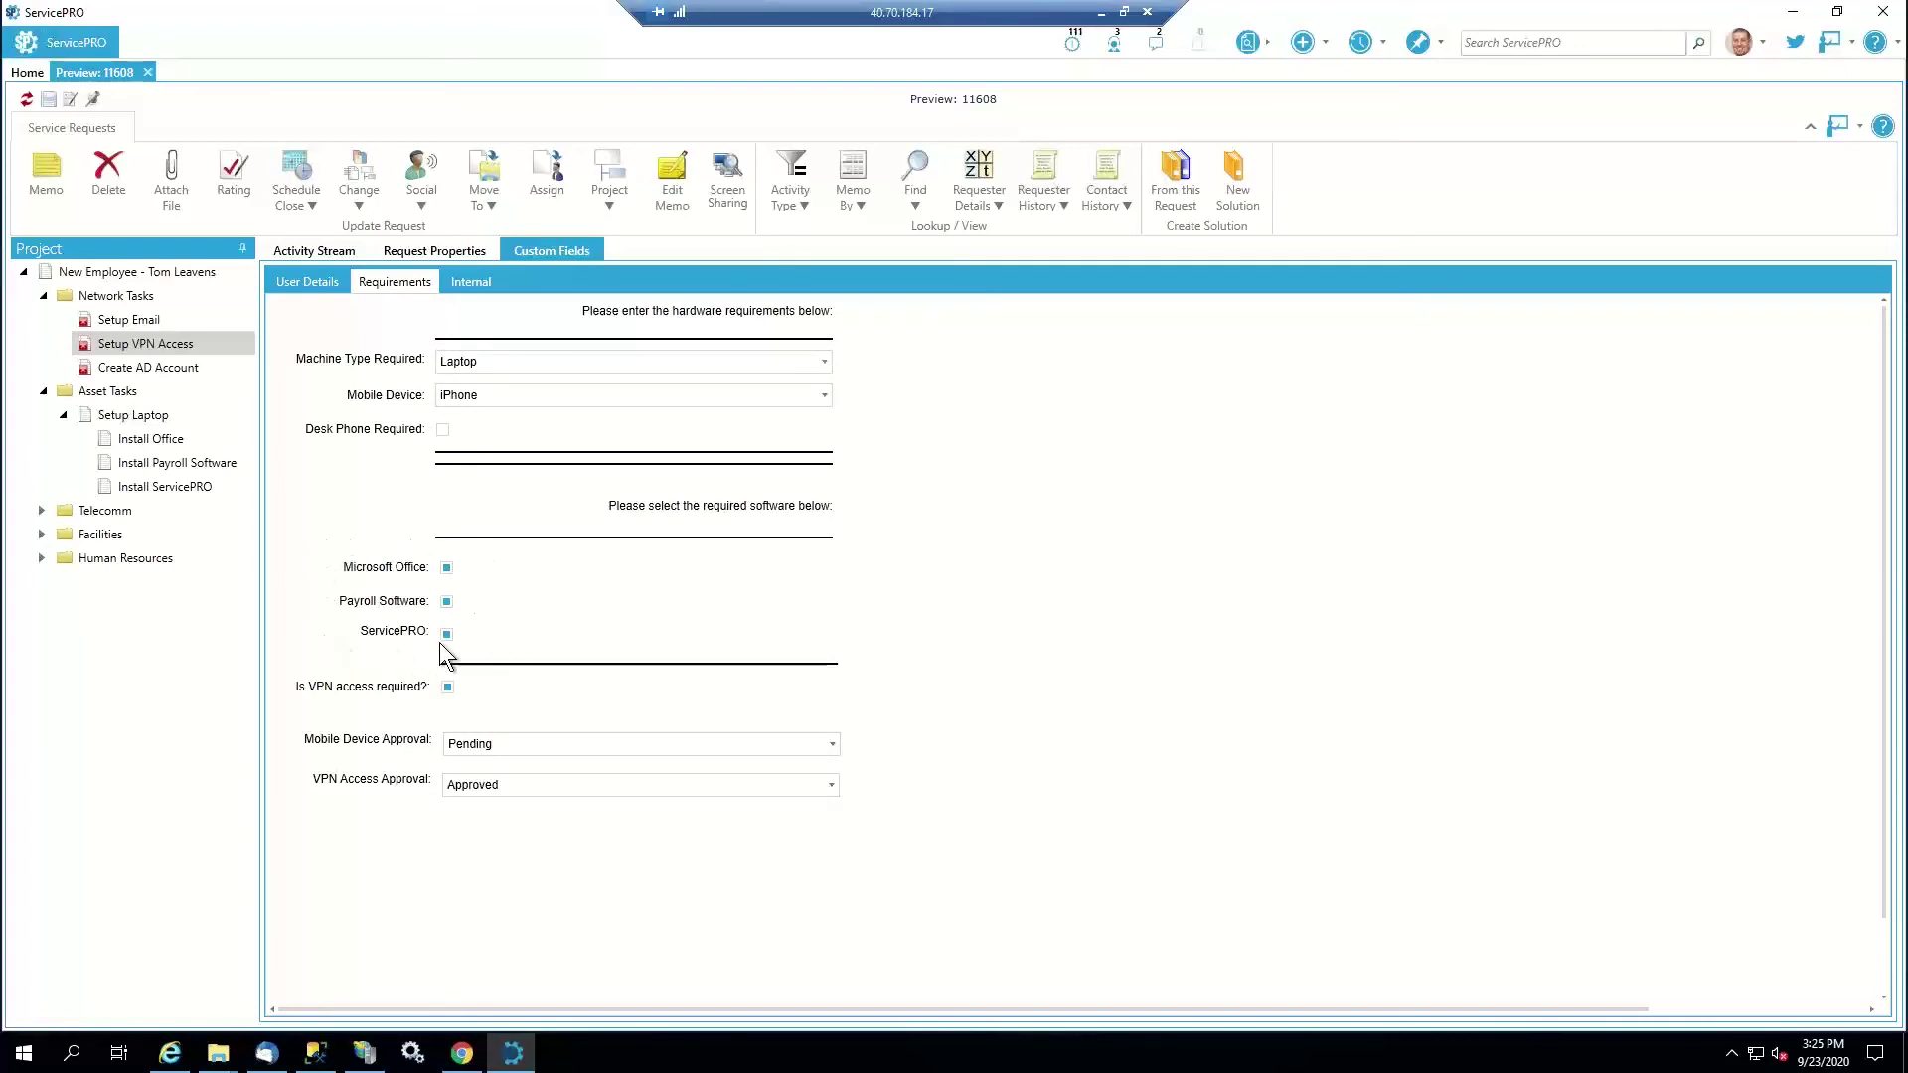
pyautogui.click(316, 252)
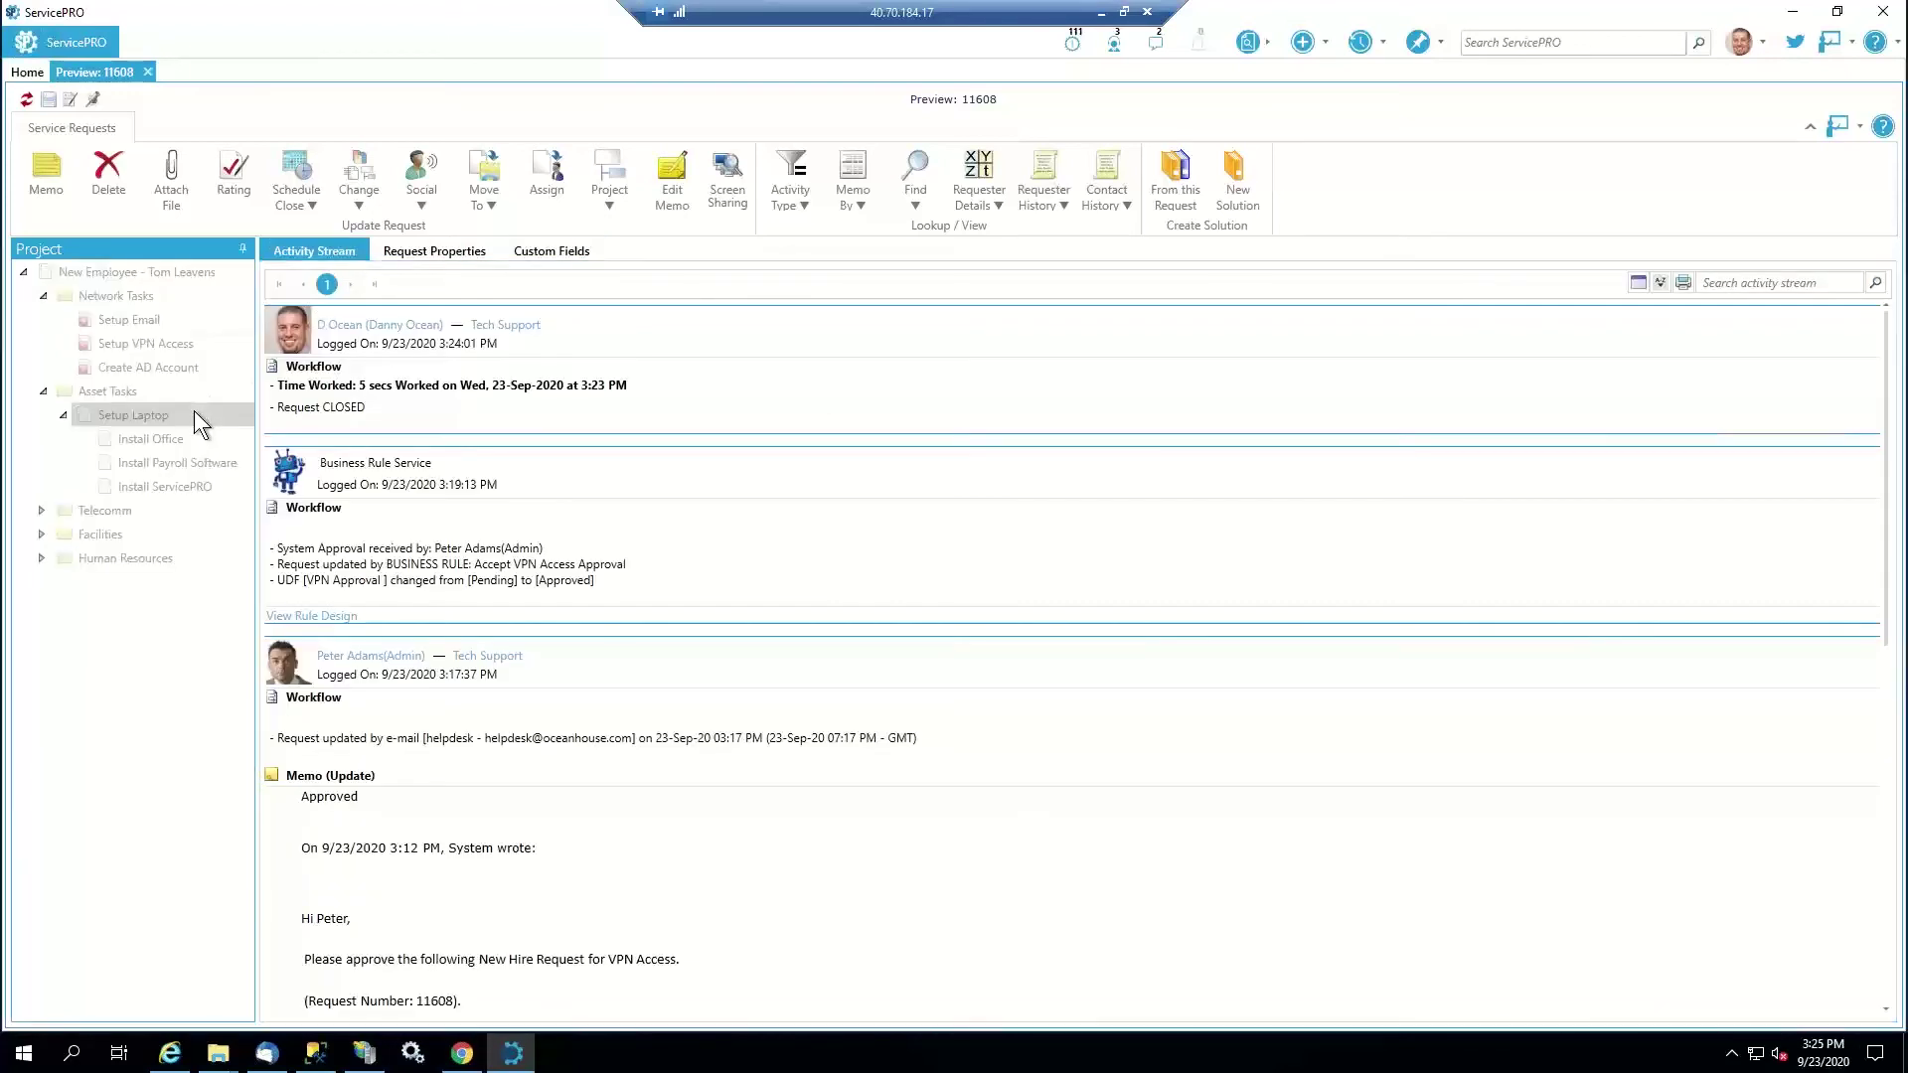
pyautogui.click(194, 409)
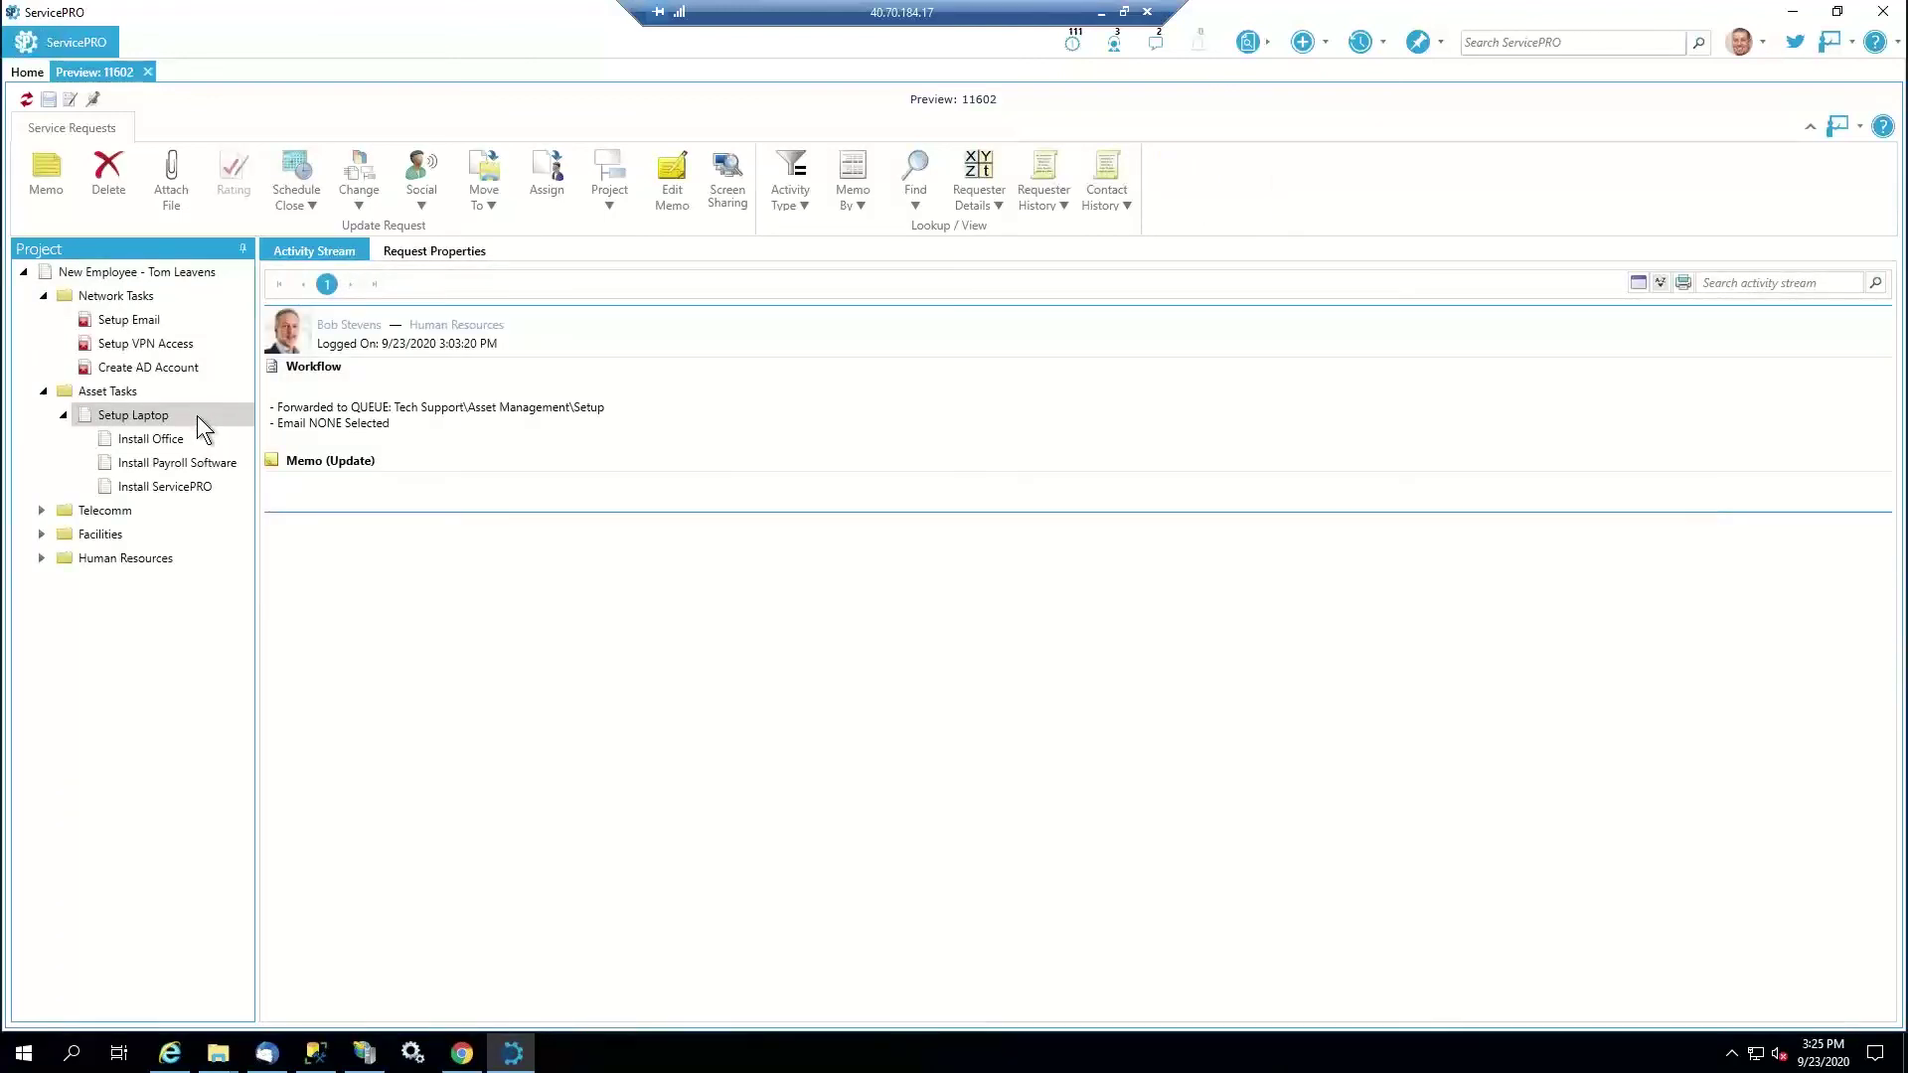
# Close Setup Laptop (11602) and its three install subtasks, saving without a memo
pyautogui.click(73, 100)
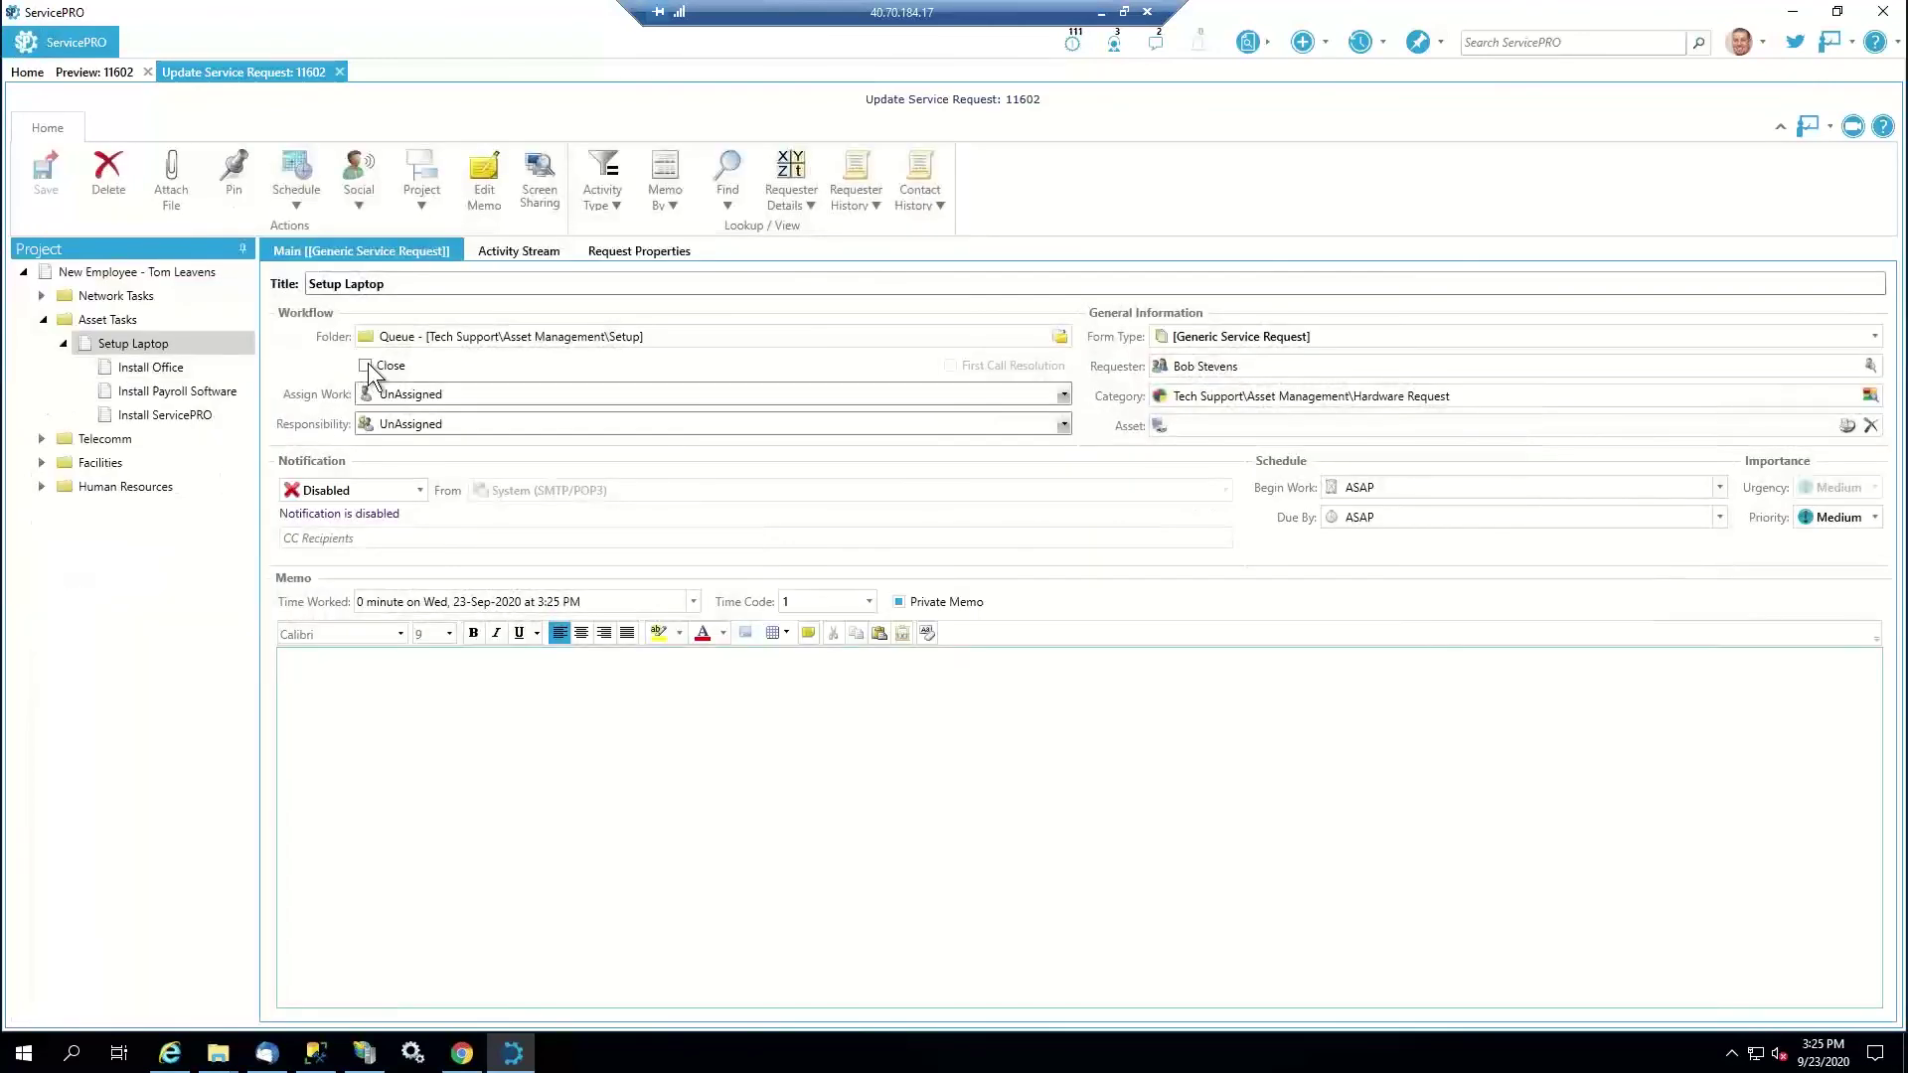
pyautogui.click(365, 365)
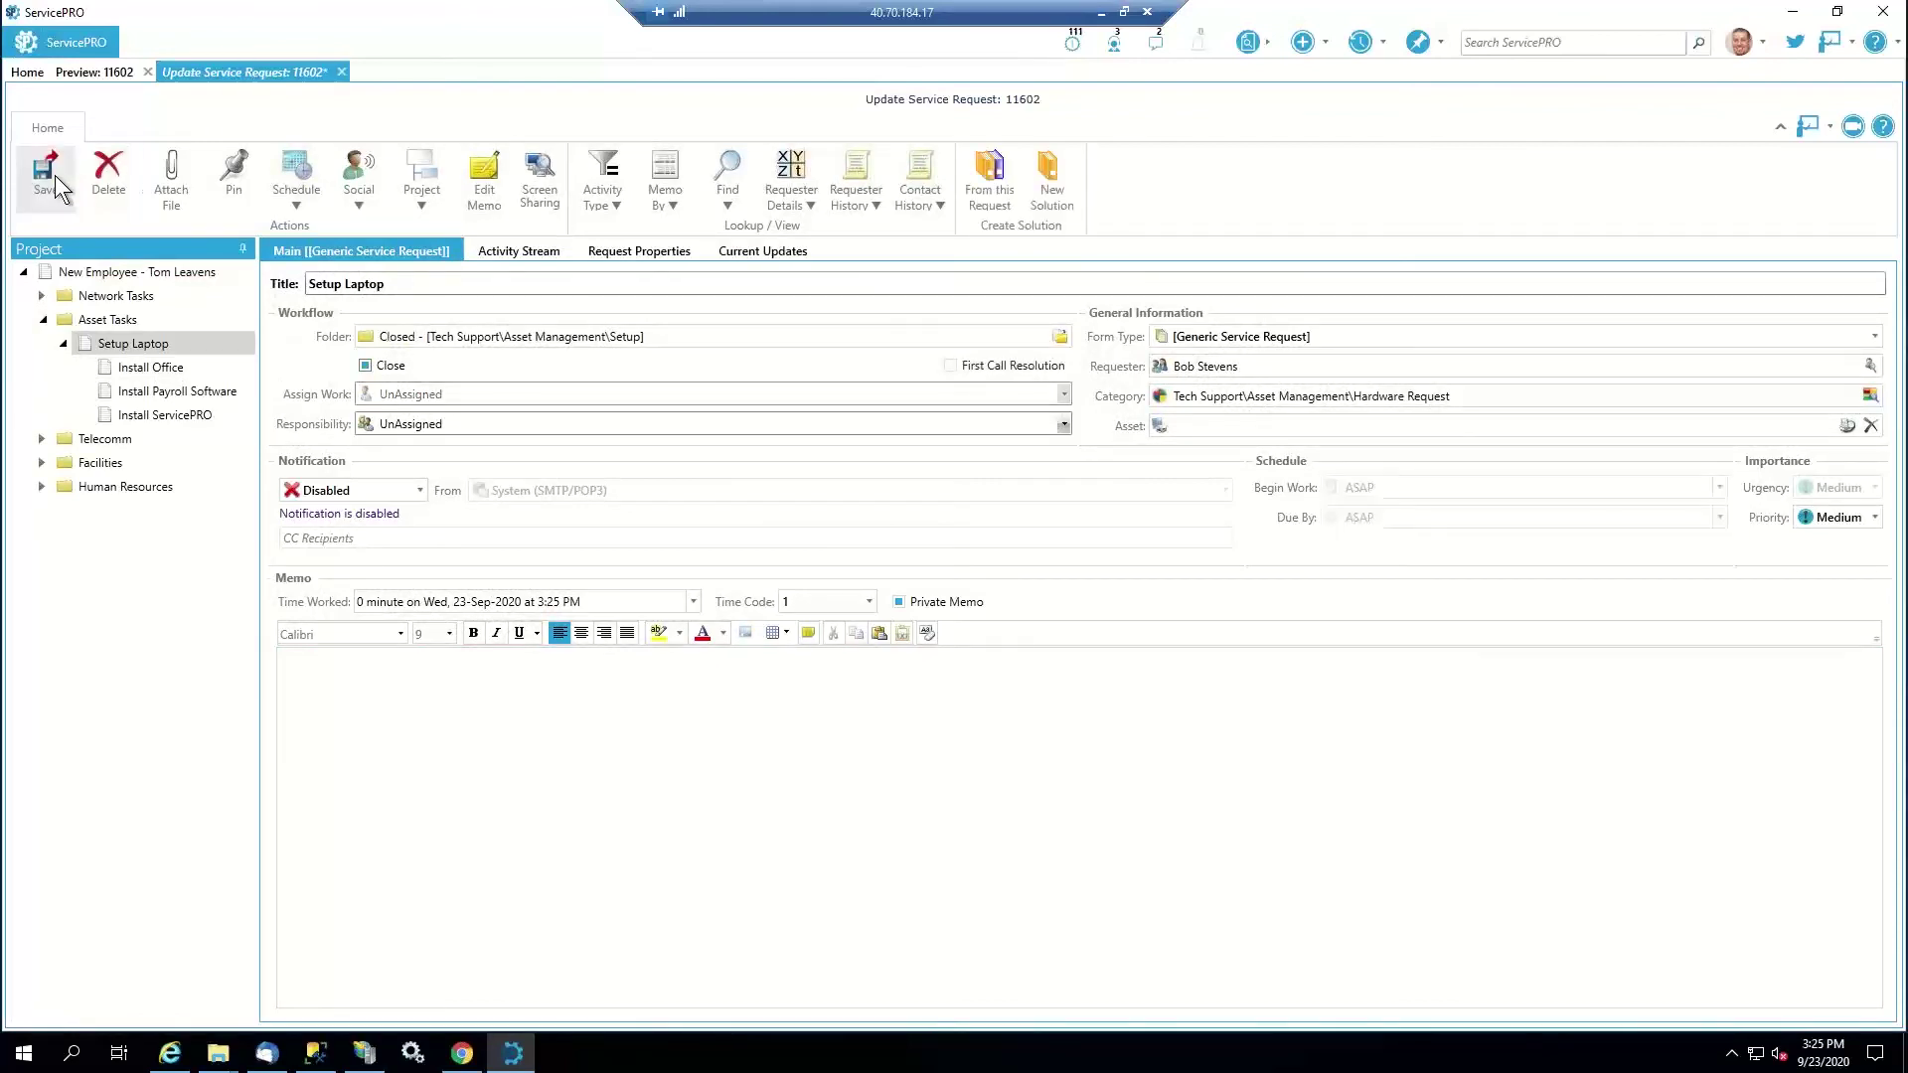
pyautogui.click(56, 175)
pyautogui.click(999, 568)
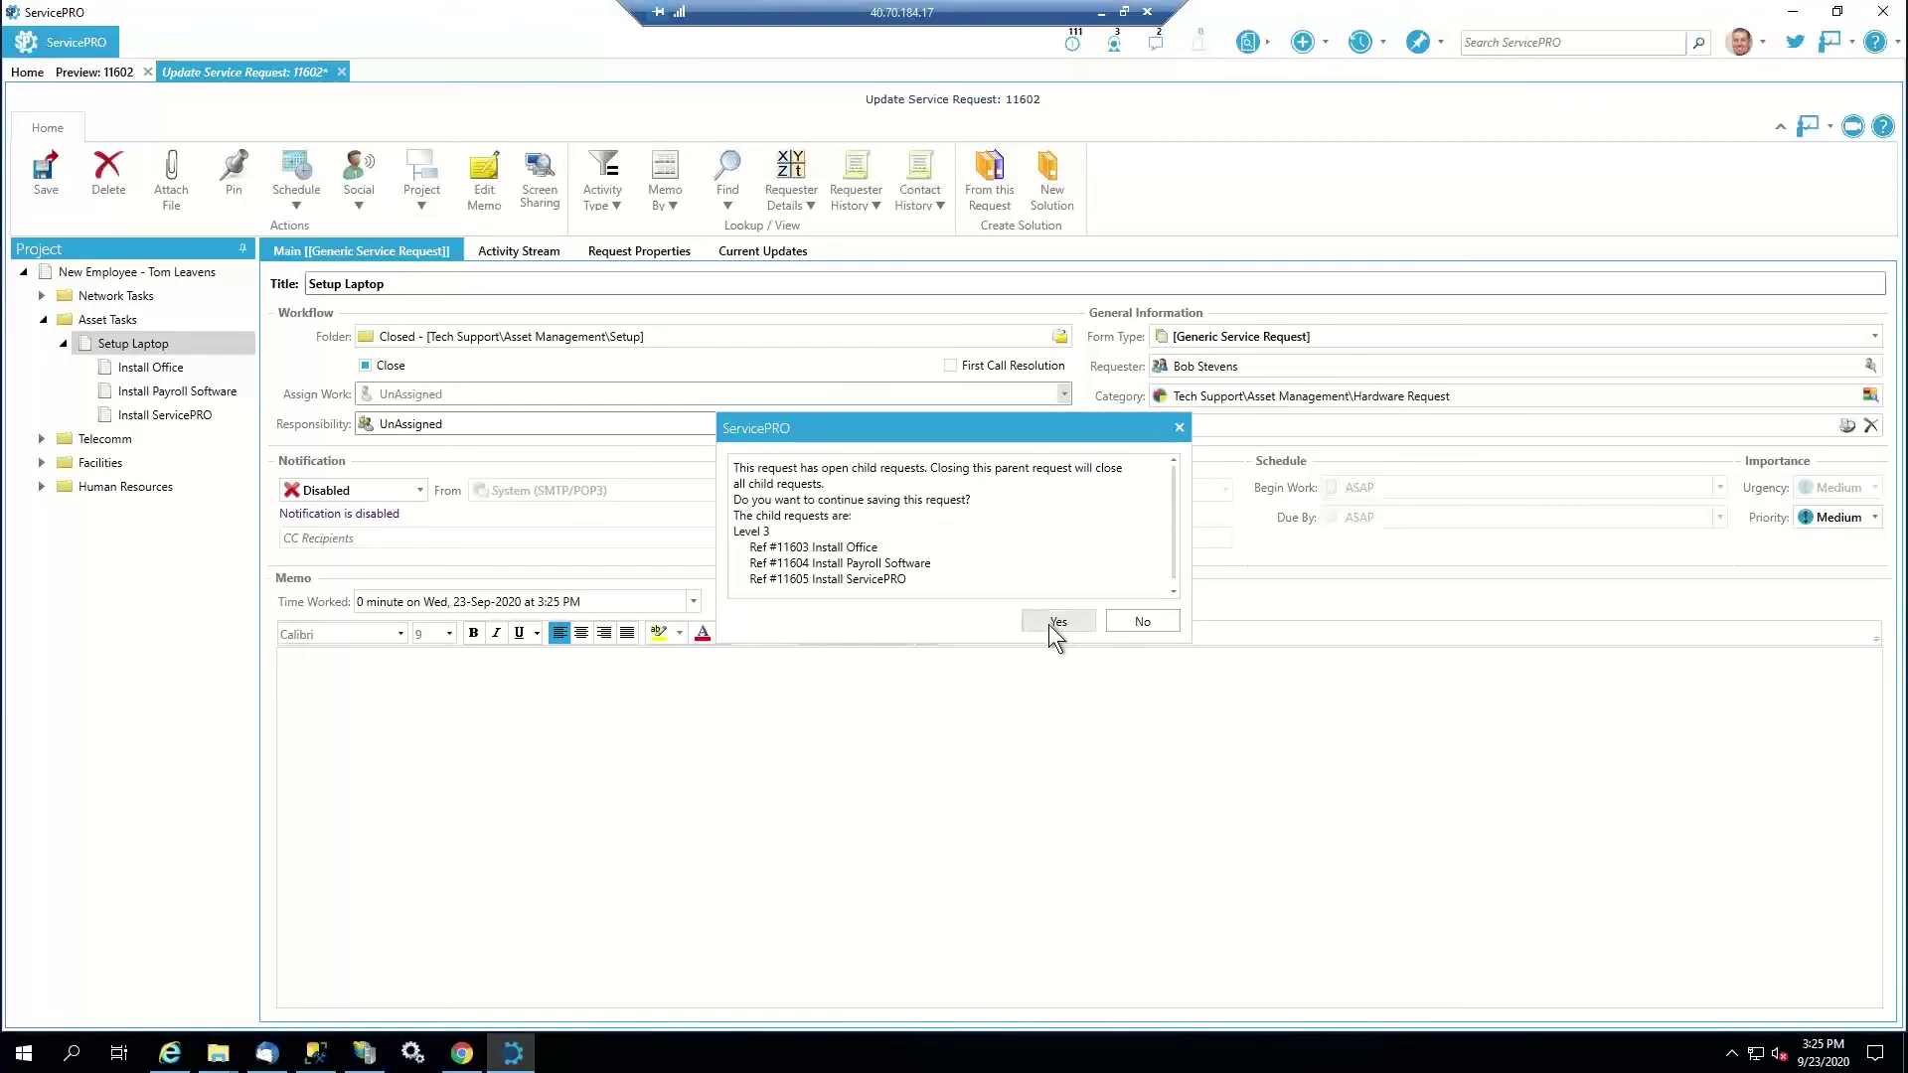
pyautogui.click(1047, 624)
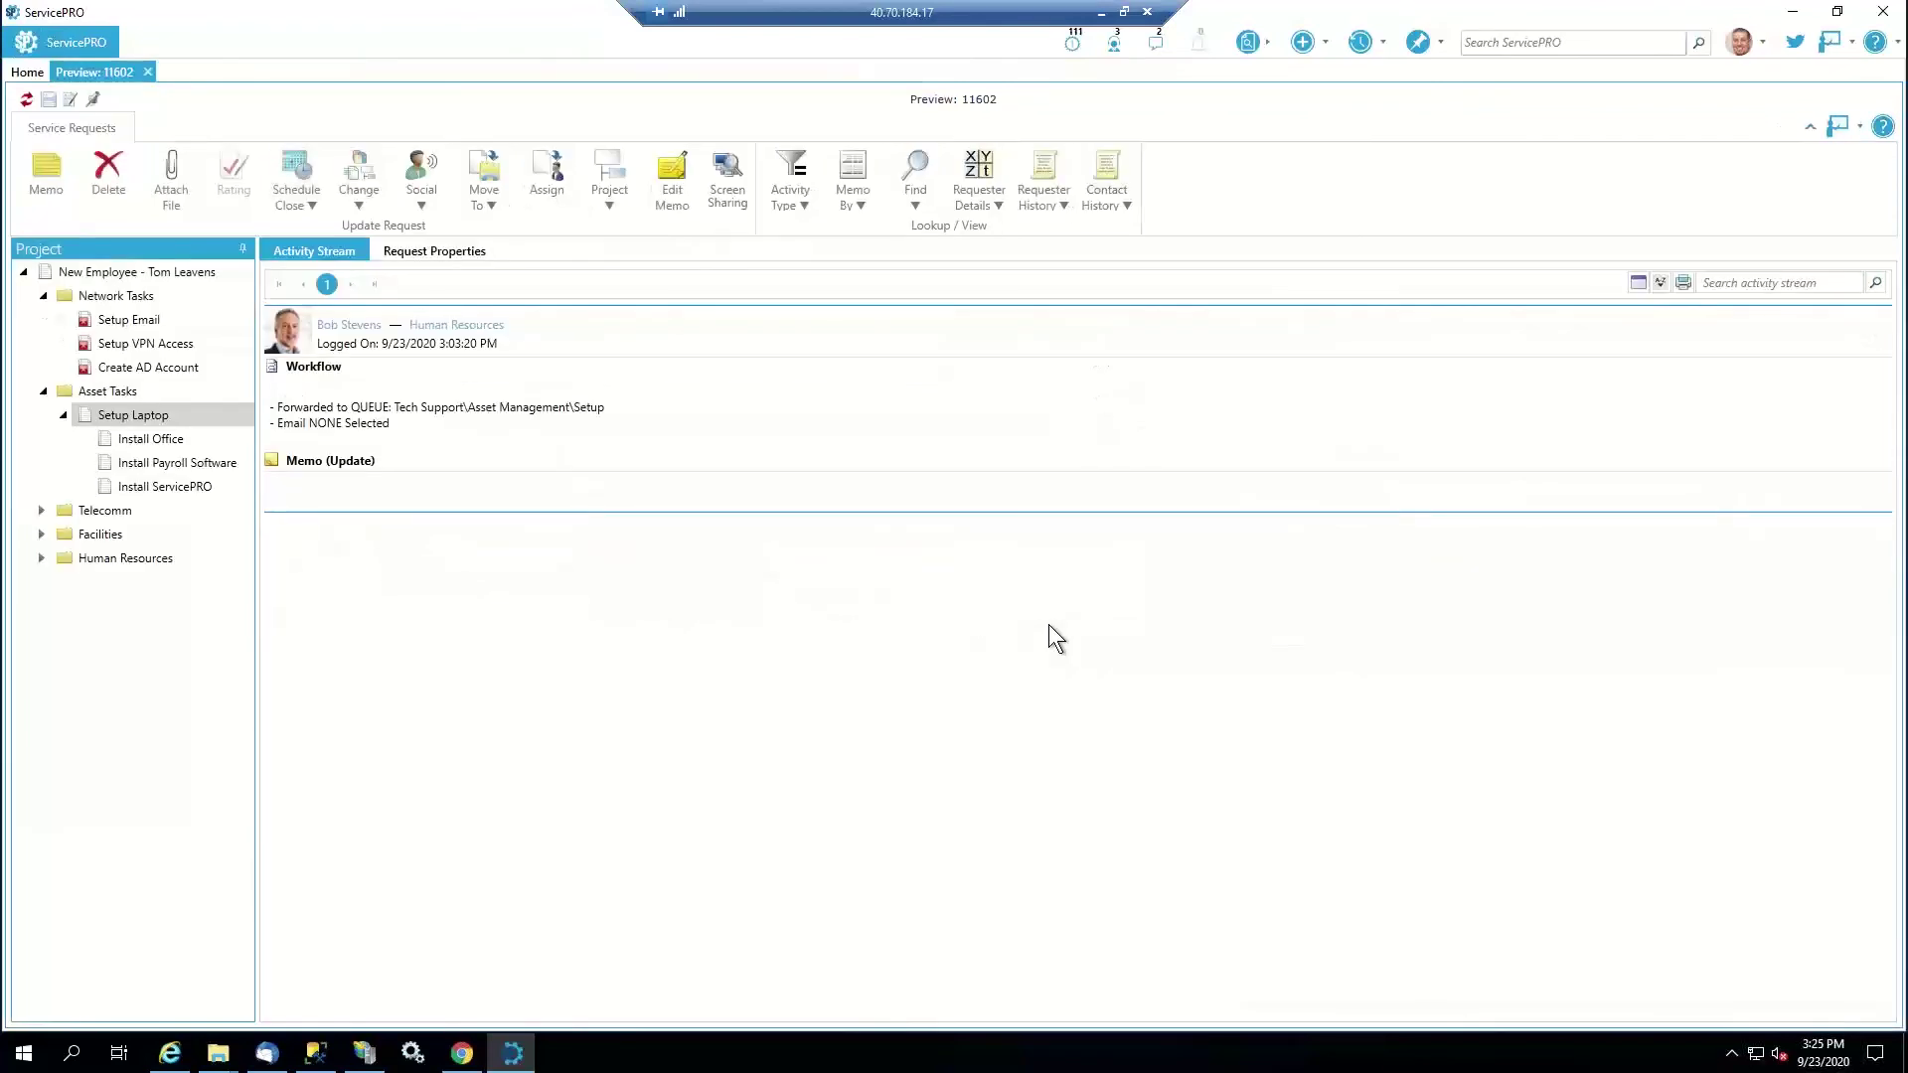
# Refresh the project tree, expand Telecomm to reveal Setup iPhone, and switch to Thunderbird
pyautogui.click(26, 99)
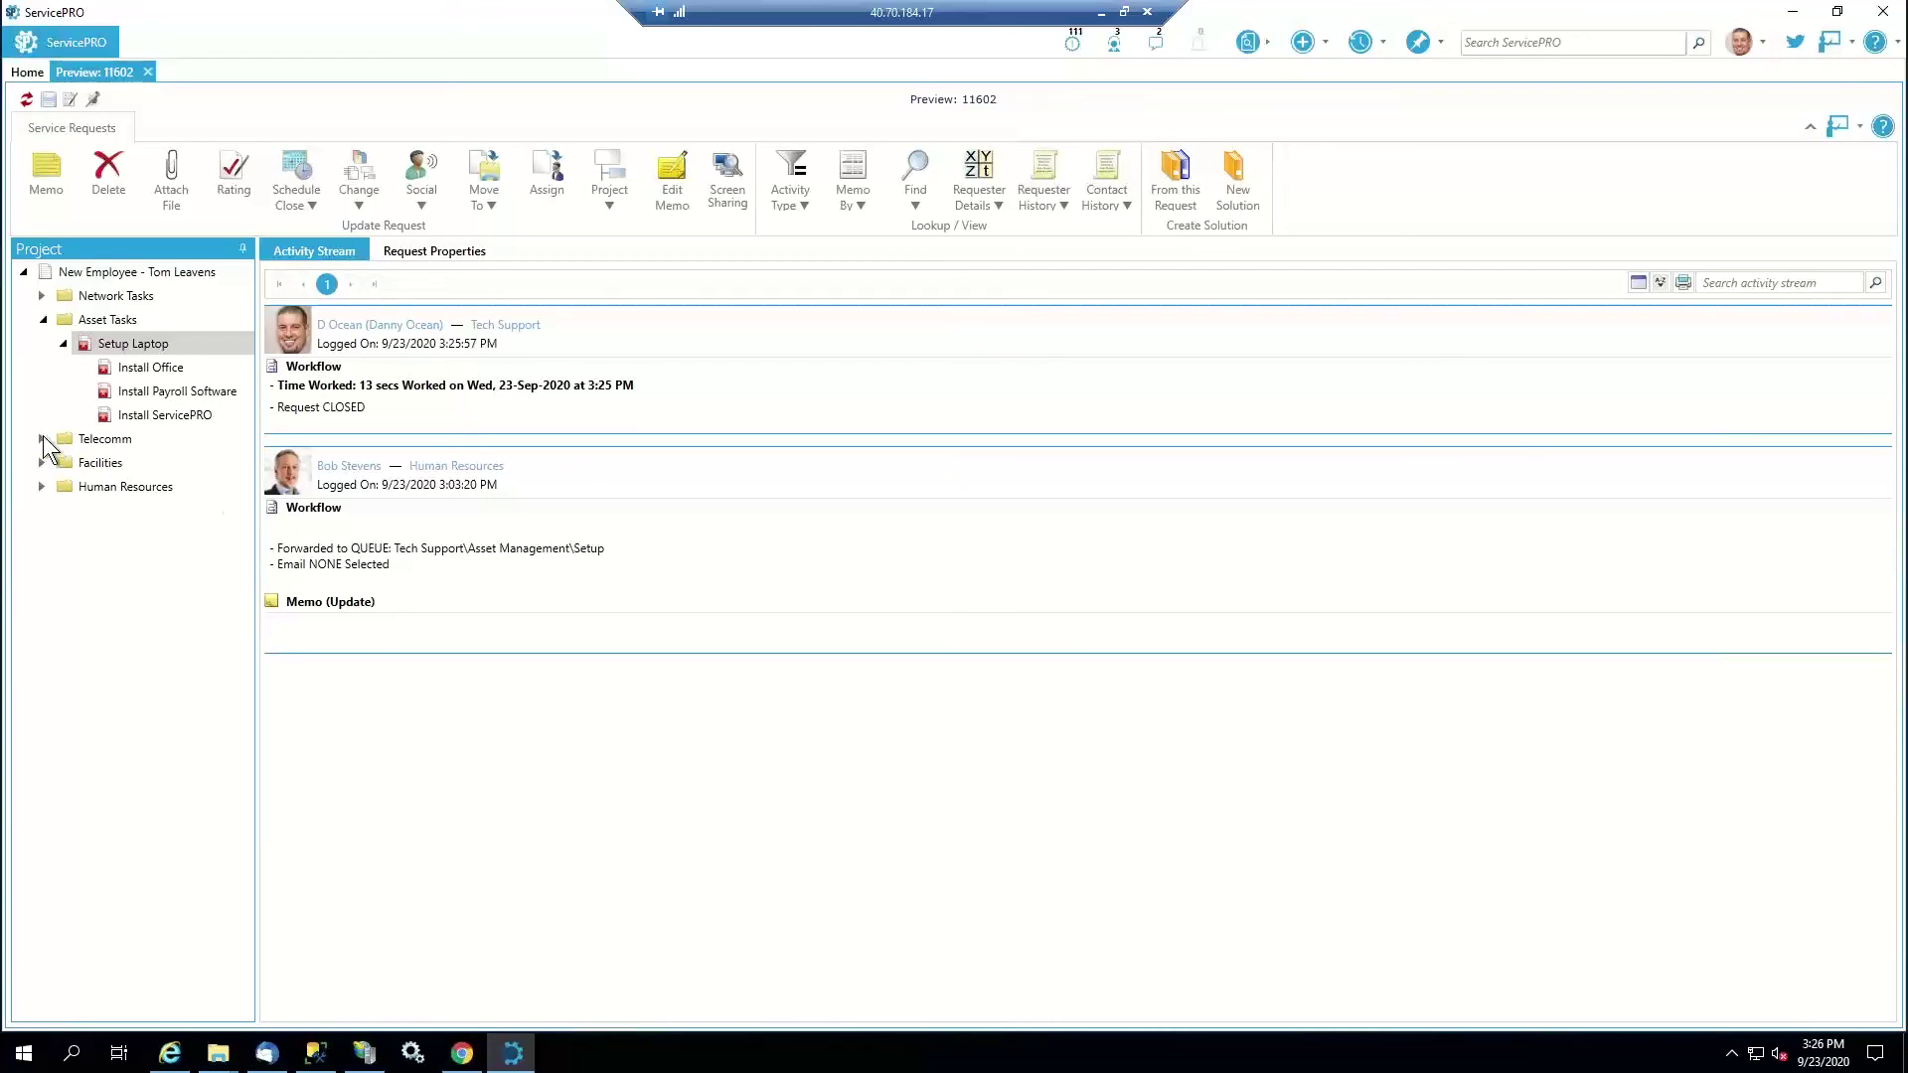
pyautogui.click(41, 439)
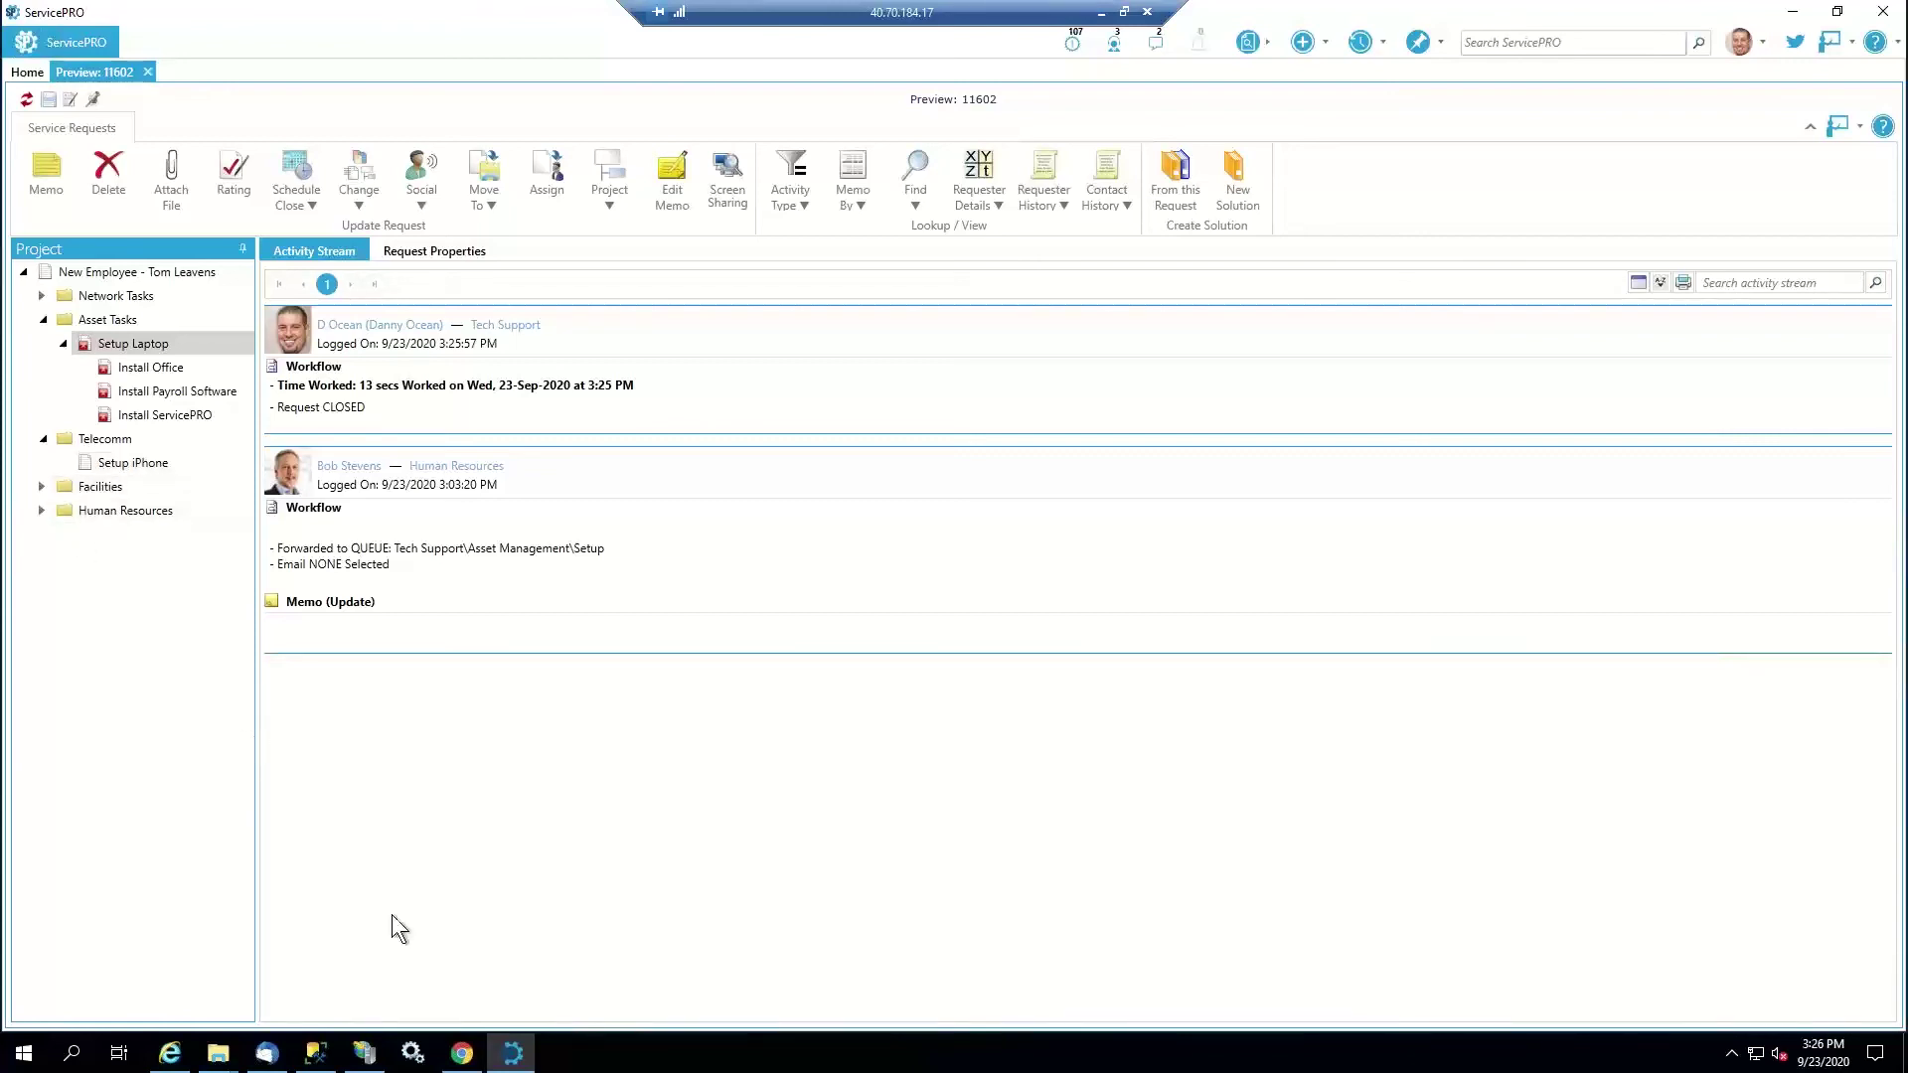
pyautogui.click(268, 1054)
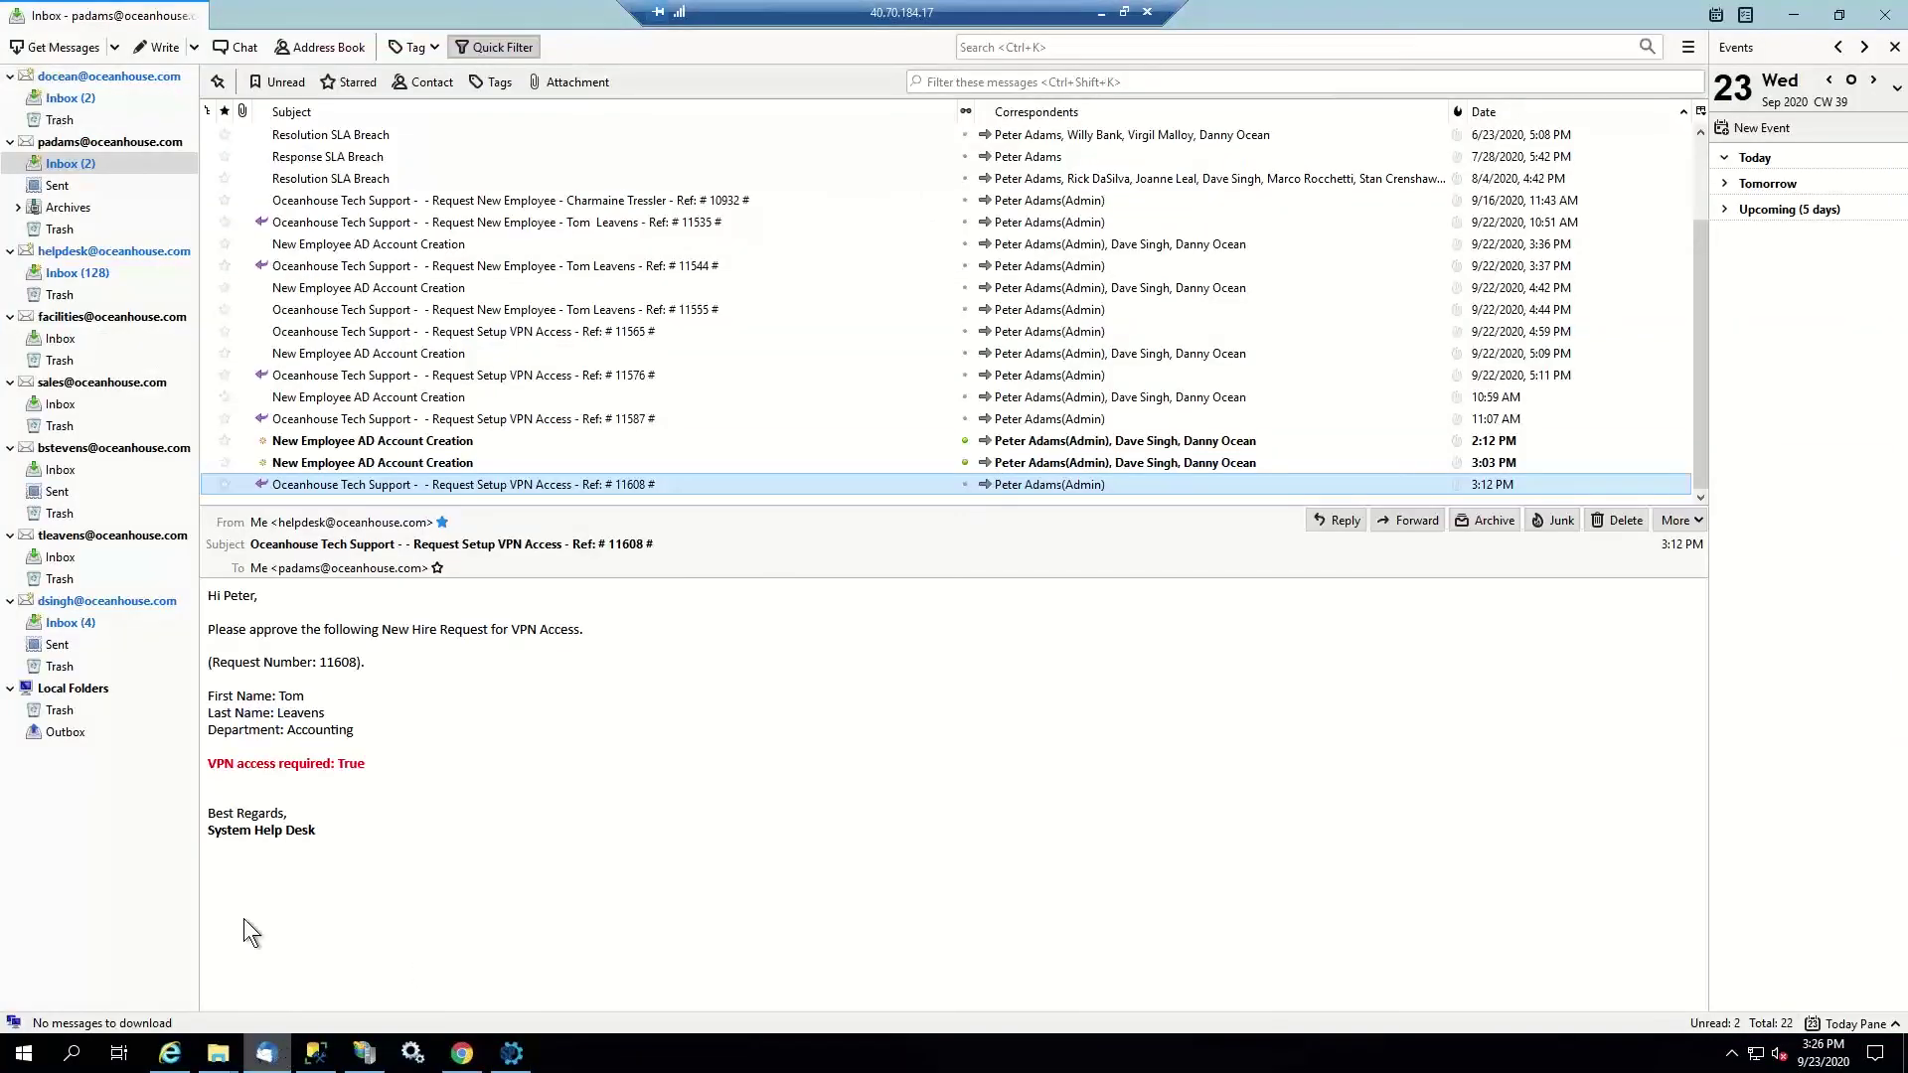
# Reply 'Approved' to the Setup iPhone request 11606 email, then return to ServicePRO
pyautogui.click(106, 623)
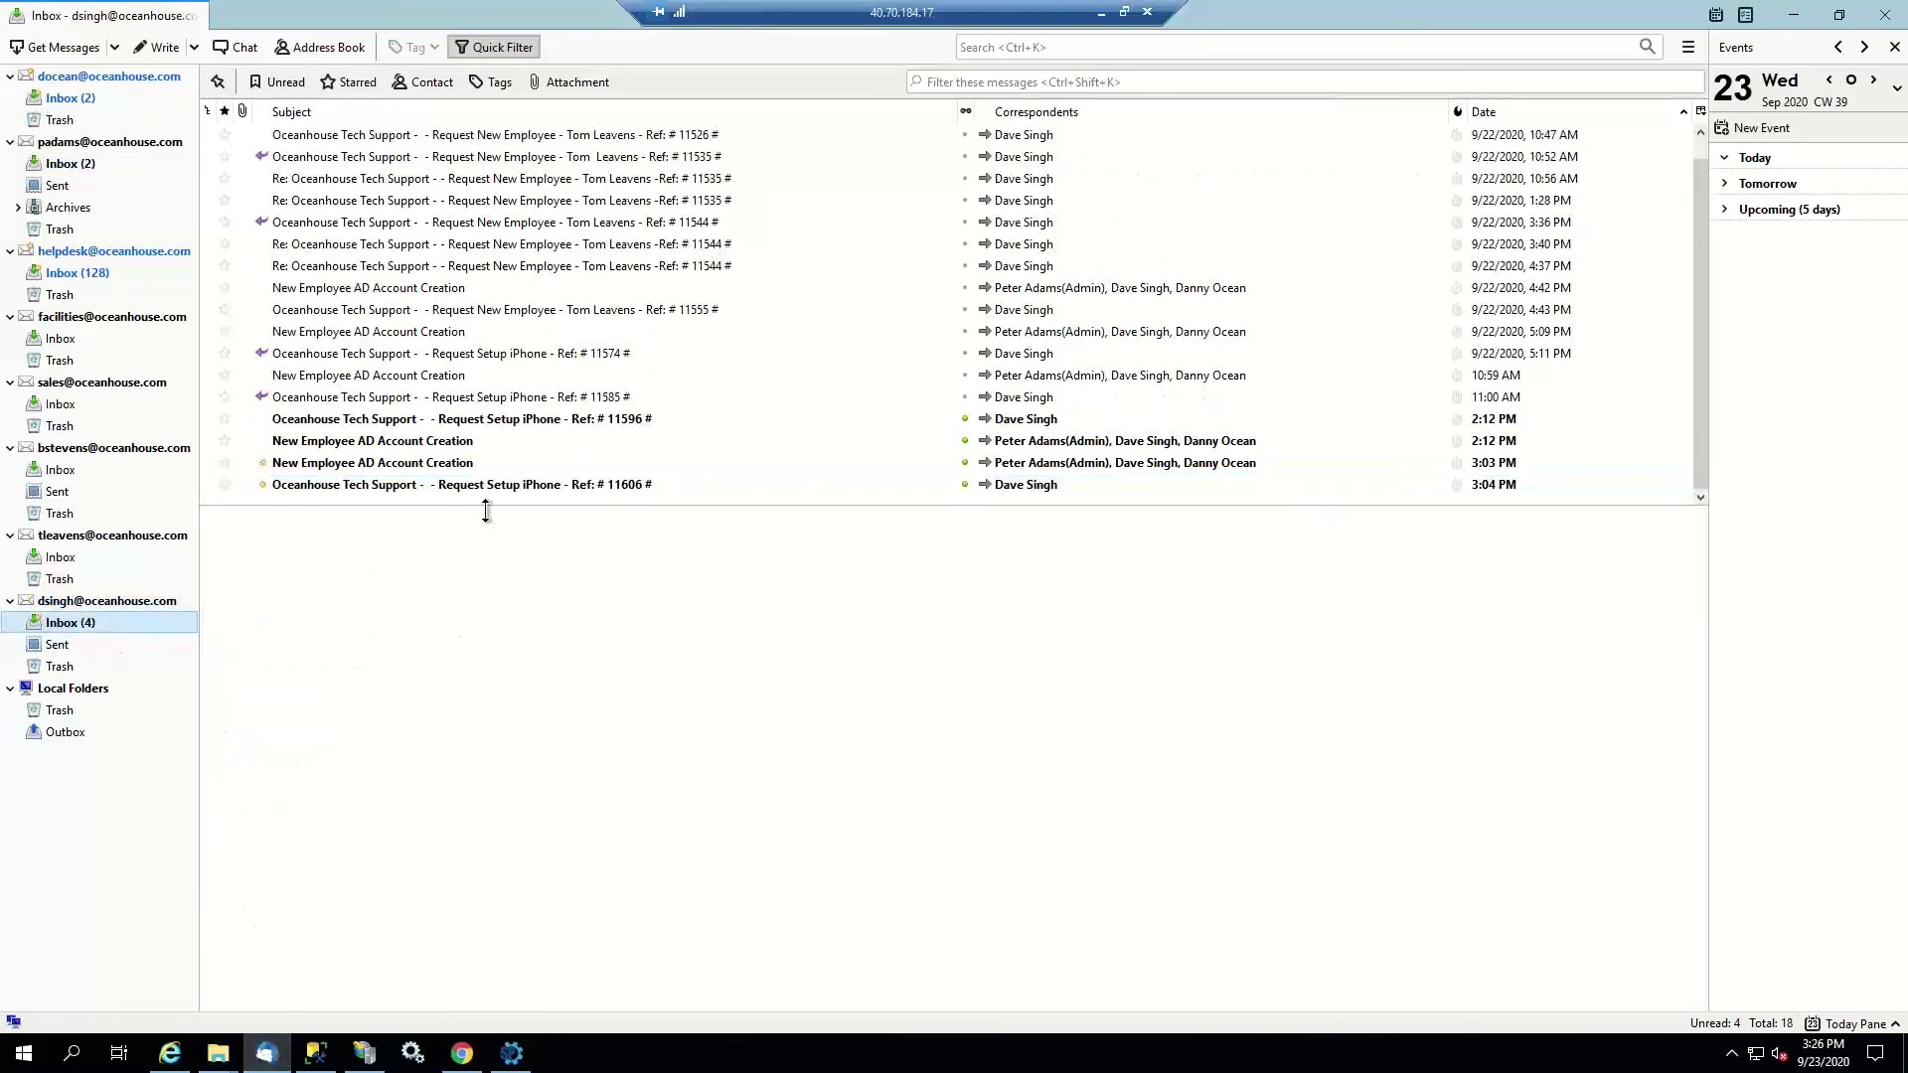
pyautogui.click(513, 487)
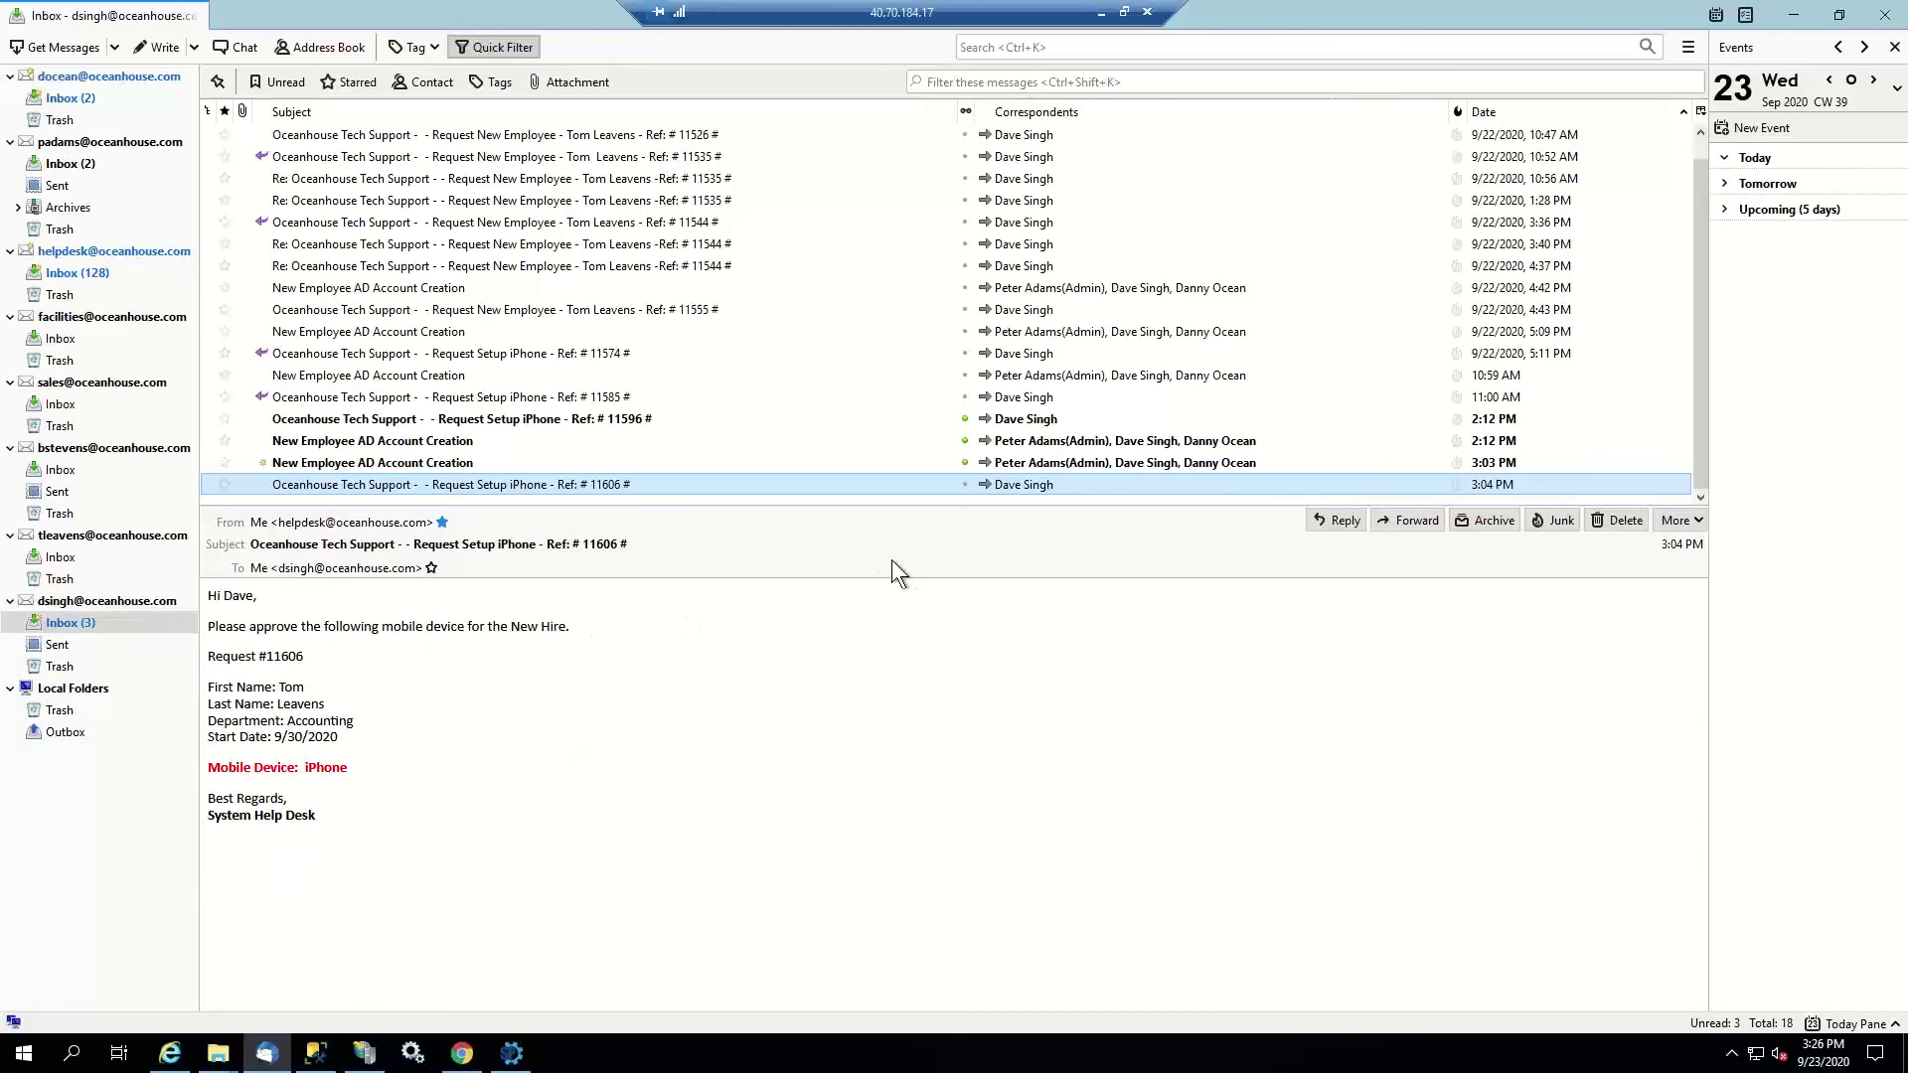
pyautogui.click(1332, 527)
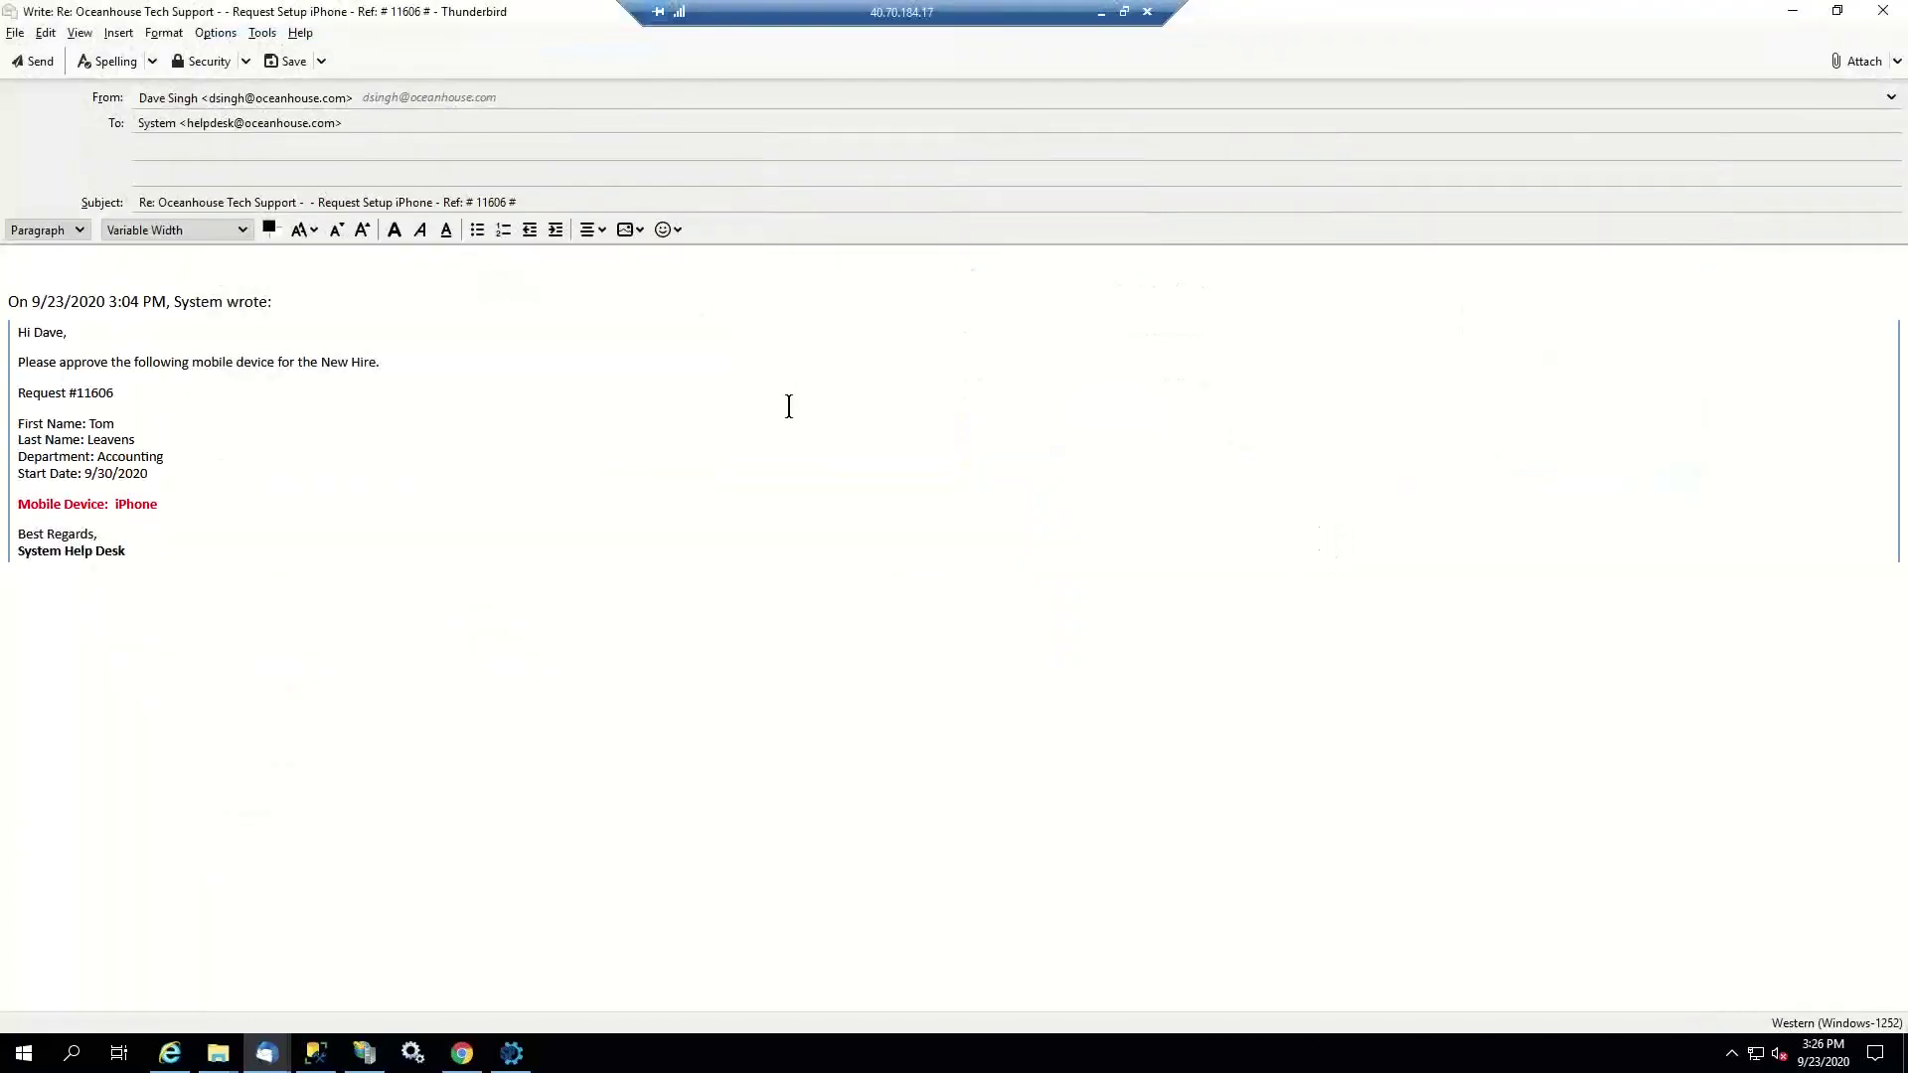
pyautogui.write('Approved')
pyautogui.click(32, 62)
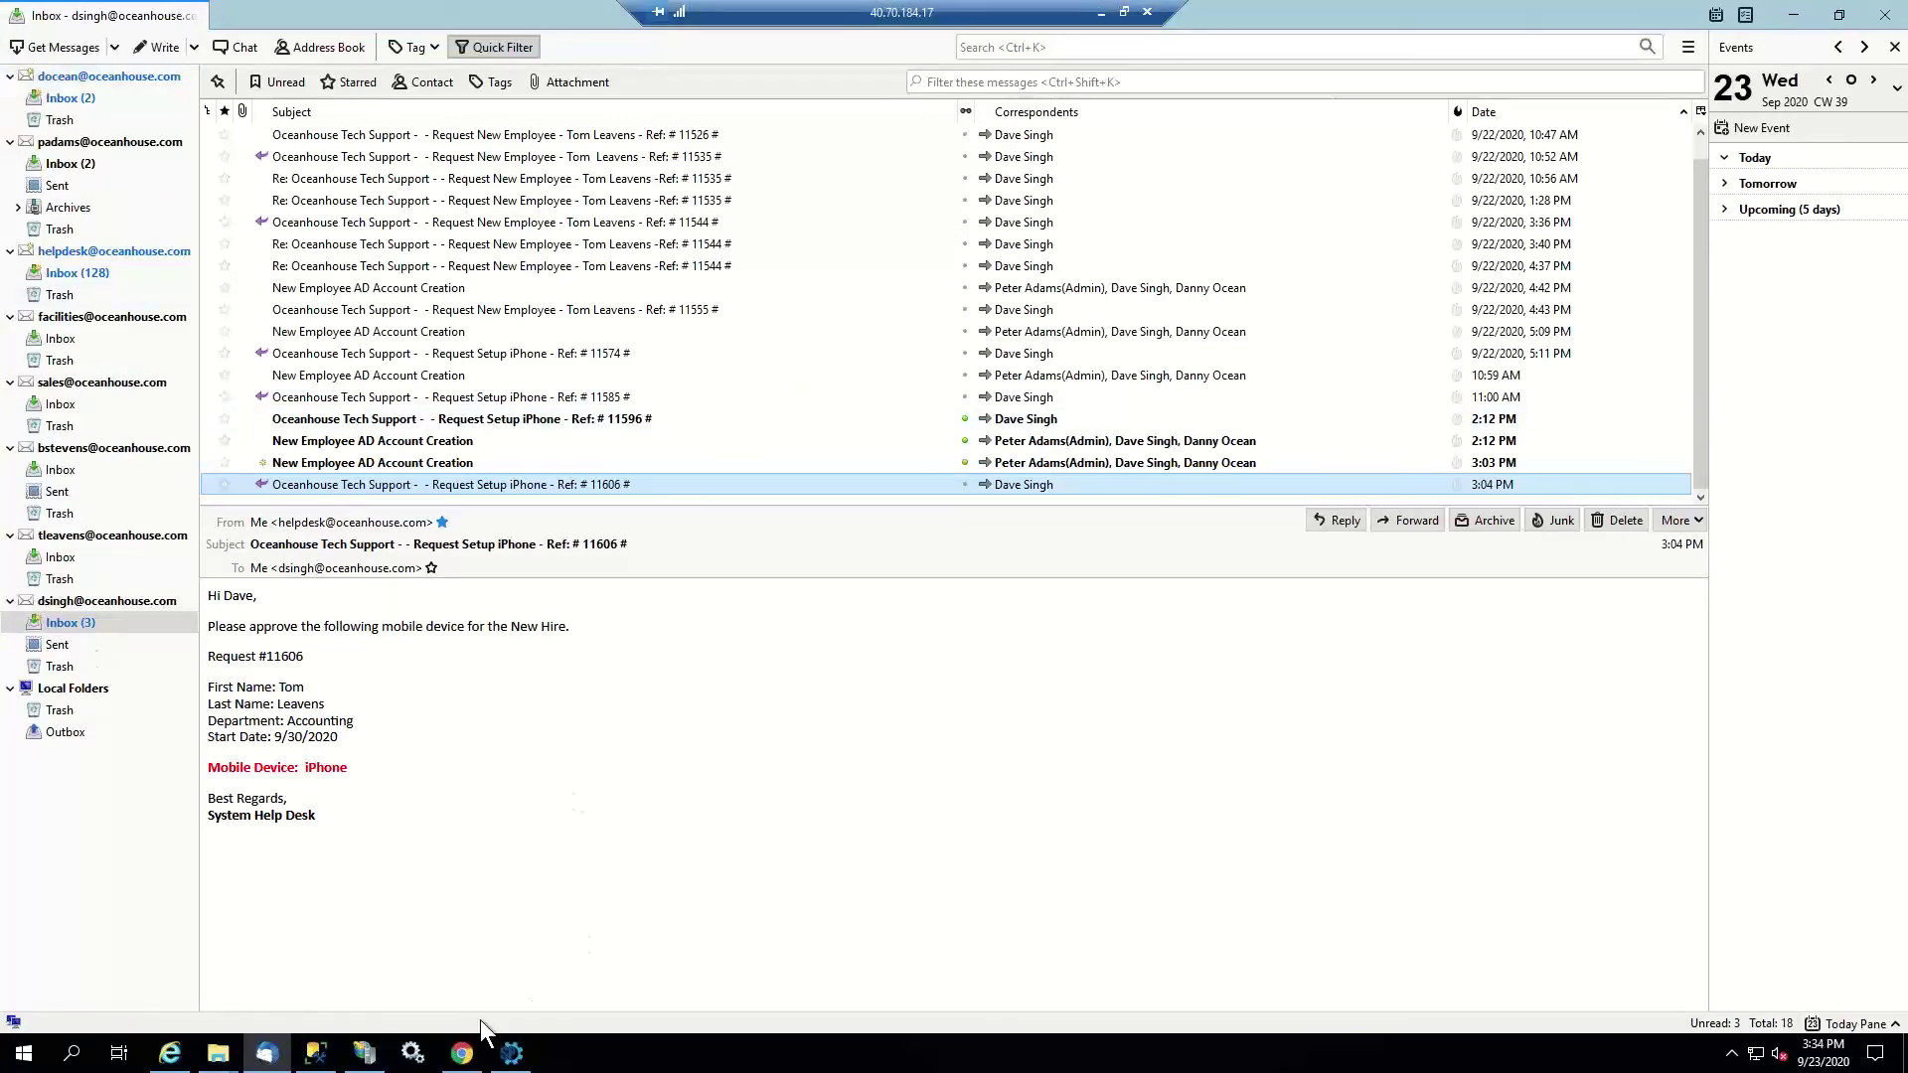
pyautogui.click(512, 1054)
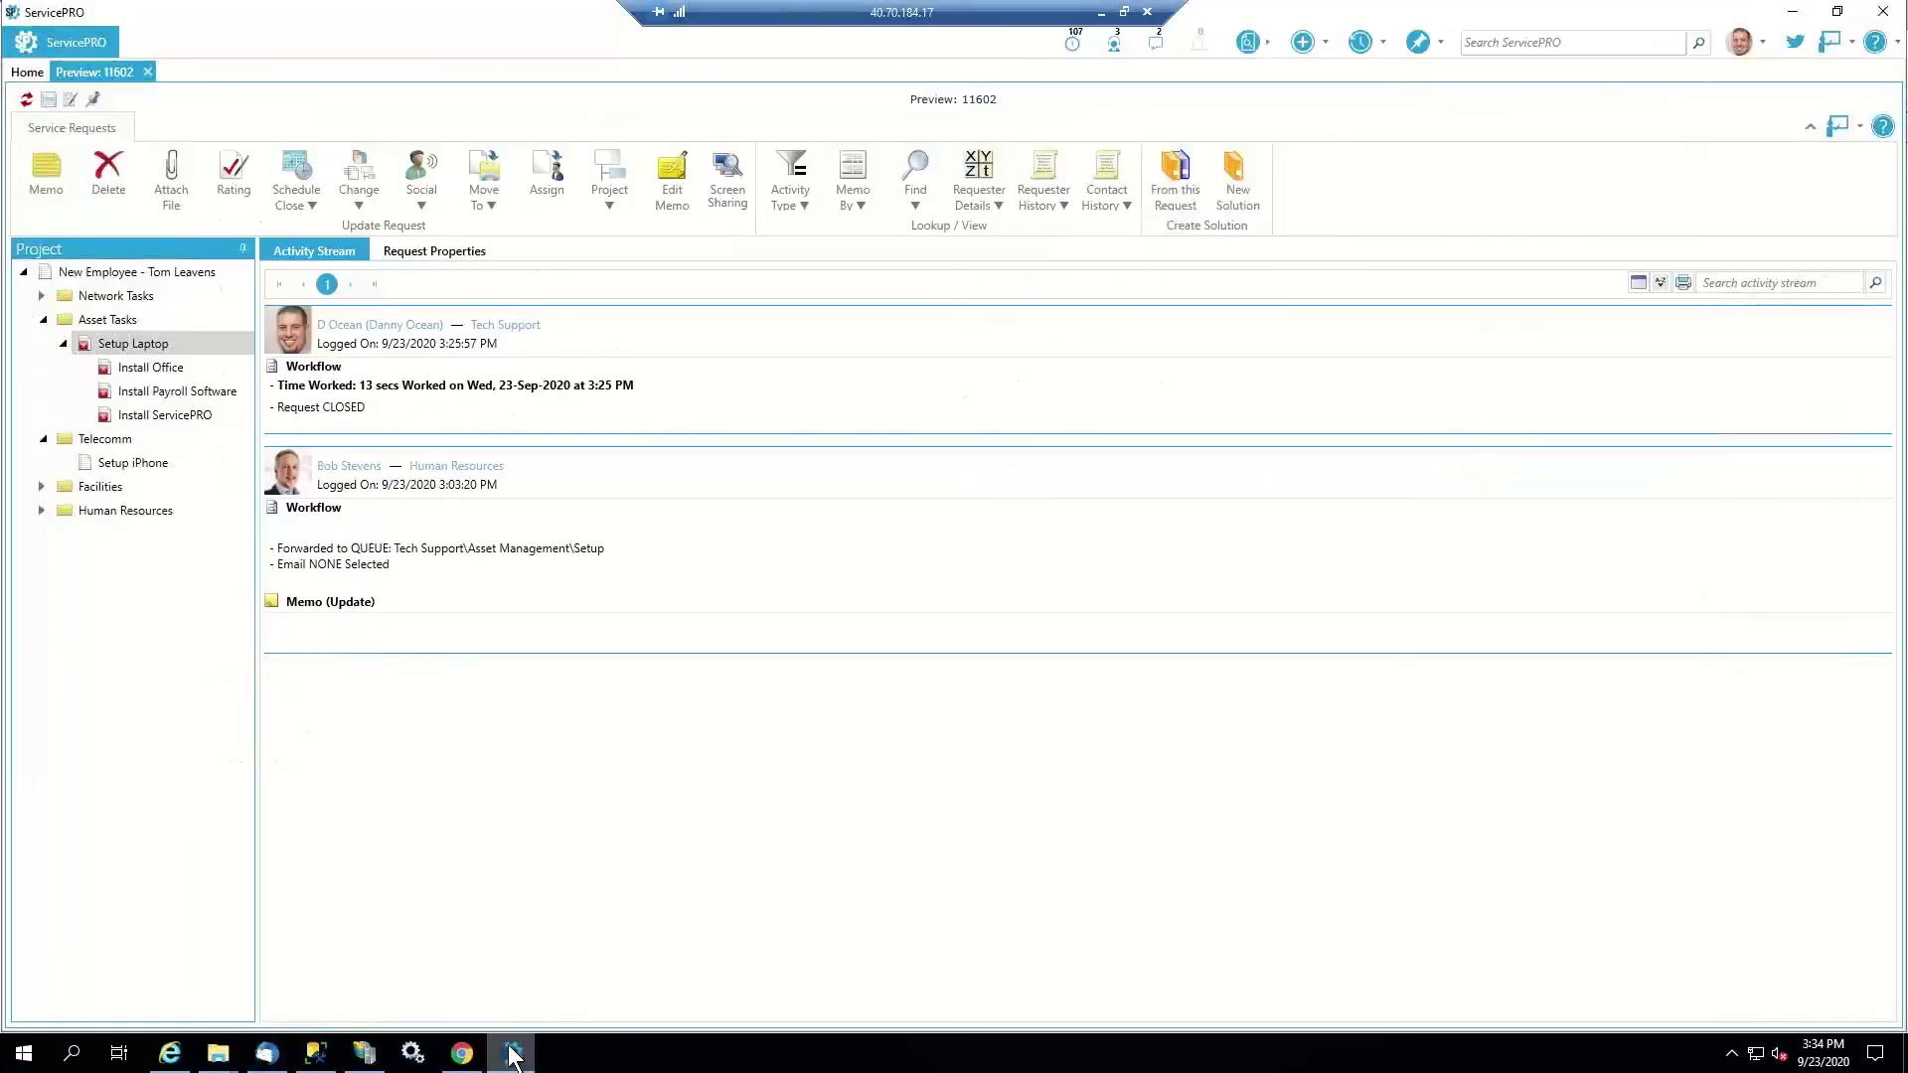
# Verify Setup iPhone request 11606 logged the emailed approval and its Mobile Device Approval reads Approved
pyautogui.click(150, 459)
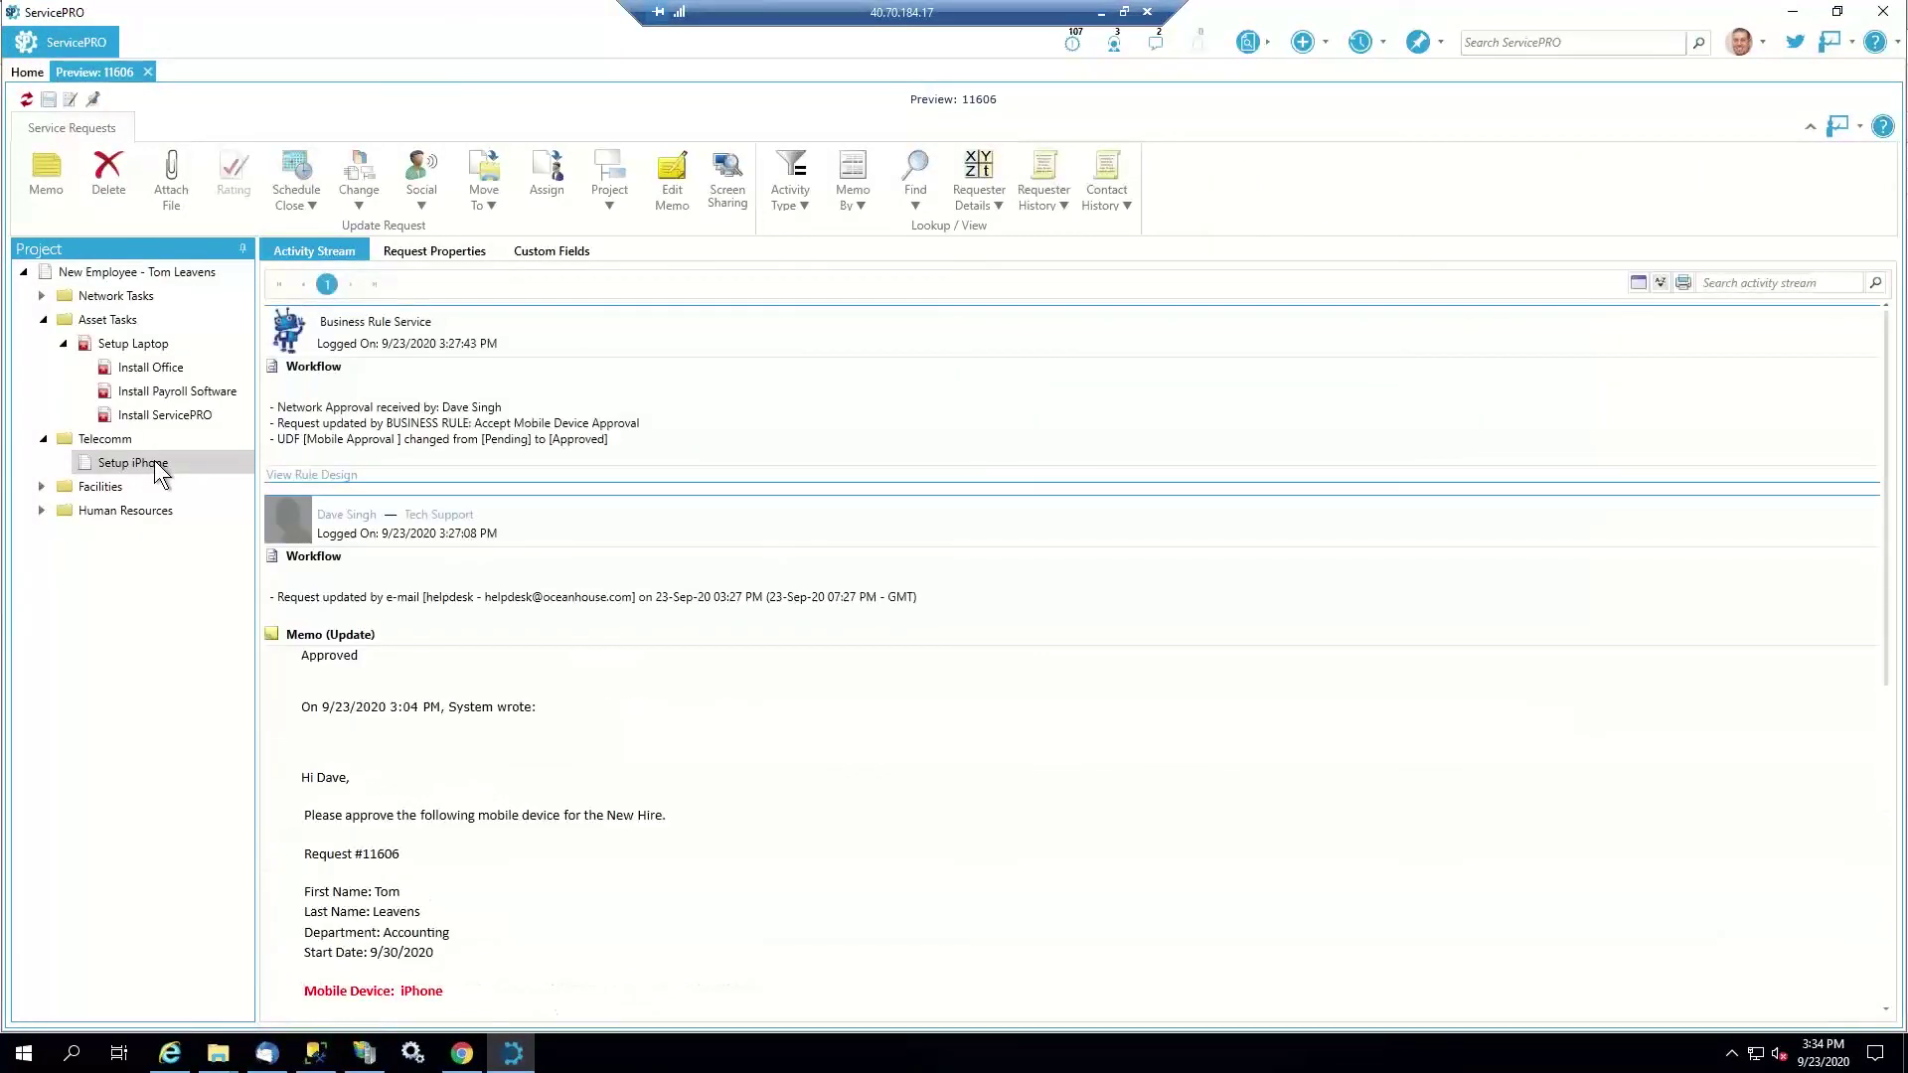
pyautogui.scroll(-3, 618, 779)
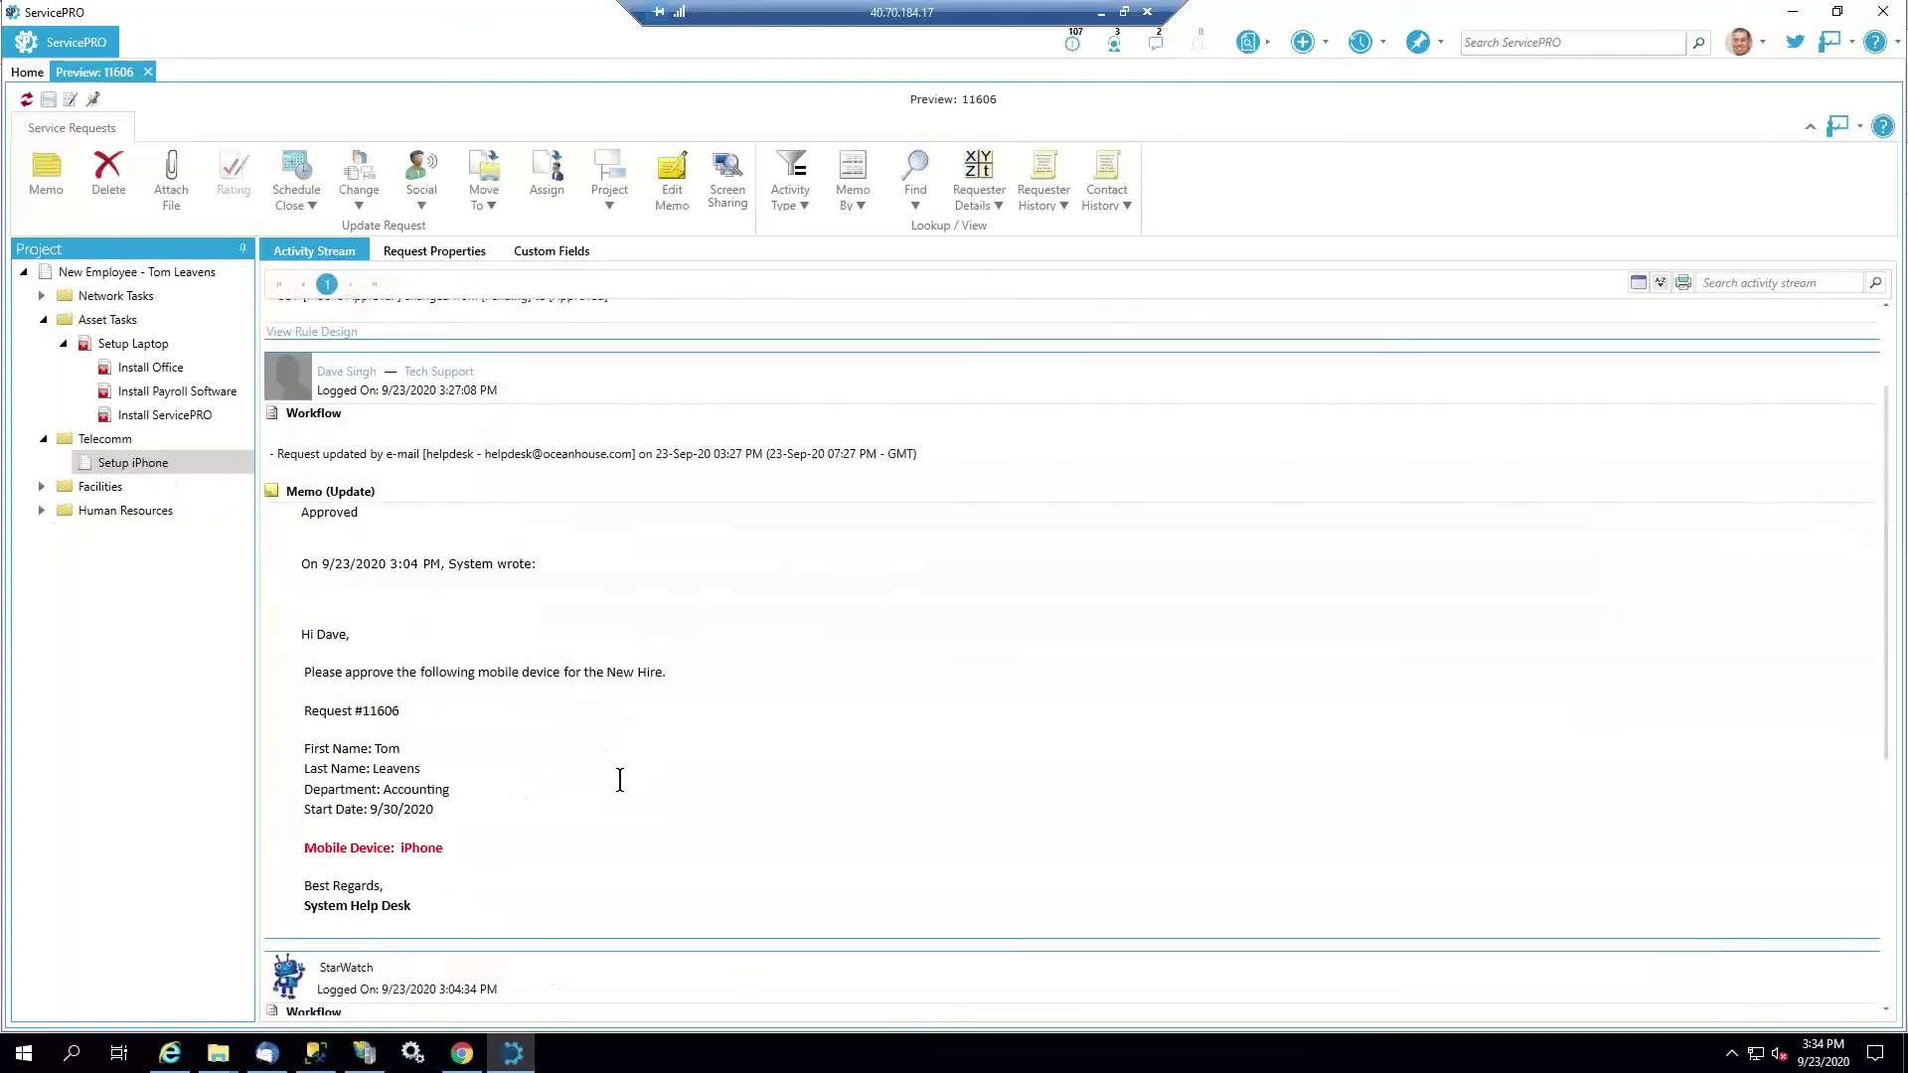
pyautogui.scroll(3, 397, 447)
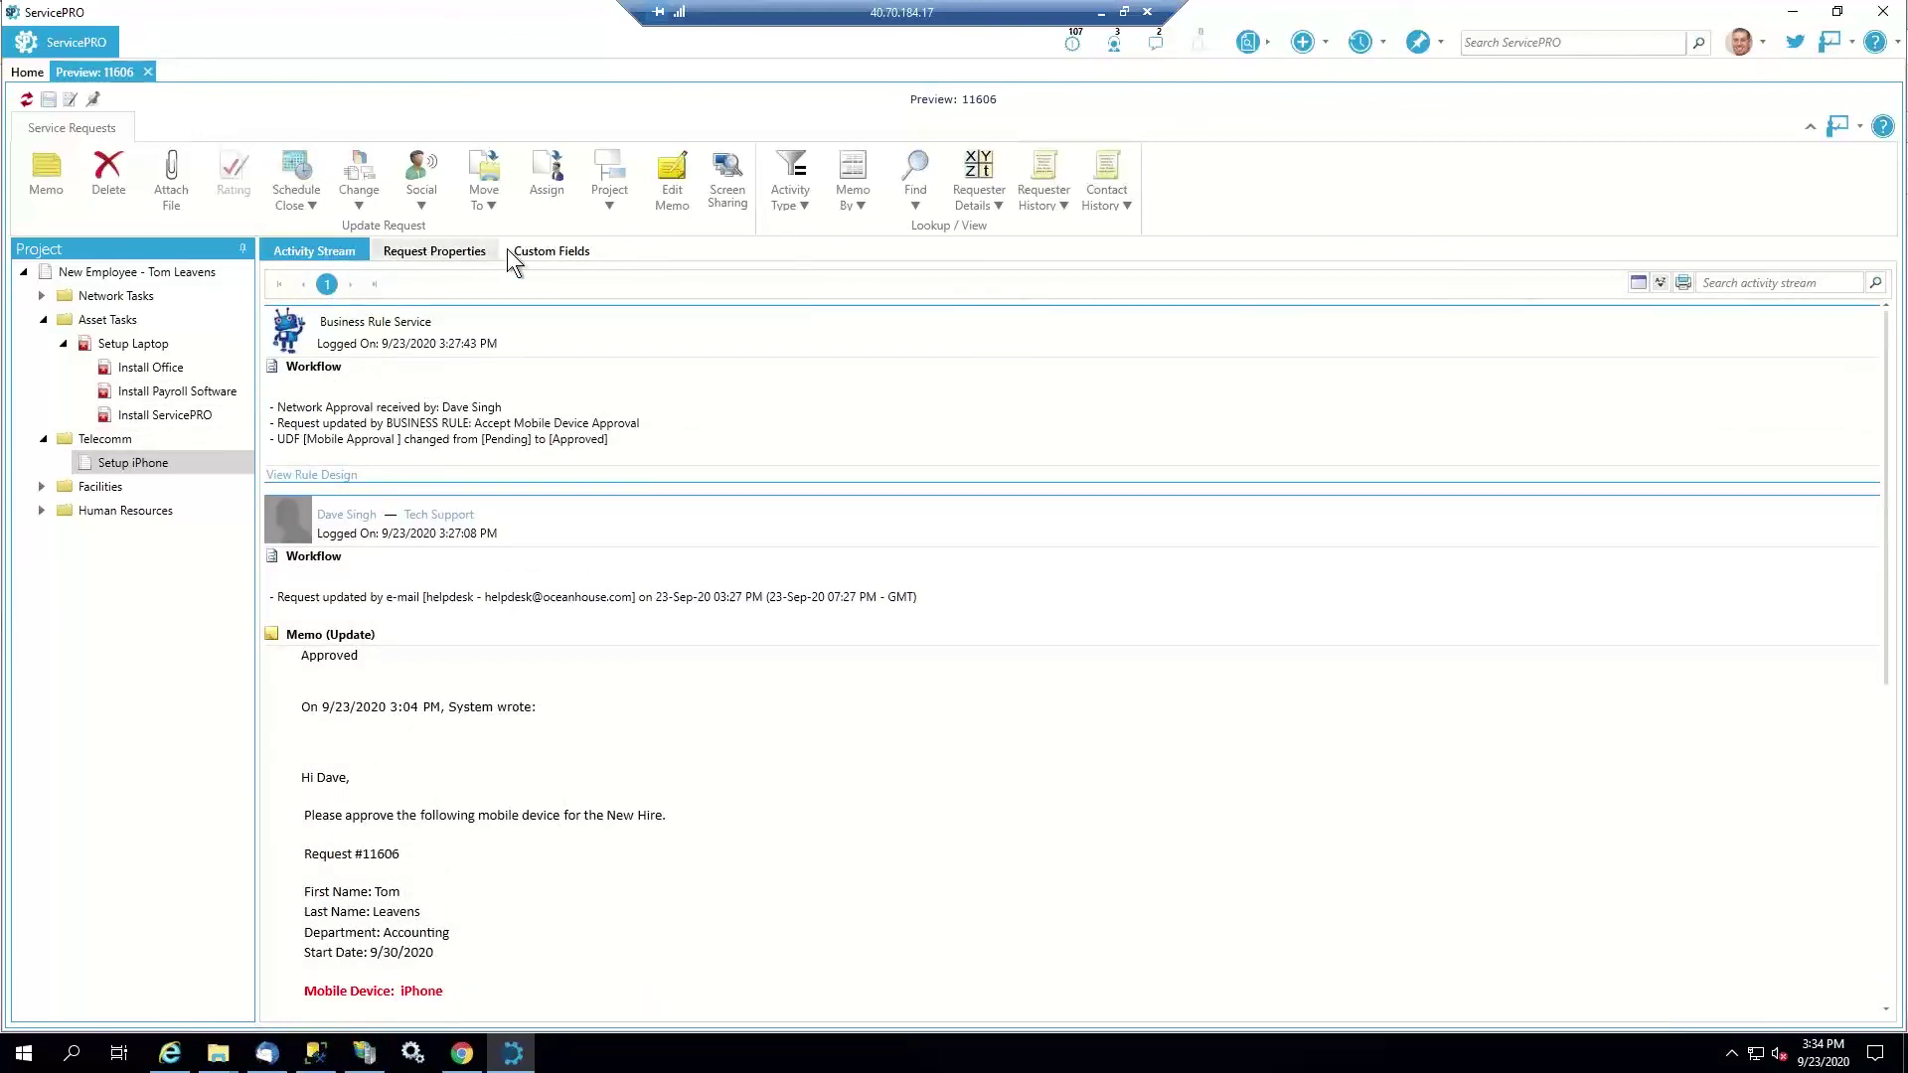
pyautogui.click(540, 250)
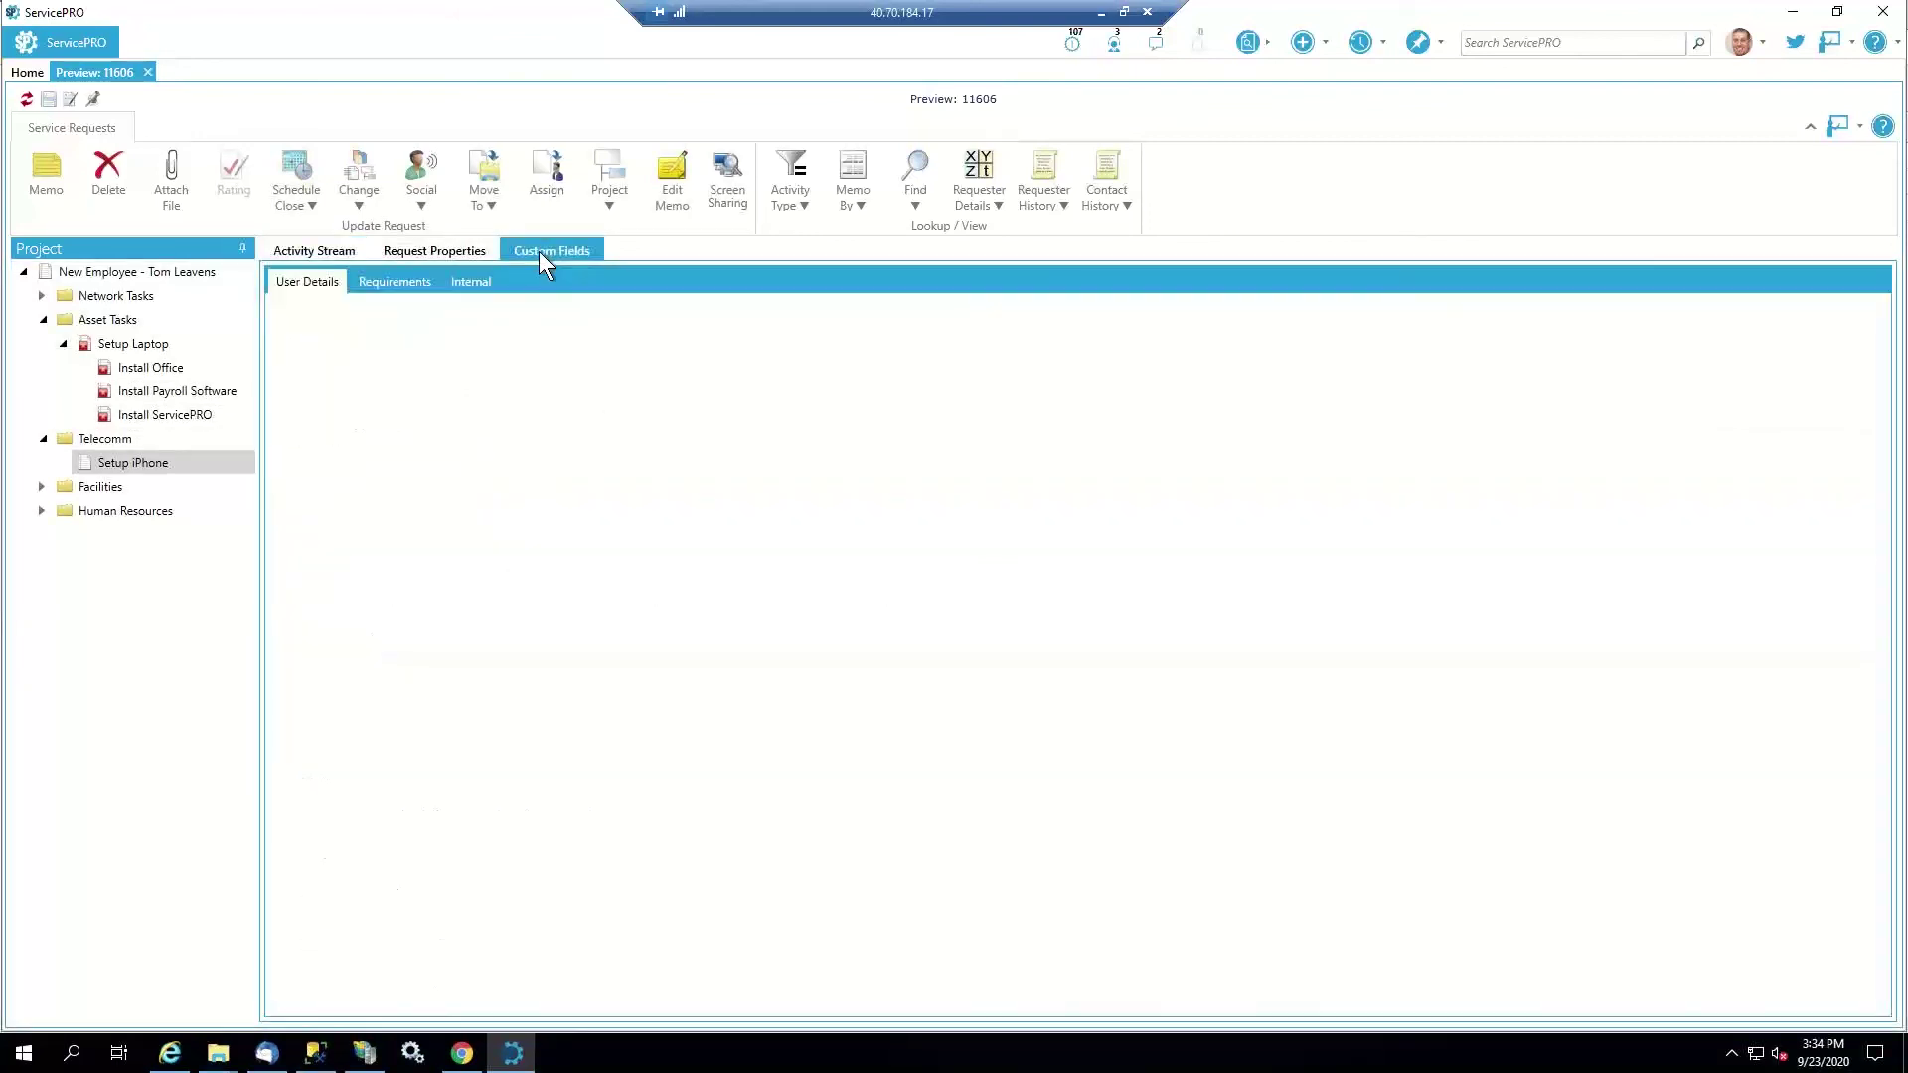
pyautogui.click(424, 284)
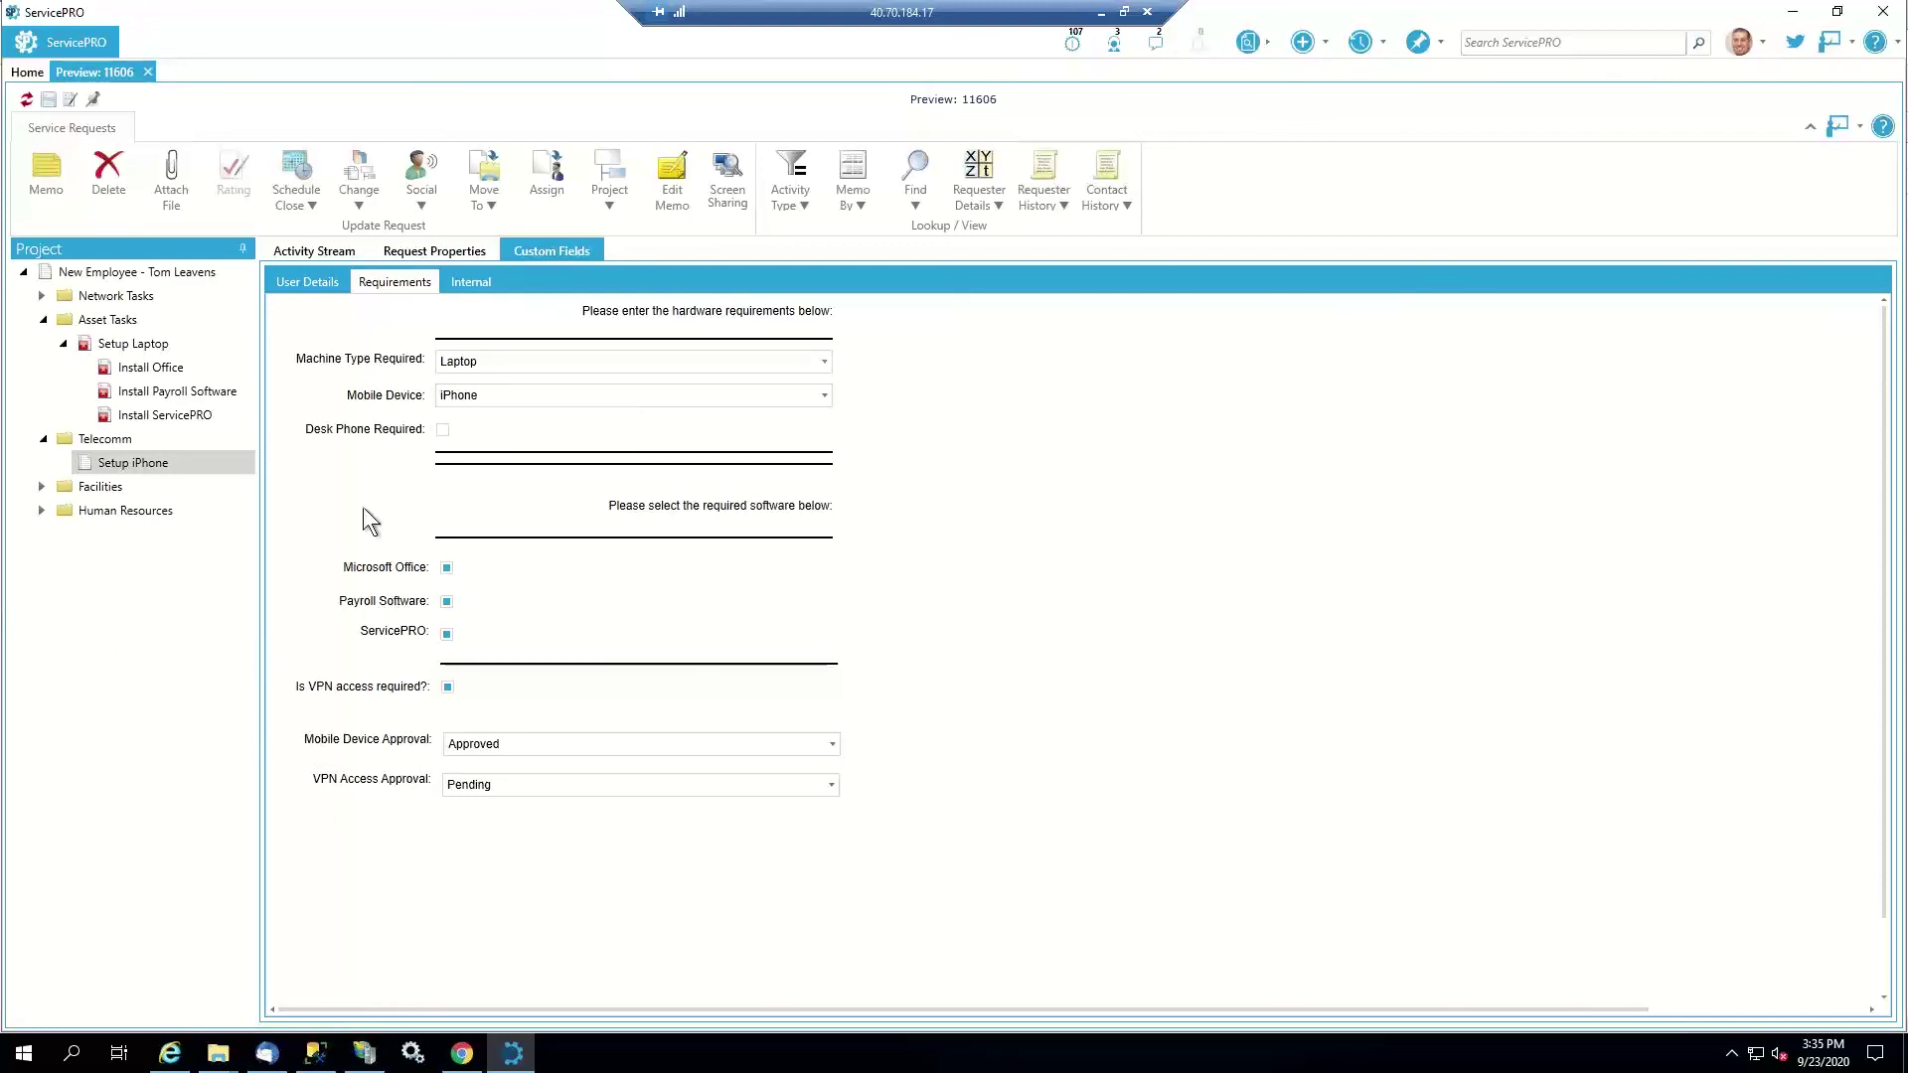
pyautogui.click(318, 252)
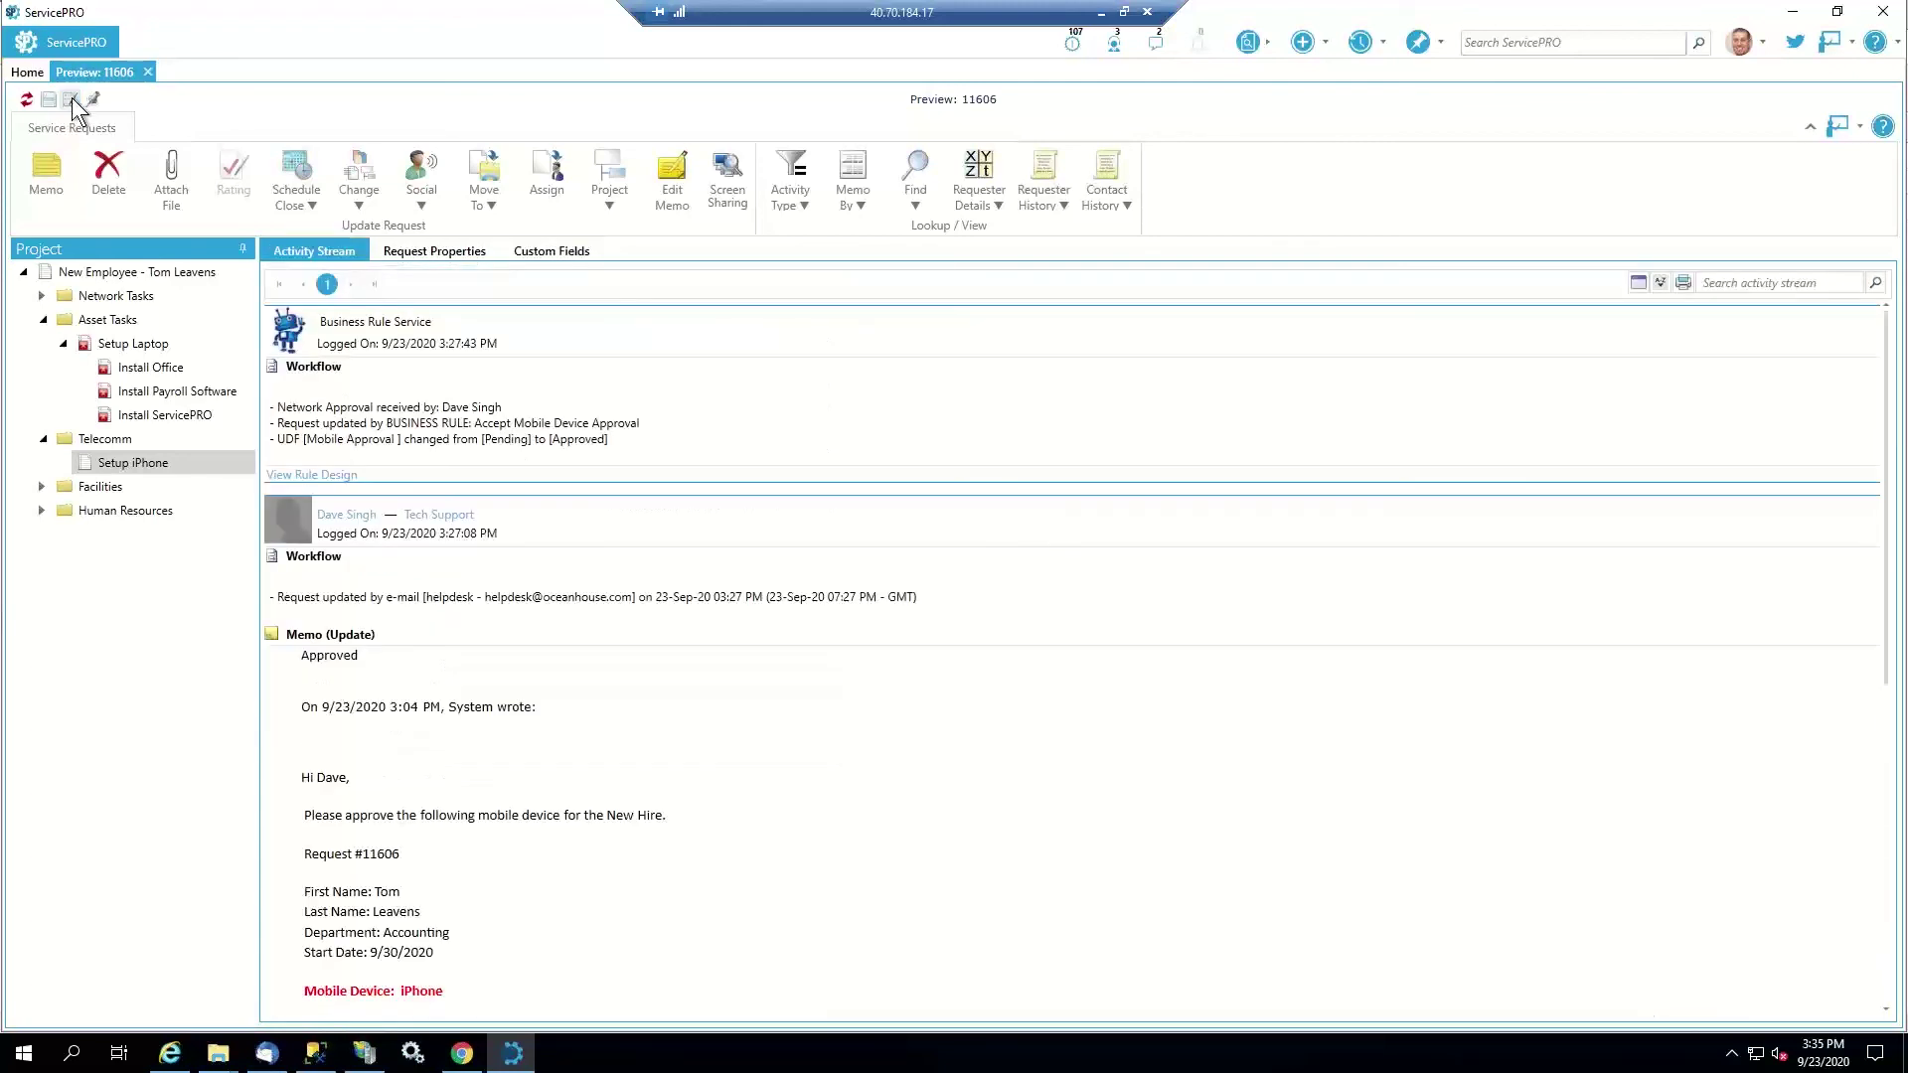
# Mark Setup iPhone request 11606 as closed and save it without a memo
pyautogui.click(72, 98)
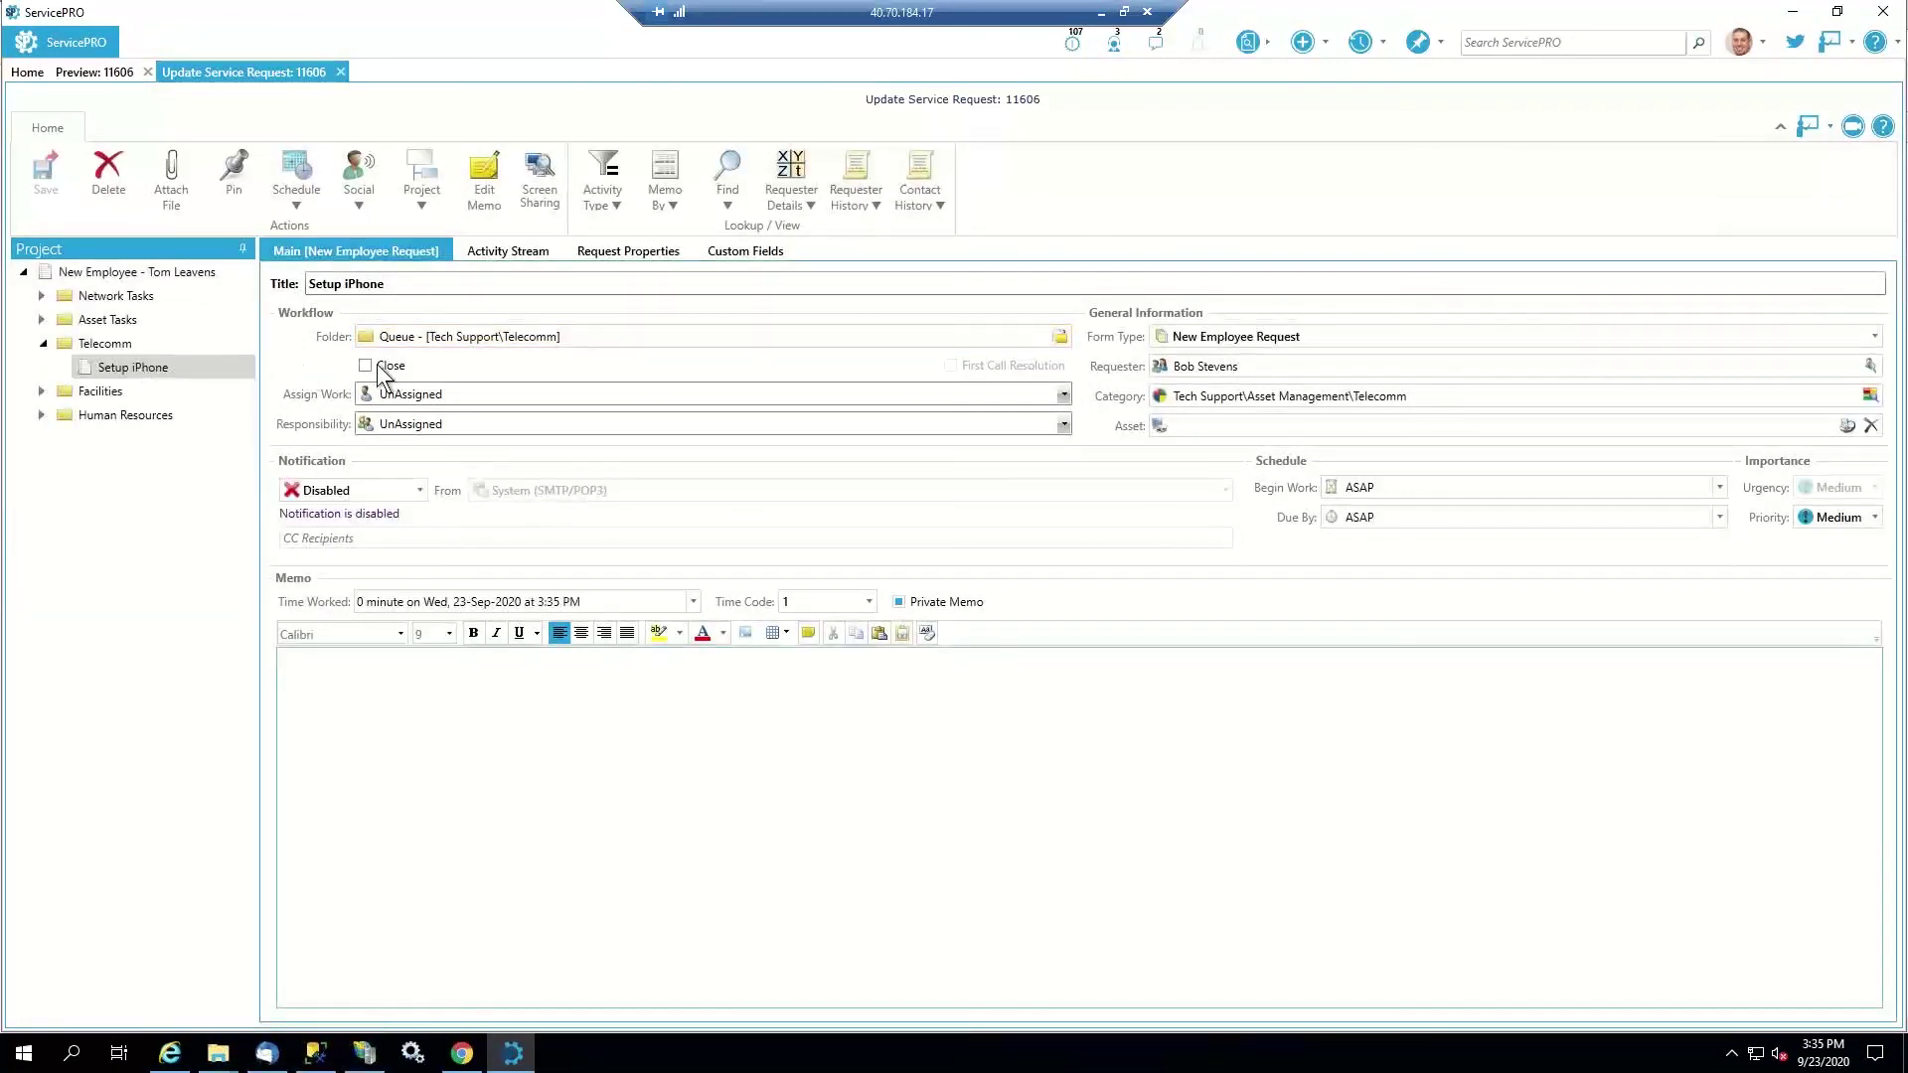
pyautogui.click(378, 365)
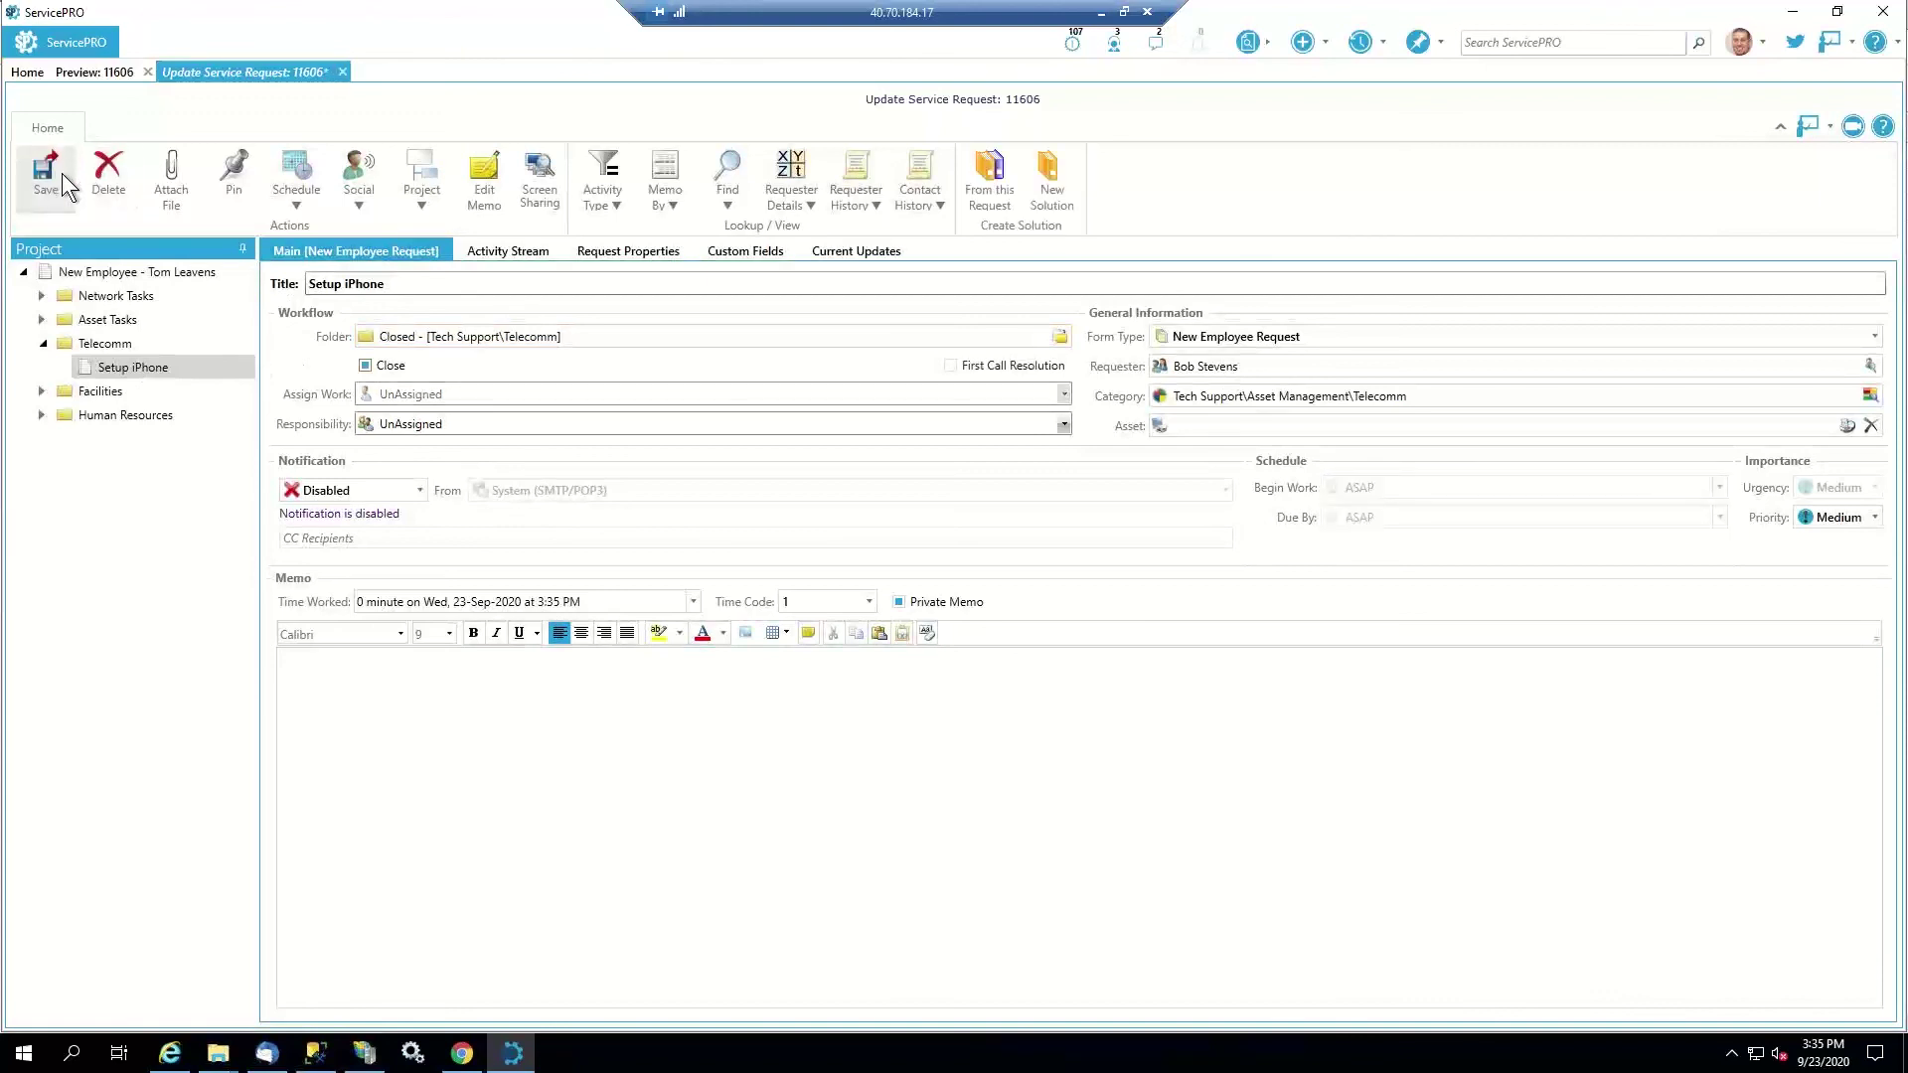
pyautogui.click(61, 173)
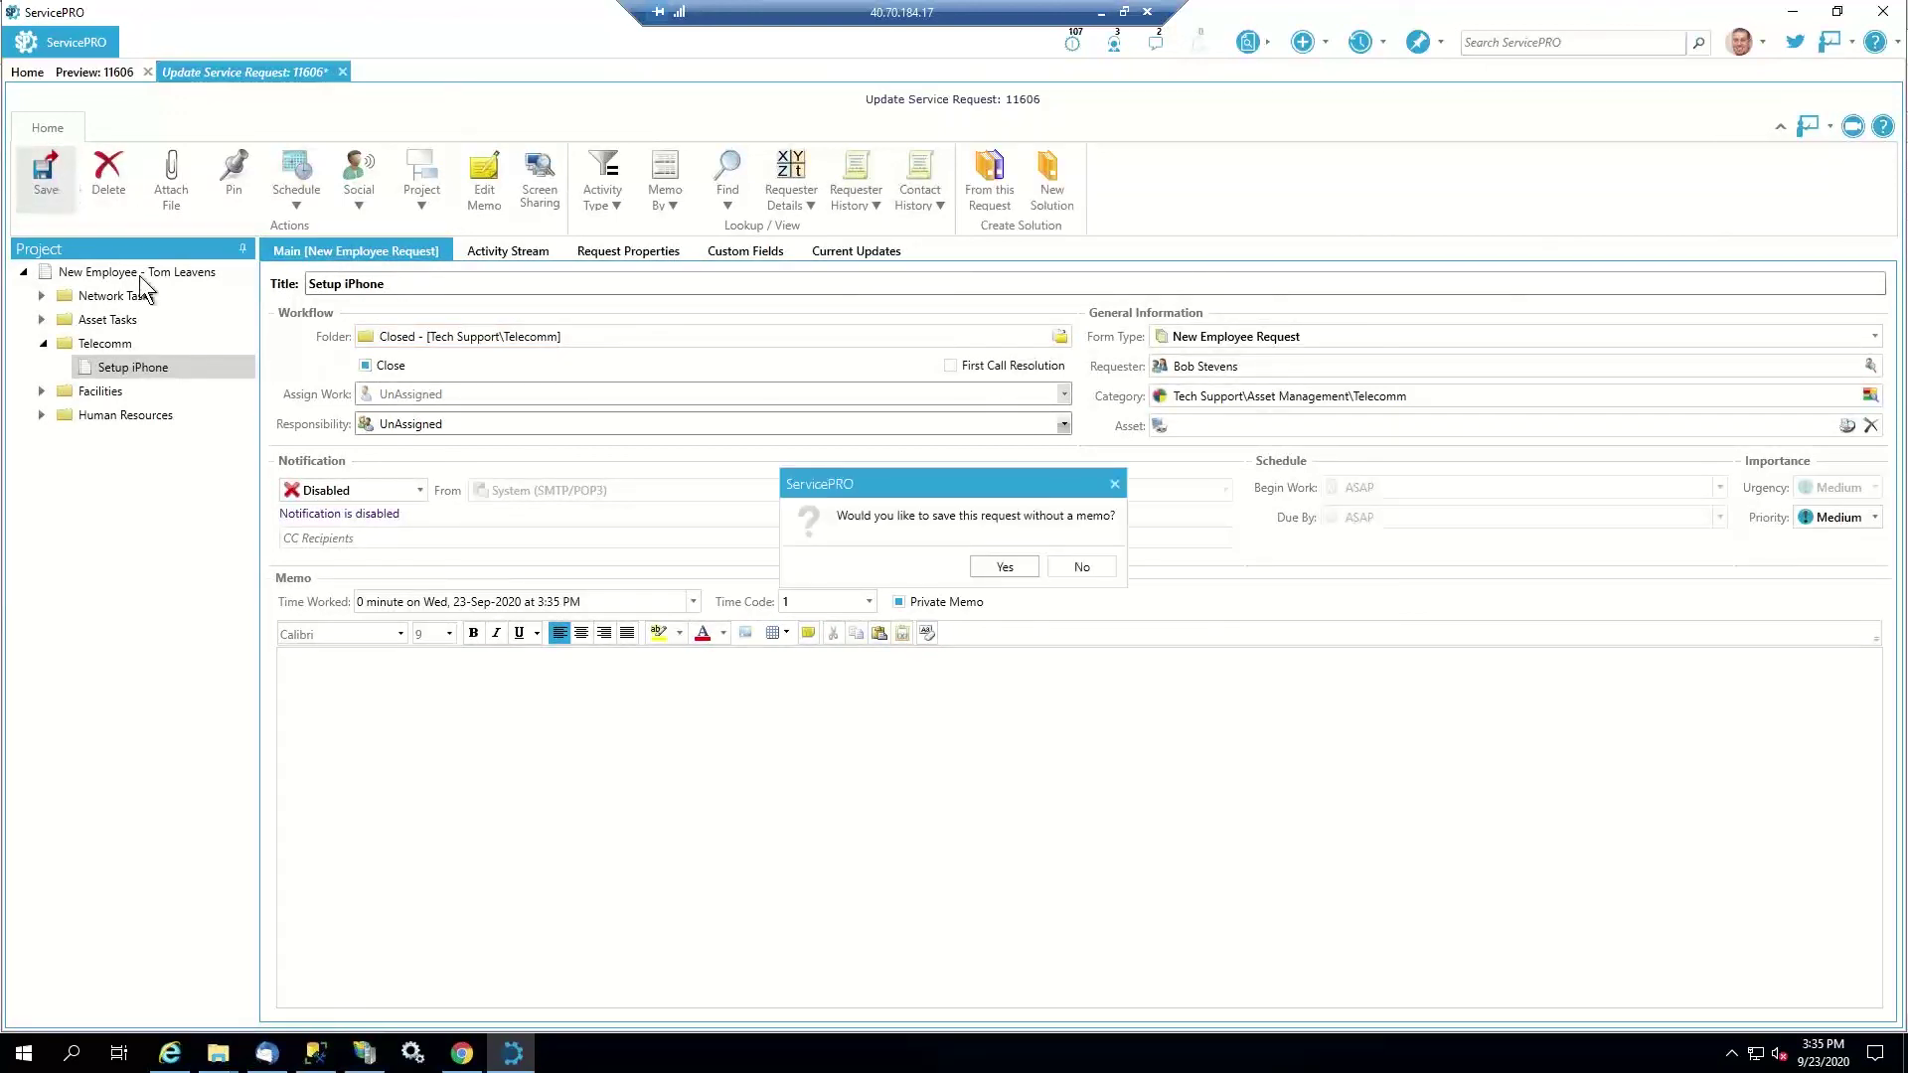
pyautogui.click(982, 568)
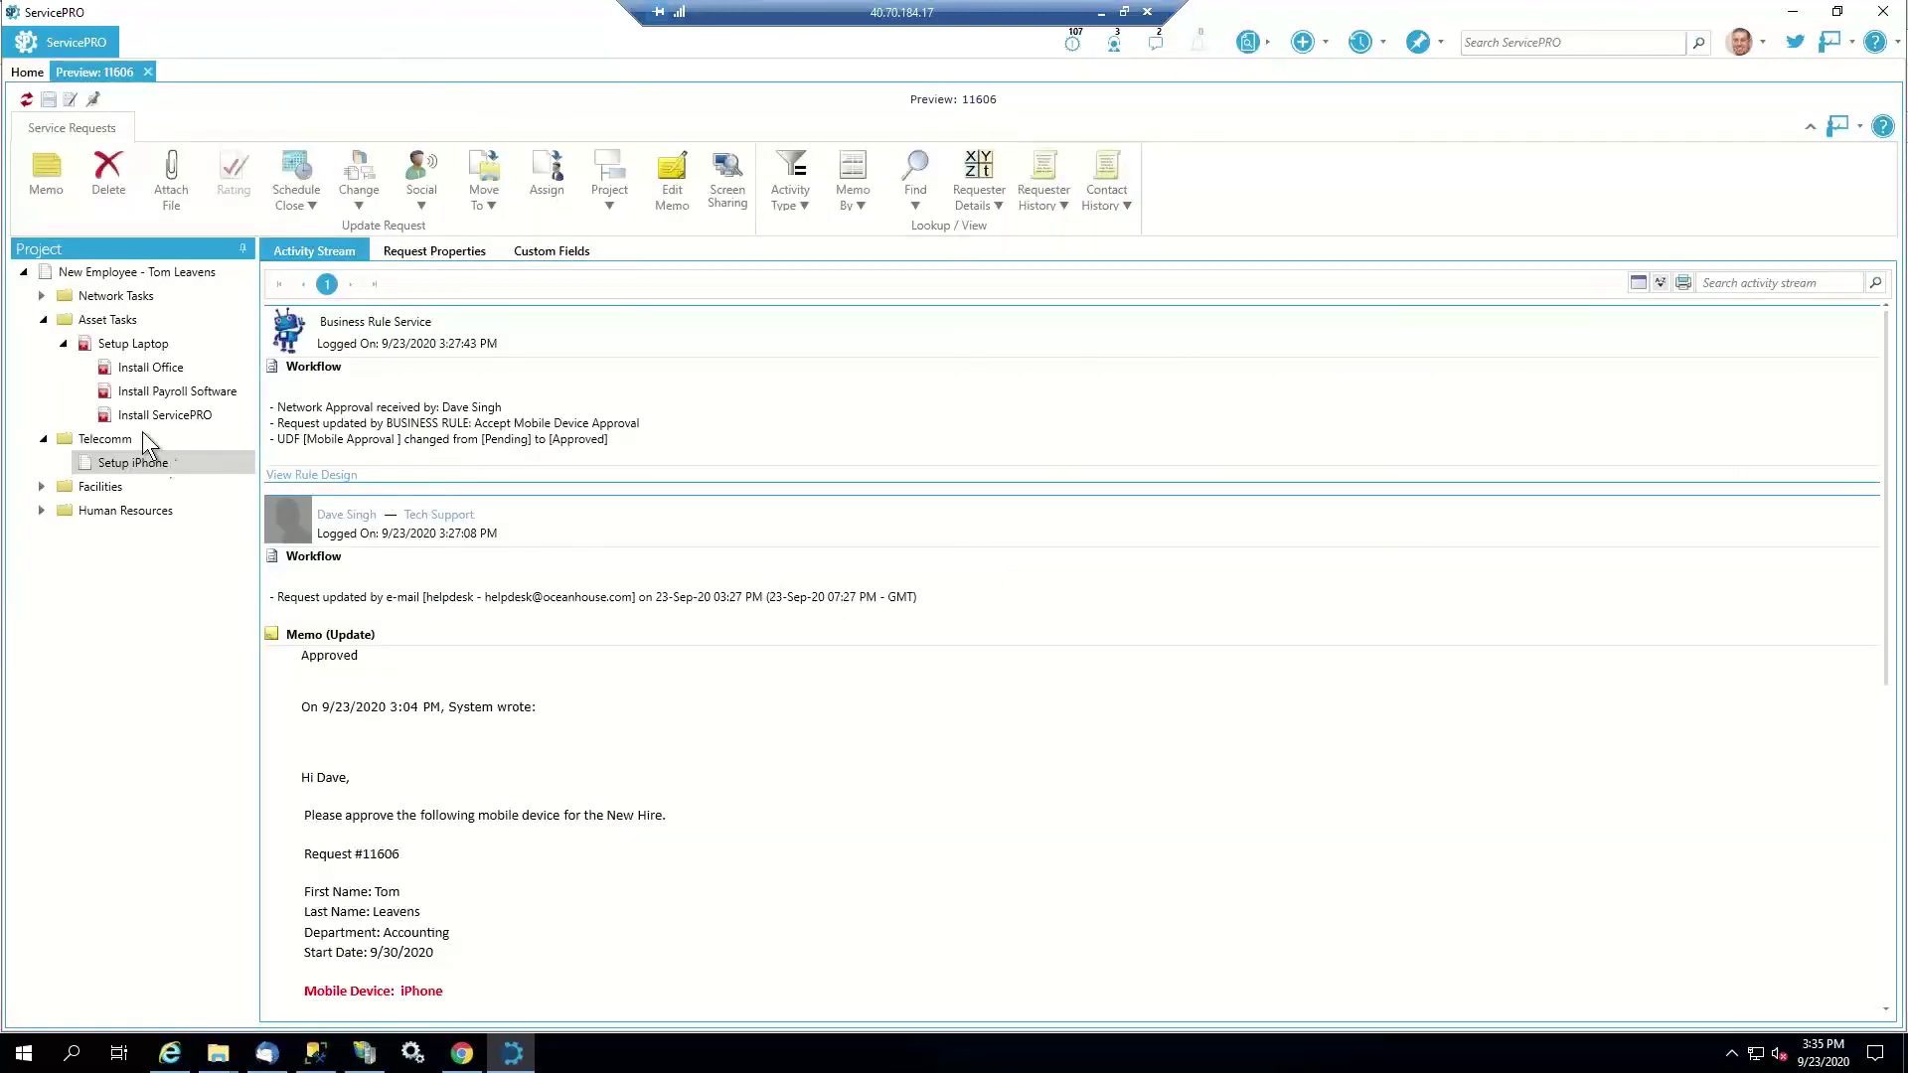
# Refresh the tree, dismiss the not-authorized notice for request 11601, and expand Network and Asset Tasks
pyautogui.click(26, 99)
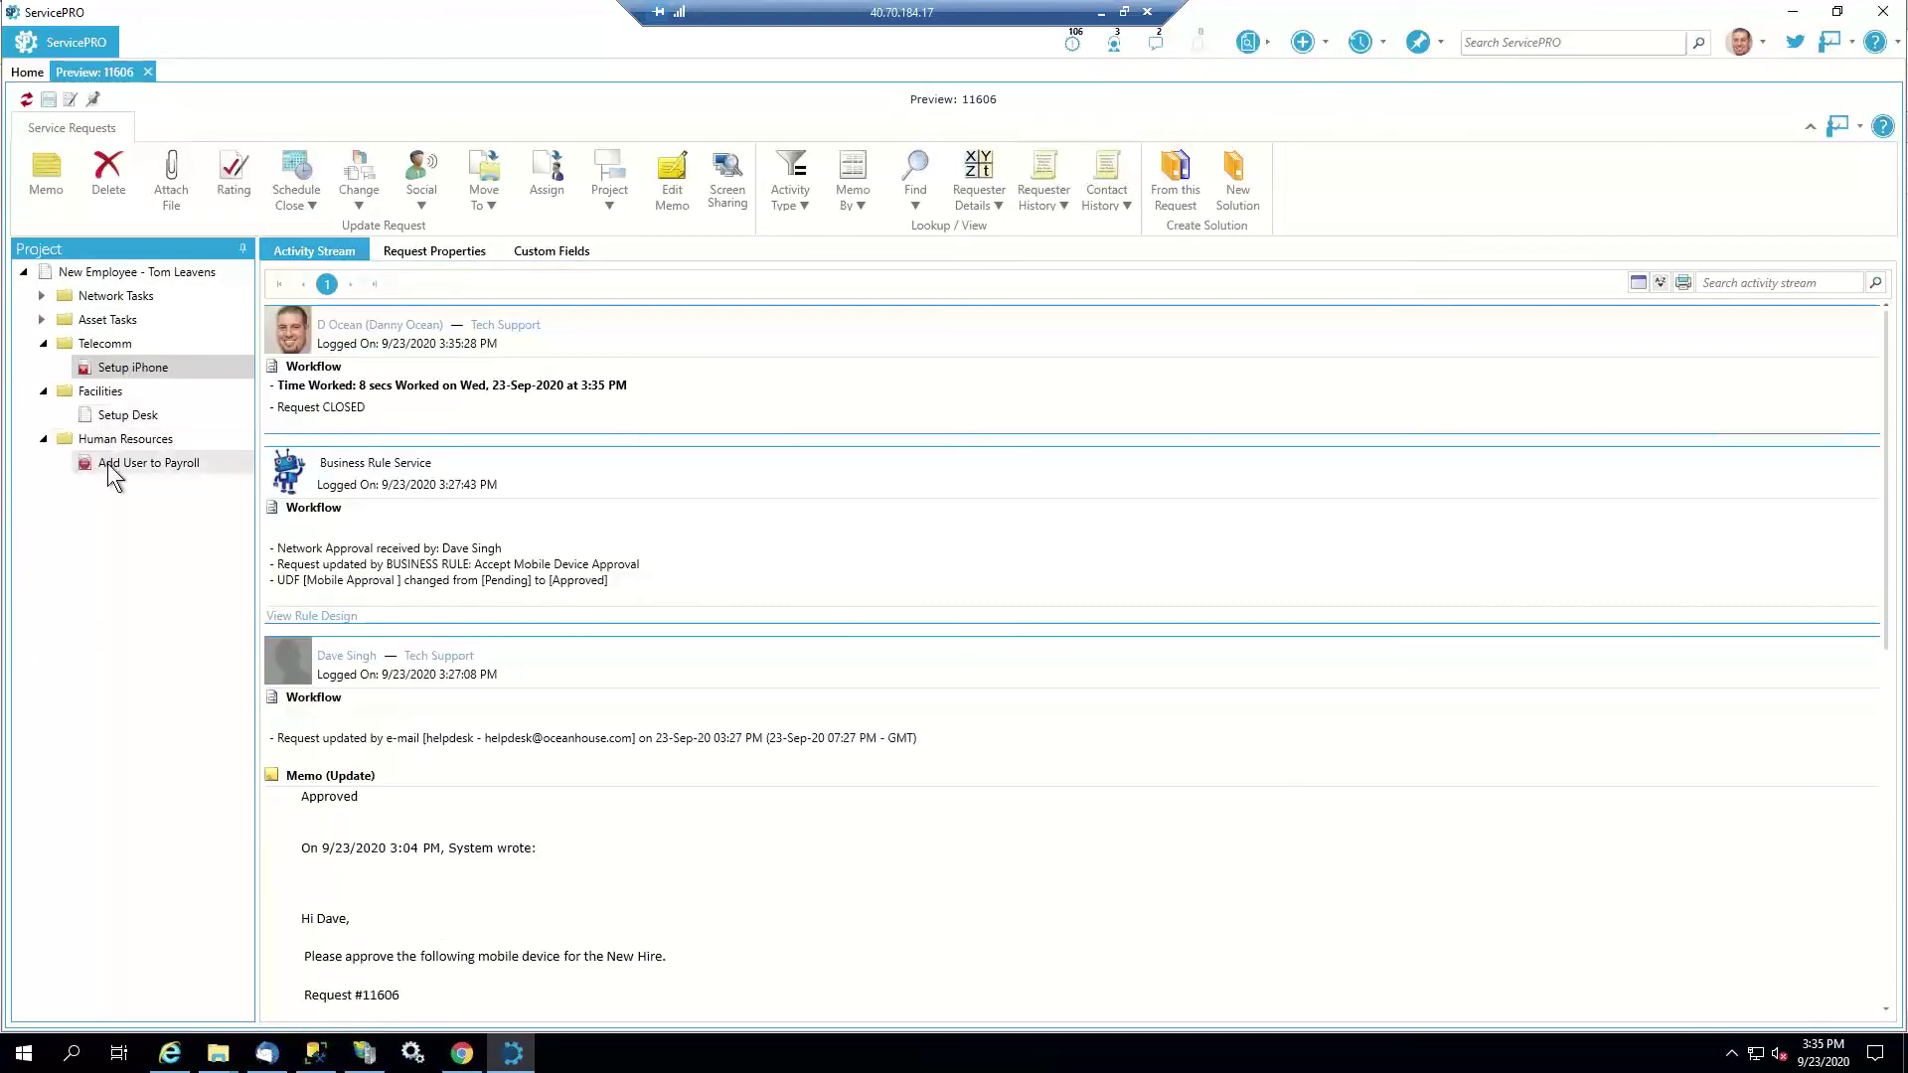
pyautogui.click(107, 463)
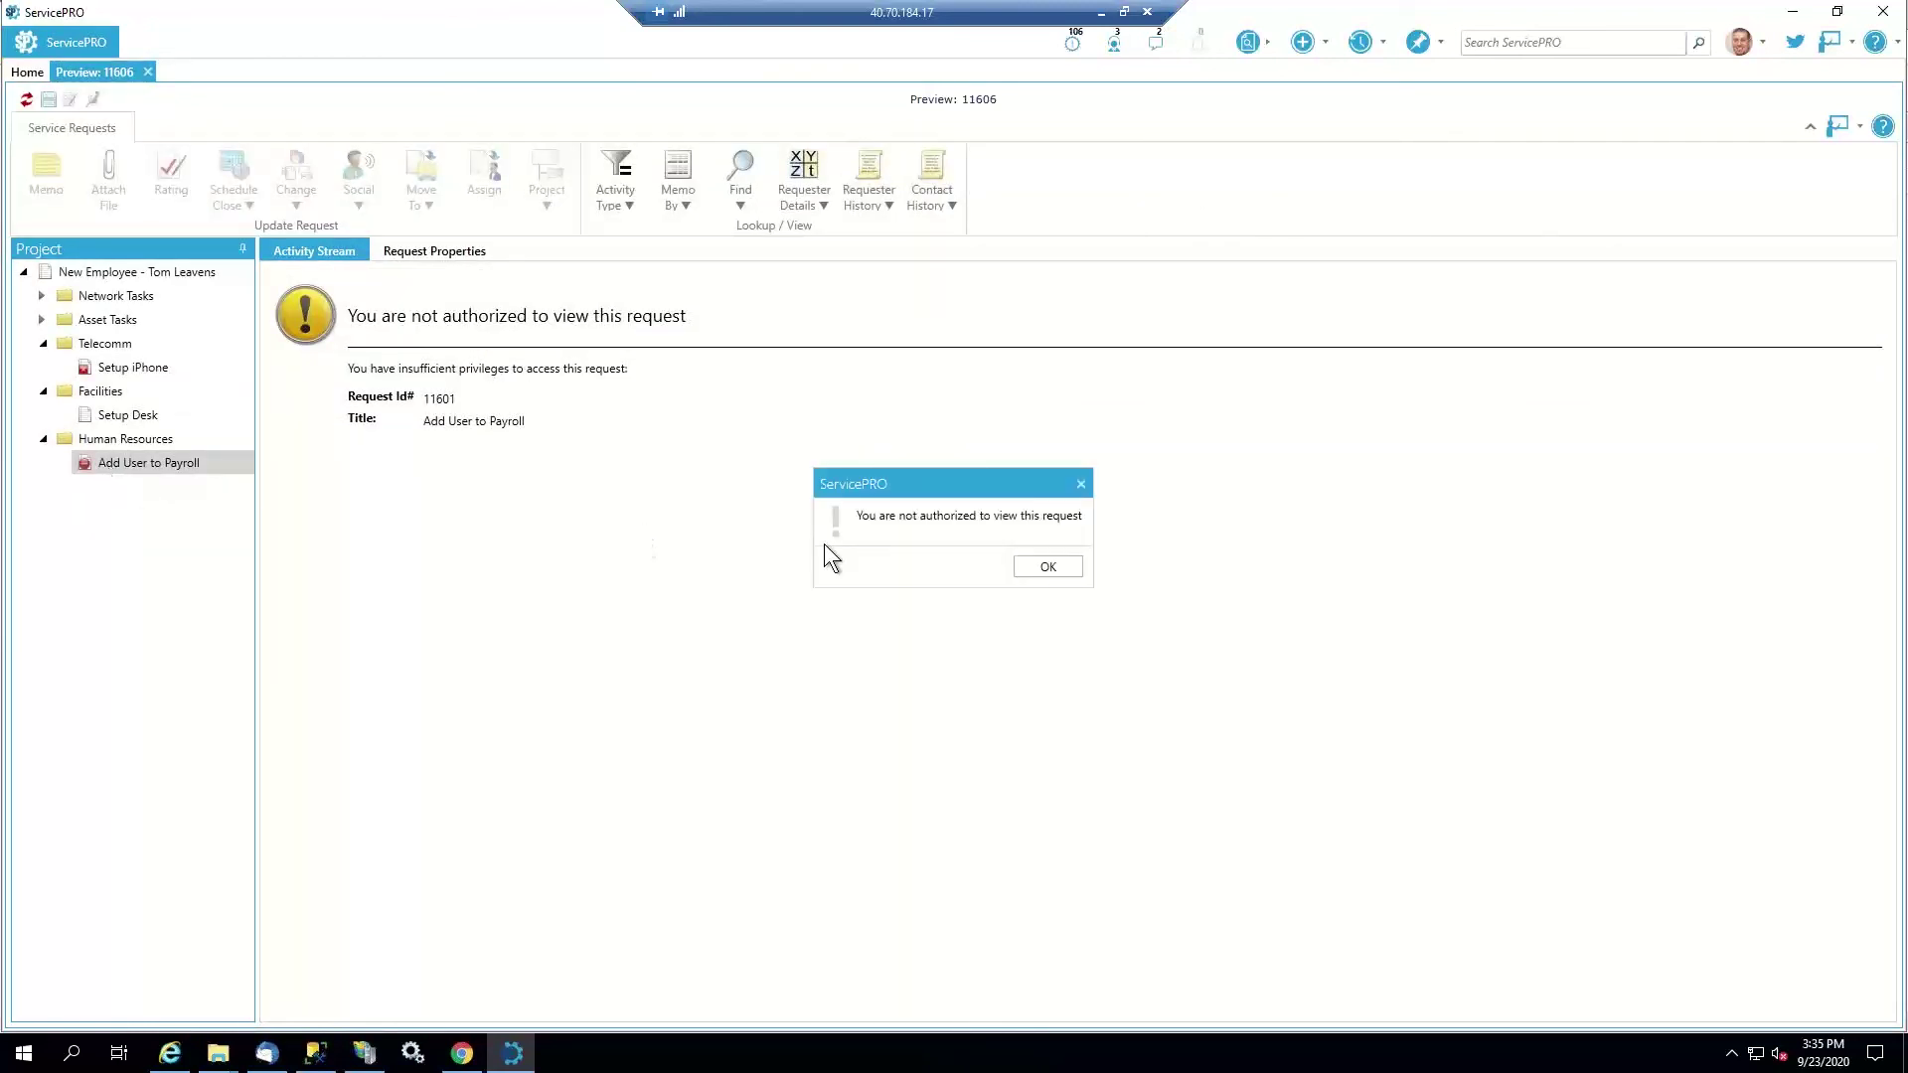
pyautogui.click(1035, 571)
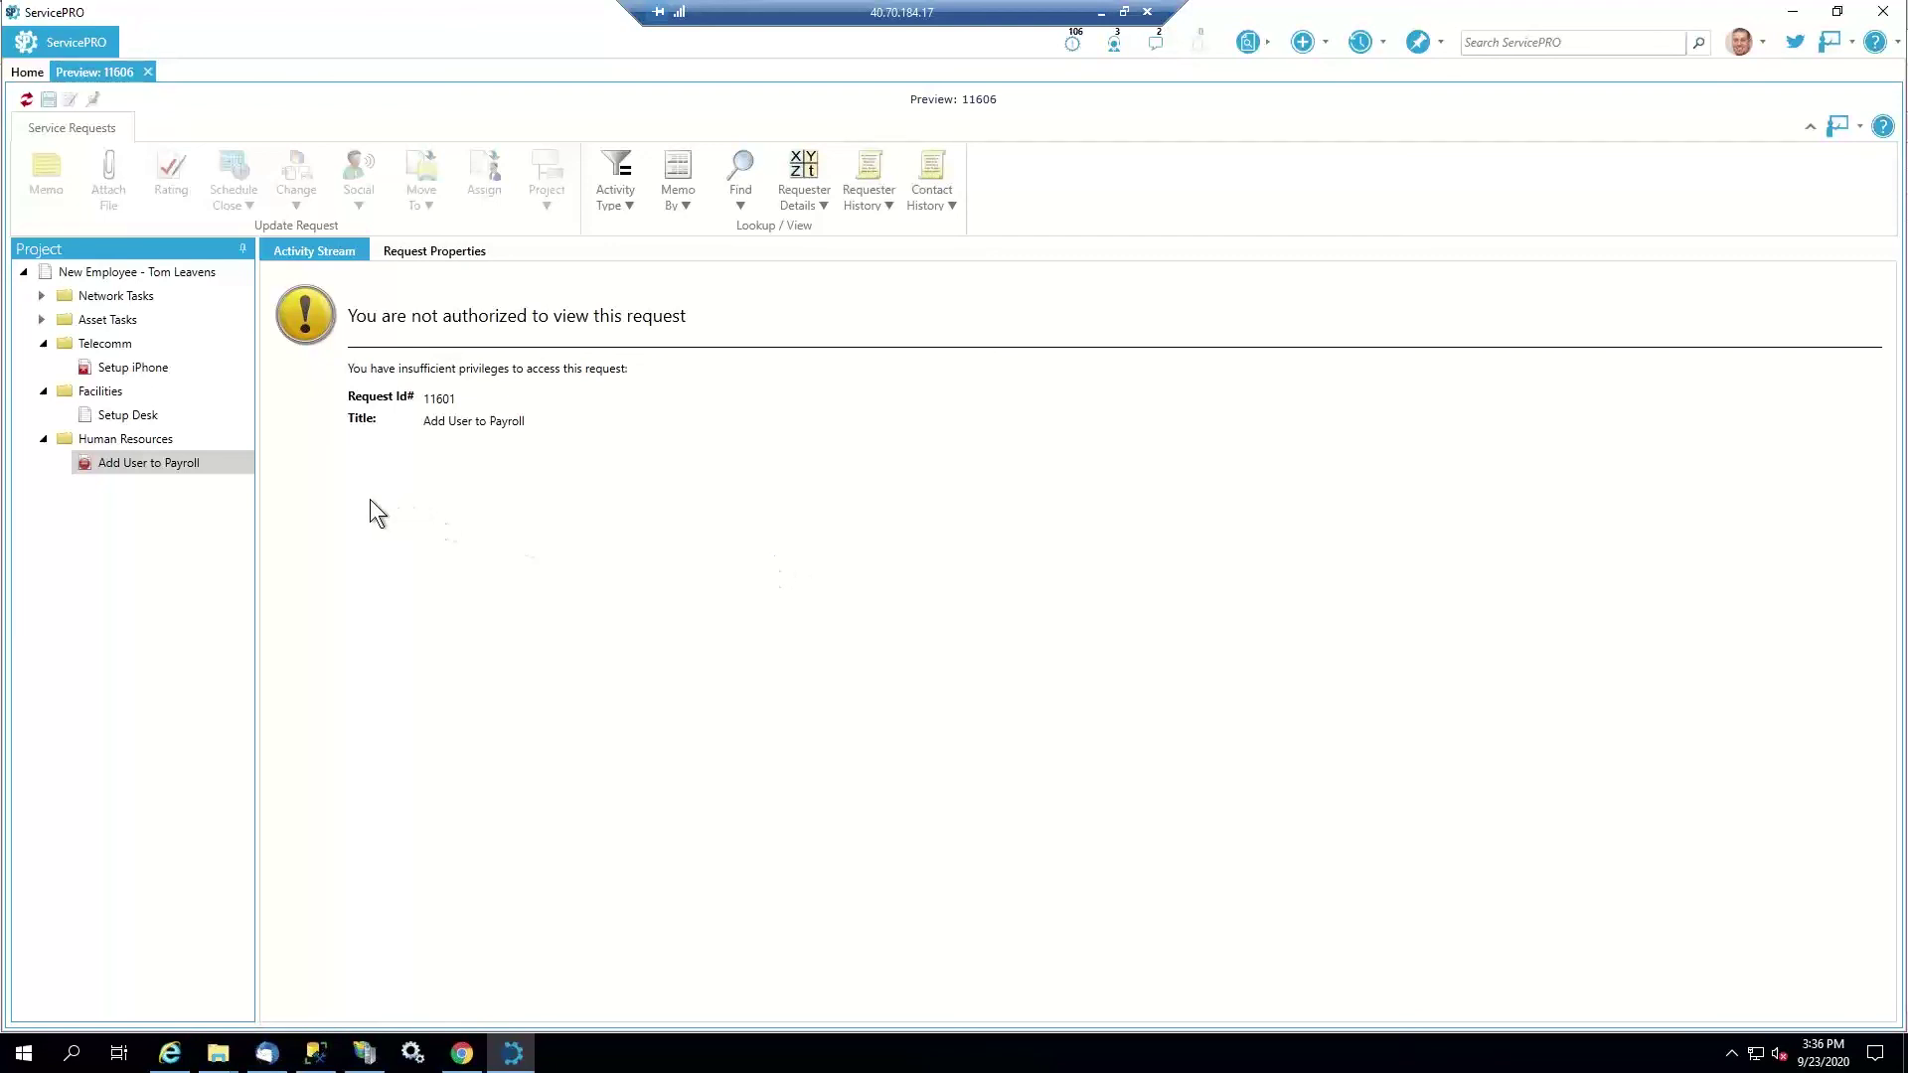
pyautogui.click(42, 296)
pyautogui.click(43, 392)
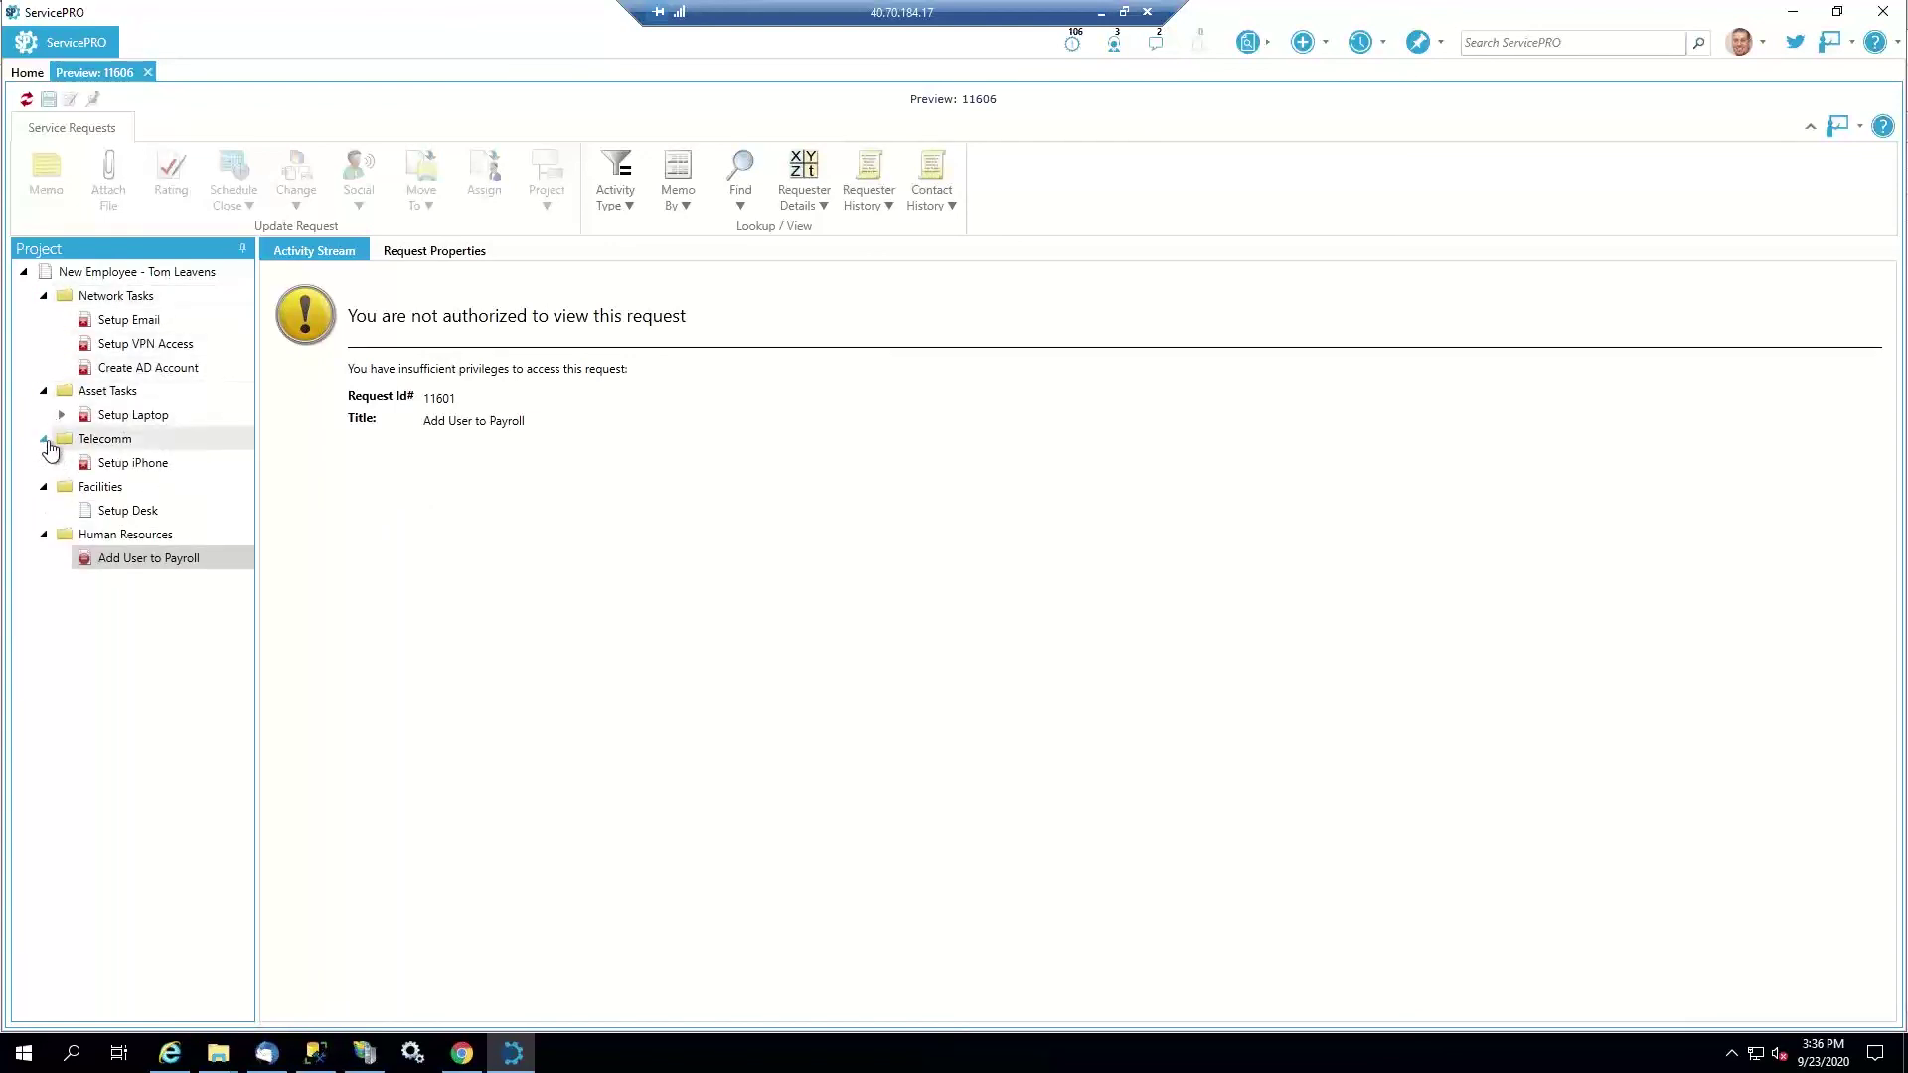